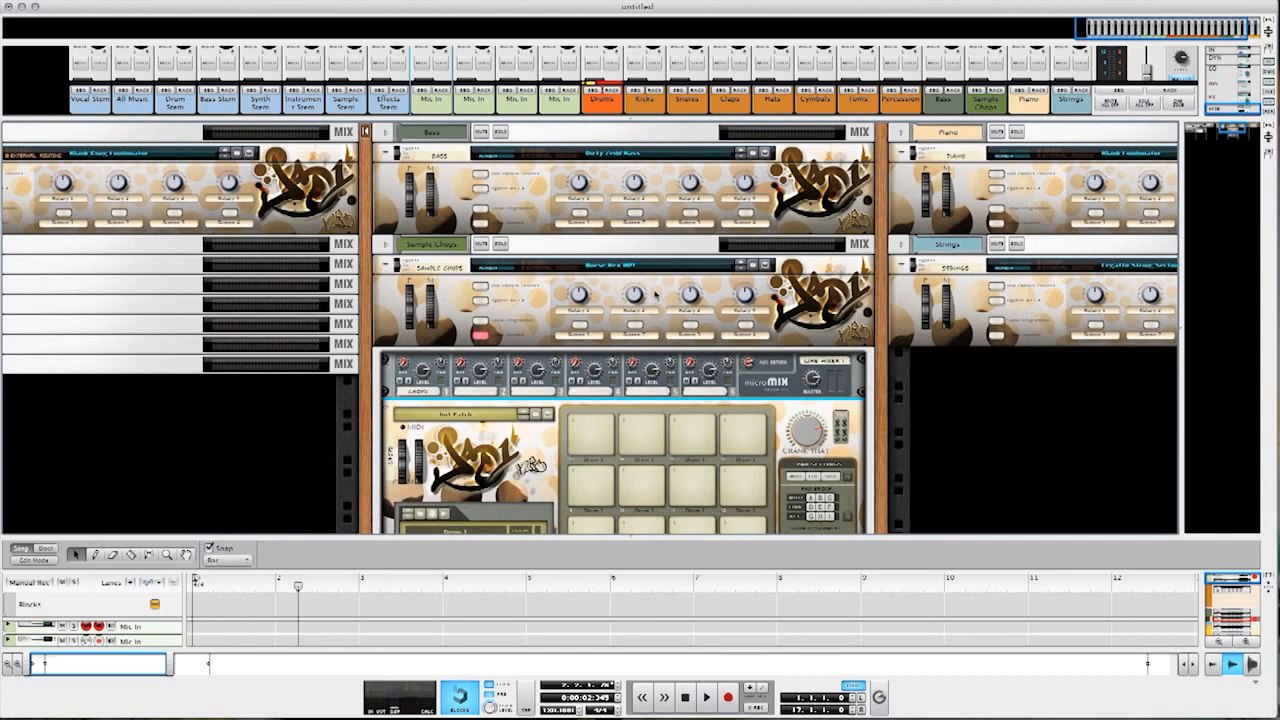
- Examine the Sample Chops combinator's line mixer, Kong pads and Nurse Rex module, including the available drum module types
scroll(656, 295, "left", 3)
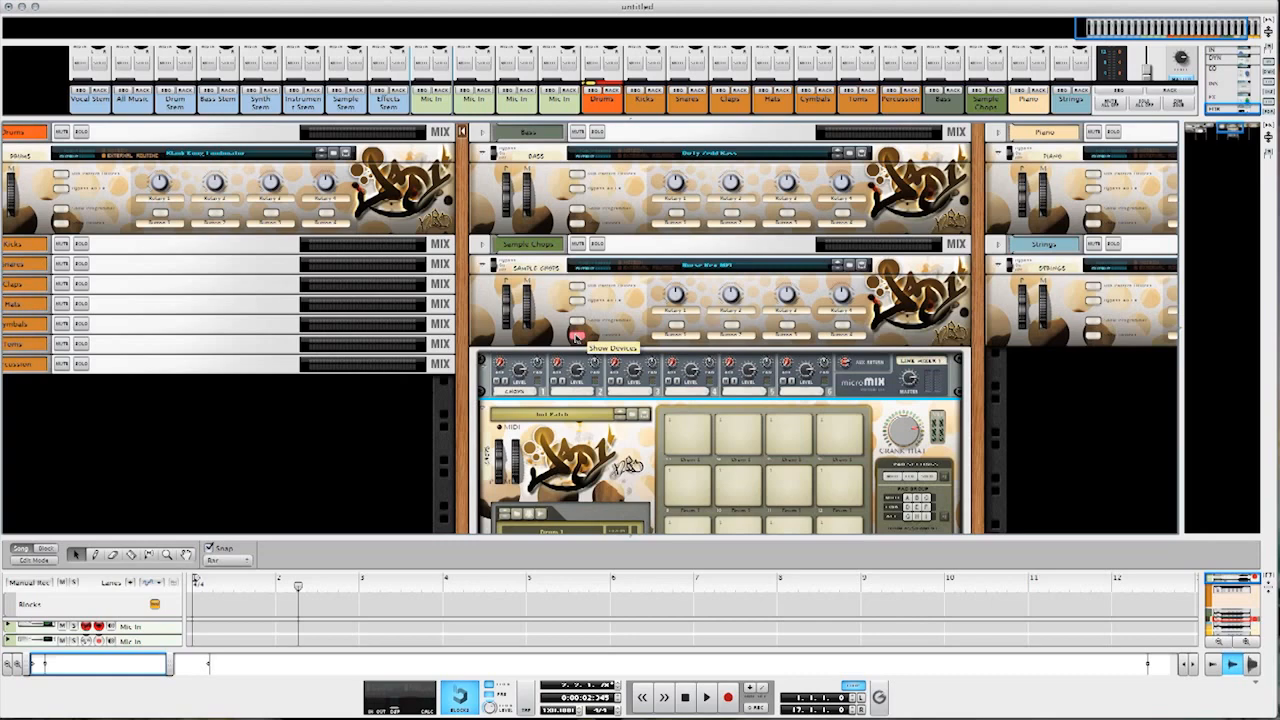
left_click(576, 337)
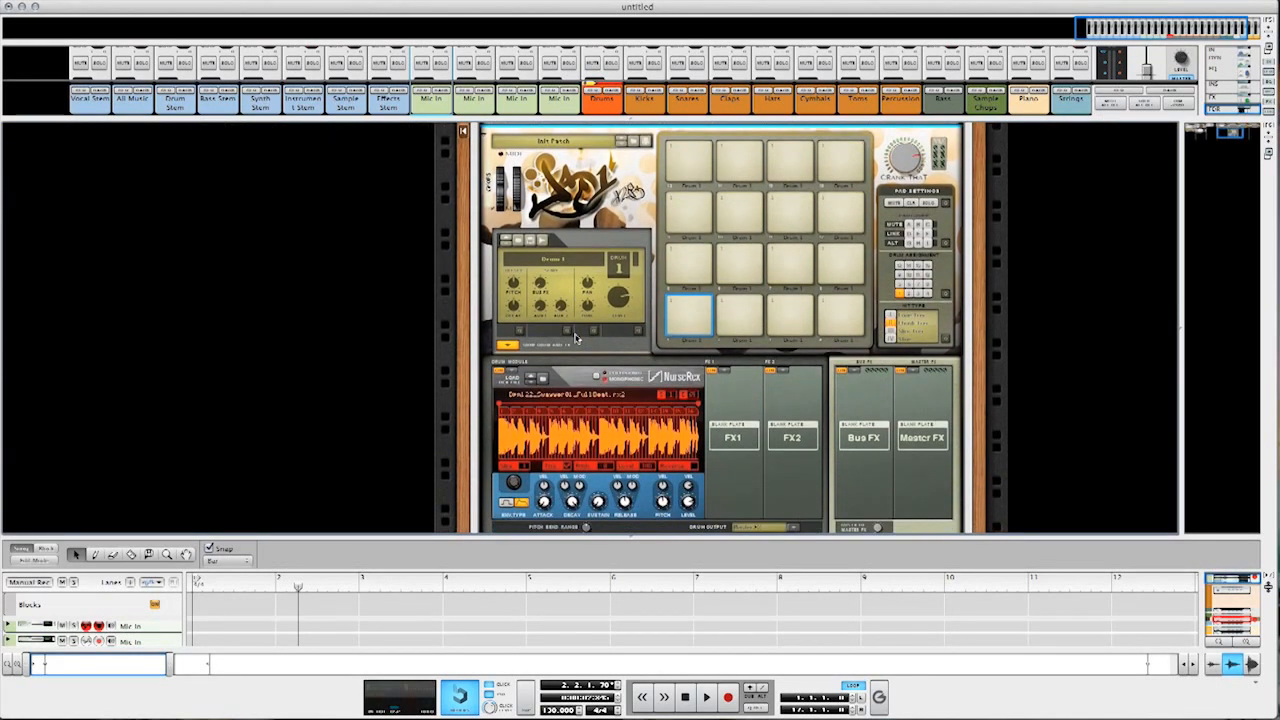
scroll(575, 338, "up", 5)
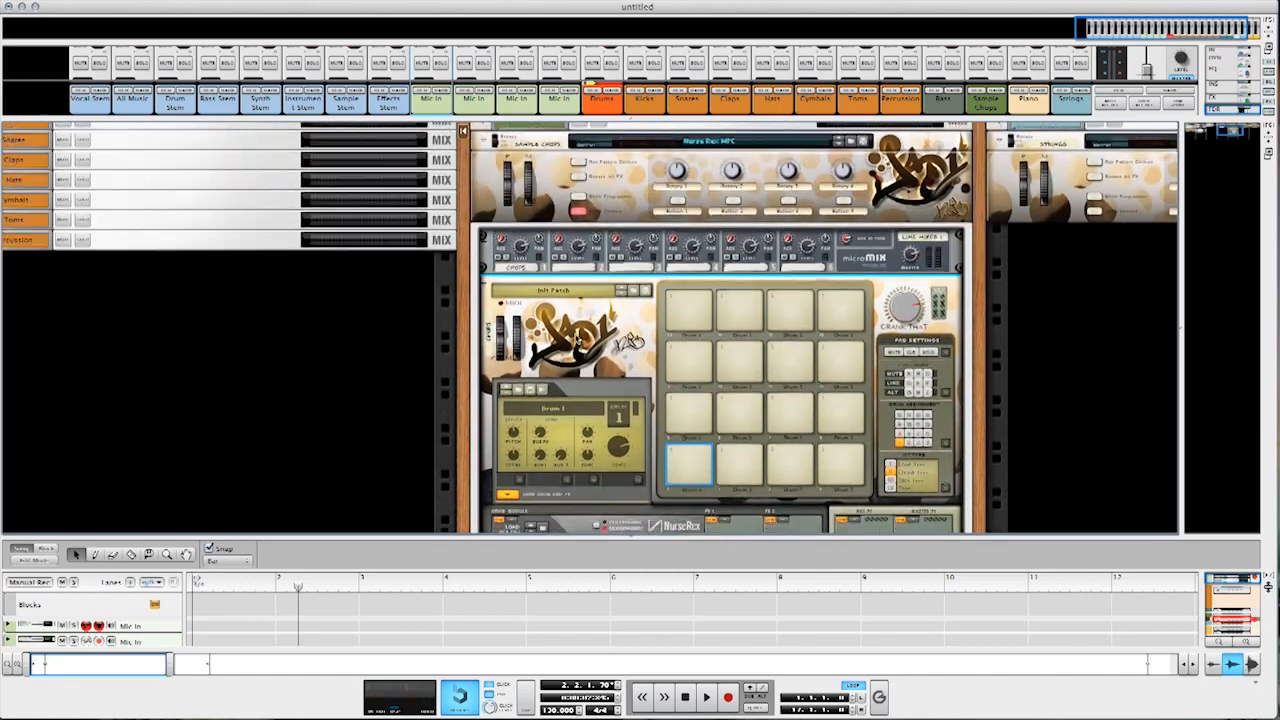
scroll(576, 338, "right", 1)
scroll(575, 338, "up", 2)
scroll(577, 339, "right", 1)
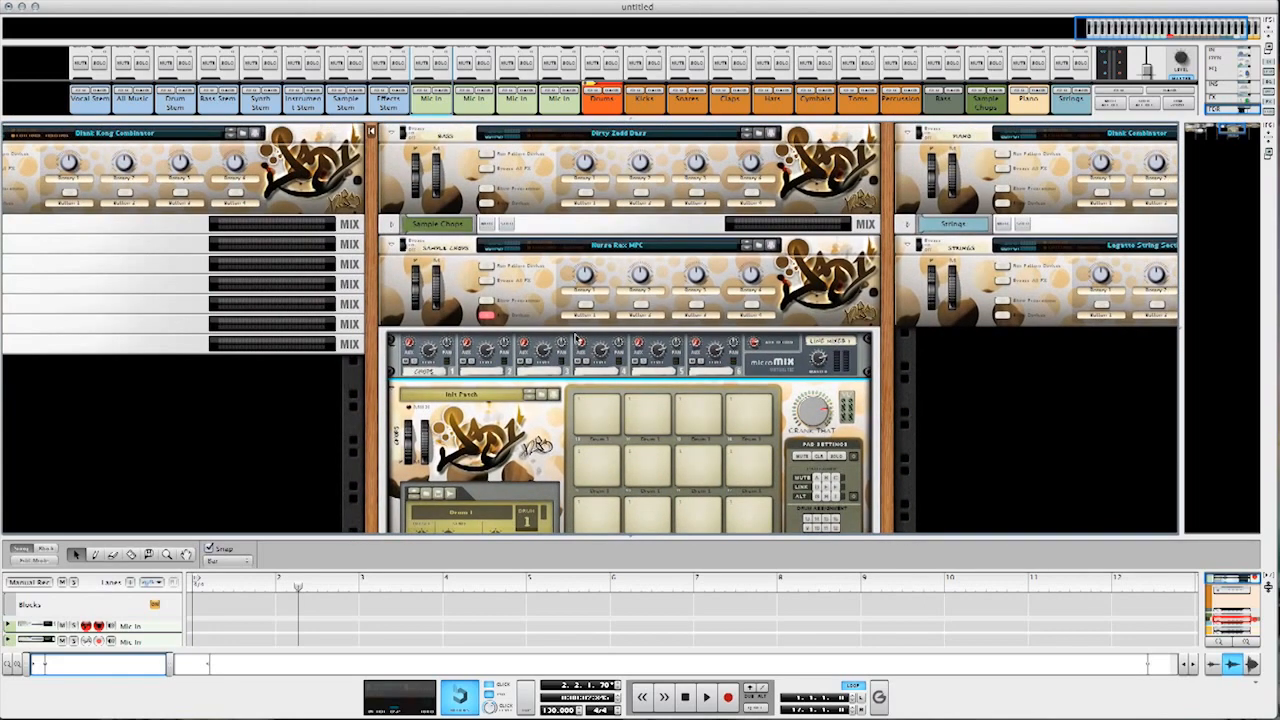
scroll(575, 338, "up", 1)
scroll(575, 338, "left", 1)
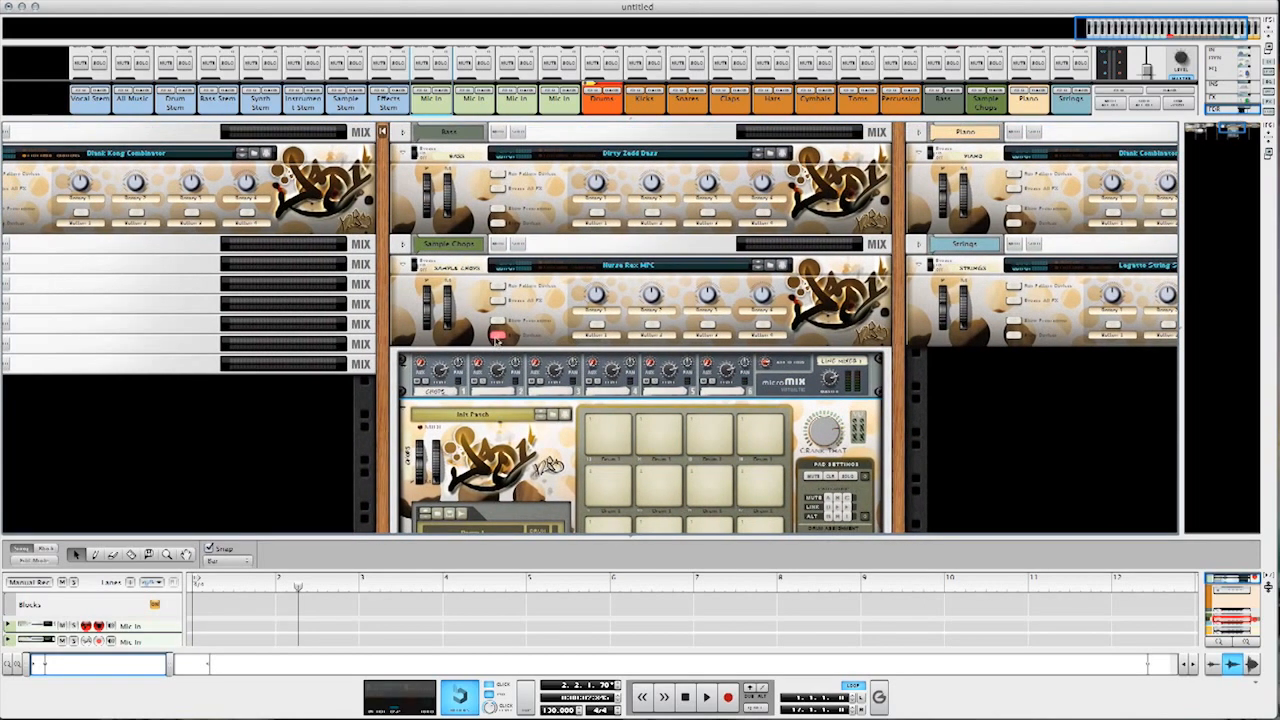
scroll(497, 340, "down", 5)
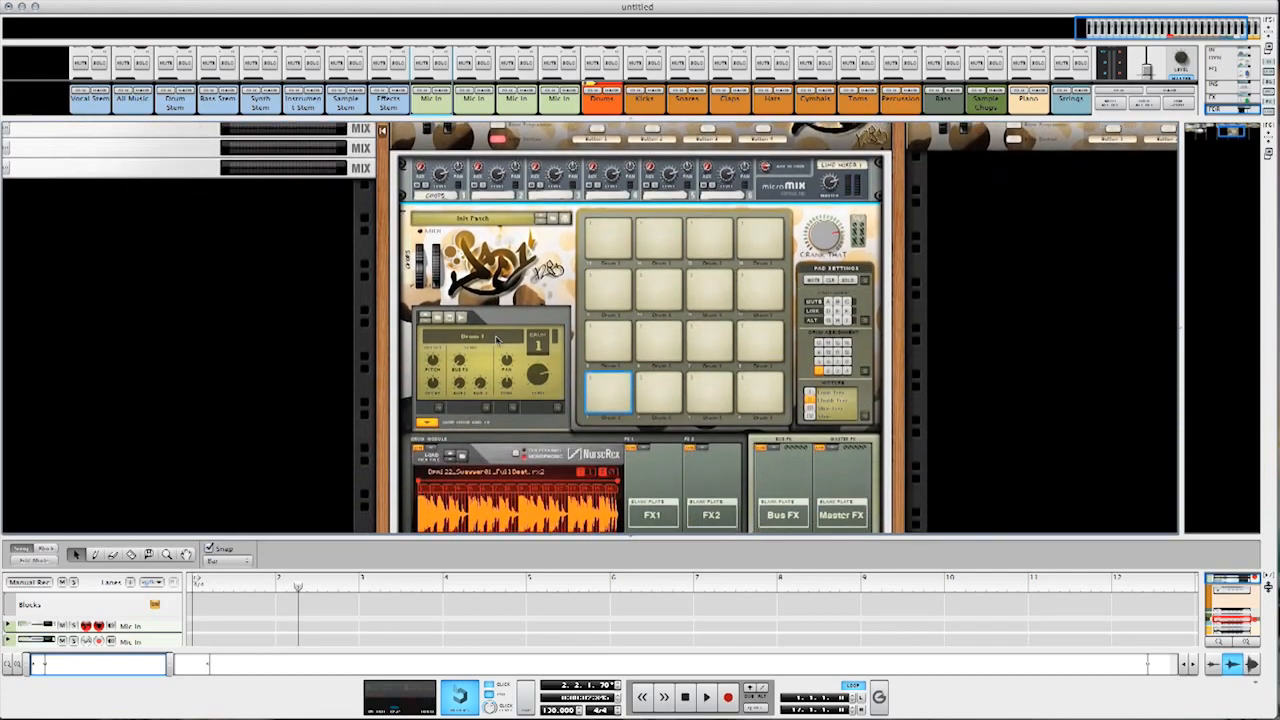
scroll(497, 340, "down", 2)
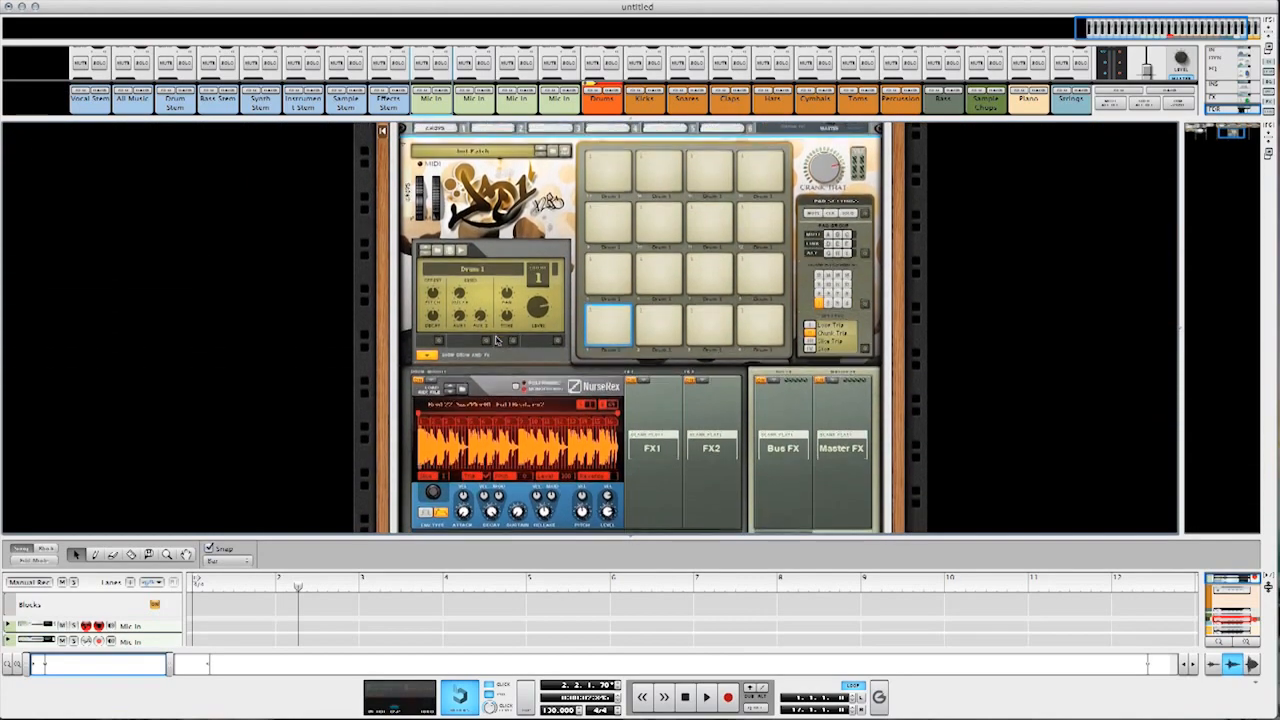
scroll(497, 340, "down", 1)
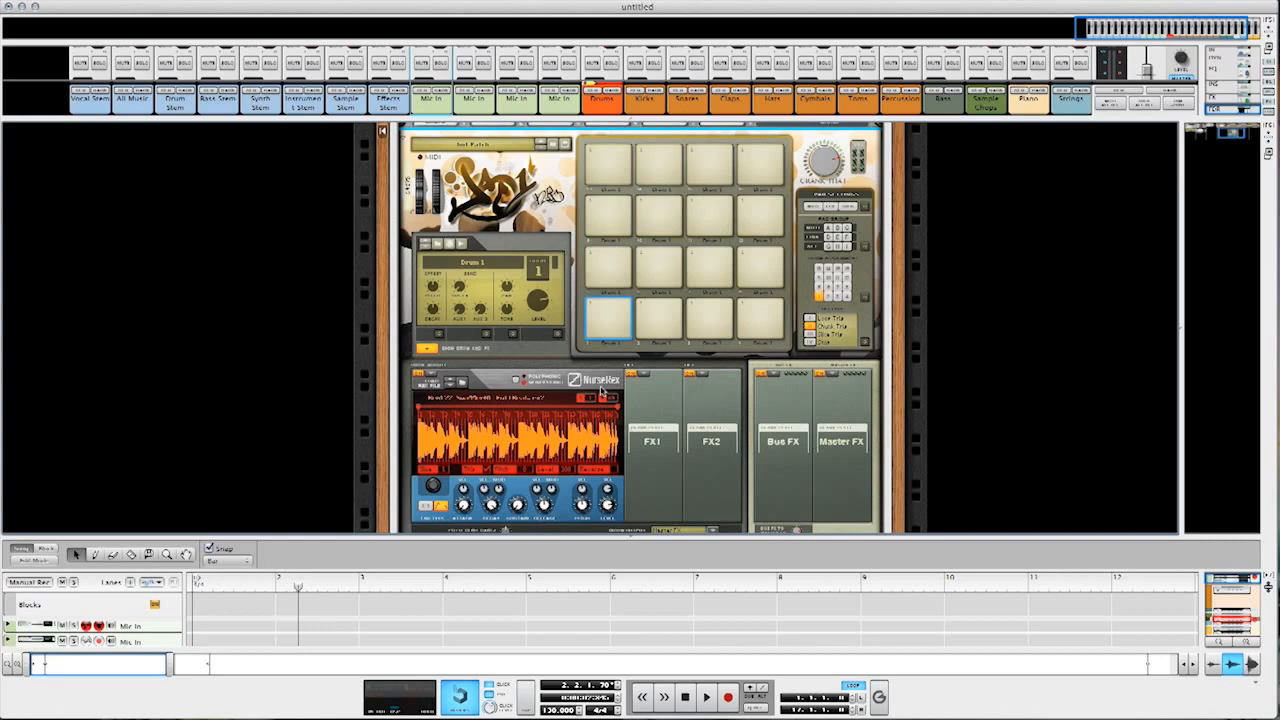
left_click(431, 375)
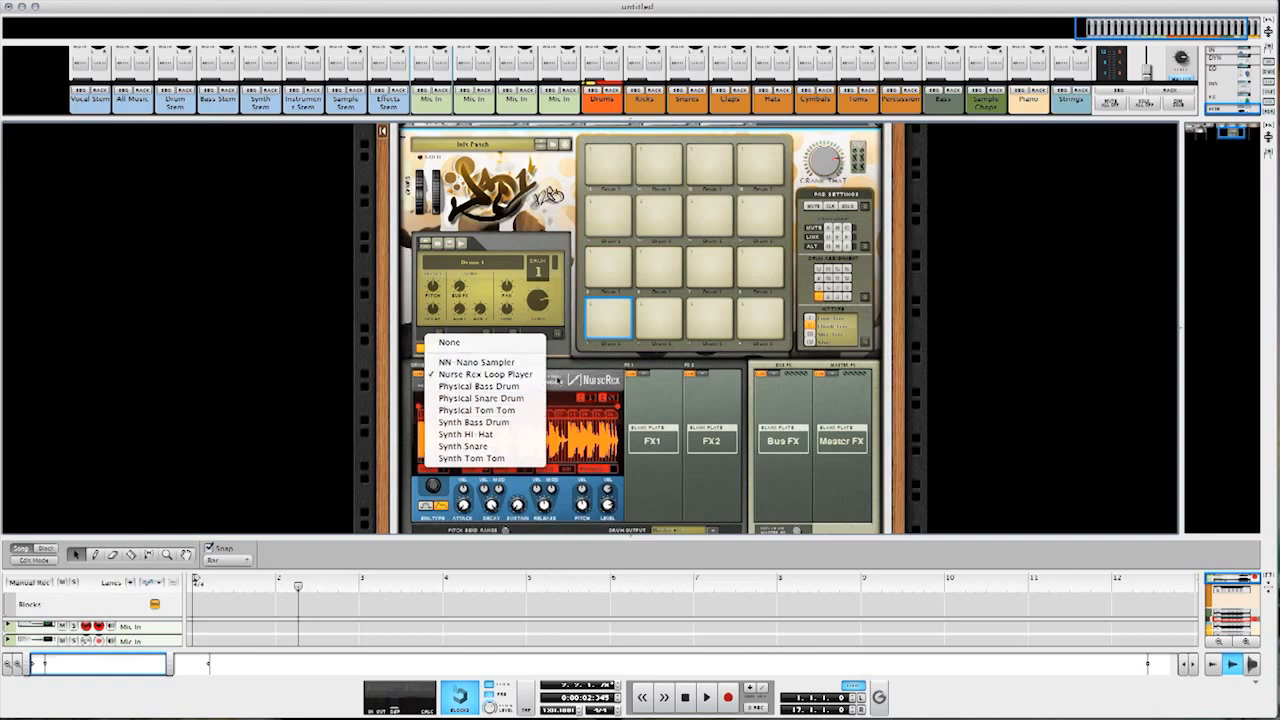
left_click(580, 378)
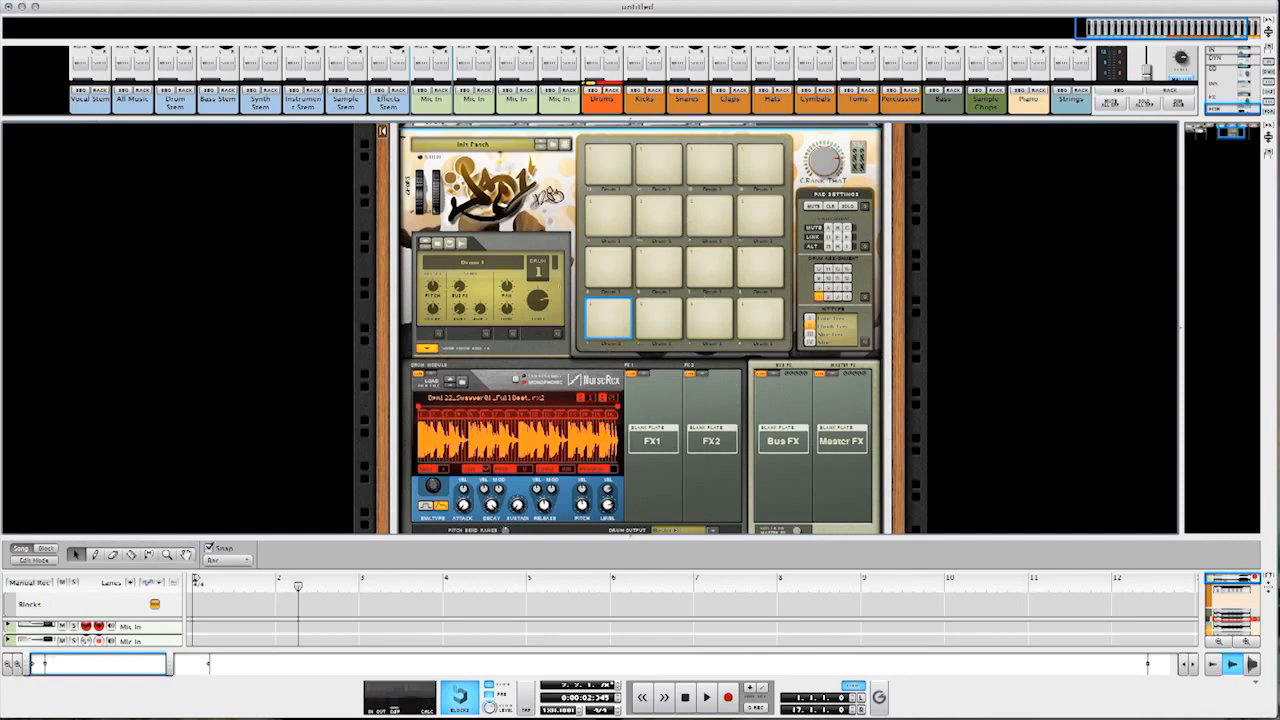
- Switch to the untitled 2 song
left_click(20, 1)
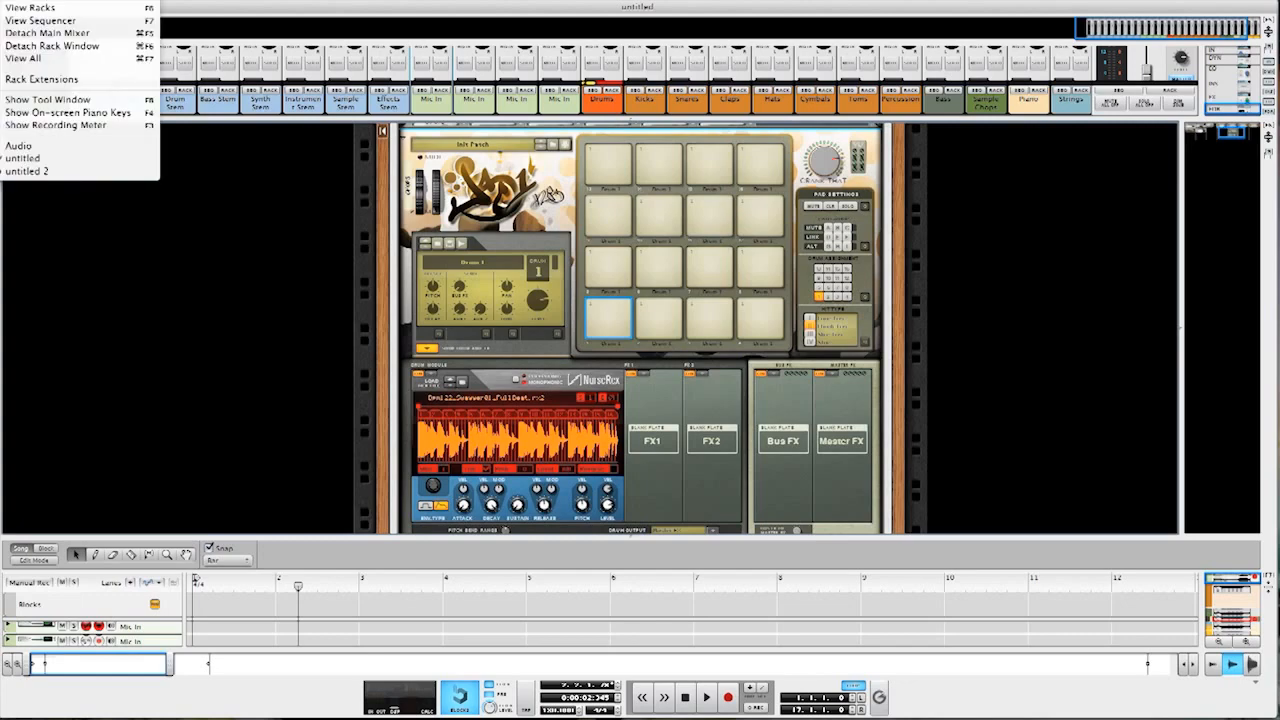
left_click(35, 171)
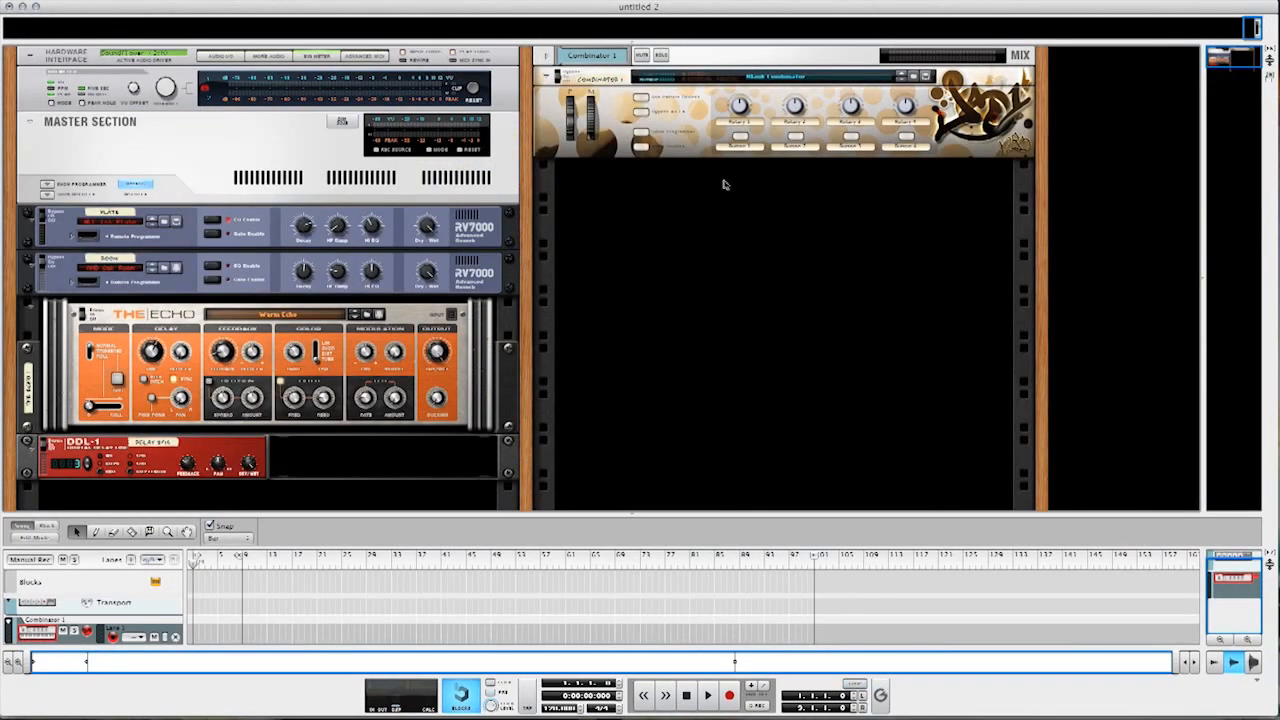
right_click(1073, 154)
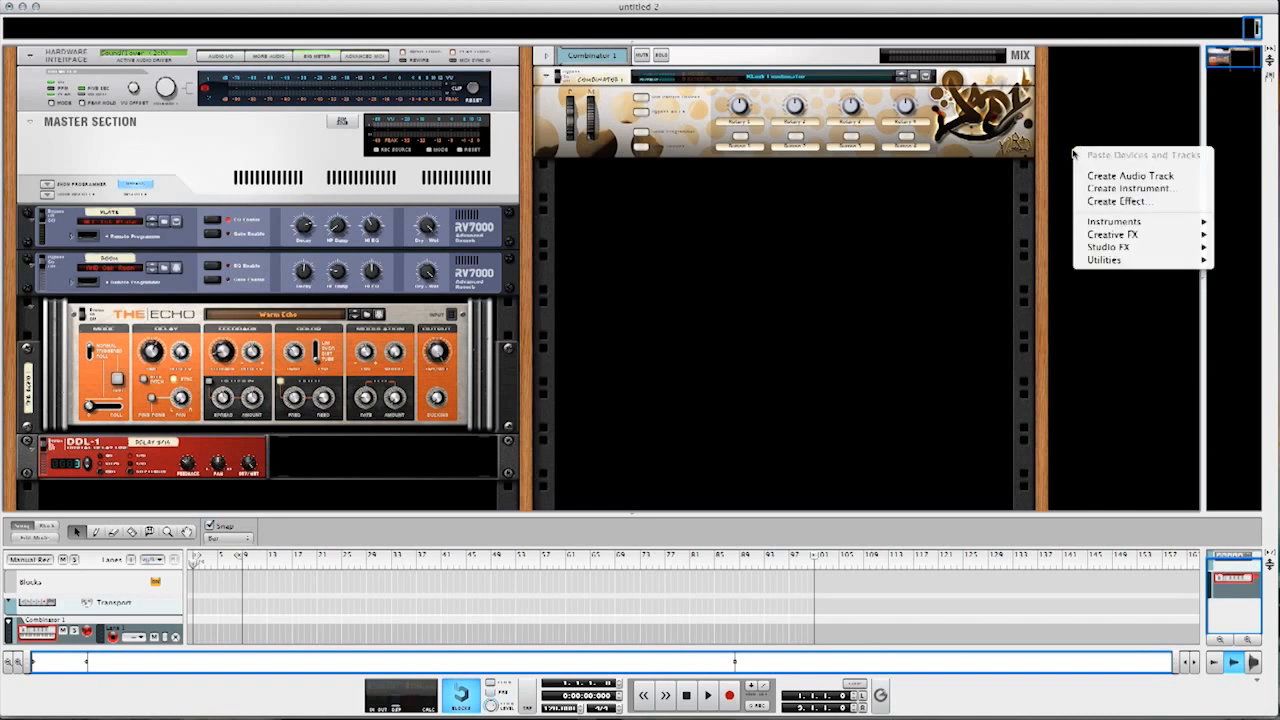
left_click(1068, 123)
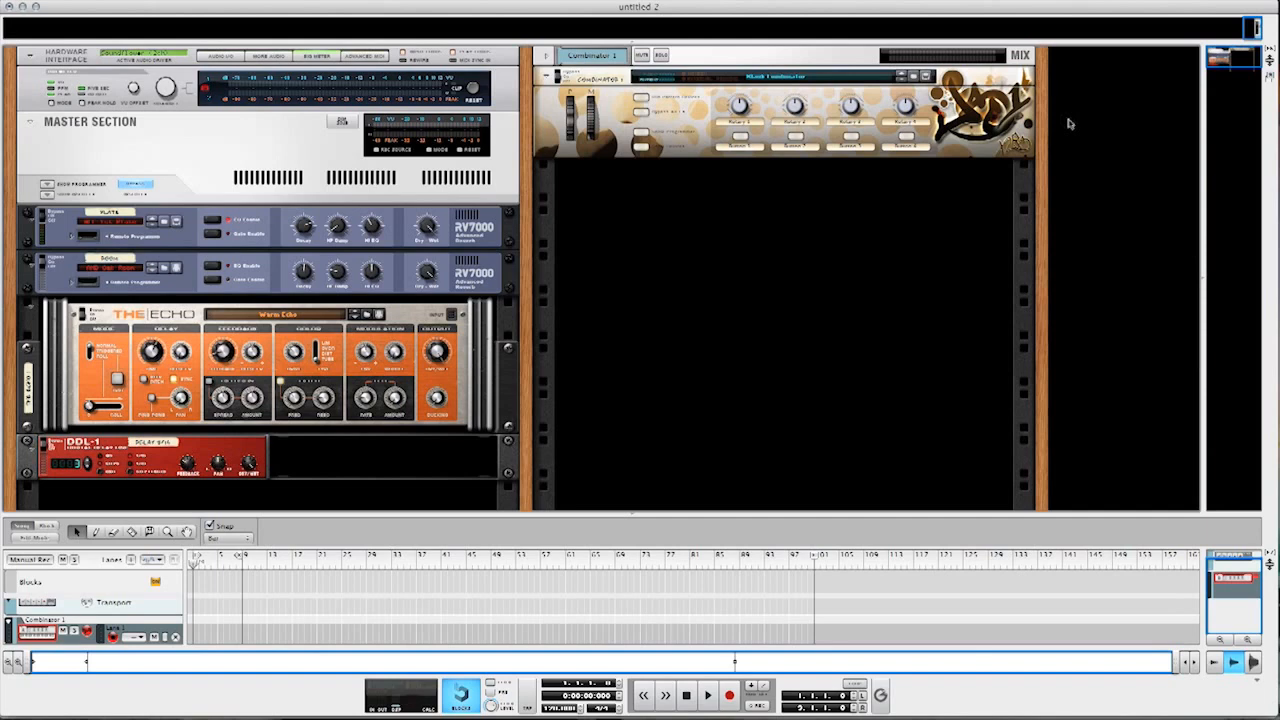
- Create an instrument from the Blank Combinator.cmb patch and show the devices inside it
right_click(1068, 123)
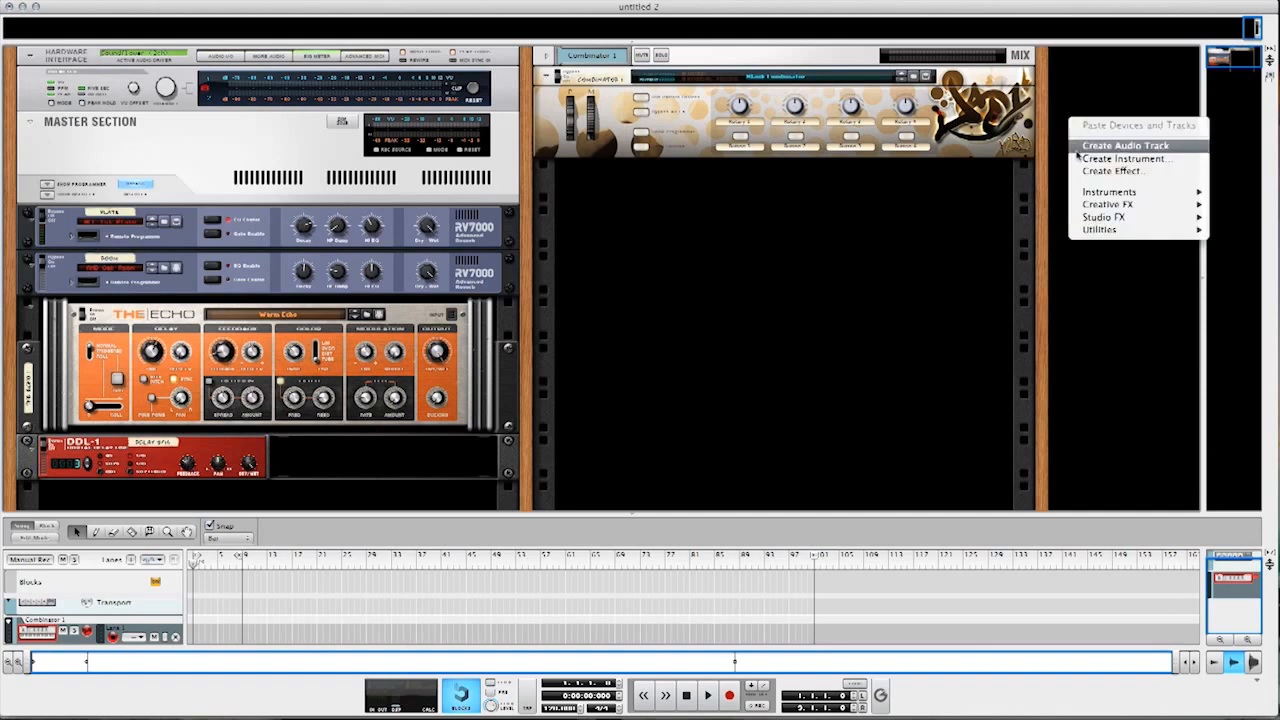
left_click(1080, 159)
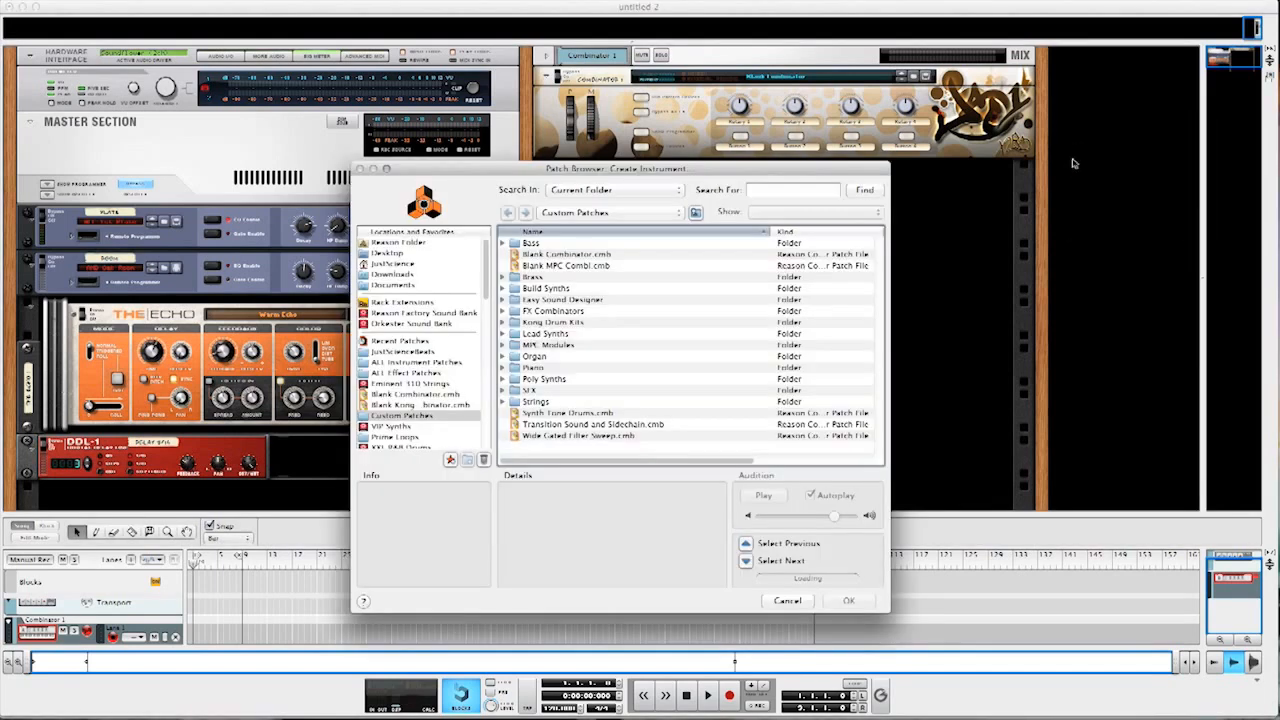
left_click(421, 395)
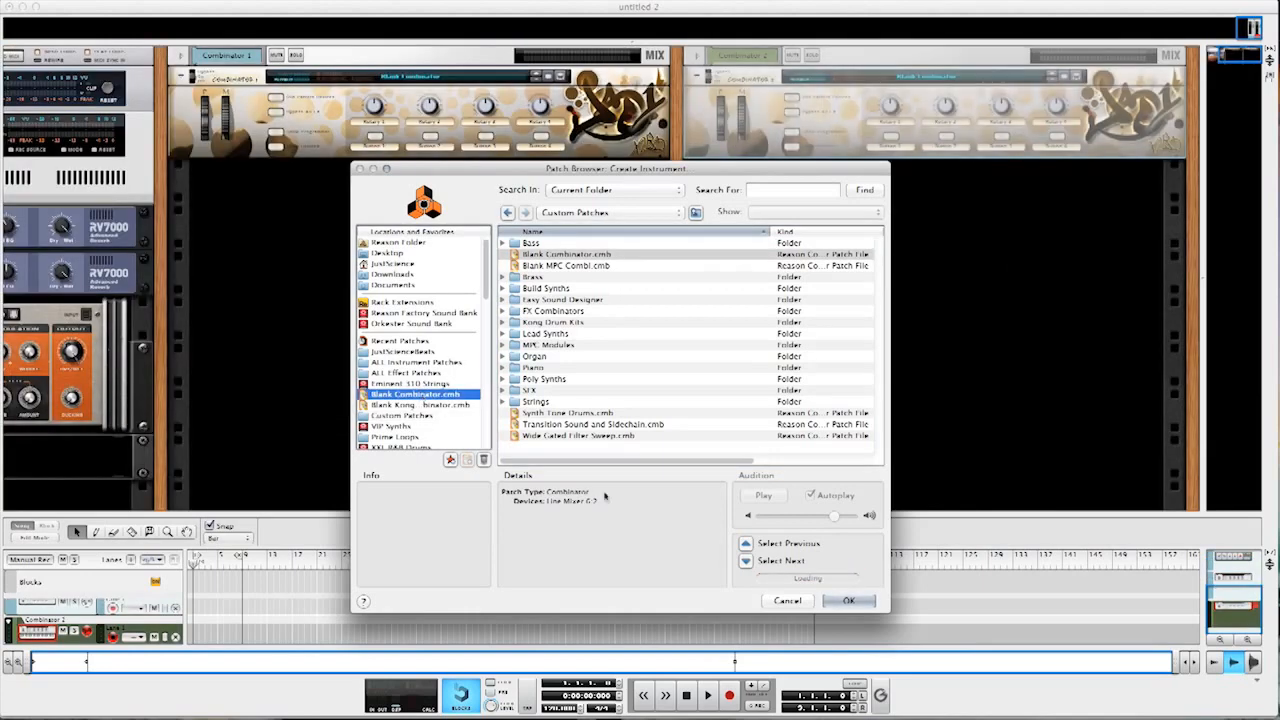
left_click(847, 601)
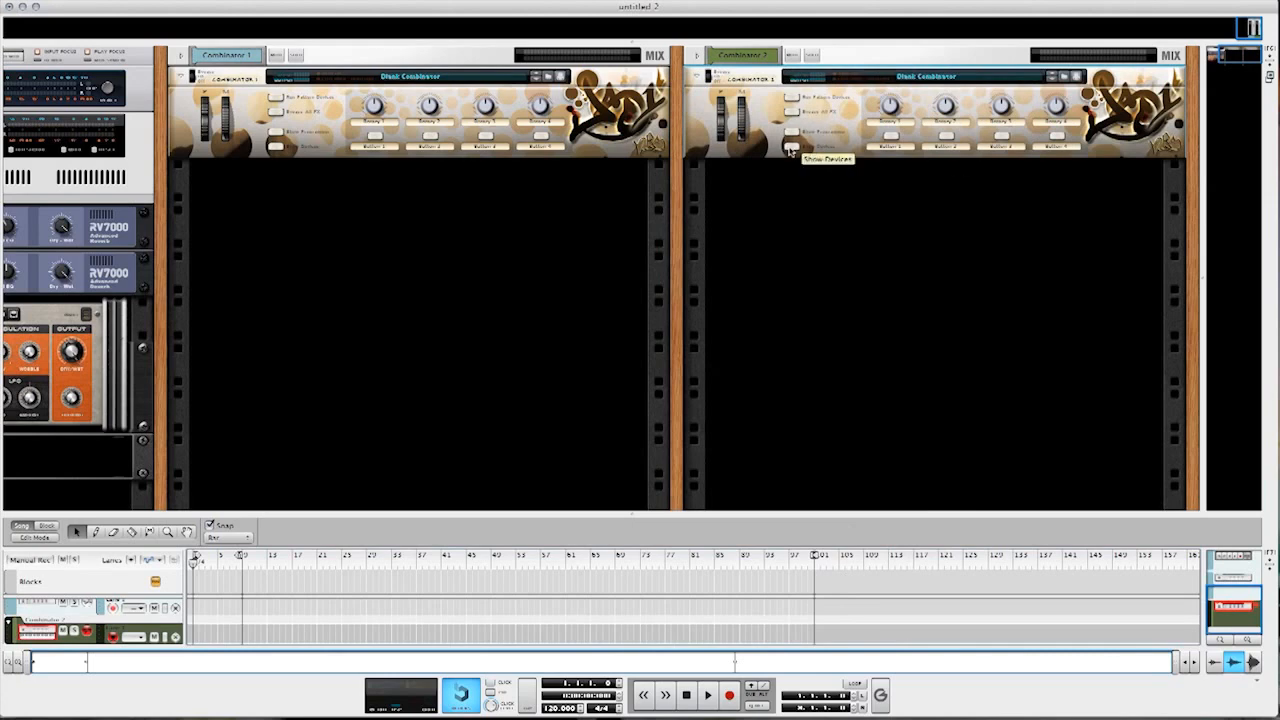
left_click(790, 148)
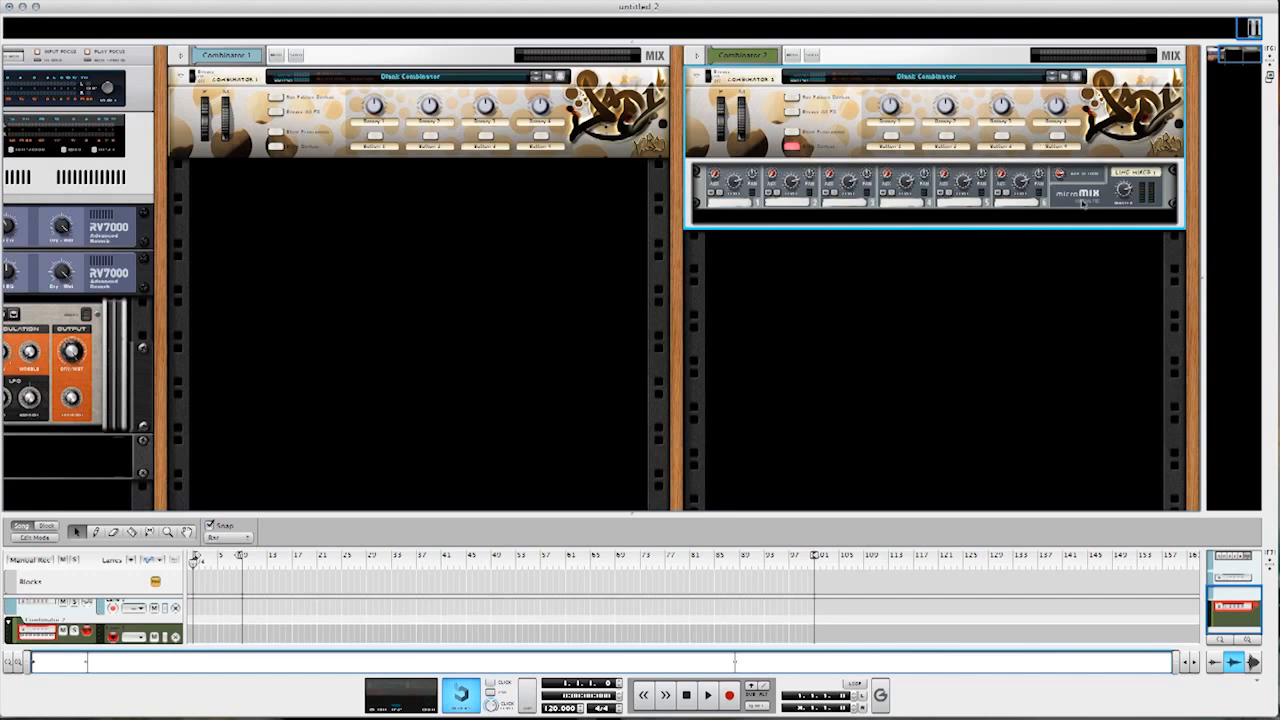
- Create an empty Combinator below the blank combinator and add a Line Mixer 6:2 inside it
right_click(794, 339)
mouse_move(821, 446)
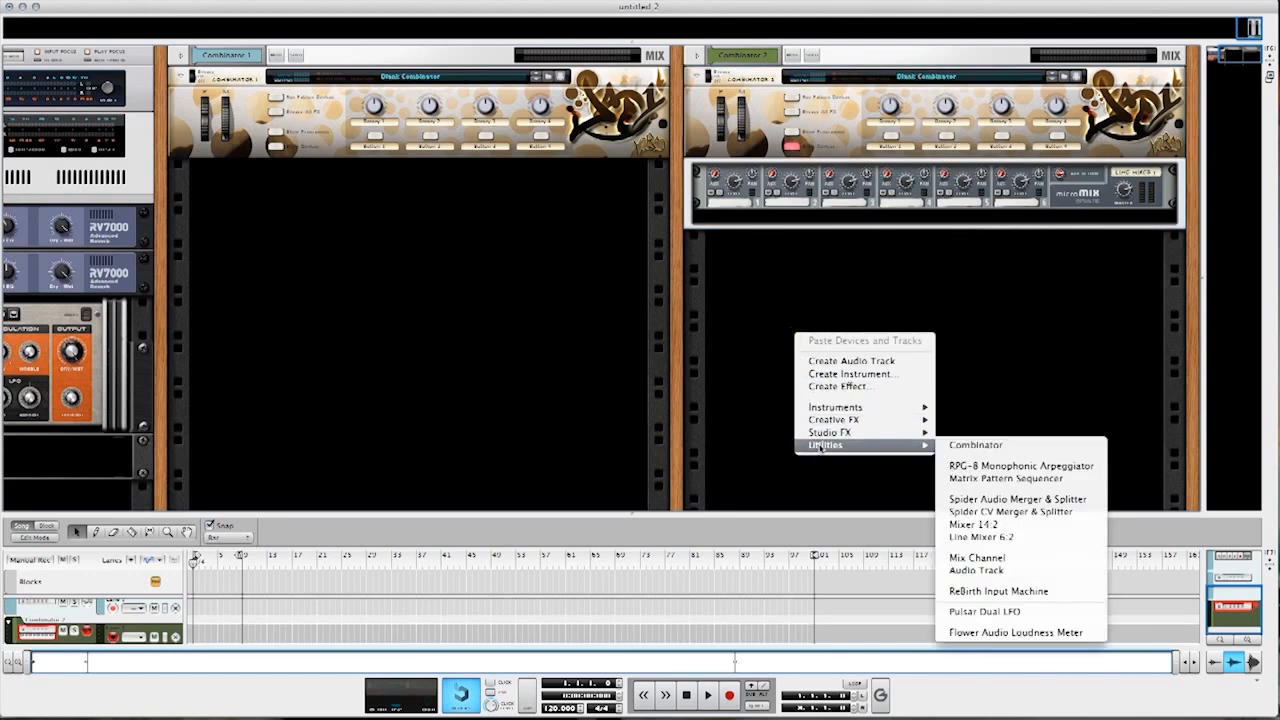
left_click(955, 446)
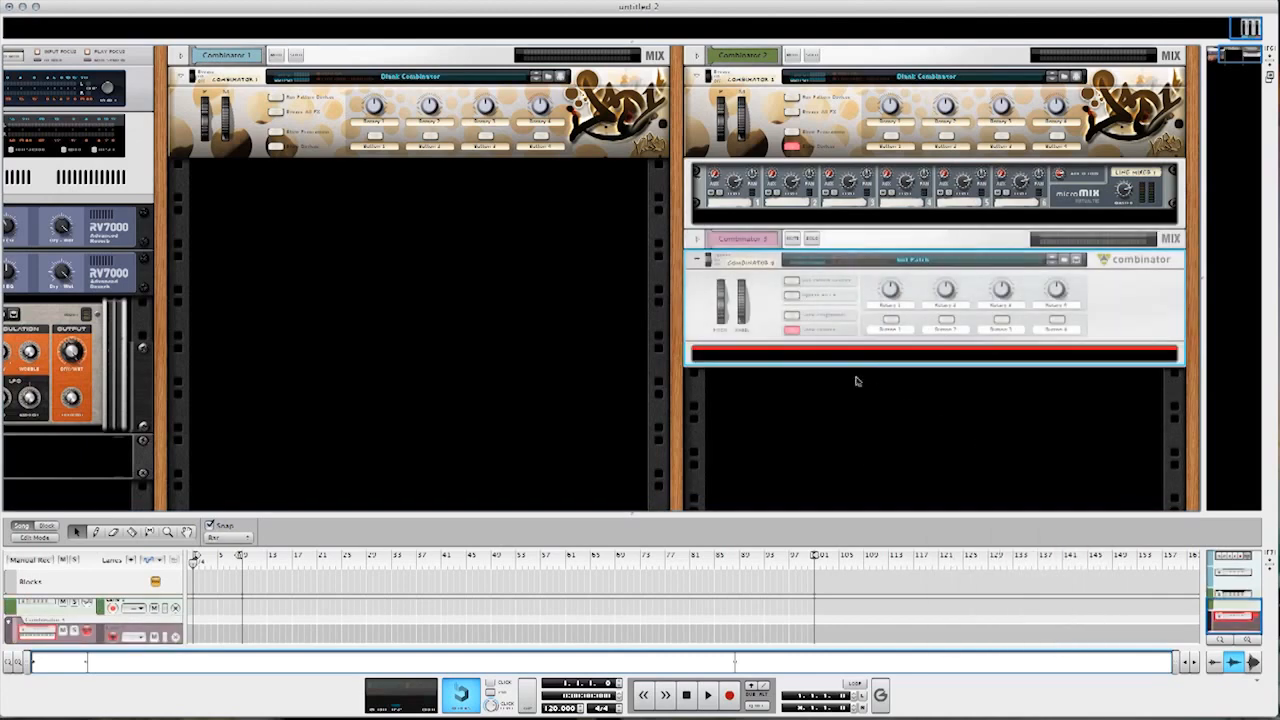
right_click(812, 358)
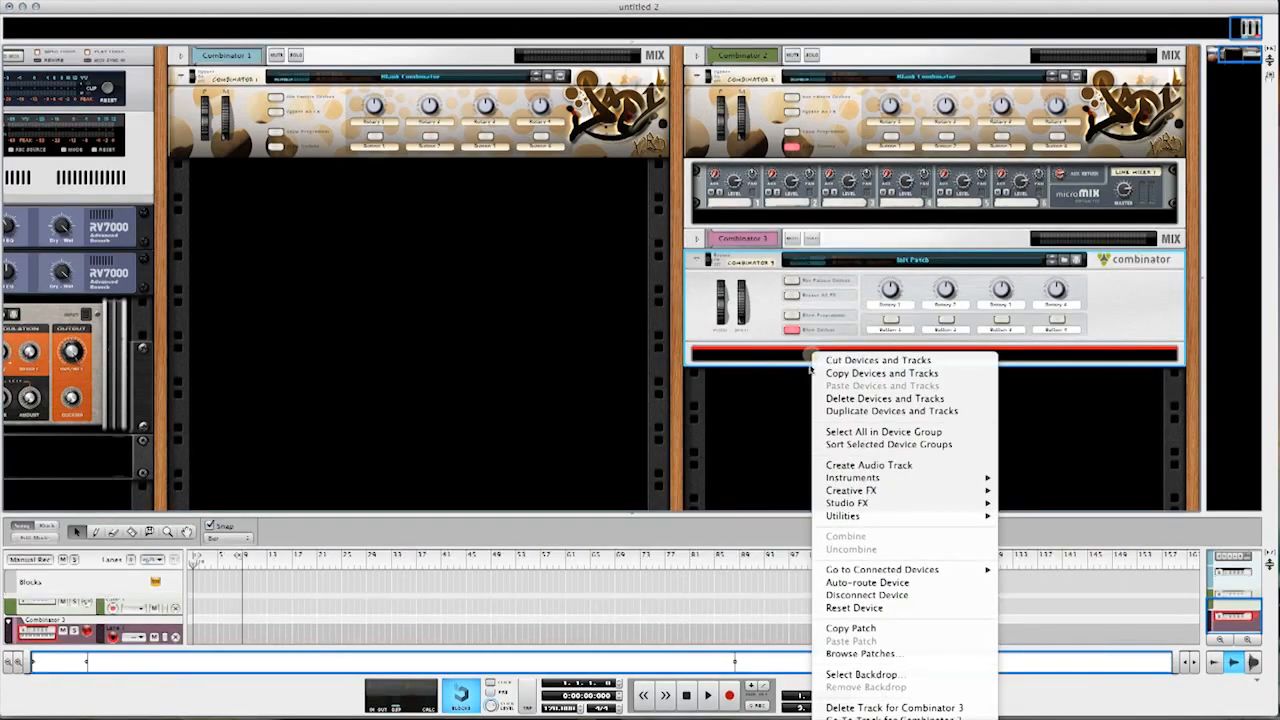
mouse_move(821, 517)
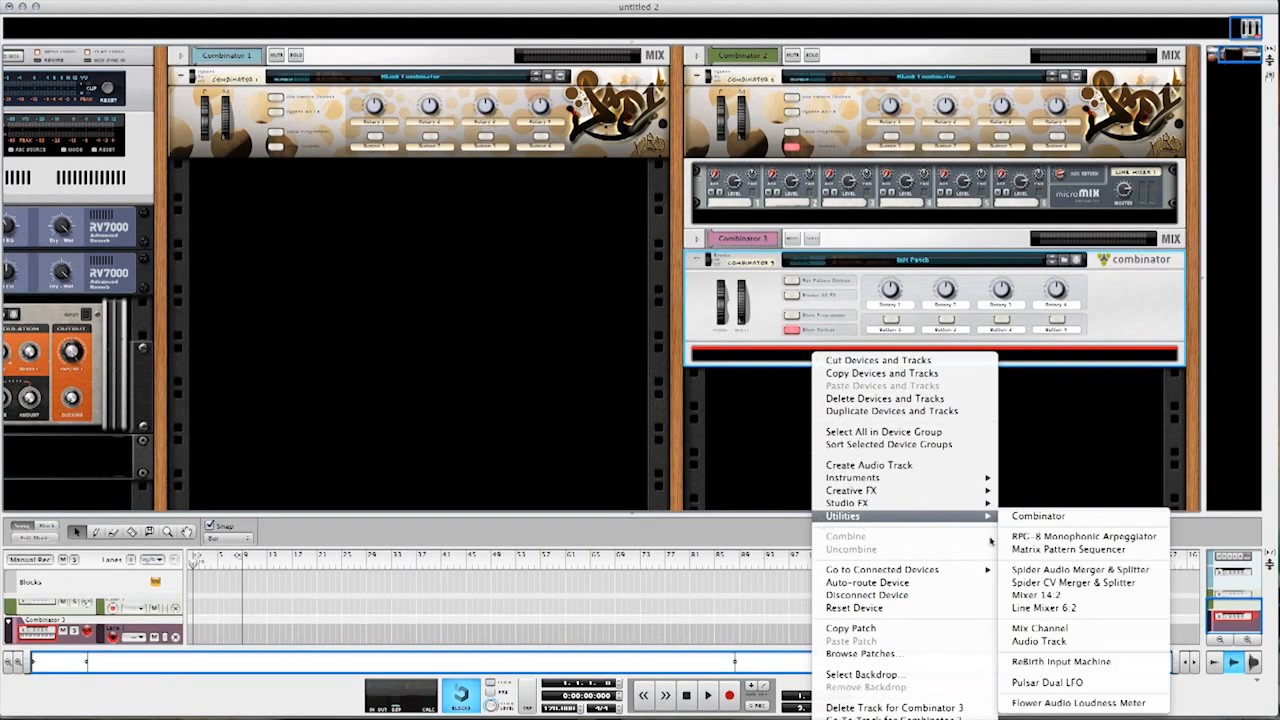
left_click(1046, 609)
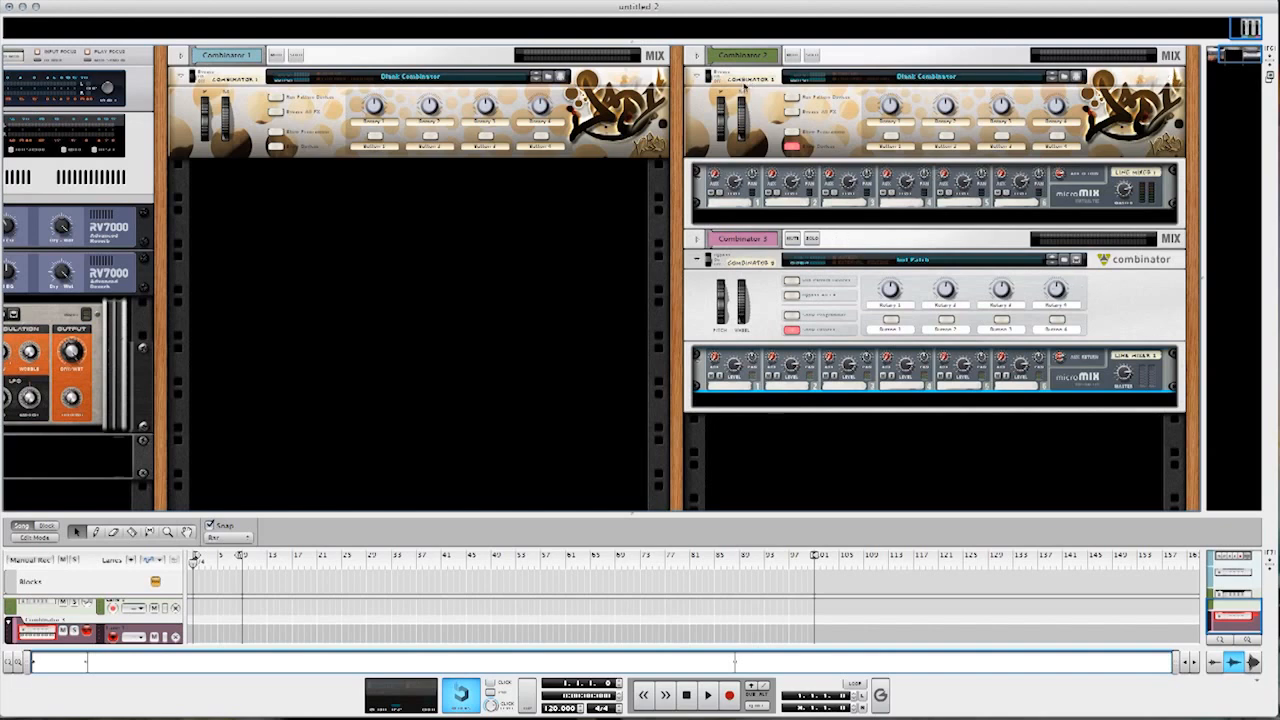
- Set Extra2Rest_Combinator.jpg as the backdrop of Combinator 3
right_click(1160, 292)
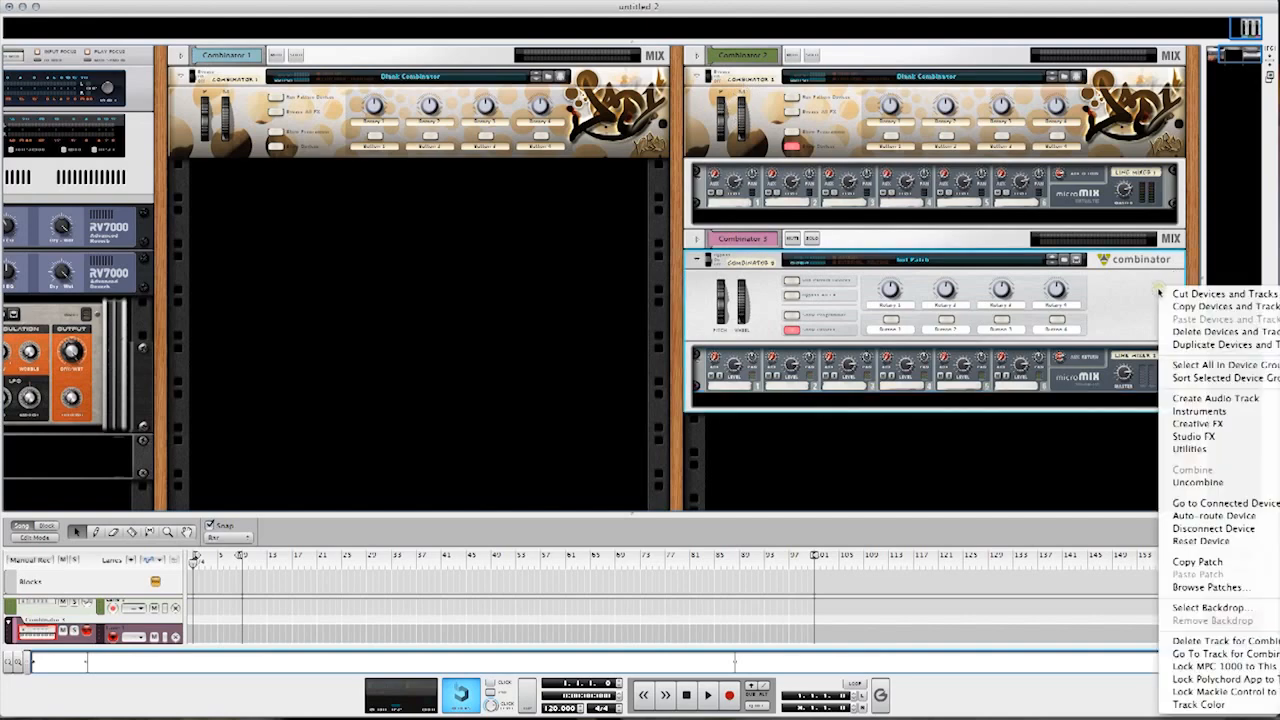
left_click(1205, 607)
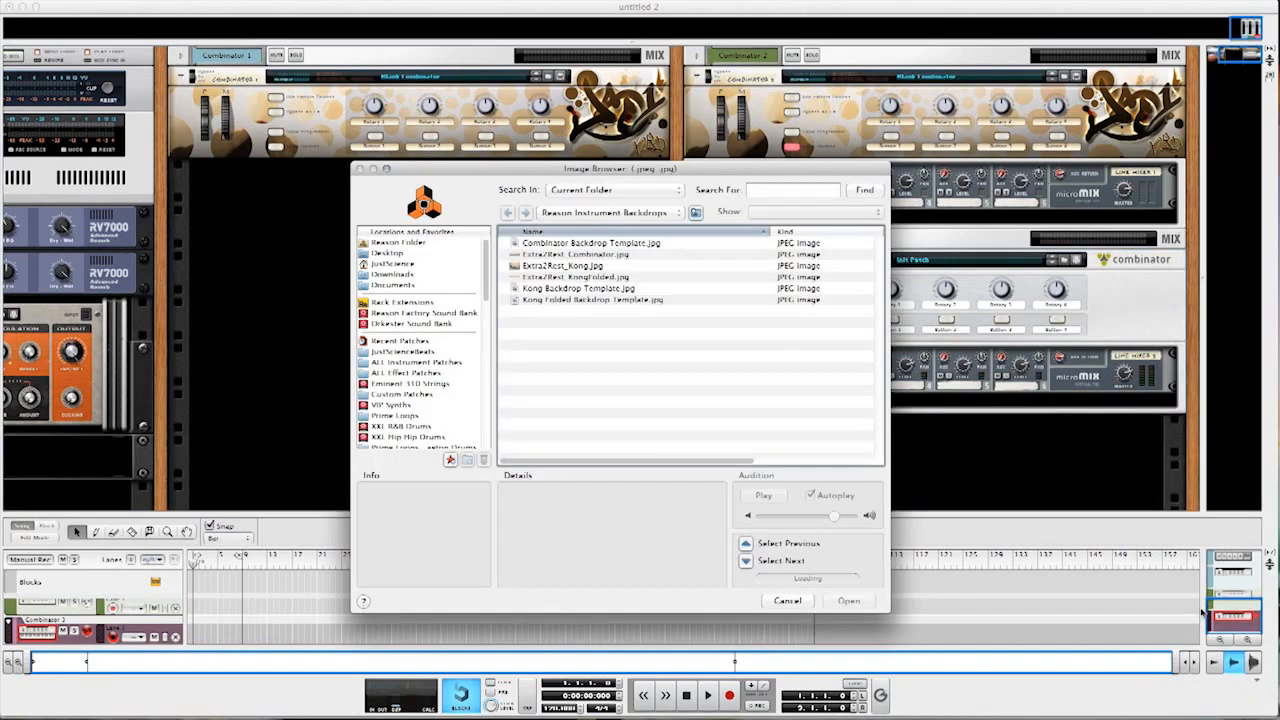
left_click(563, 255)
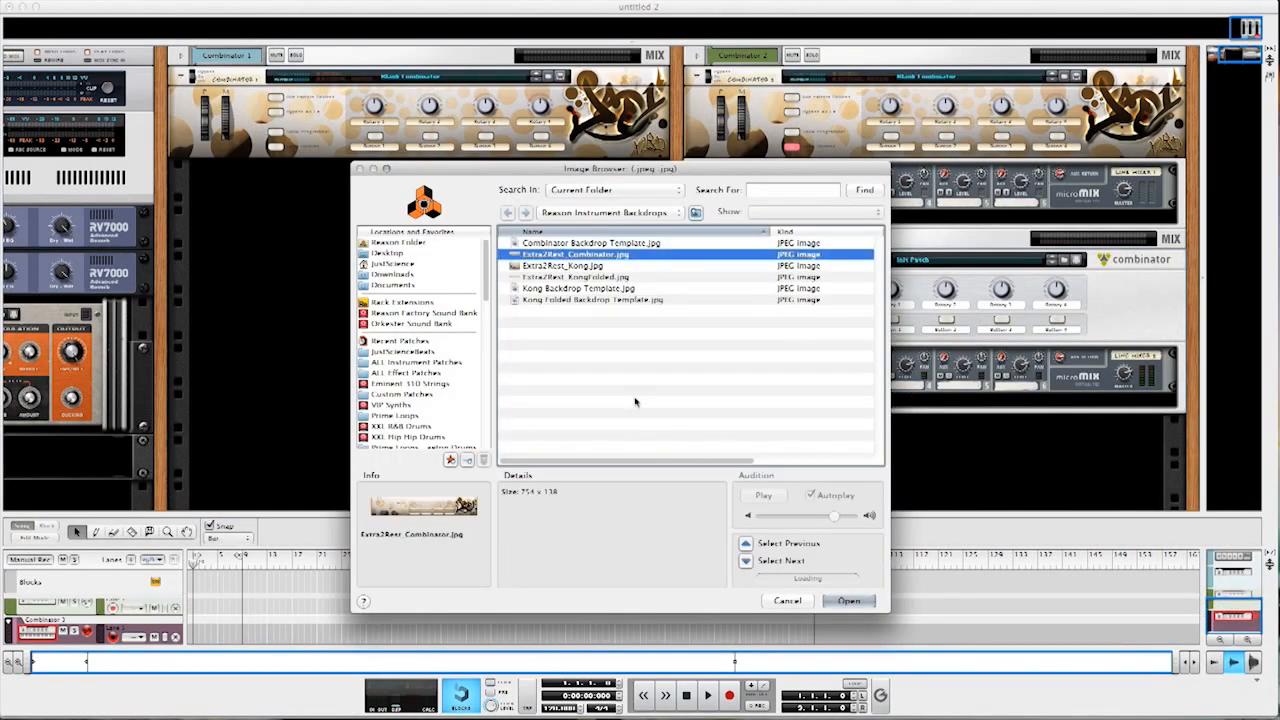
left_click(848, 601)
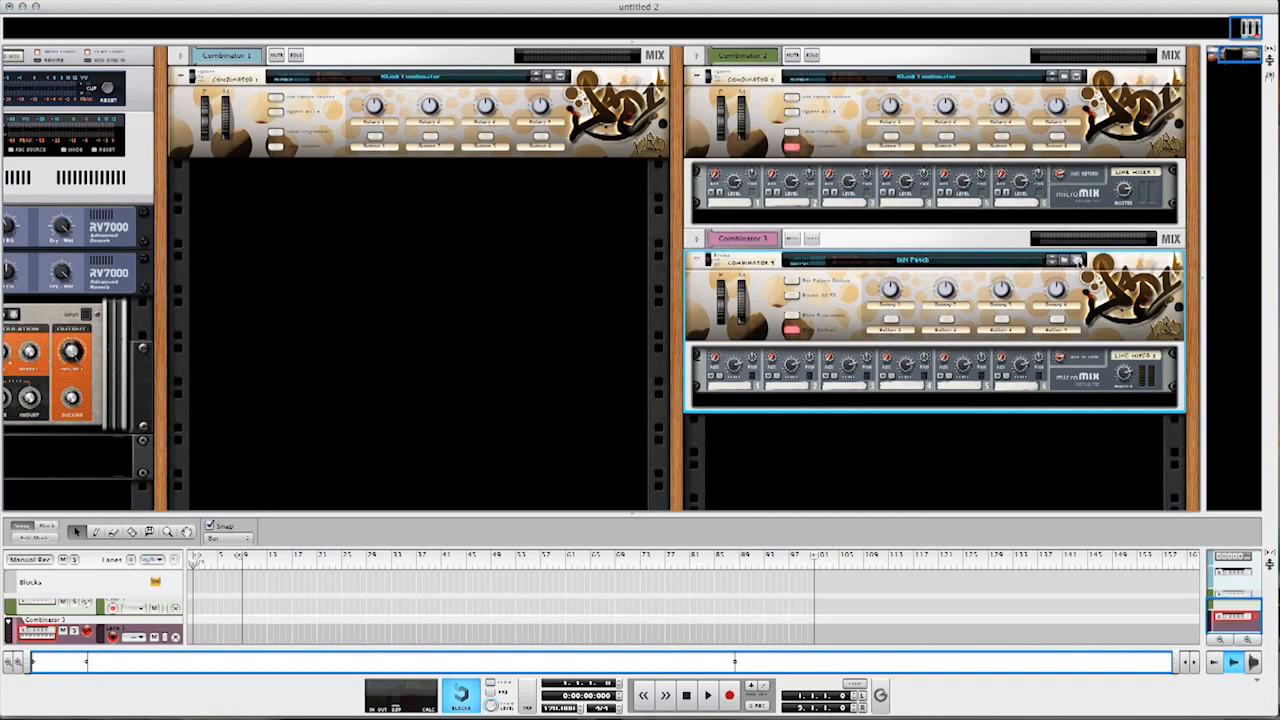
left_click(1077, 261)
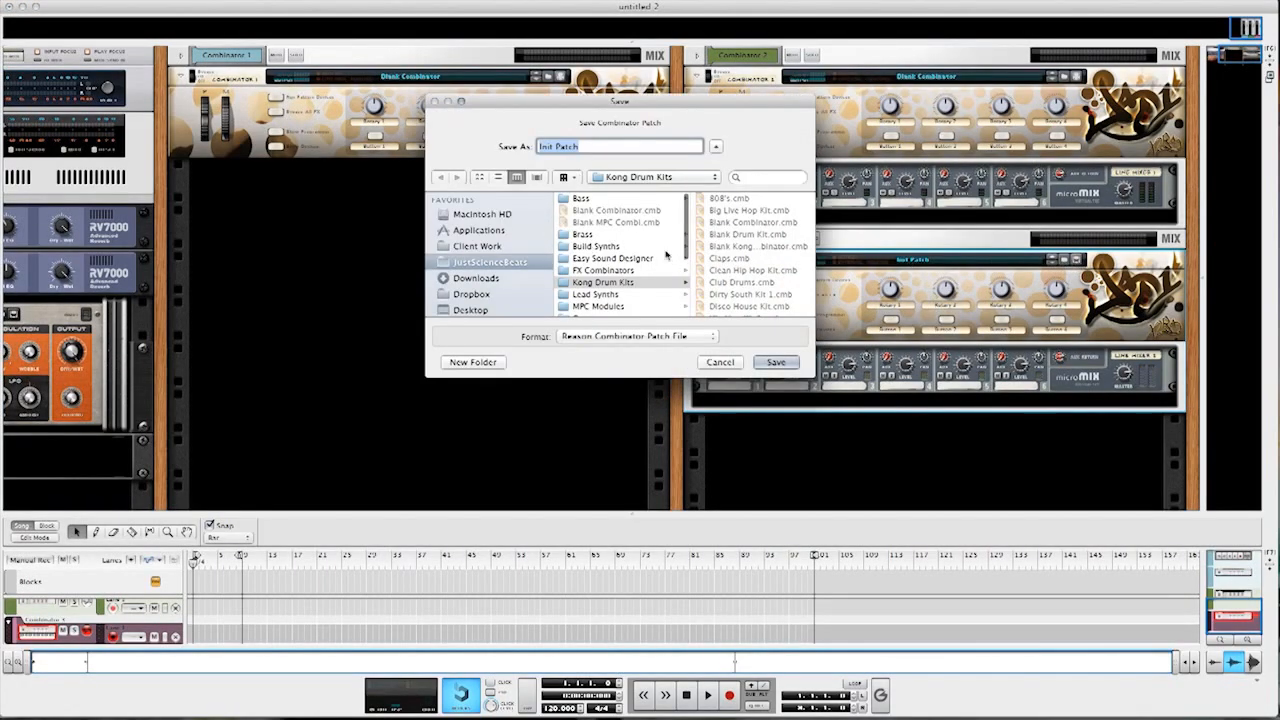
left_click(741, 224)
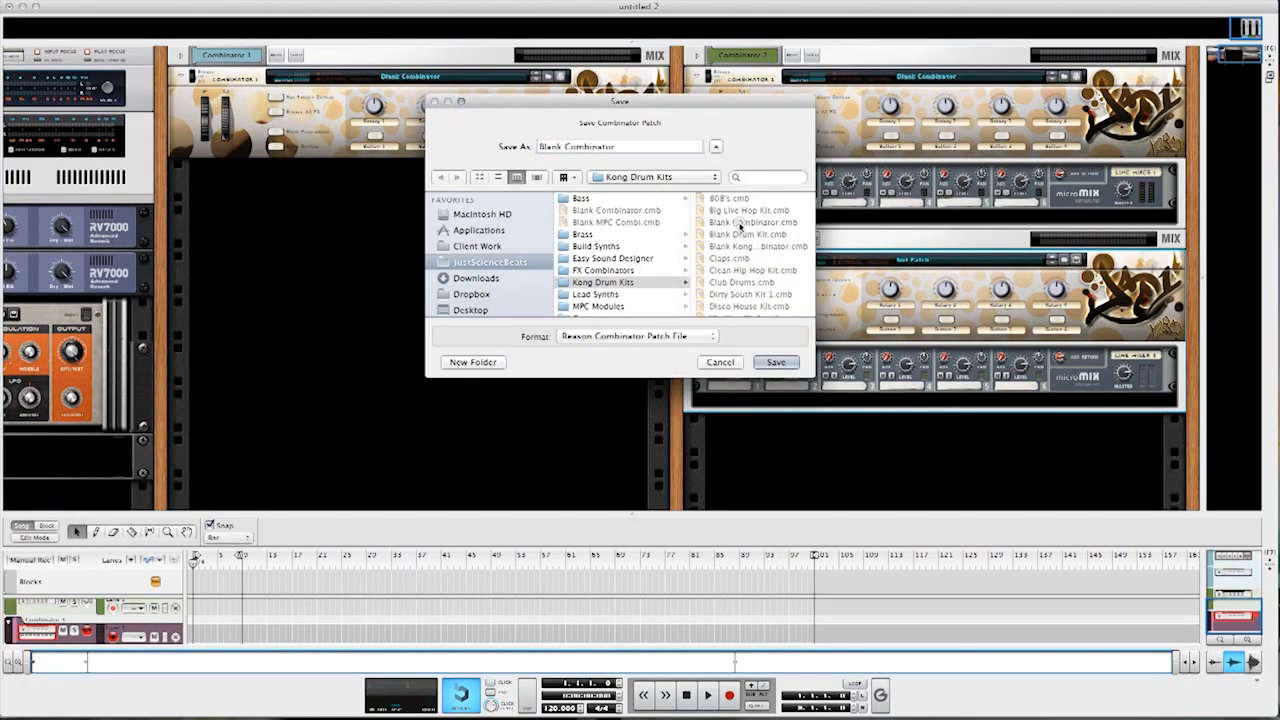
left_click(720, 362)
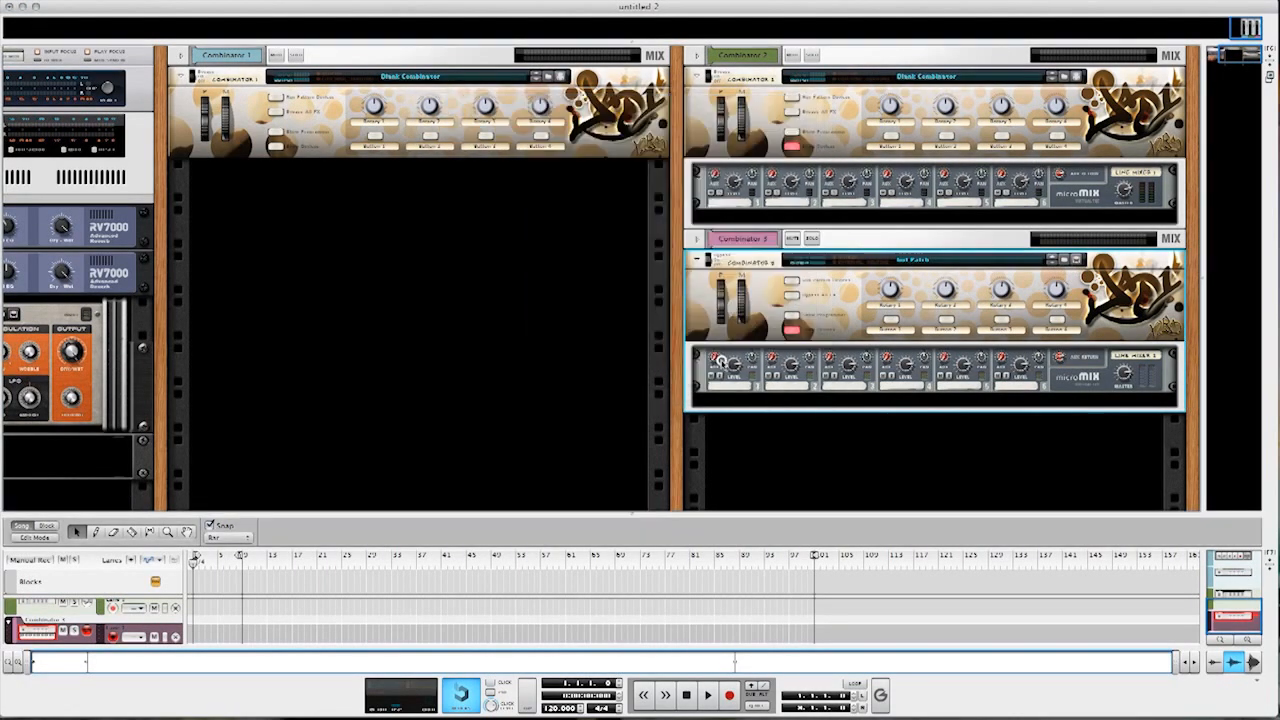
- Delete the whole Combinator 3 device group, including all its devices, tracks and channels
left_click(943, 245)
key("BackSpace")
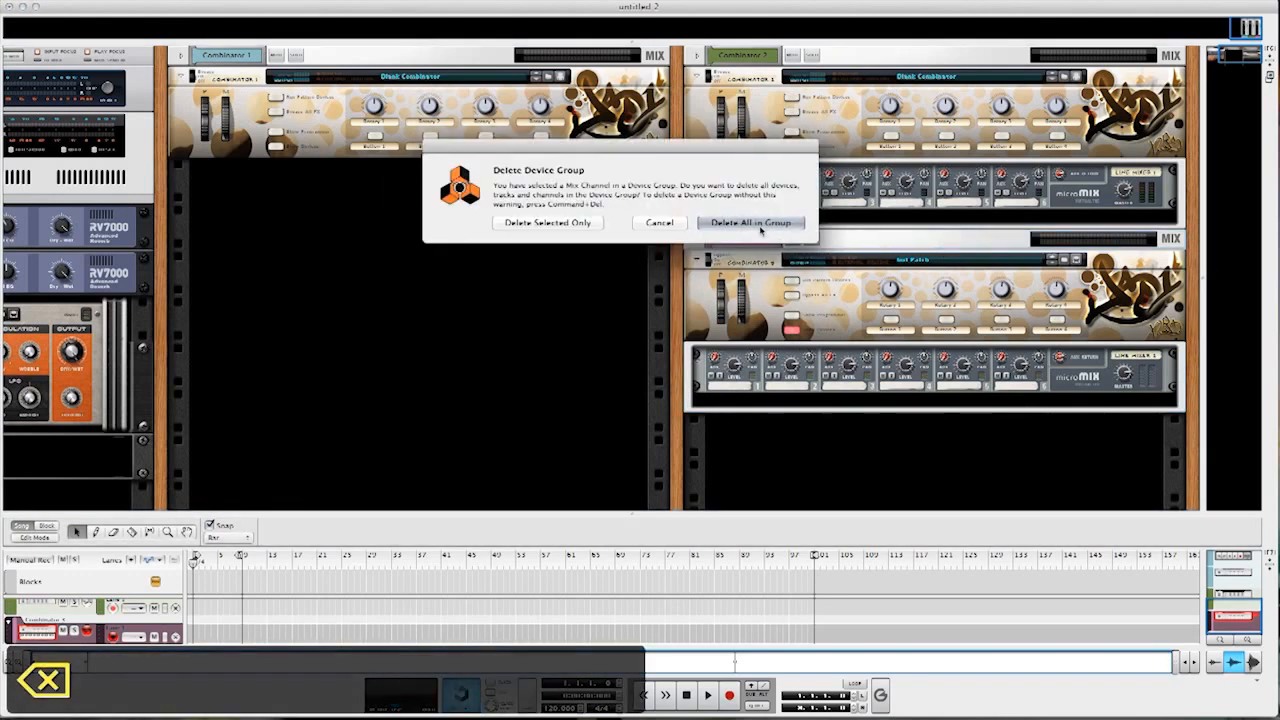
left_click(758, 221)
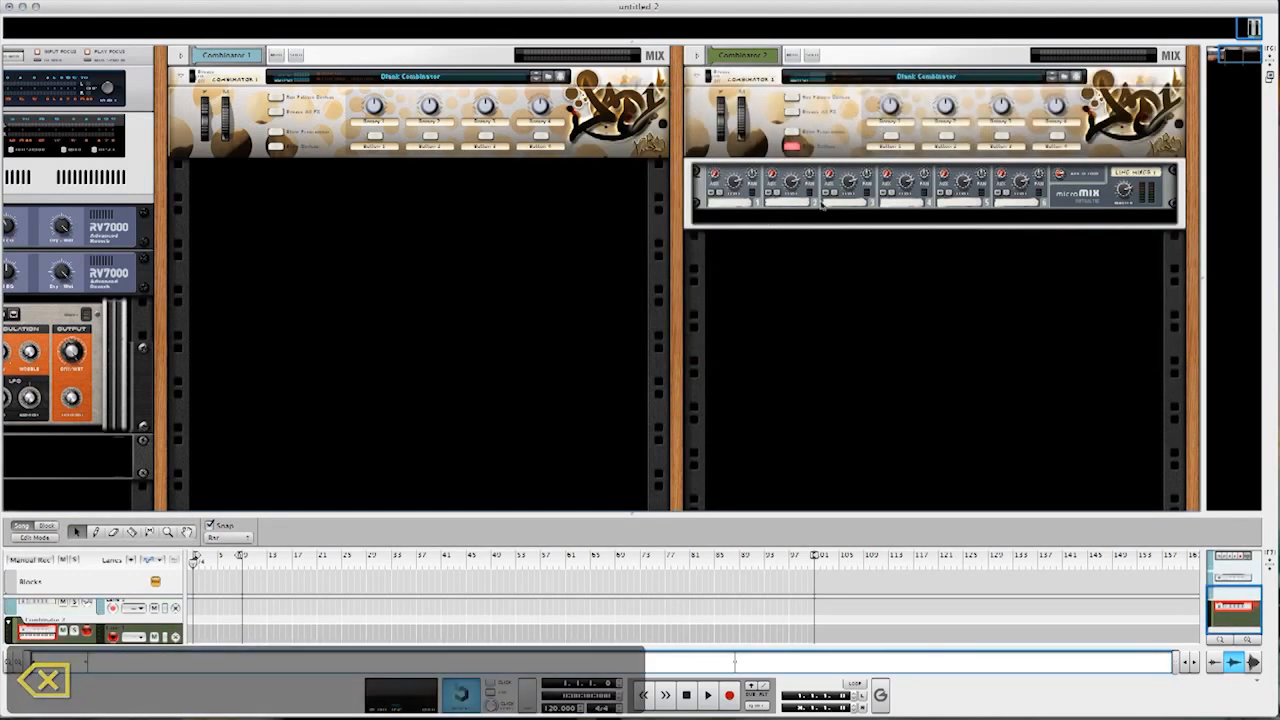
- Create another instrument from the Blank Combinator.cmb patch below Combinator 2, show its devices and set the insertion point under its line mixer
right_click(801, 302)
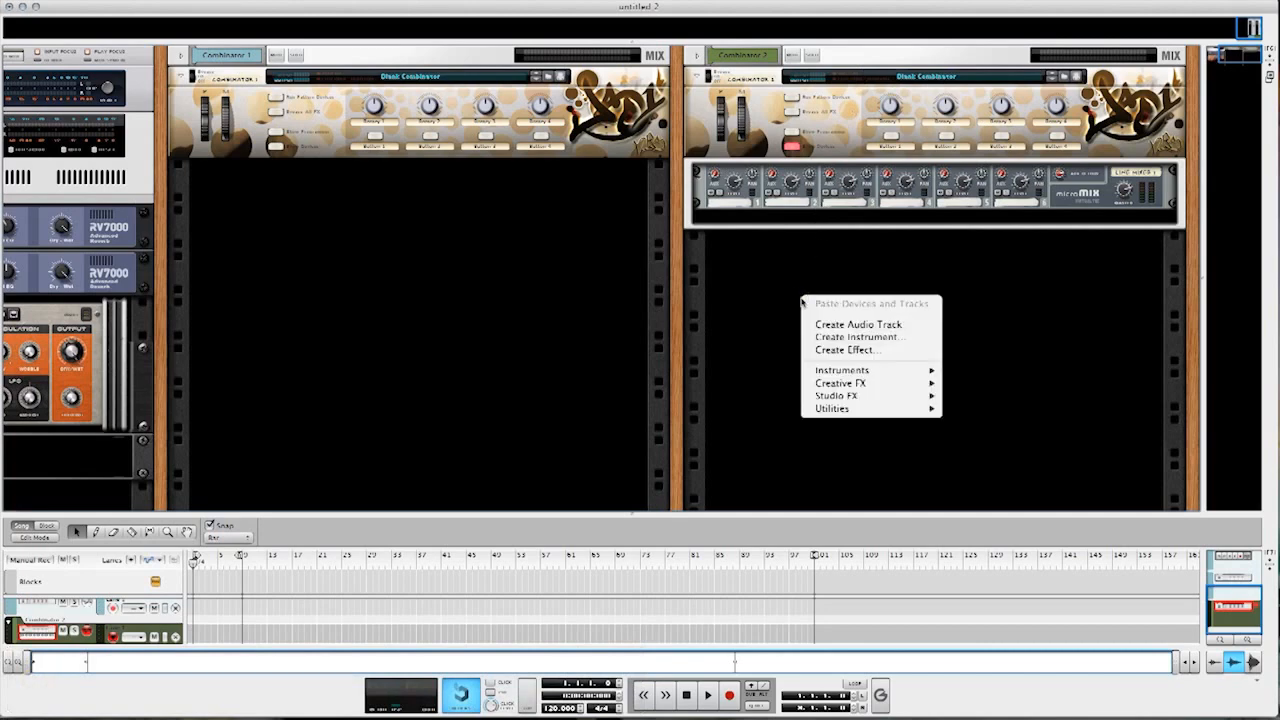
left_click(825, 337)
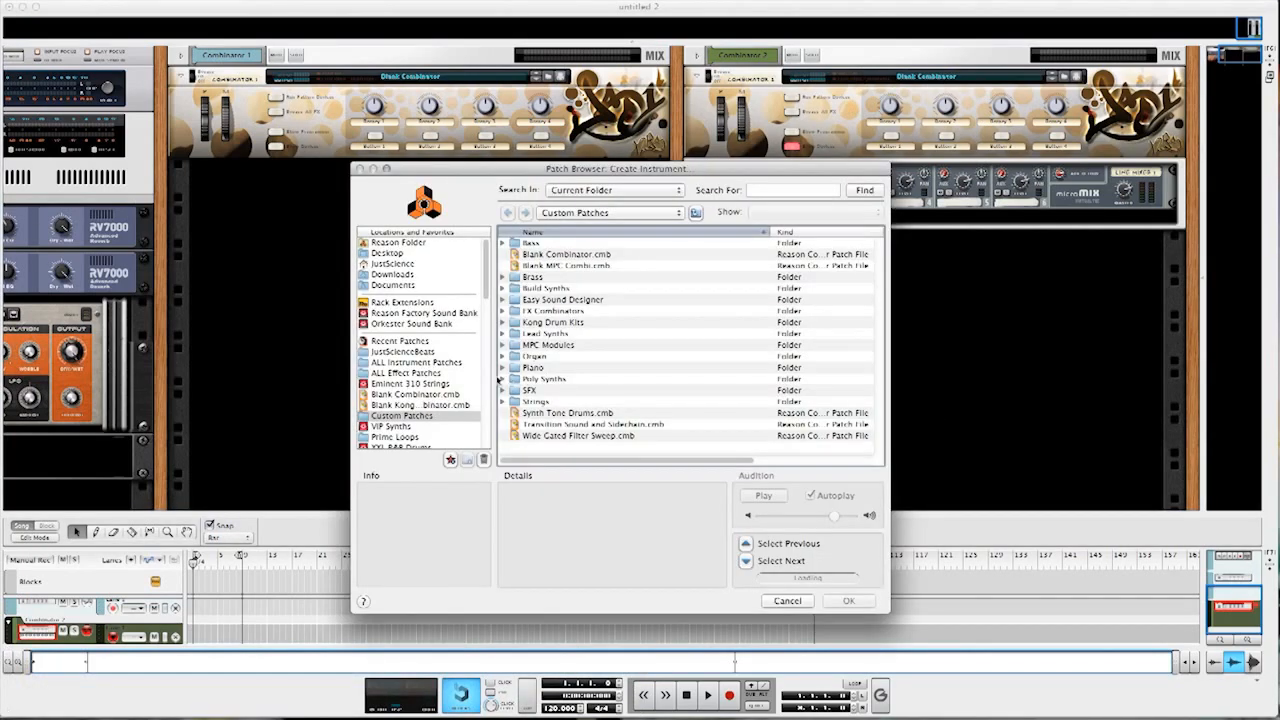
left_click(408, 395)
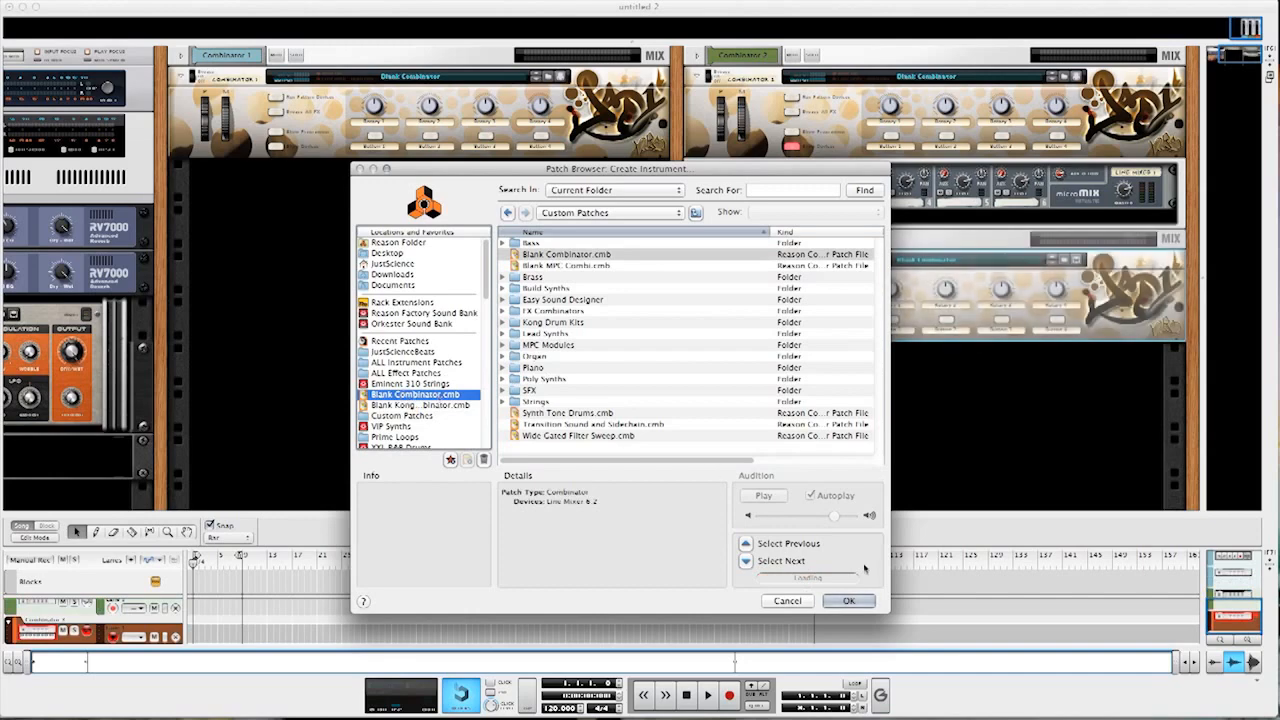
left_click(848, 600)
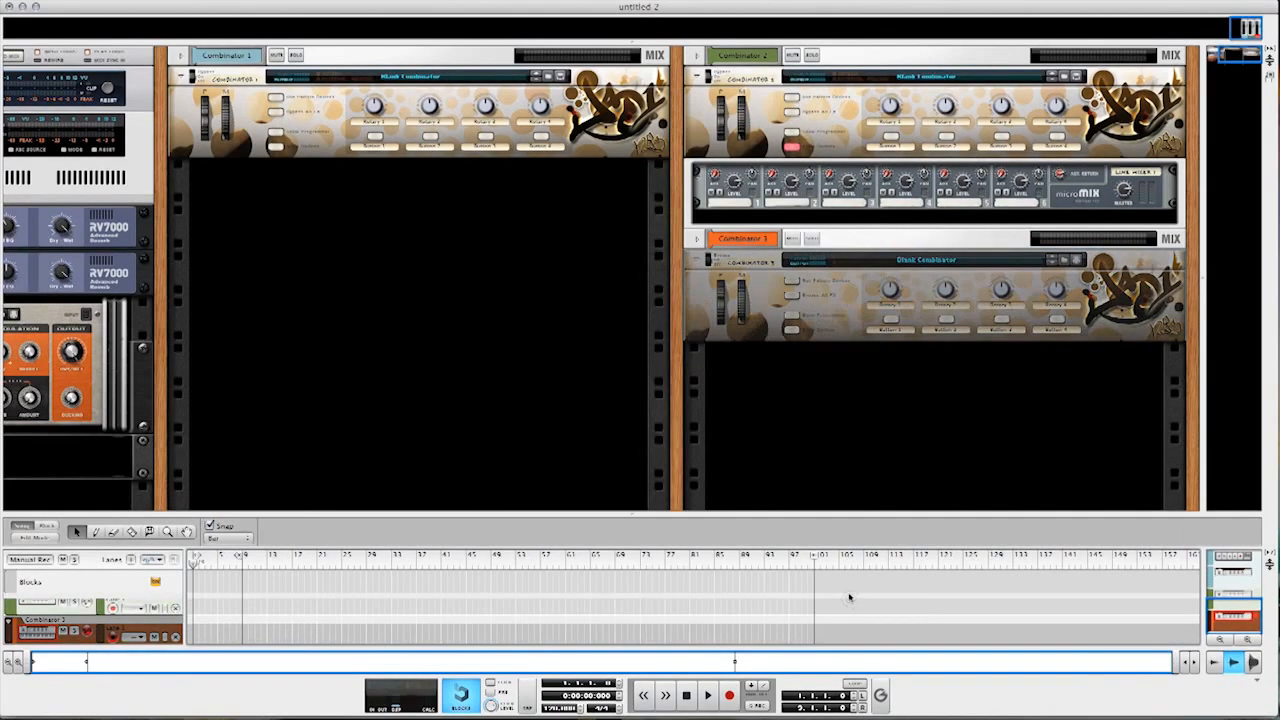
left_click(792, 330)
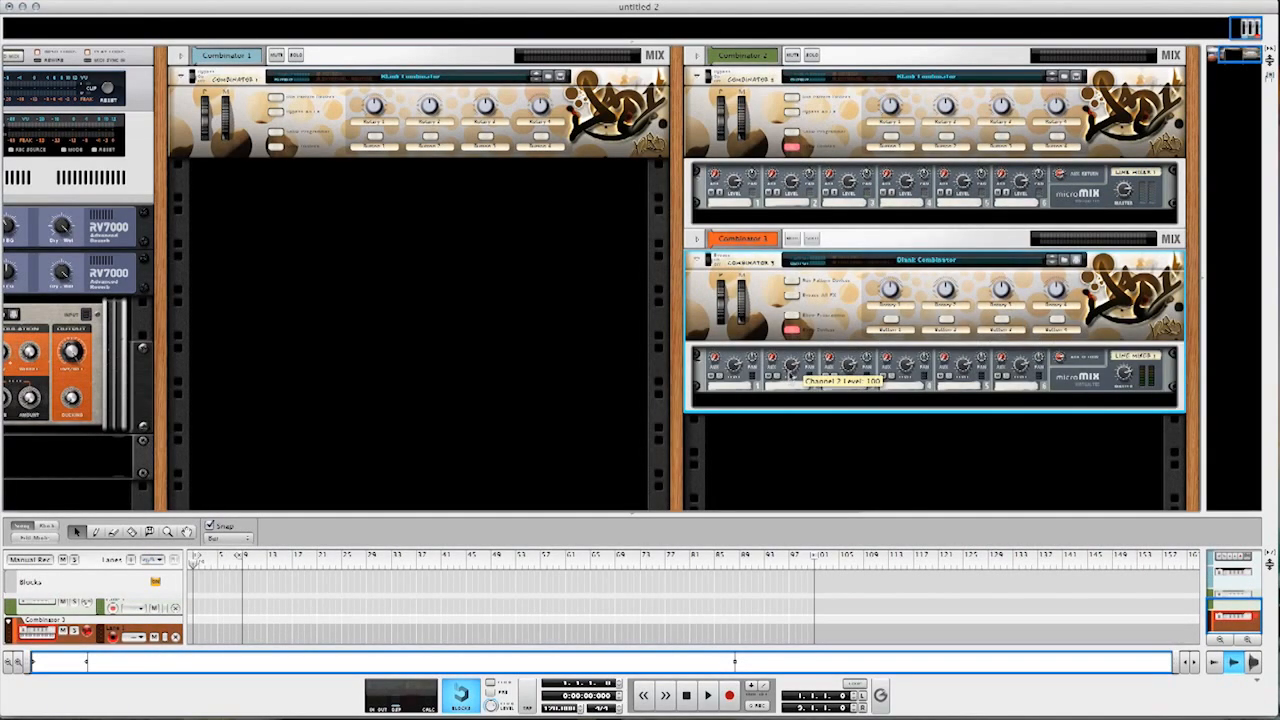
left_click(775, 401)
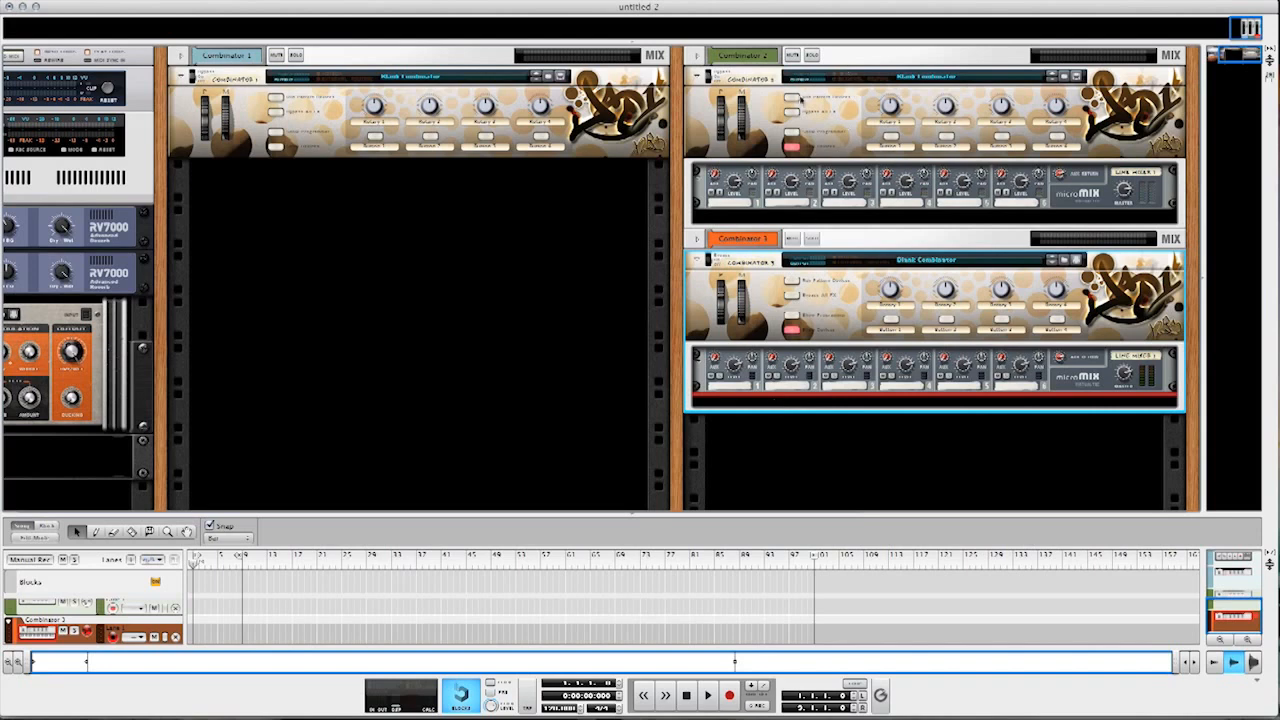
- Delete the whole Combinator 2 device group
left_click(836, 57)
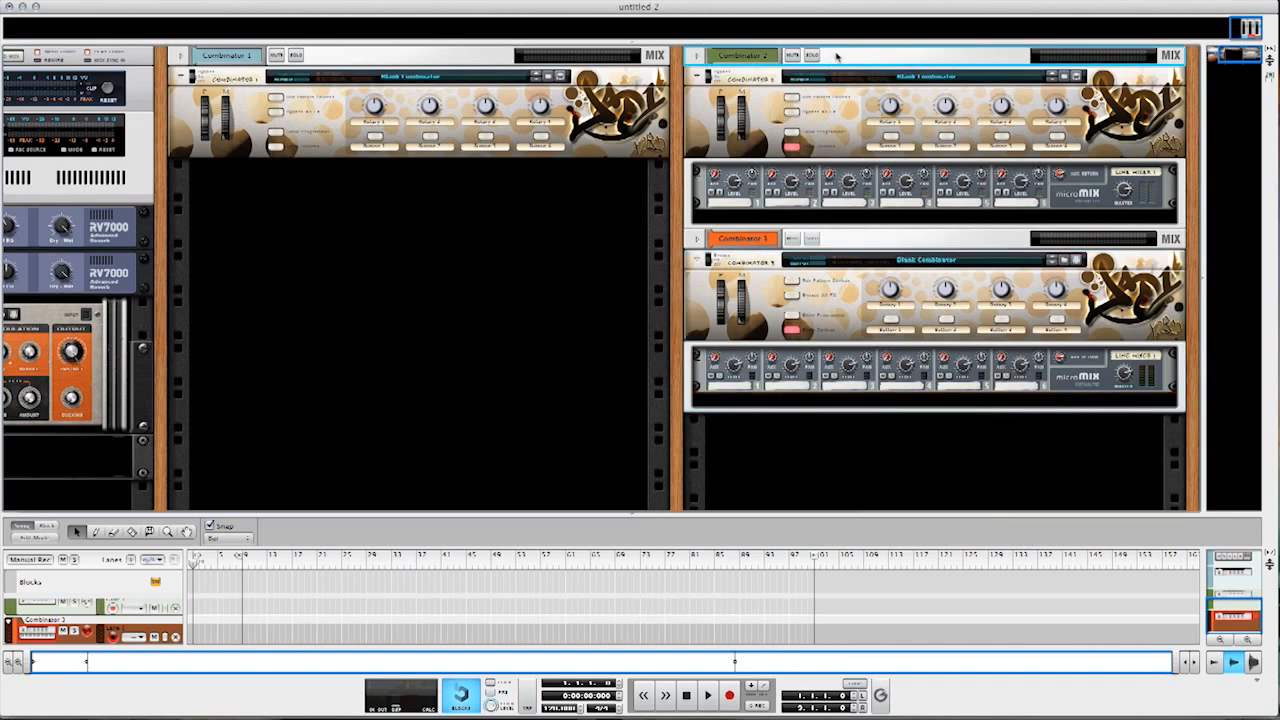
key("BackSpace")
key("Return")
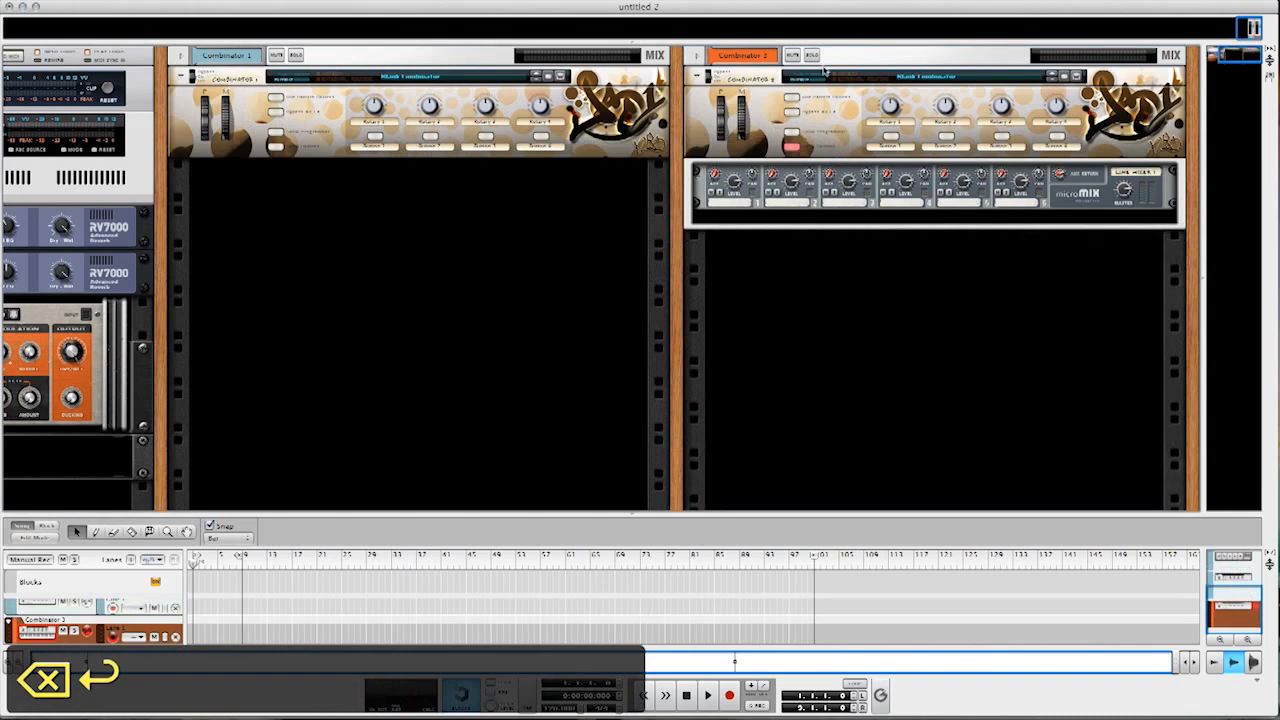
- Add a Kong Drum Designer inside Combinator 3, below its line mixer
left_click(848, 54)
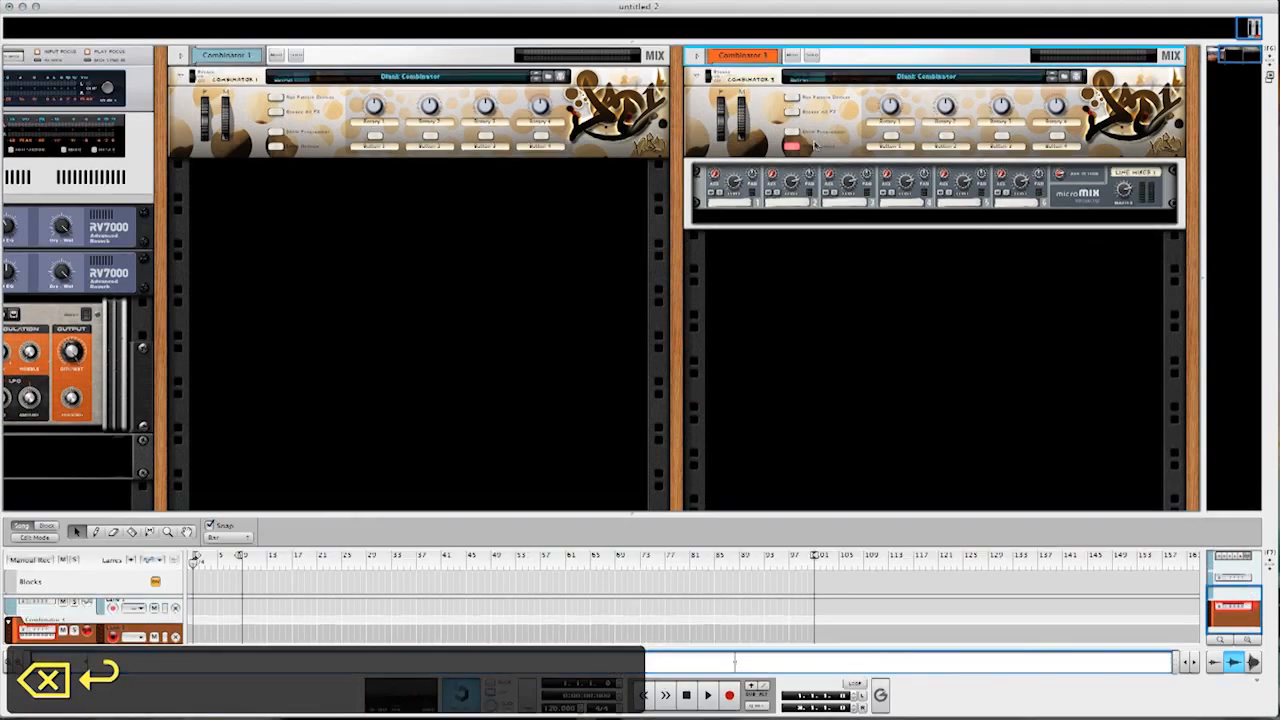
left_click(770, 216)
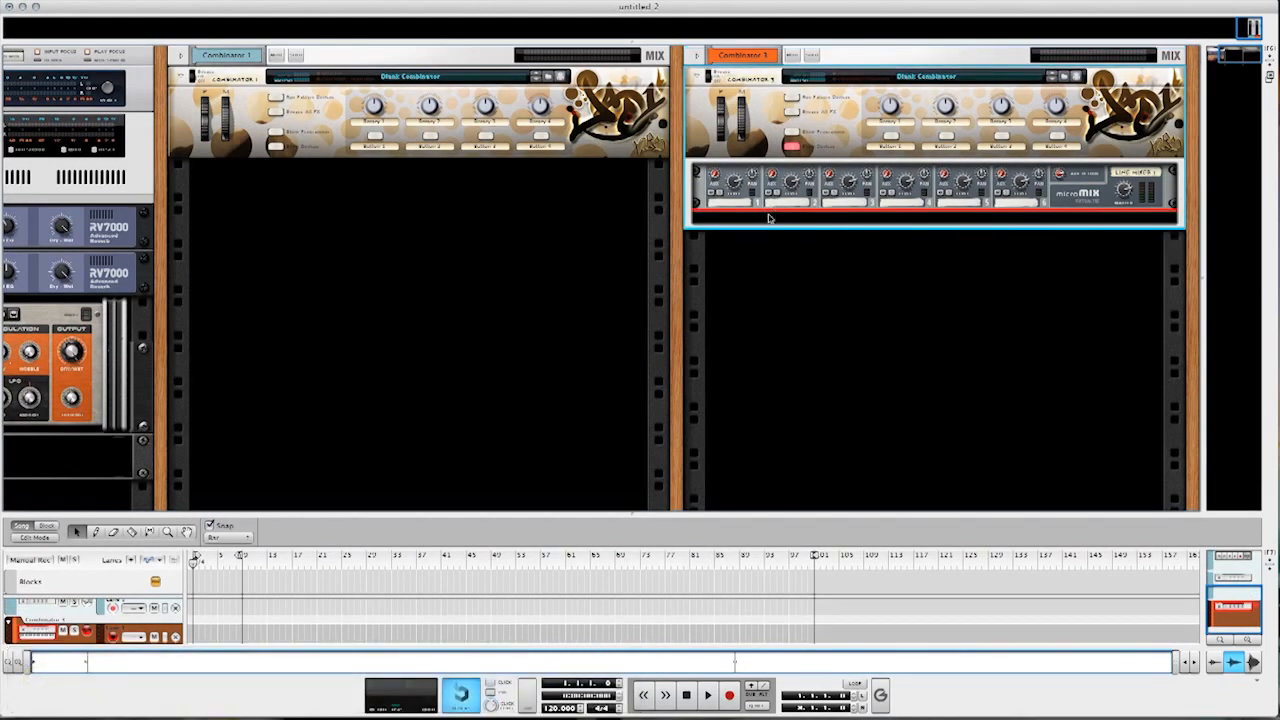
right_click(770, 216)
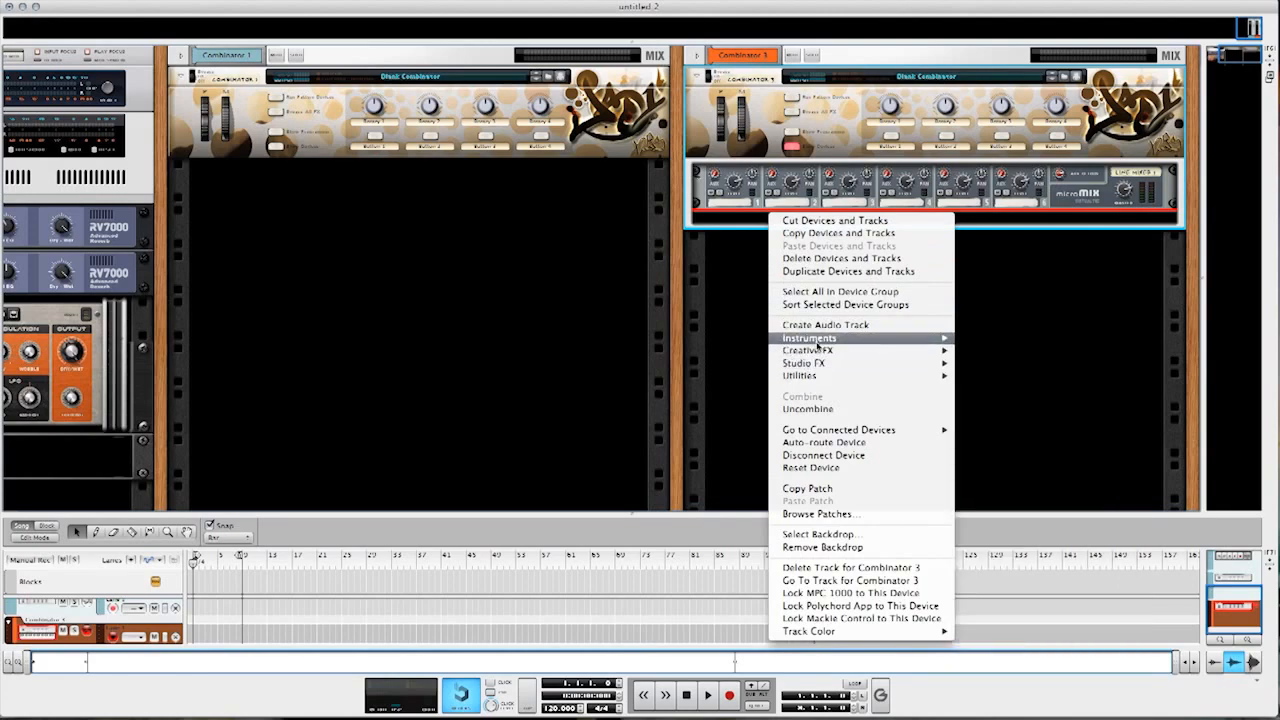
mouse_move(817, 344)
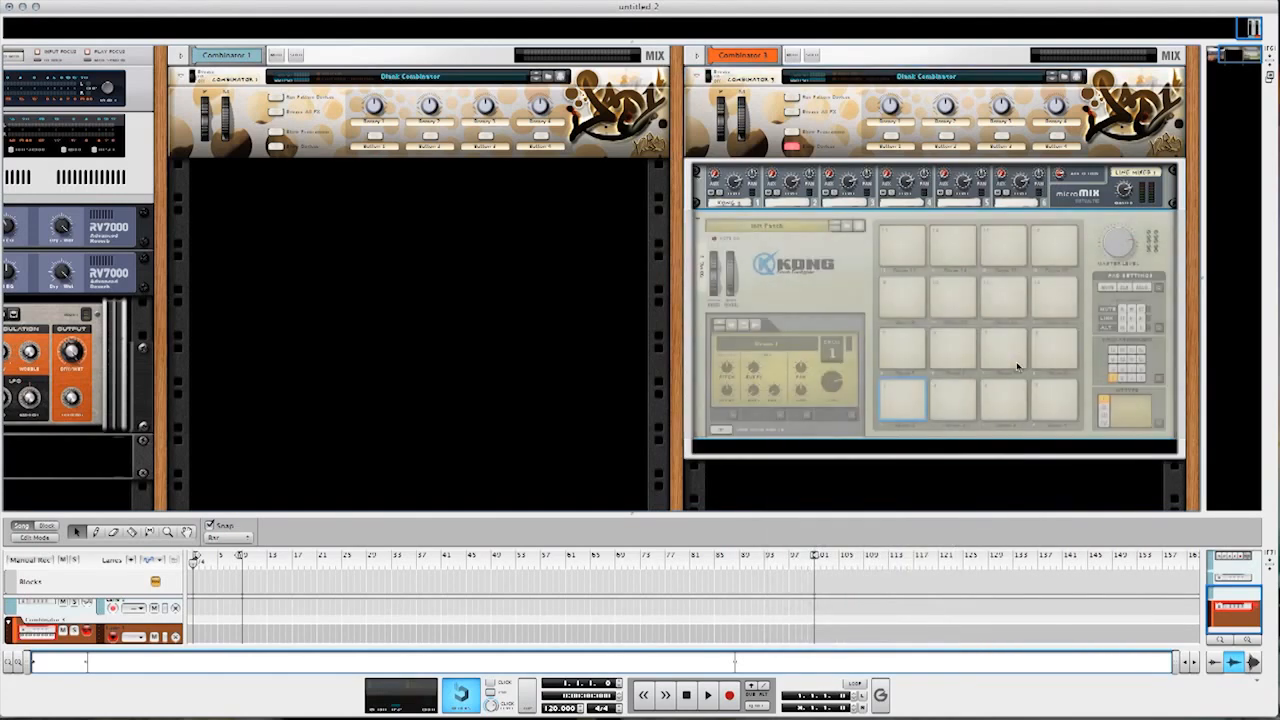
- Set Extra2Rest_Kong.jpg as the backdrop of the Kong
right_click(790, 293)
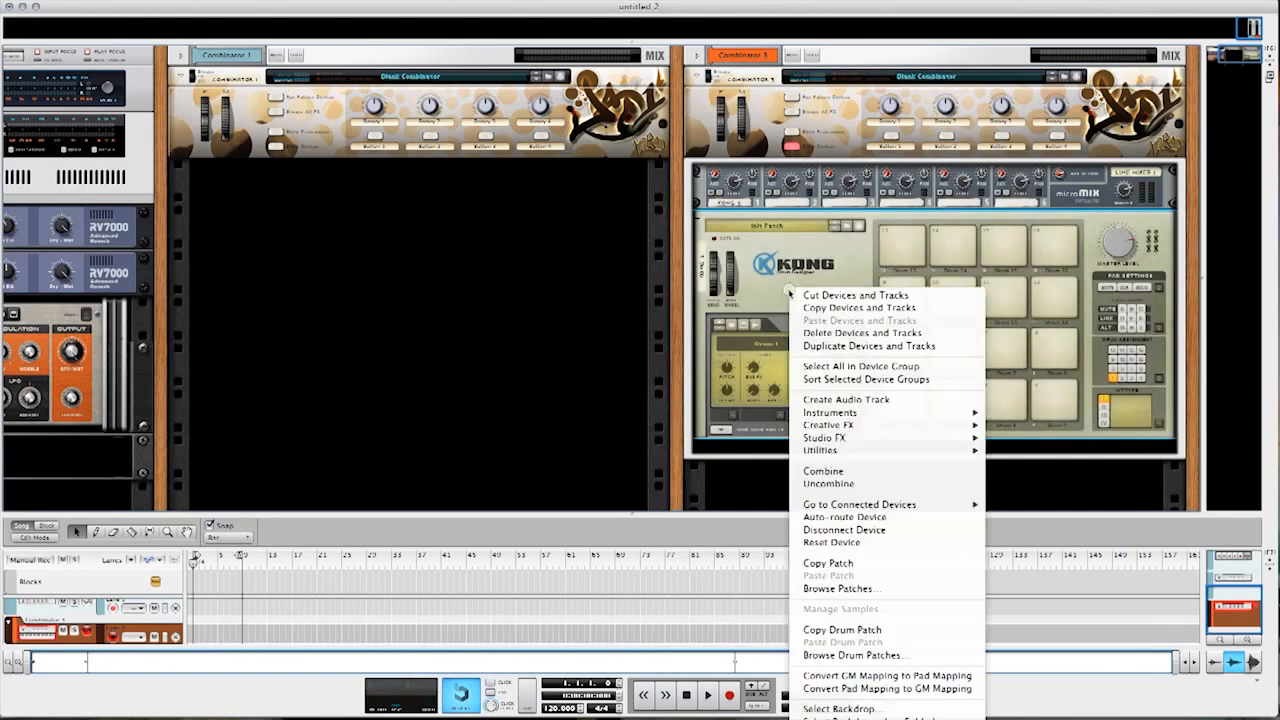
left_click(838, 708)
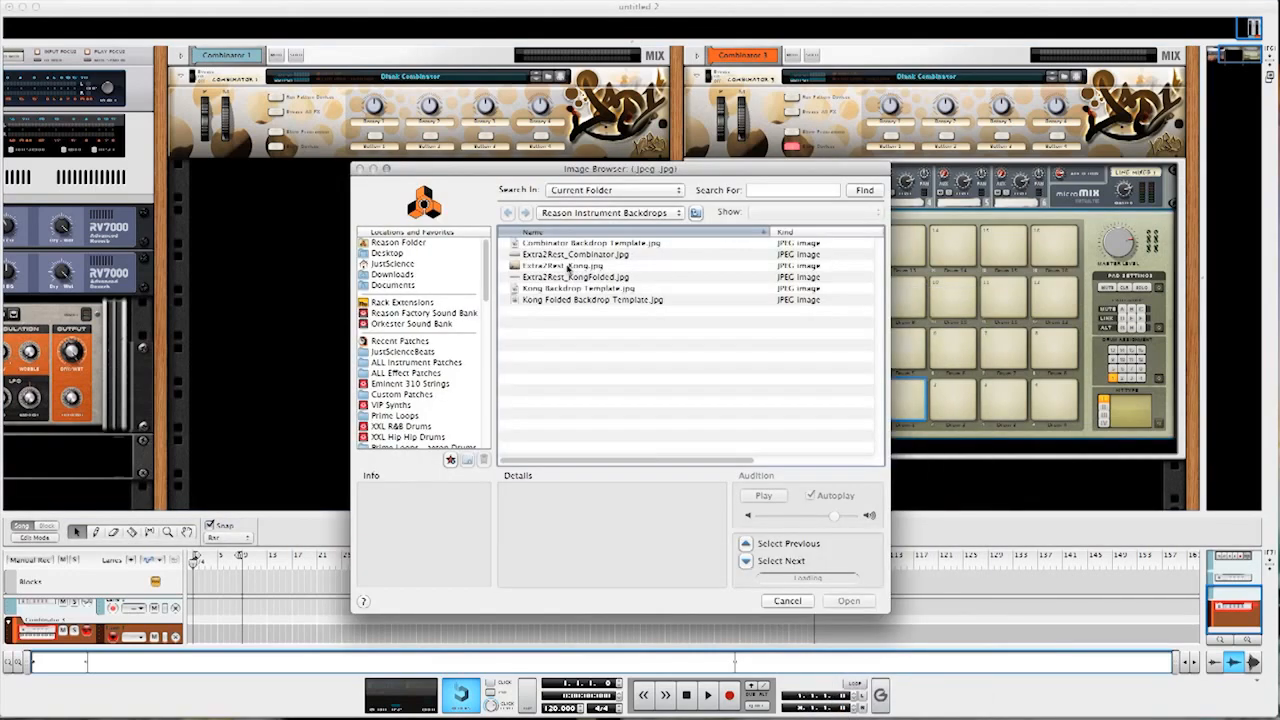
left_click(568, 266)
left_click(845, 601)
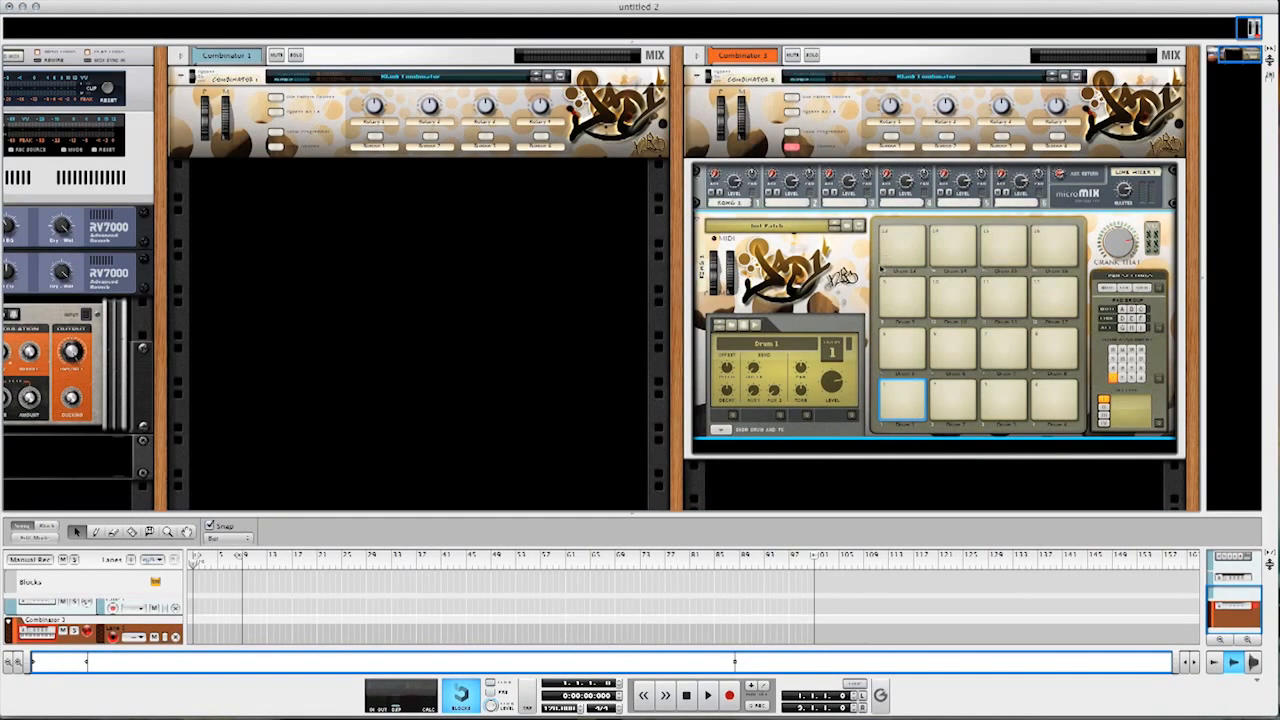
- Show the Kong's drum and FX section and load Nurse Rex Loop Player as the drum module for Drum 1
left_click(720, 430)
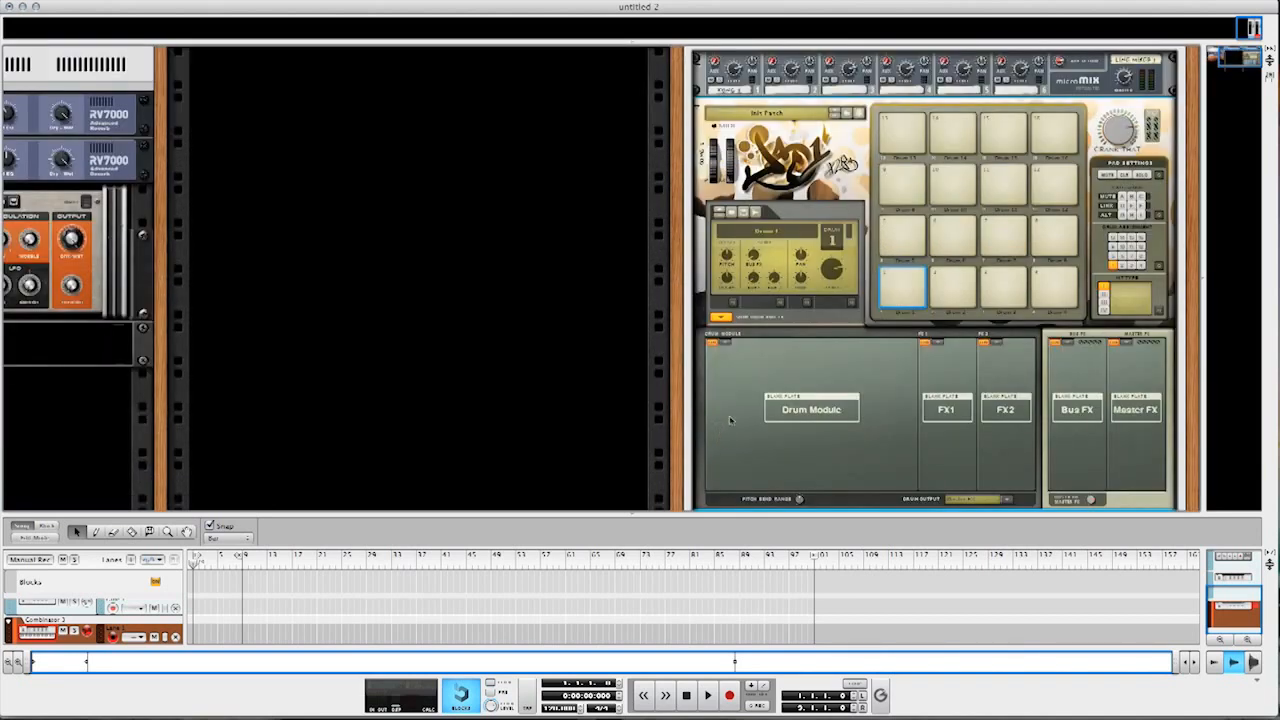
left_click(725, 344)
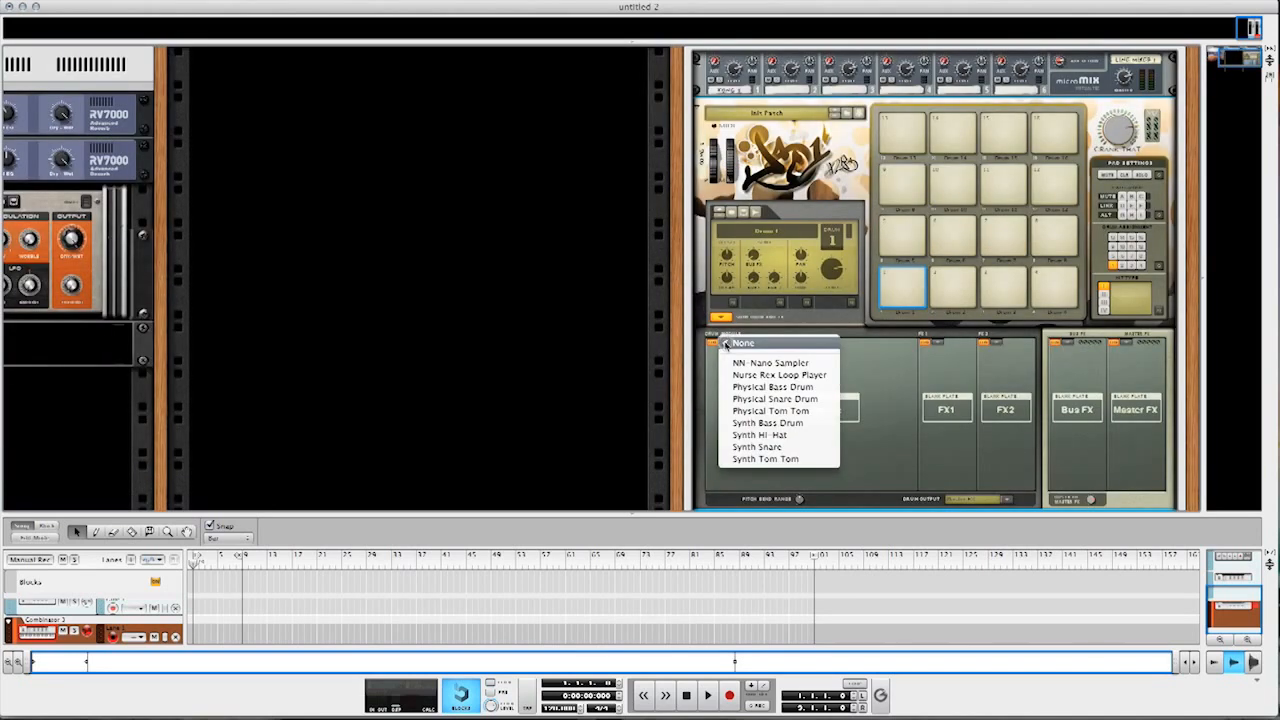
left_click(772, 375)
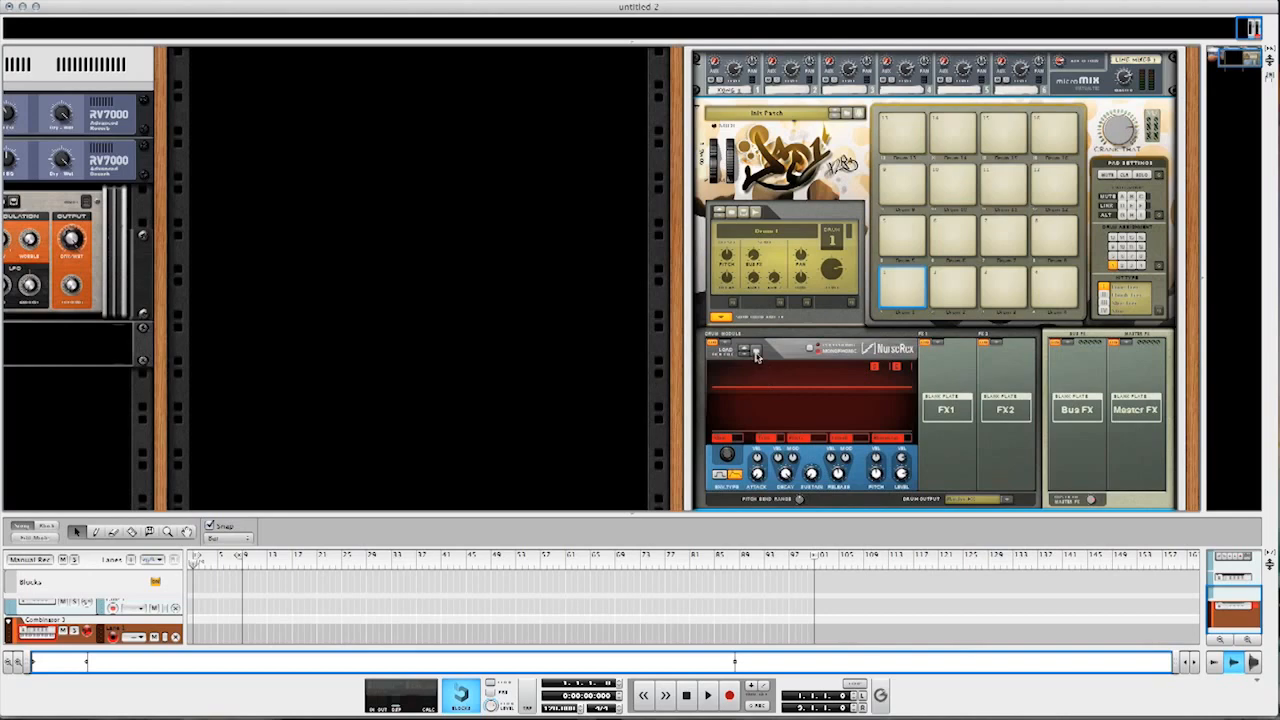
- Load the REX file Bpm122_Justice01_FullBeat.rx2 from the Part 1 folder into the Nurse Rex
left_click(756, 353)
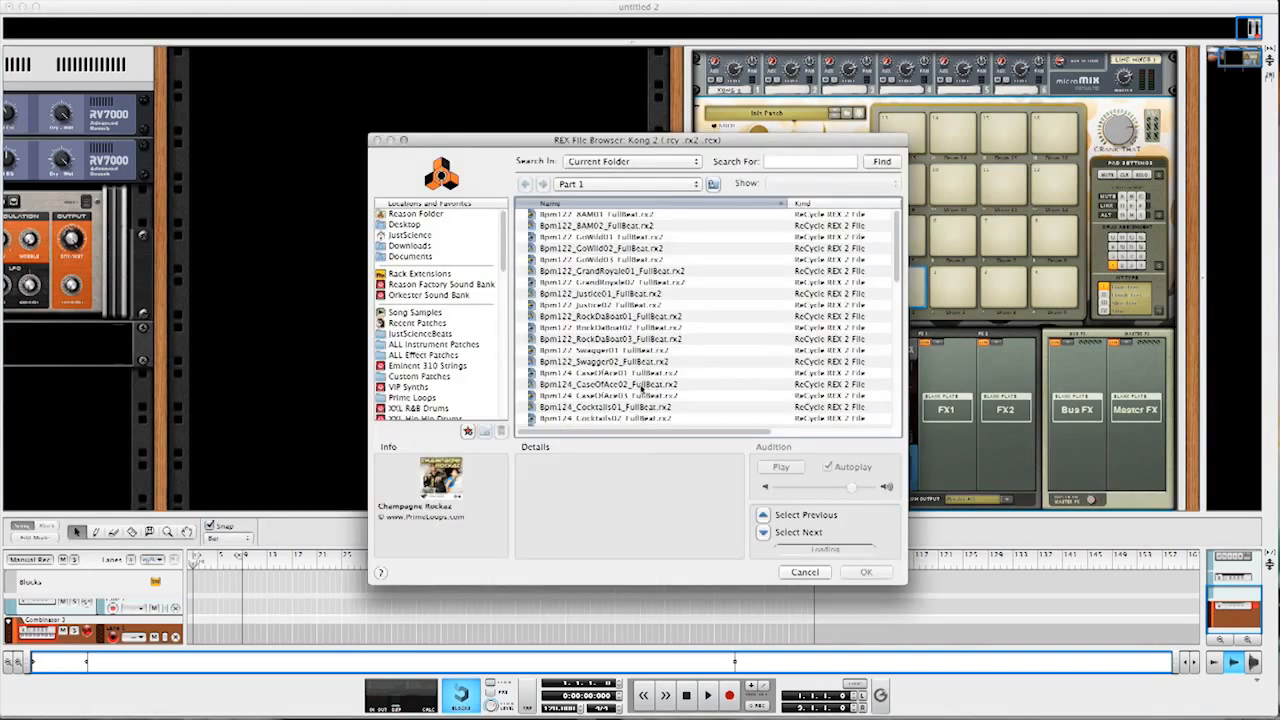
left_click(607, 293)
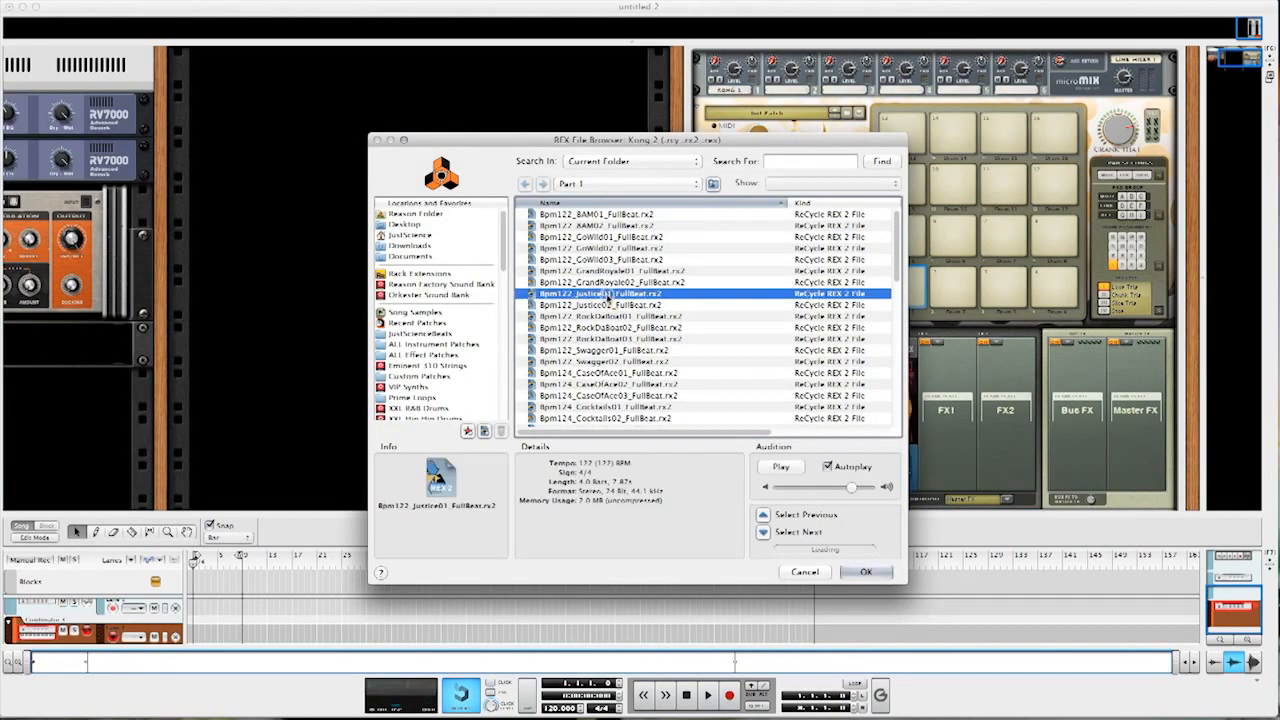
left_click(866, 574)
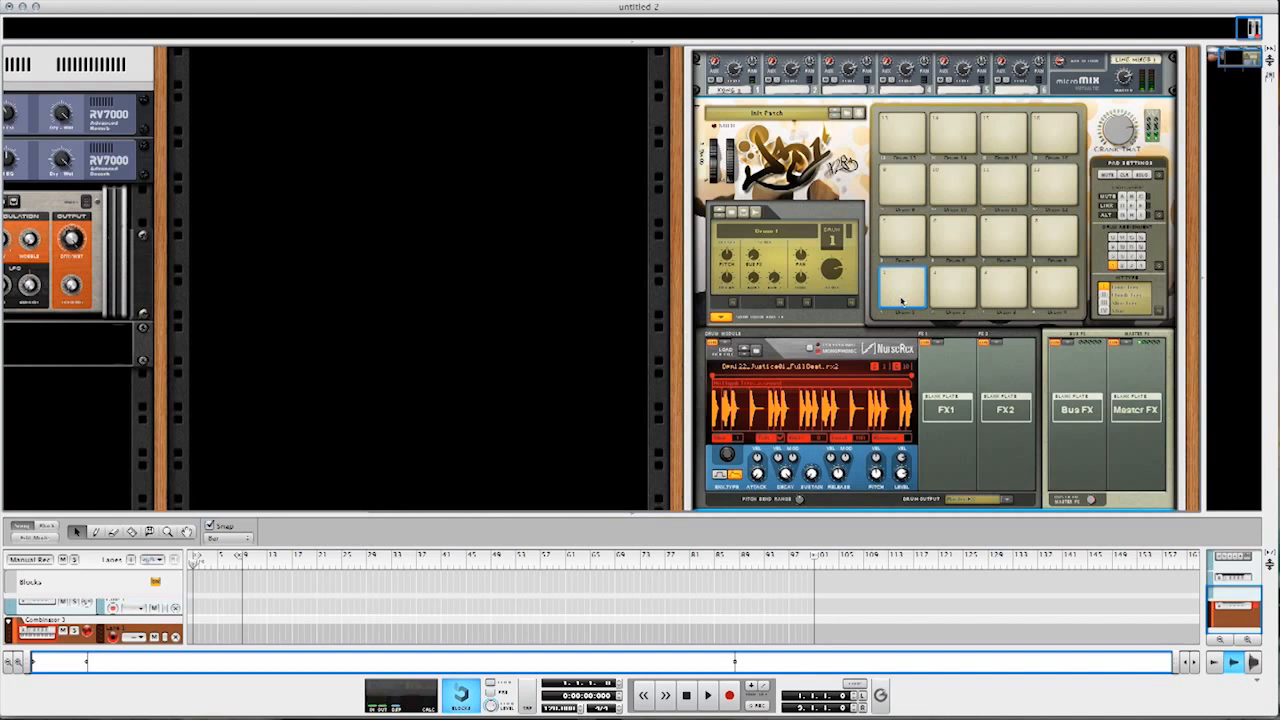
- Assign all sixteen Kong pads to Drum 1 in the pad drum assignment Quick Edit Mode, and leave that mode
left_click(902, 301)
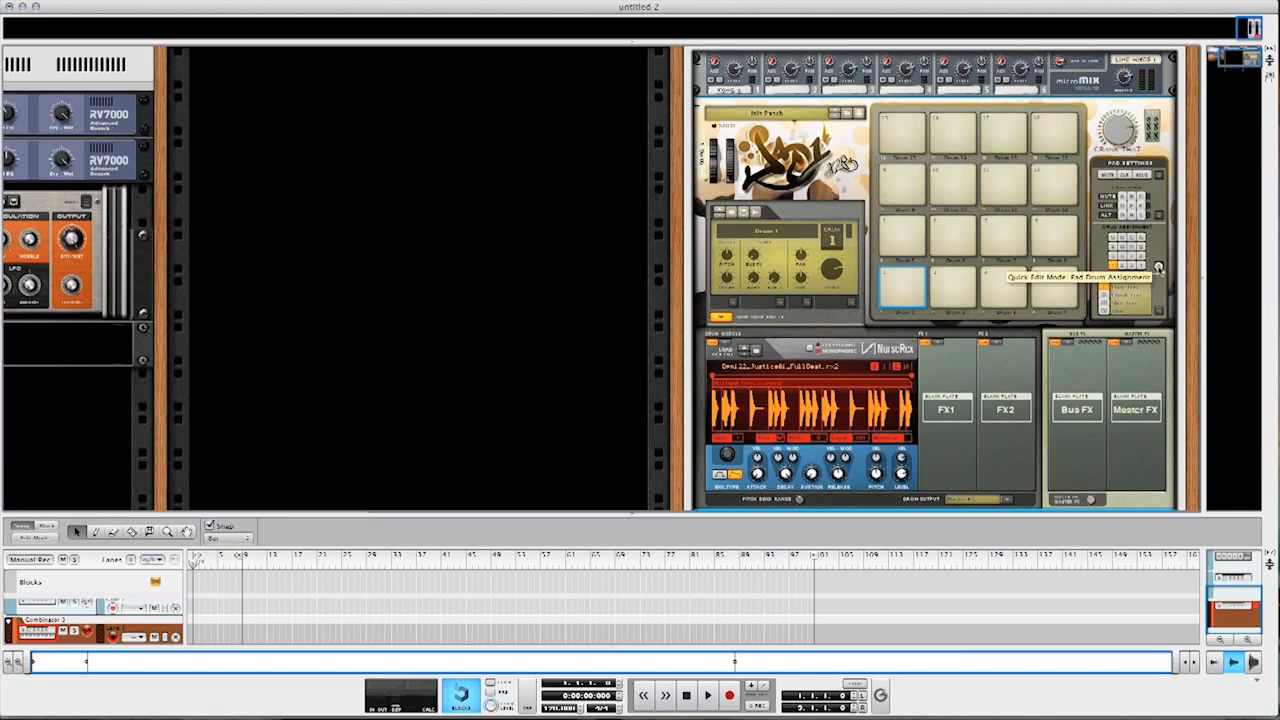
left_click(1158, 267)
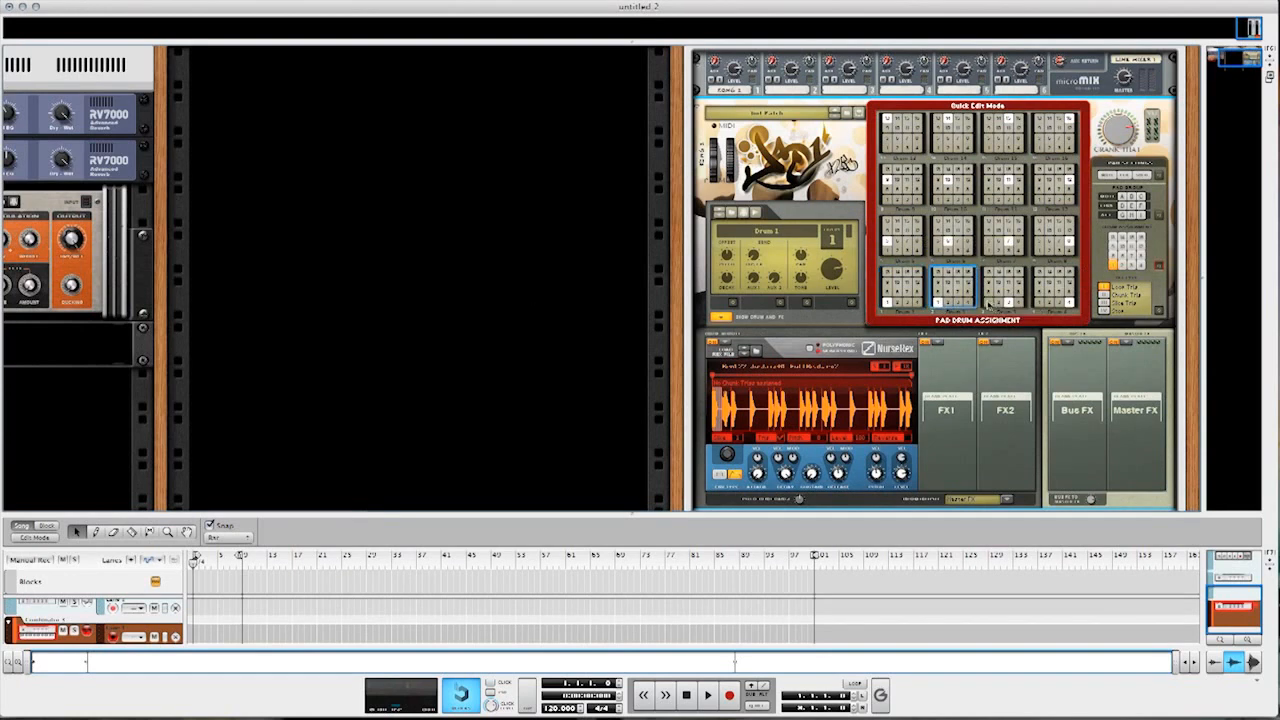
left_click(1038, 302)
left_click(1038, 251)
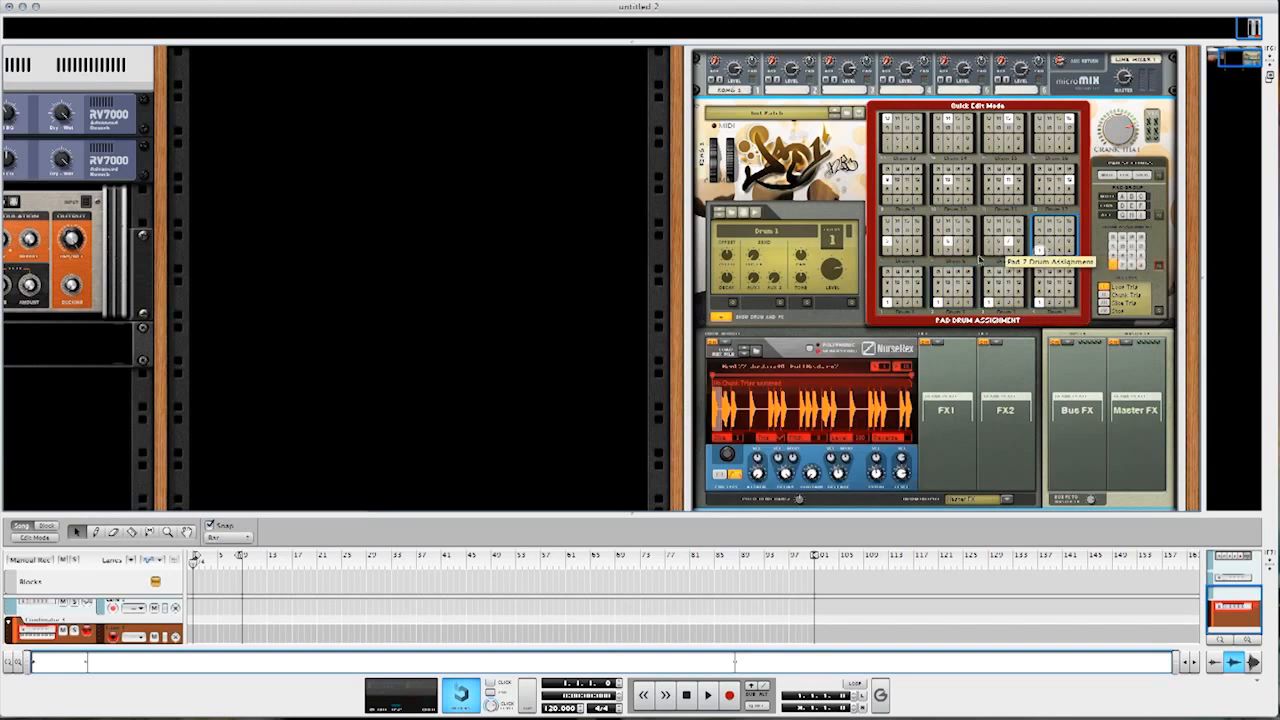
left_click(988, 251)
left_click(938, 251)
left_click(887, 251)
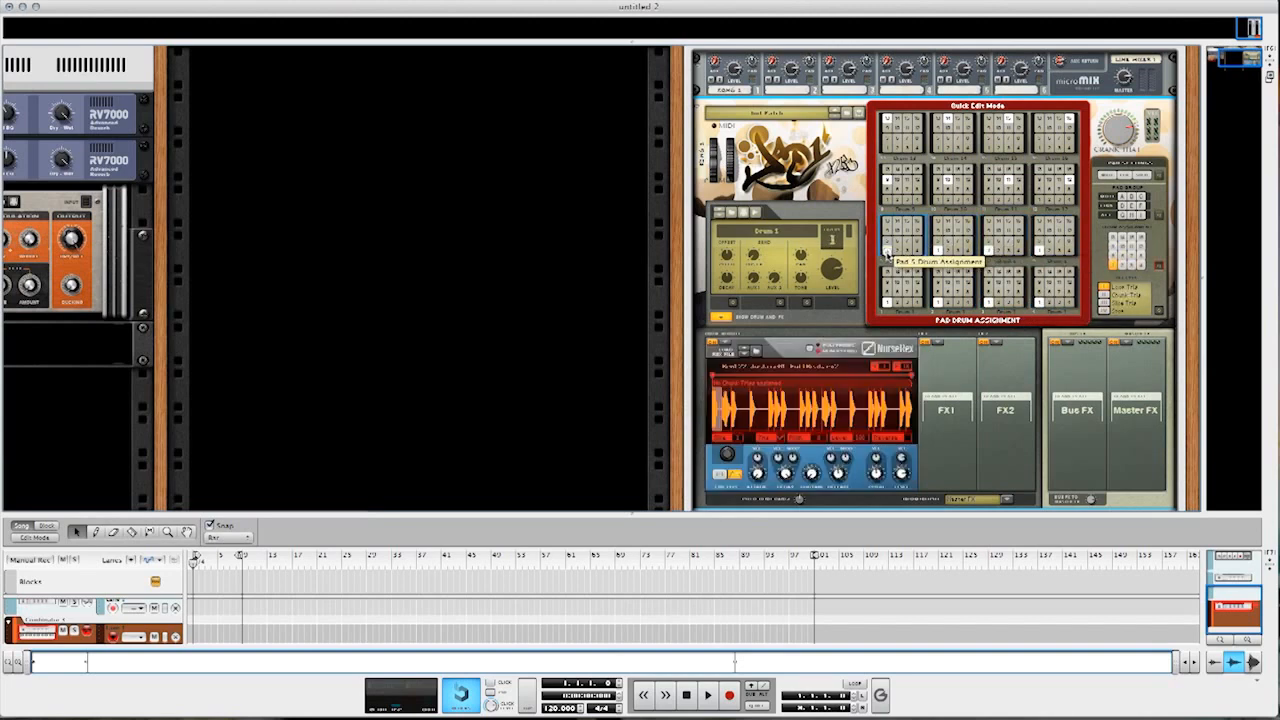
left_click(887, 200)
left_click(940, 201)
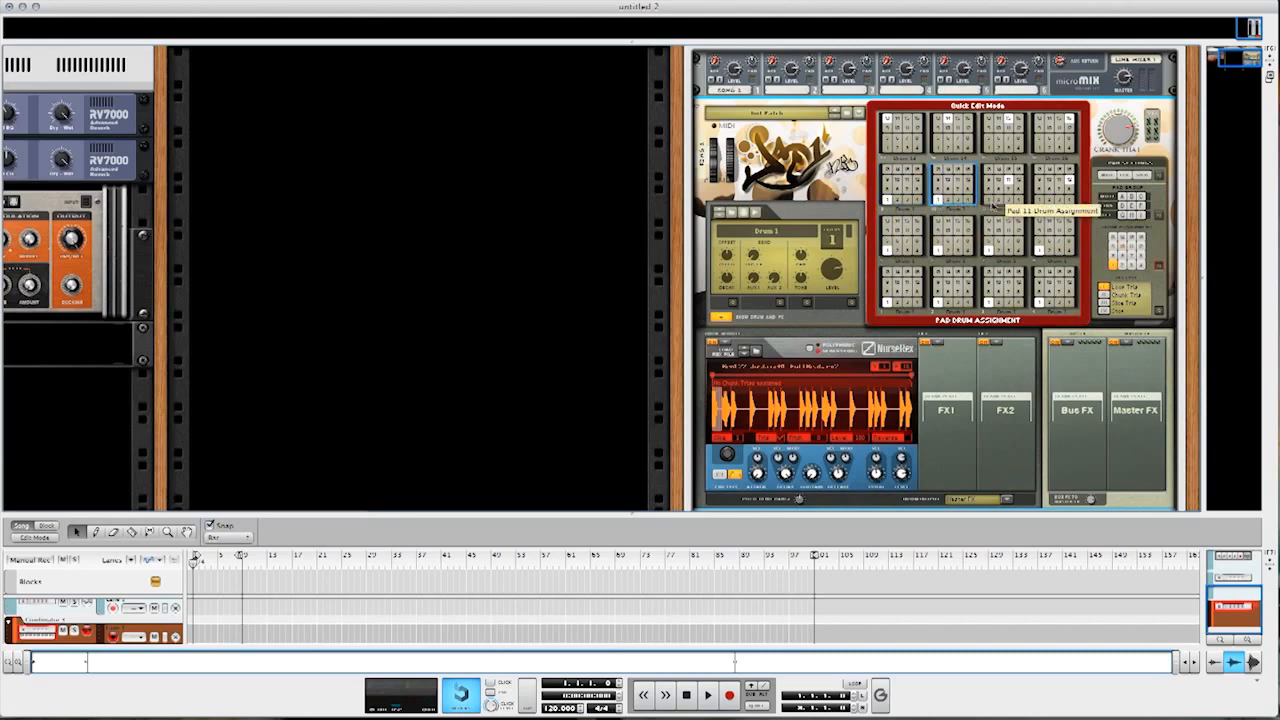
left_click(990, 201)
left_click(1040, 201)
left_click(1045, 152)
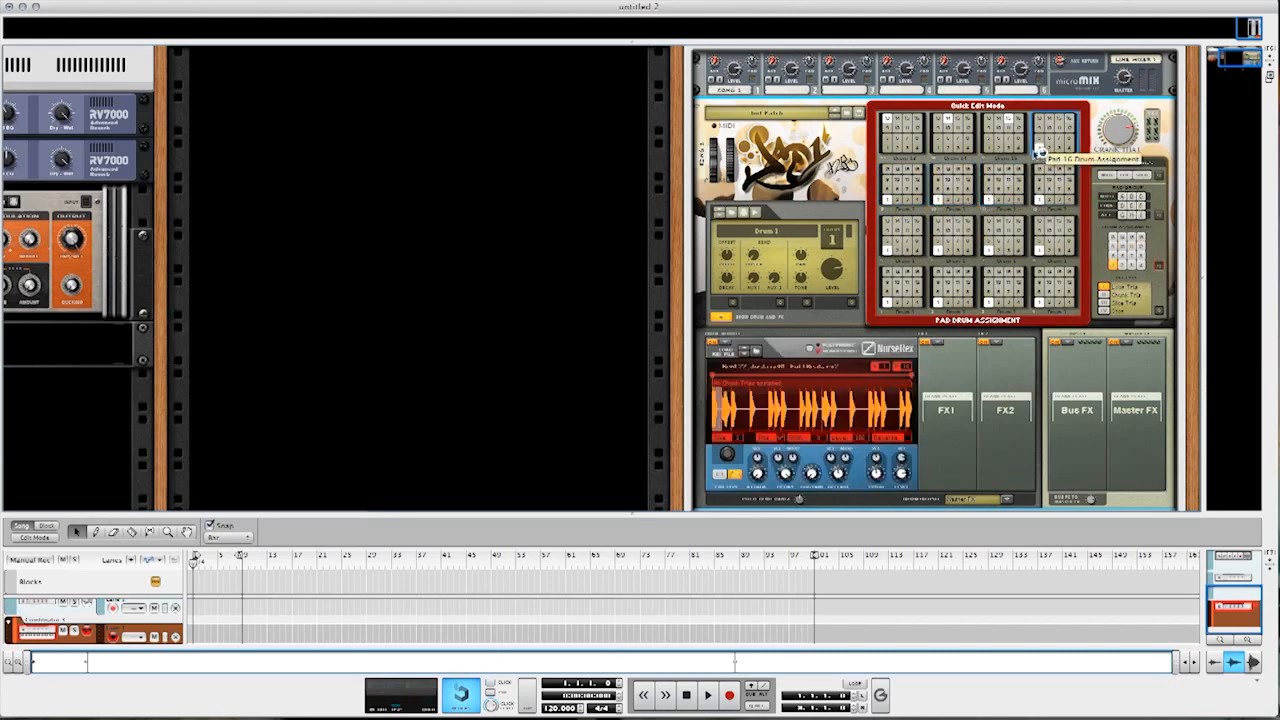
left_click(990, 150)
left_click(950, 153)
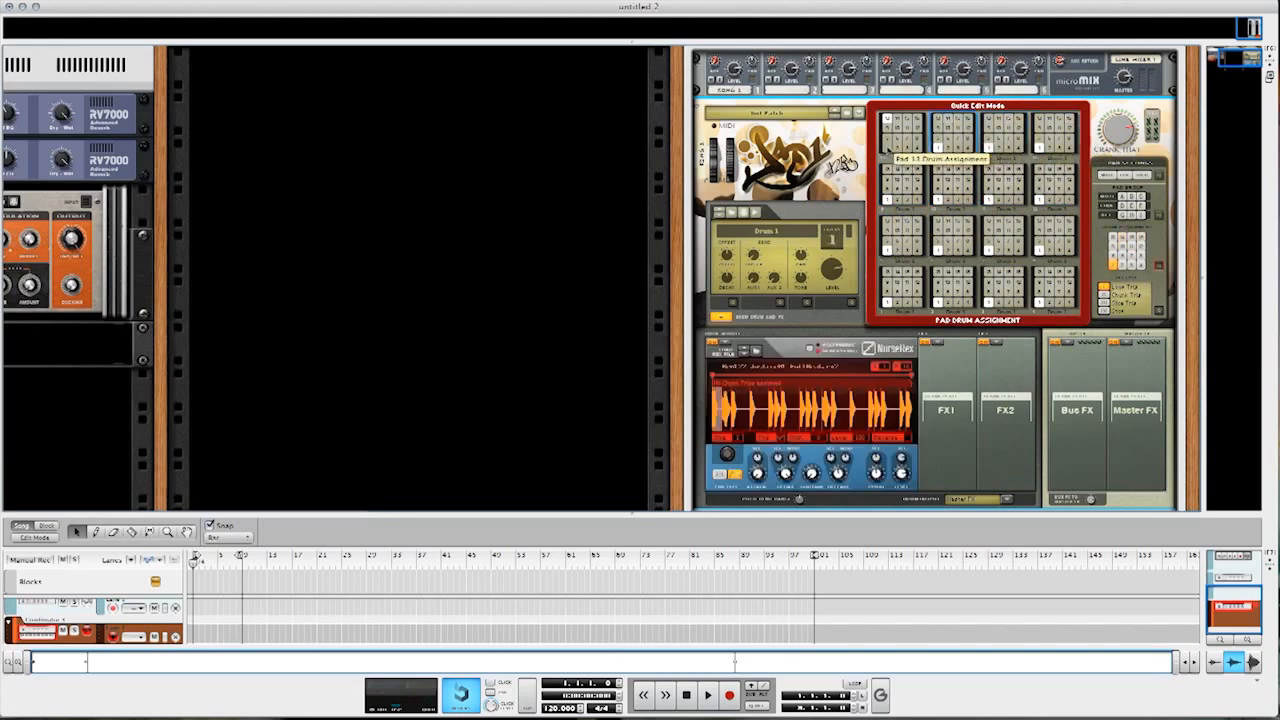
left_click(898, 135)
left_click(1159, 266)
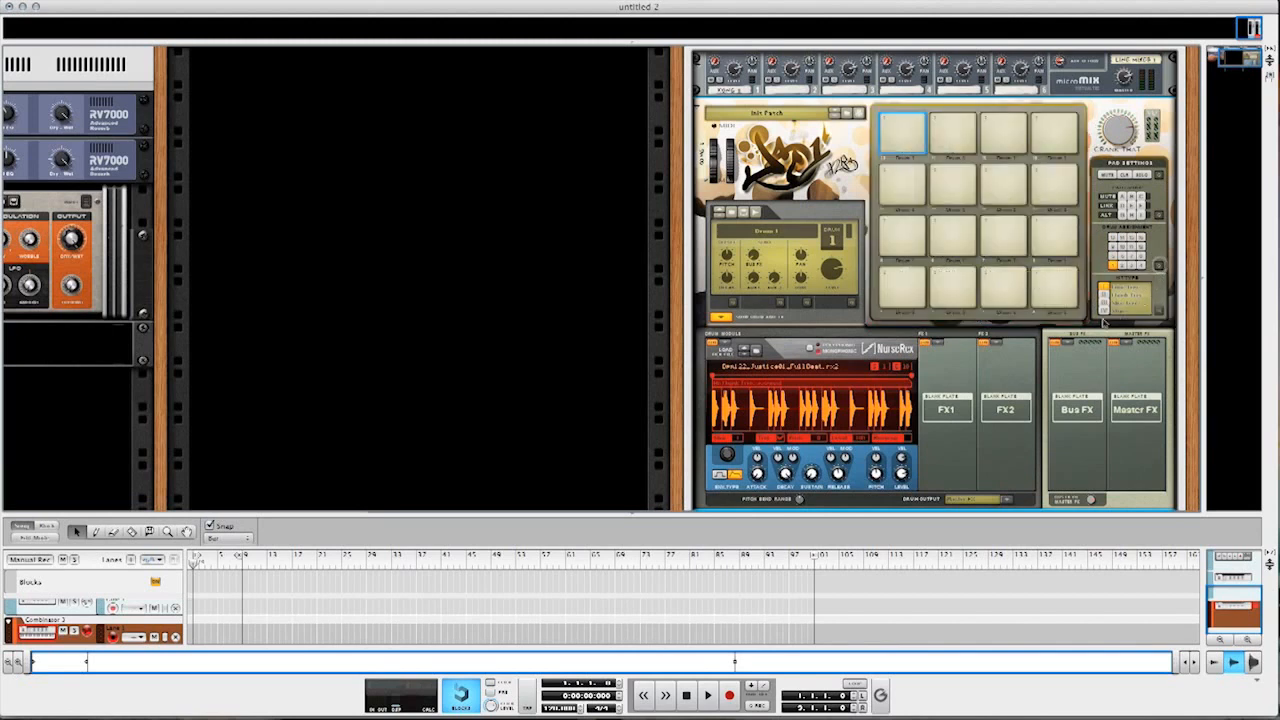
- Audition pads in the second and third rows of the Kong to check that they trigger the loop
left_click(964, 185)
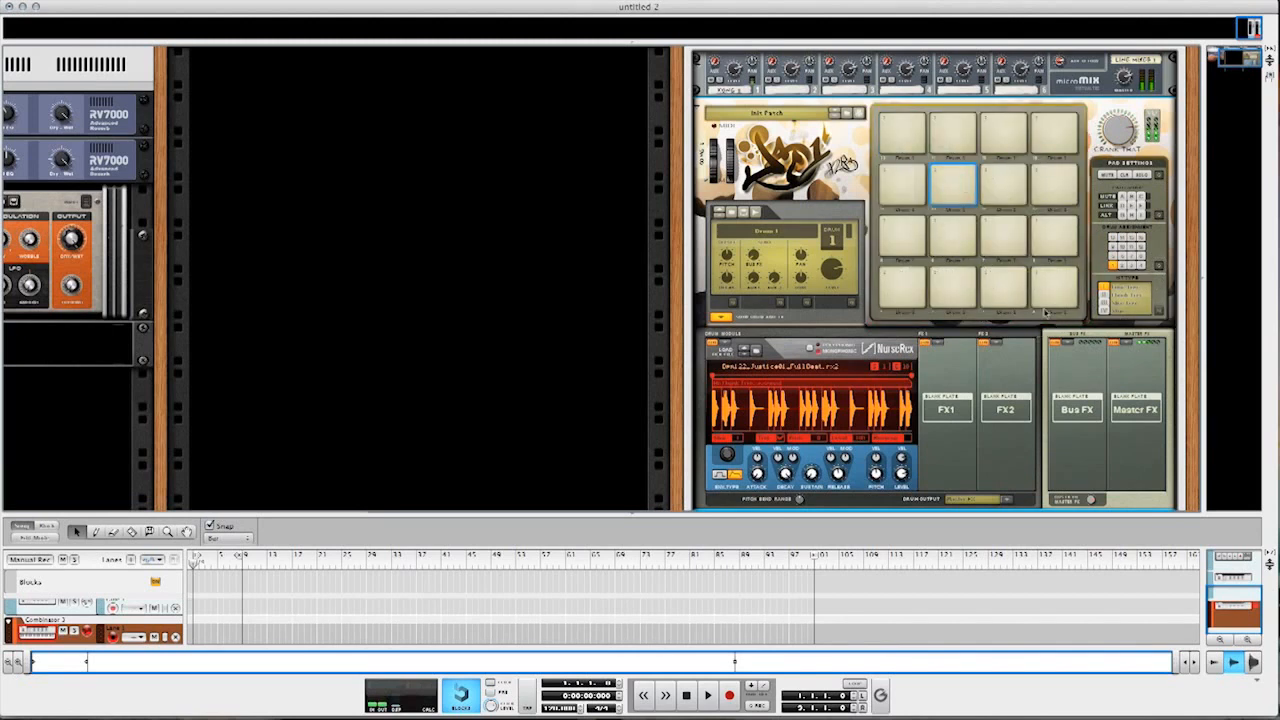
left_click(1053, 237)
left_click(903, 242)
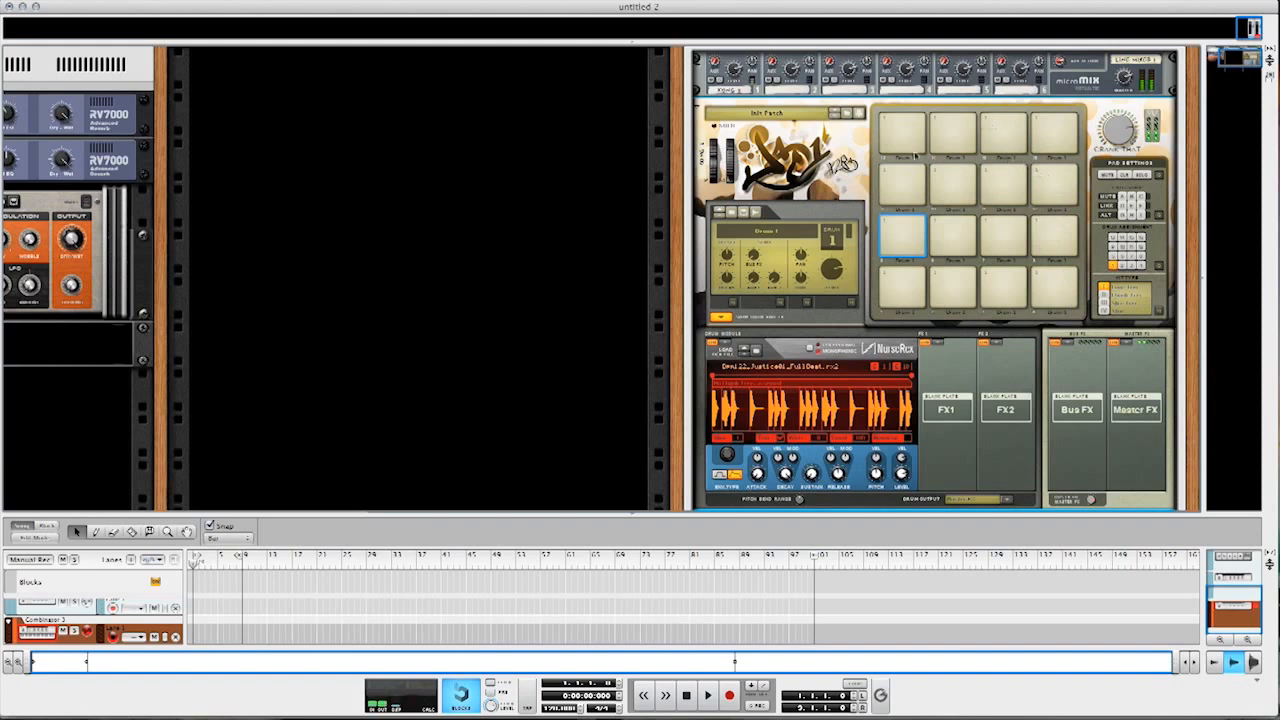
- Set the hit type of all sixteen Kong pads to Chunk Trig in the pad hit assignment Quick Edit Mode, and leave that mode
left_click(1160, 313)
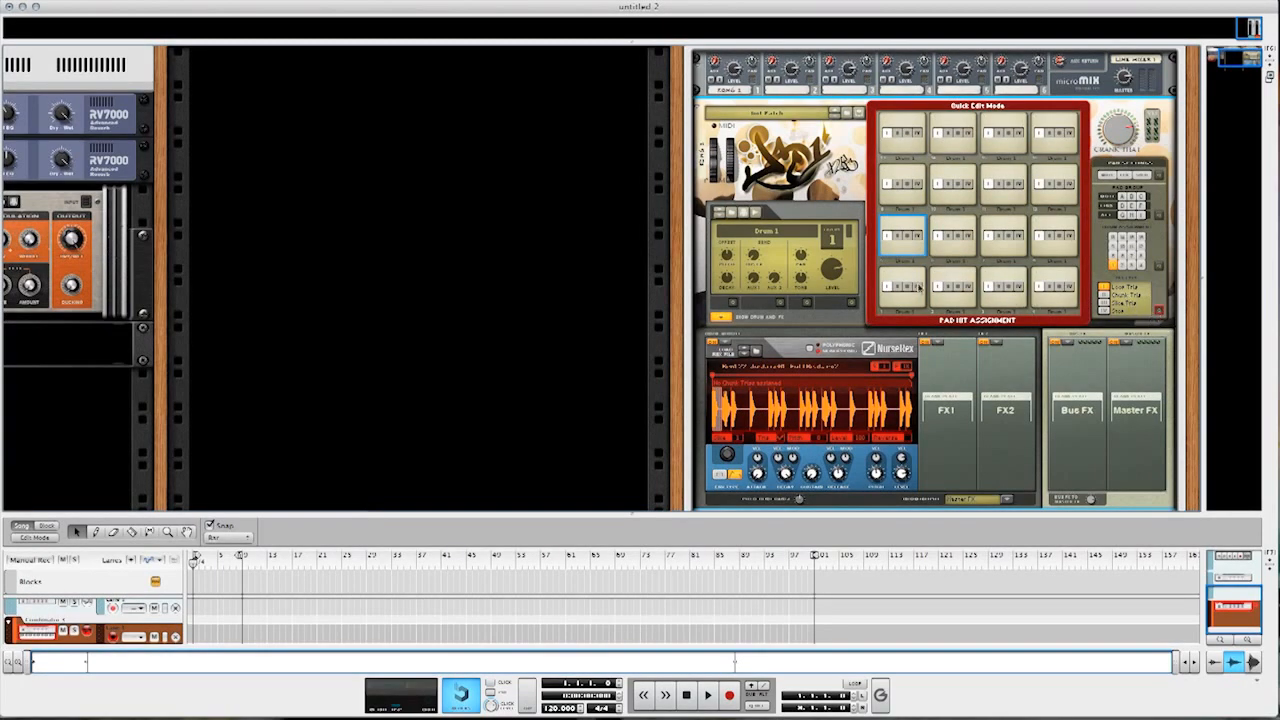
left_click(898, 290)
left_click(948, 289)
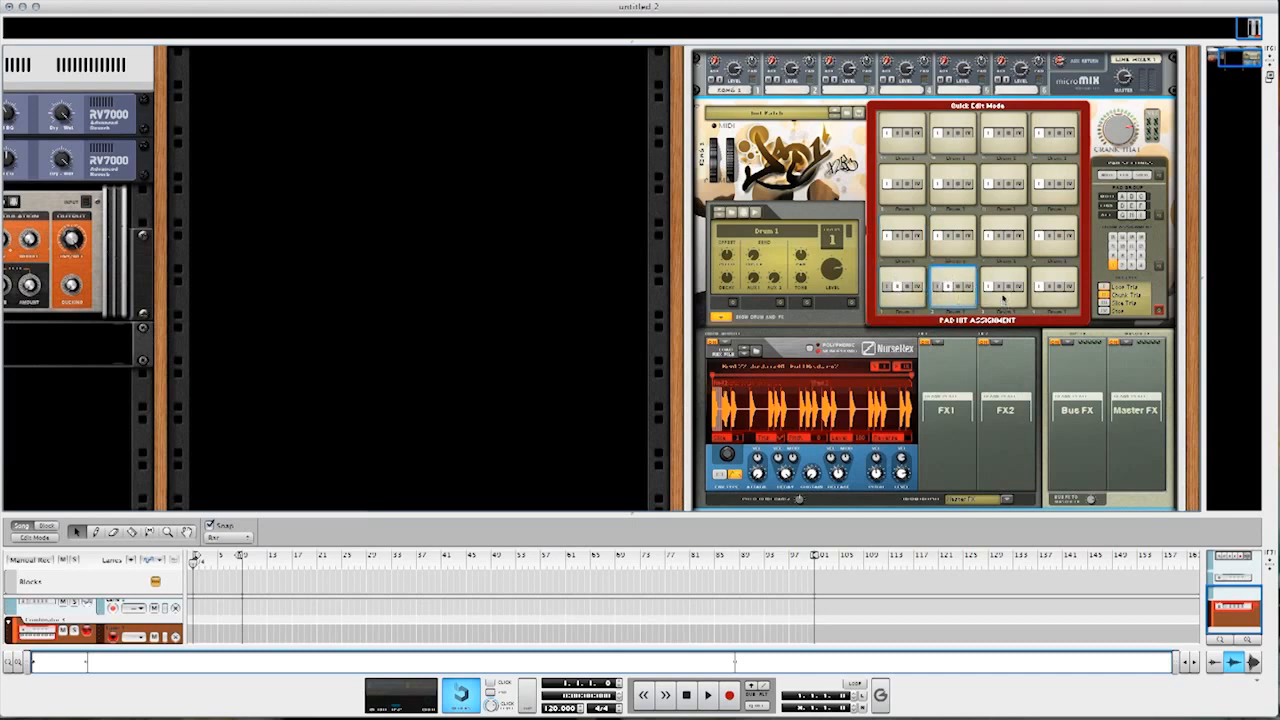
left_click(1001, 290)
left_click(1052, 290)
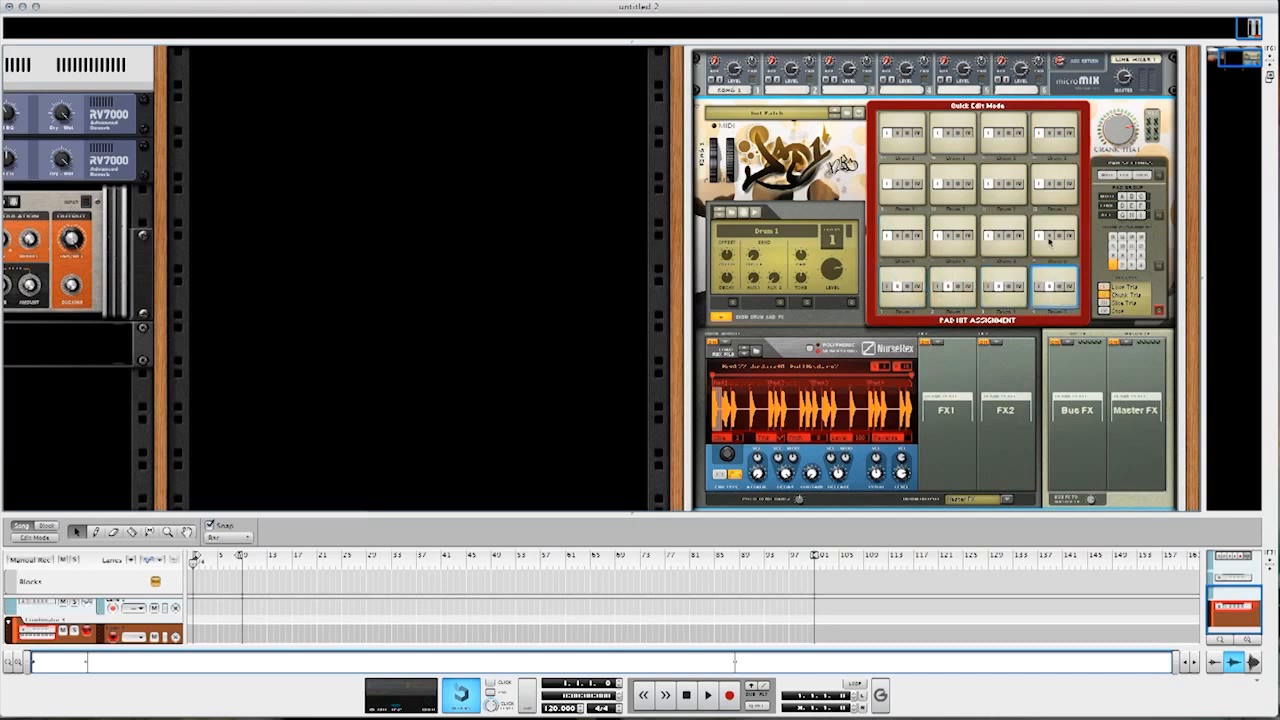
left_click(1052, 238)
left_click(1005, 242)
left_click(945, 238)
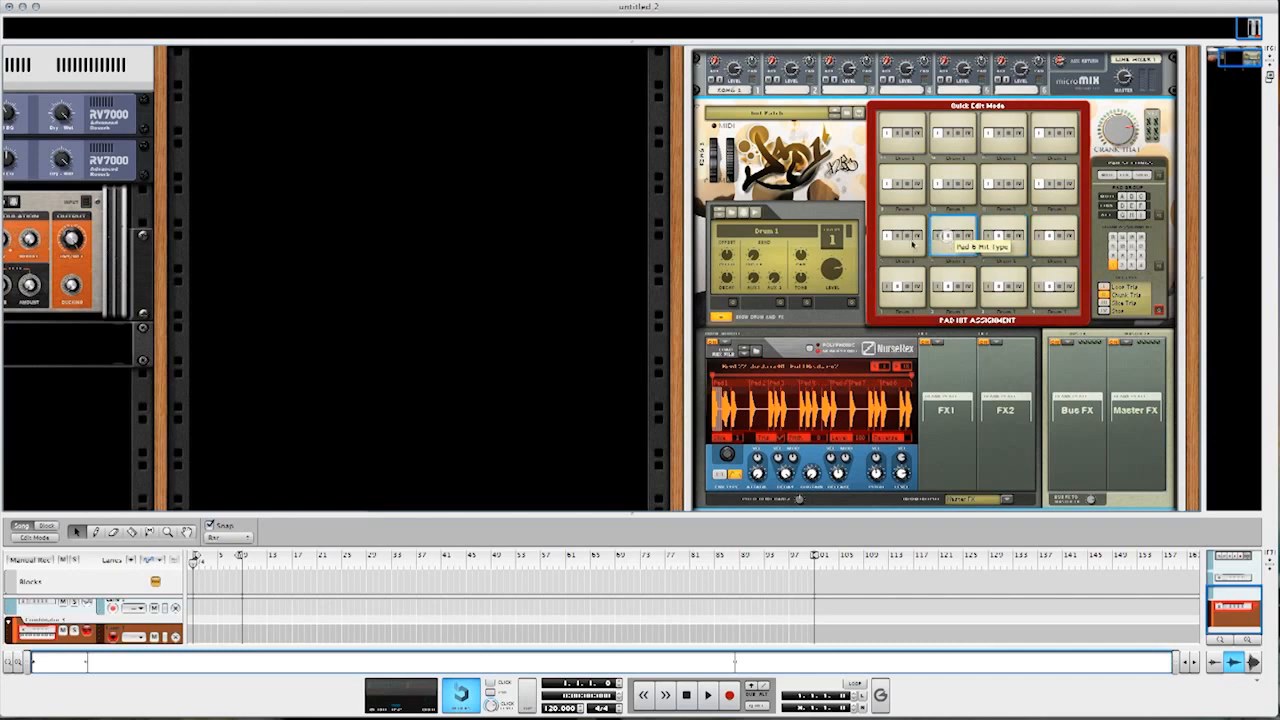
left_click(896, 237)
left_click(898, 185)
left_click(950, 185)
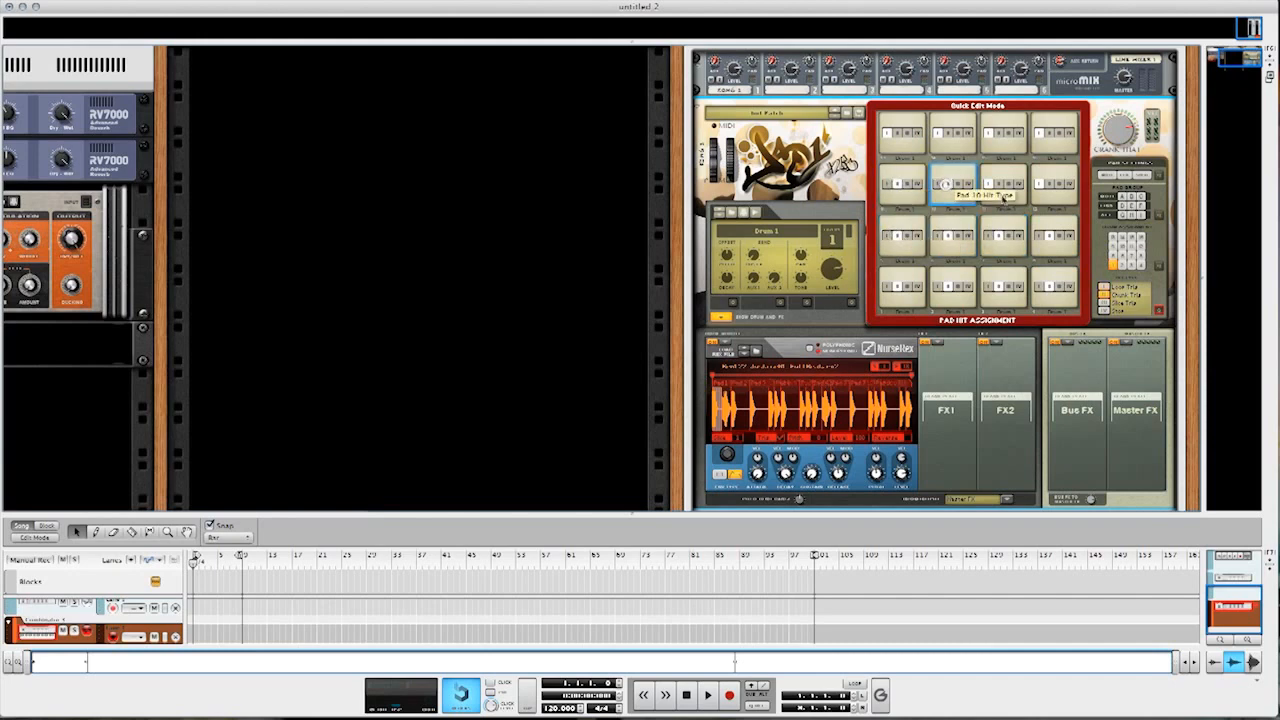
left_click(997, 185)
left_click(1050, 185)
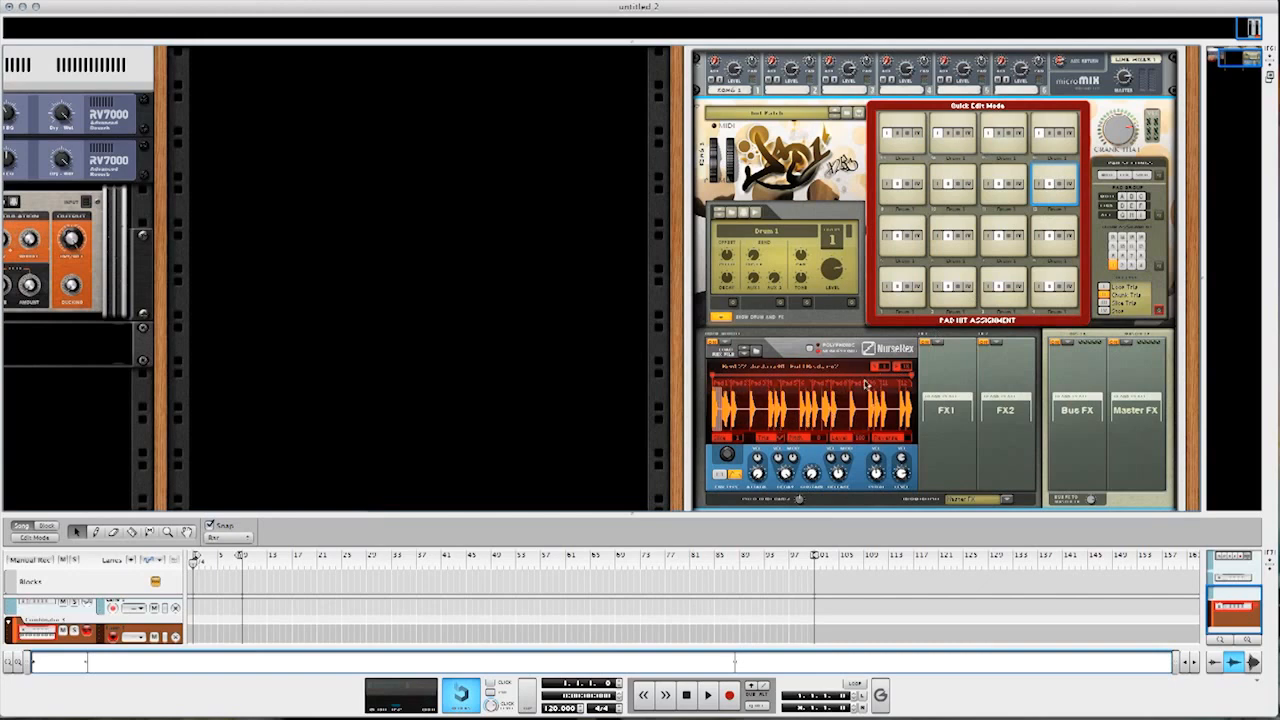
left_click(1052, 140)
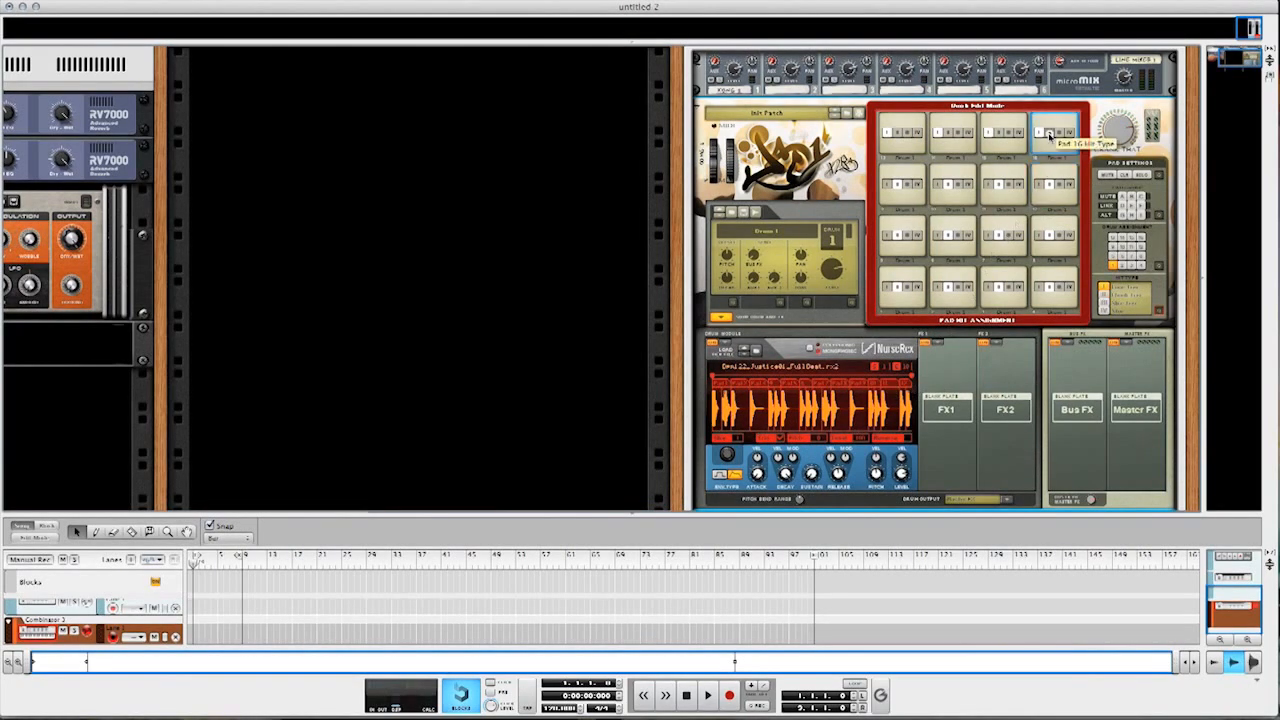
left_click(1003, 135)
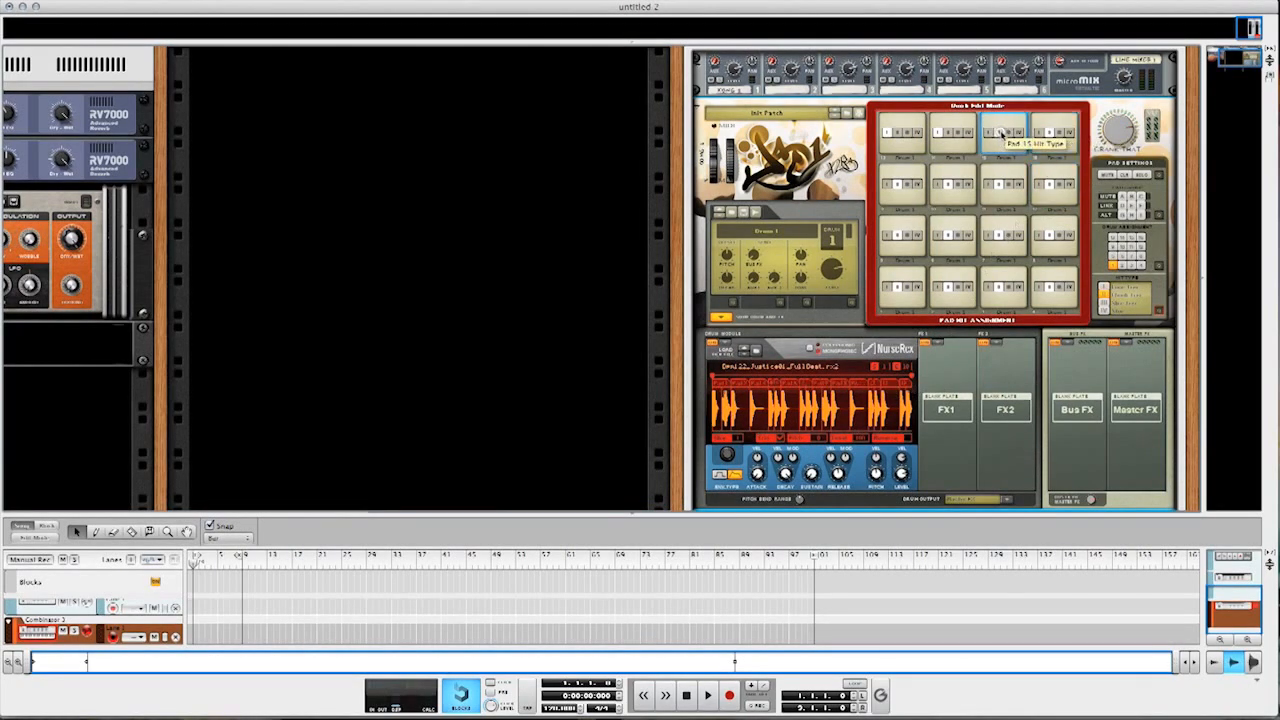
left_click(946, 133)
left_click(903, 134)
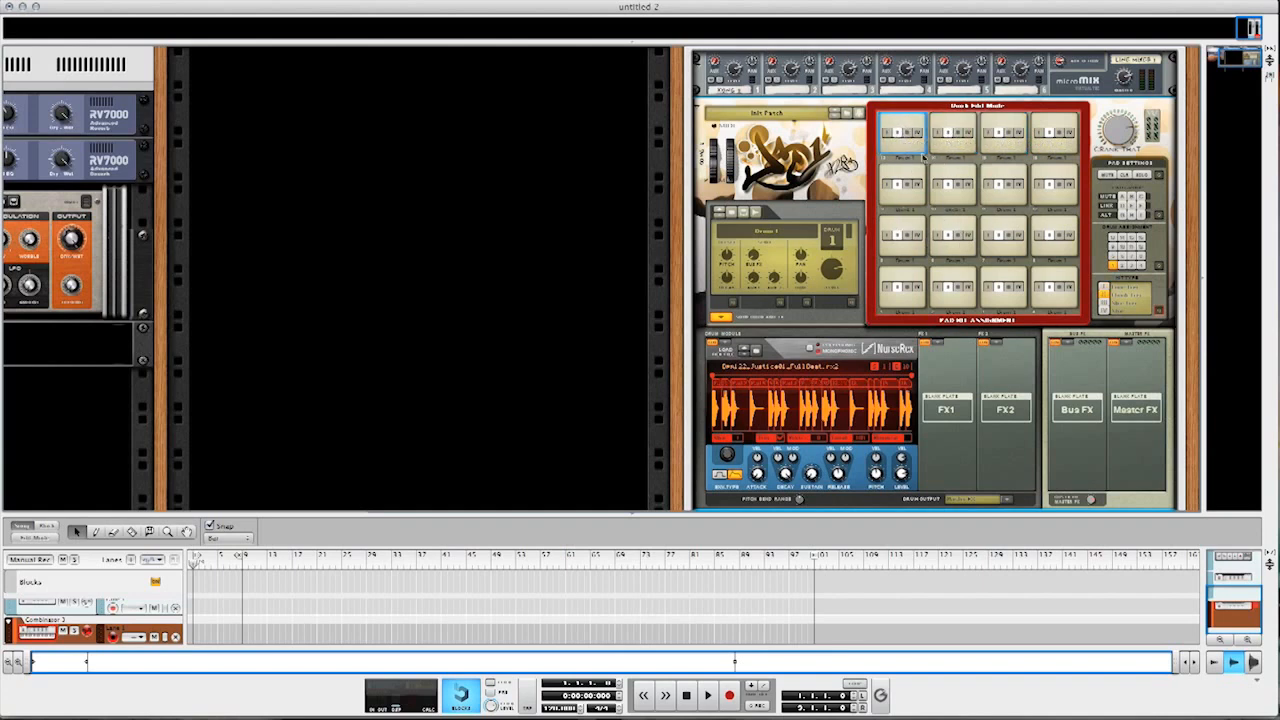
left_click(1159, 310)
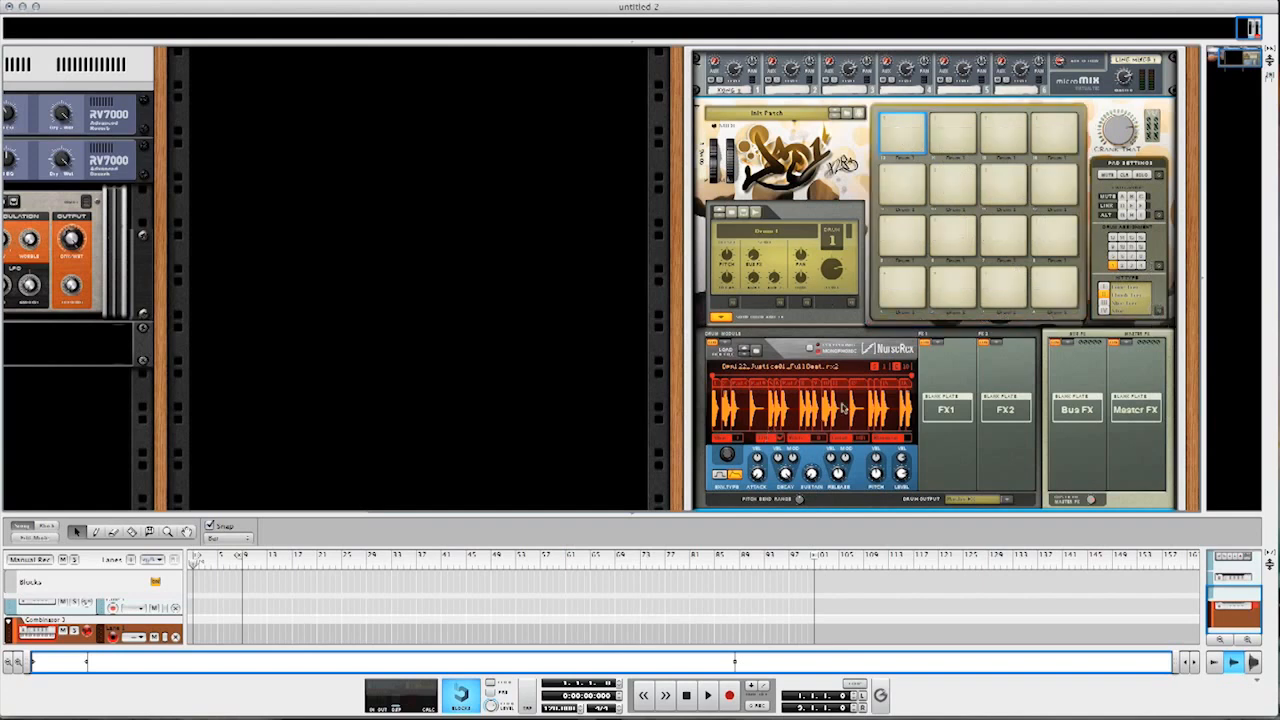
- Audition pads across all four rows of the Kong to hear the individual chunks of the drum loop
left_click(900, 286)
left_click(957, 228)
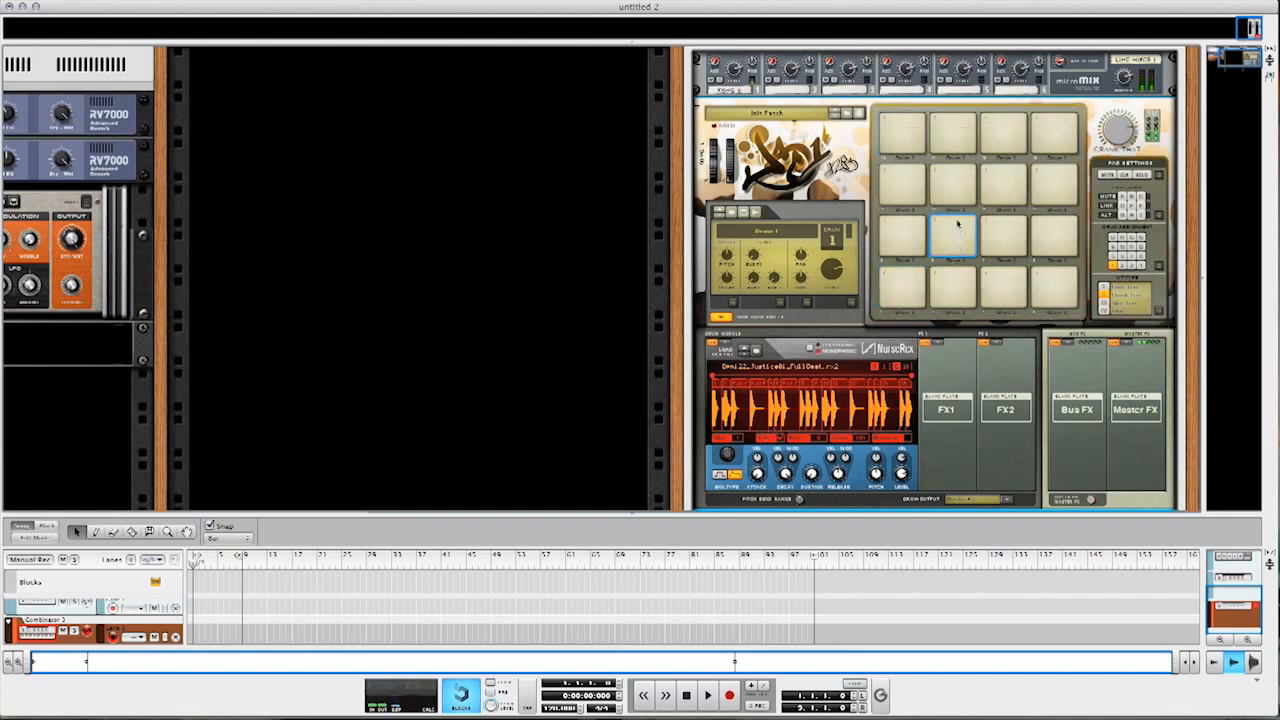
left_click(901, 289)
left_click(952, 250)
left_click(905, 288)
left_click(1055, 249)
left_click(1005, 237)
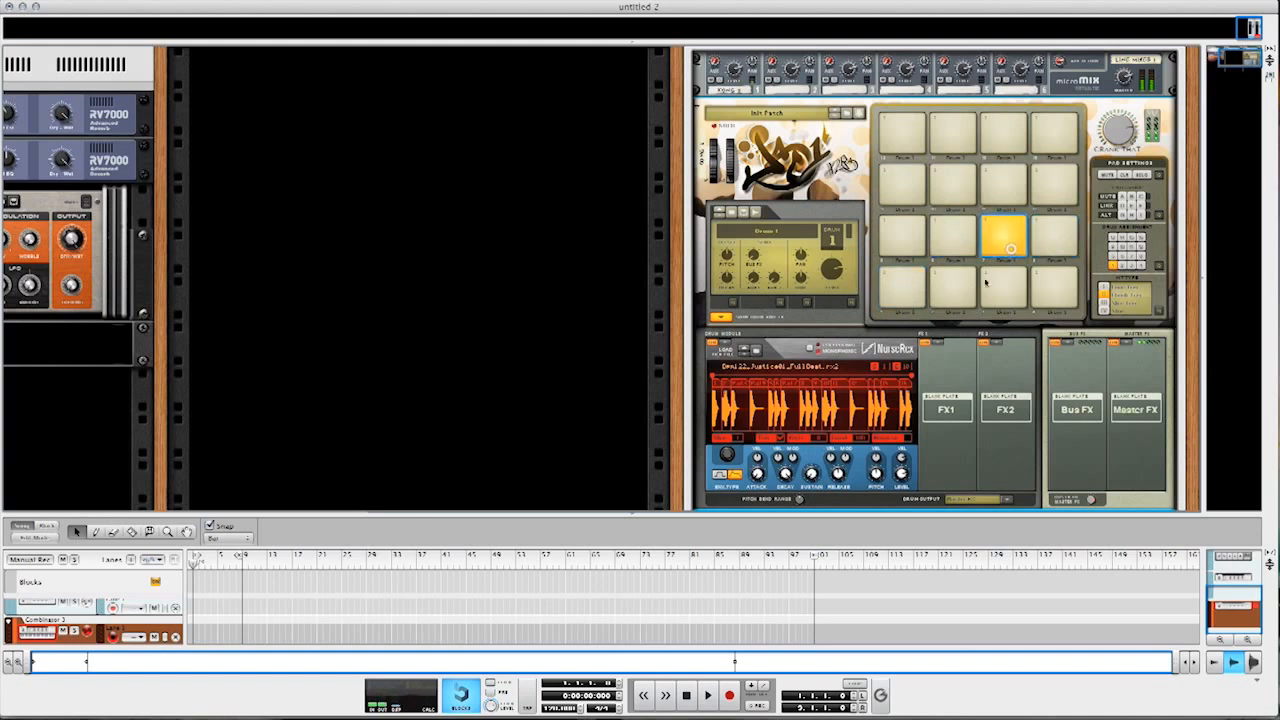
left_click(901, 287)
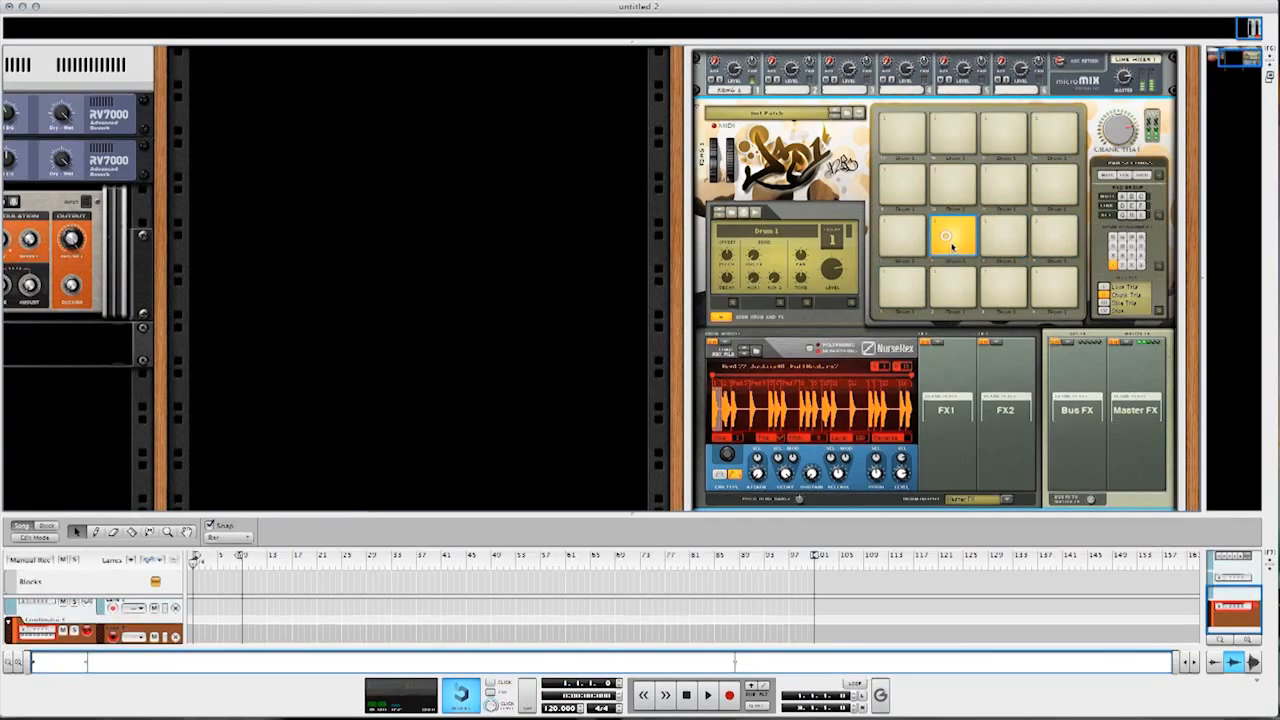
left_click(950, 178)
left_click(950, 116)
left_click(953, 188)
left_click(1070, 134)
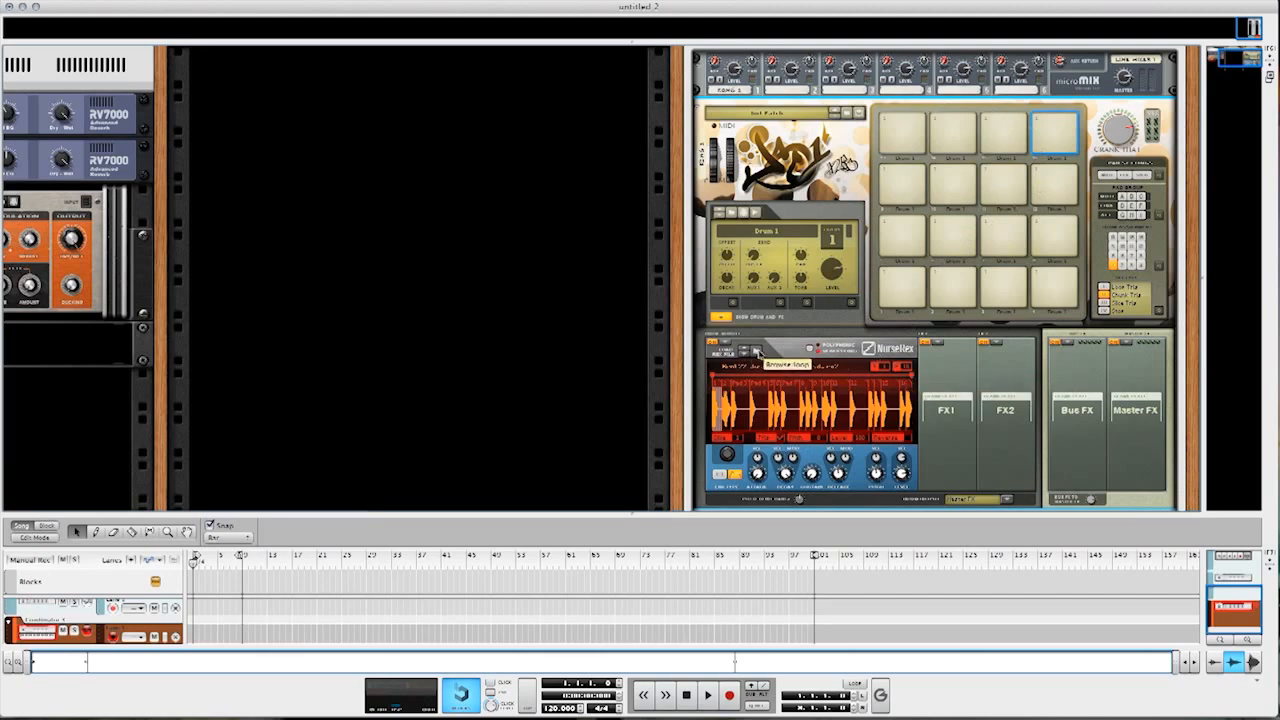
- Load the REX file Ballad_Epiano_95_Fm_PL_1.rx2 from the Instrumental Loops folder of RnB Progressions into the Nurse Rex
left_click(757, 349)
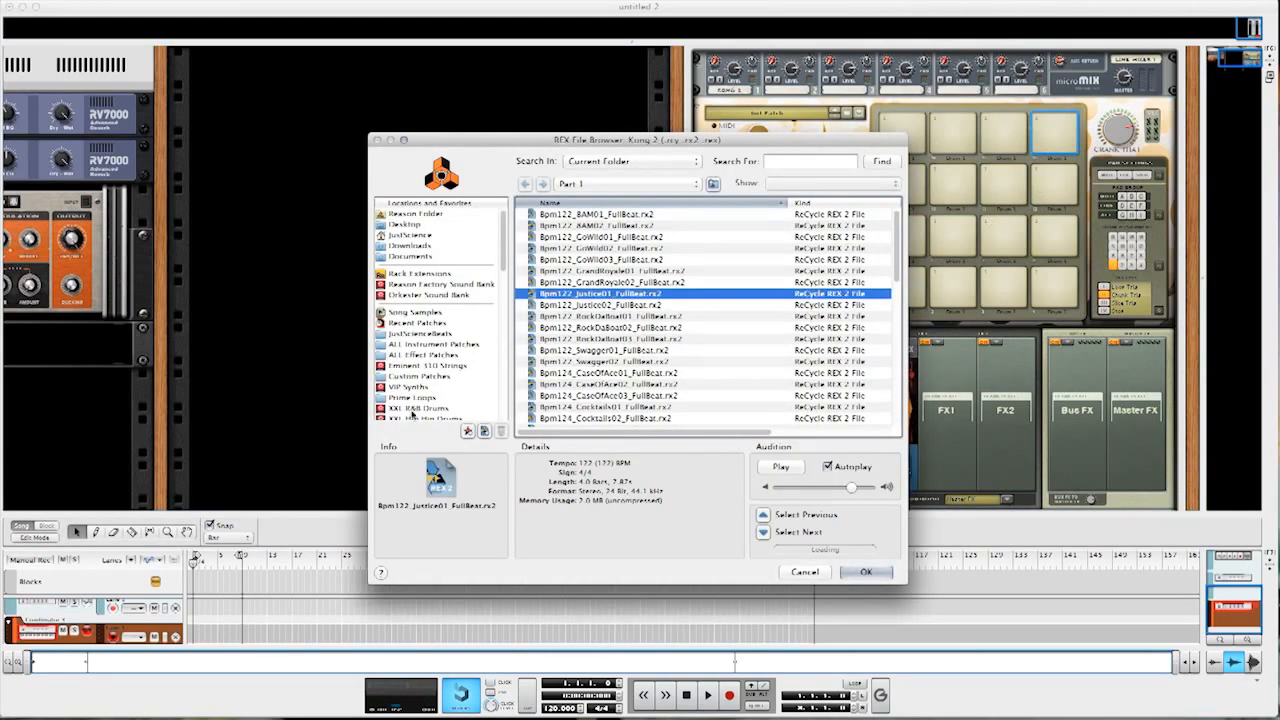
left_click_drag(503, 265, 505, 316)
scroll(430, 381, "up", 5)
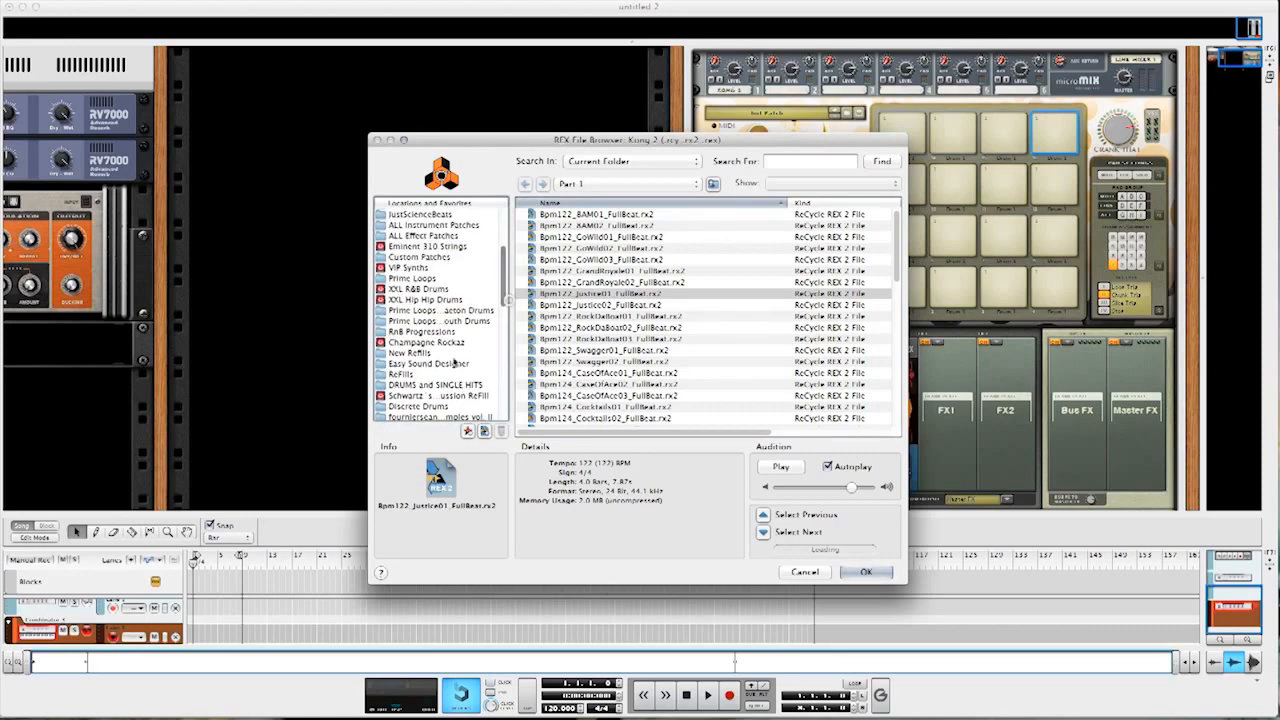
left_click(415, 333)
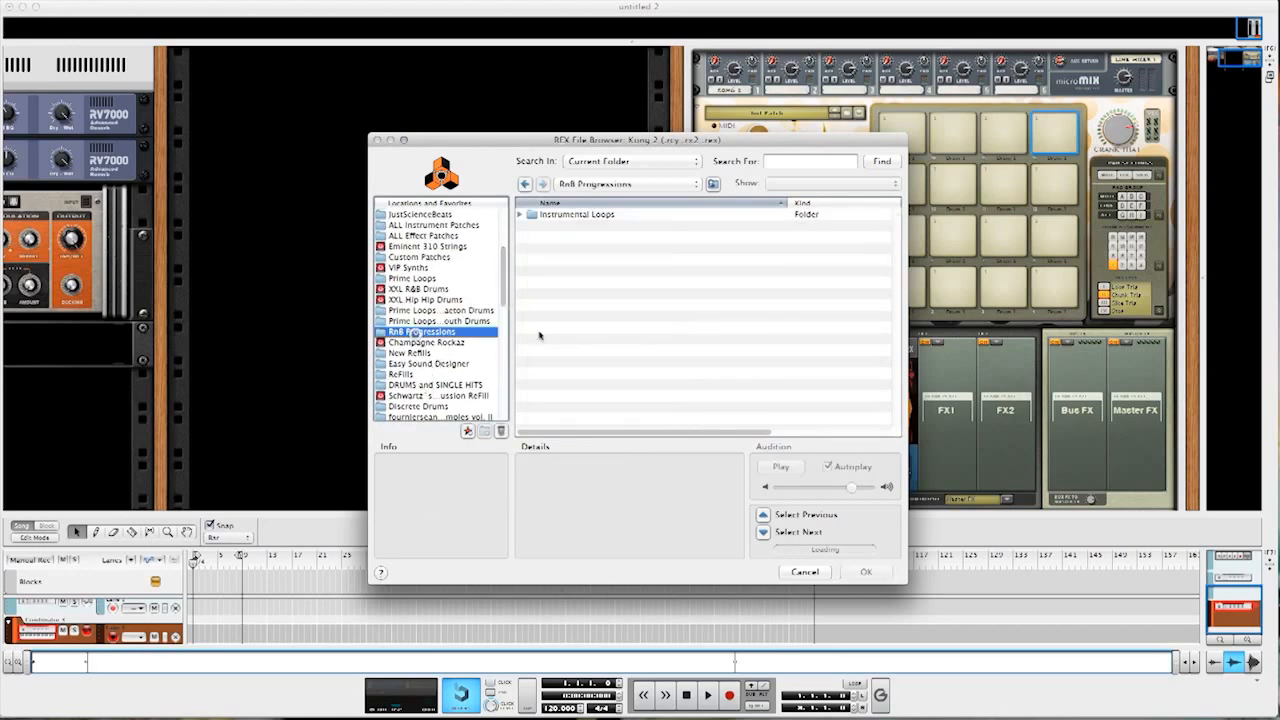
double_click(555, 218)
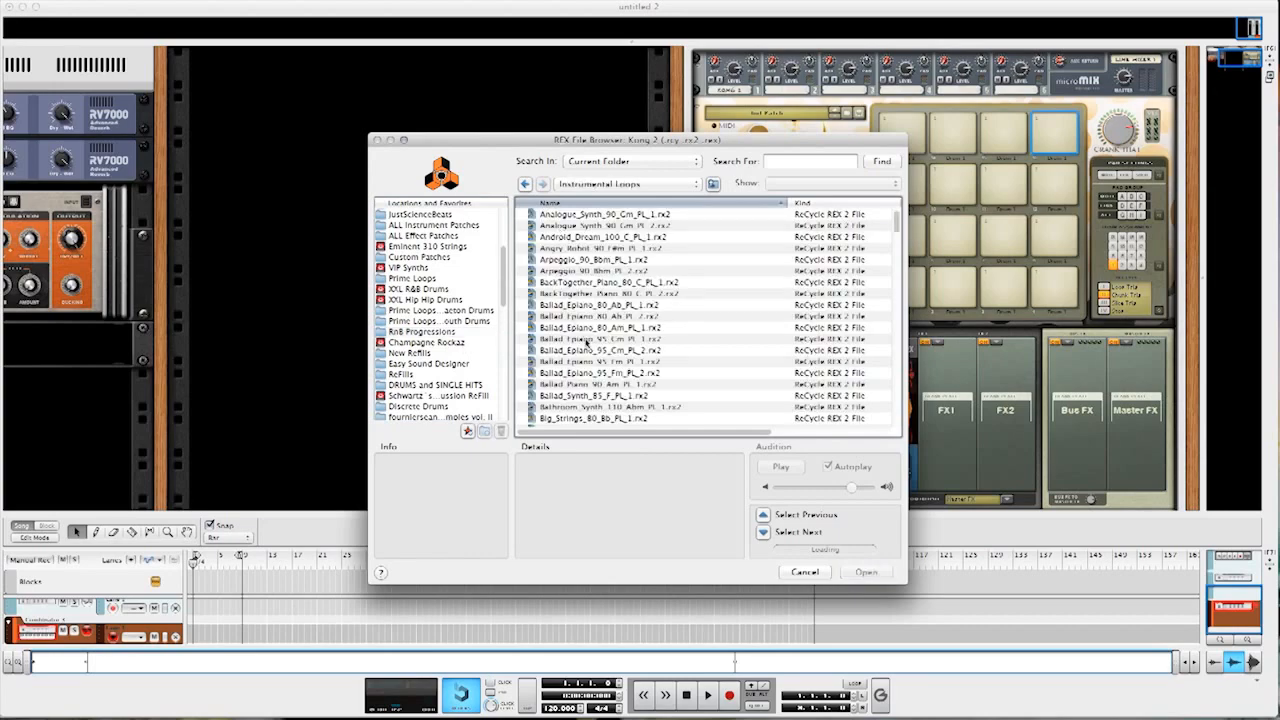
left_click(590, 372)
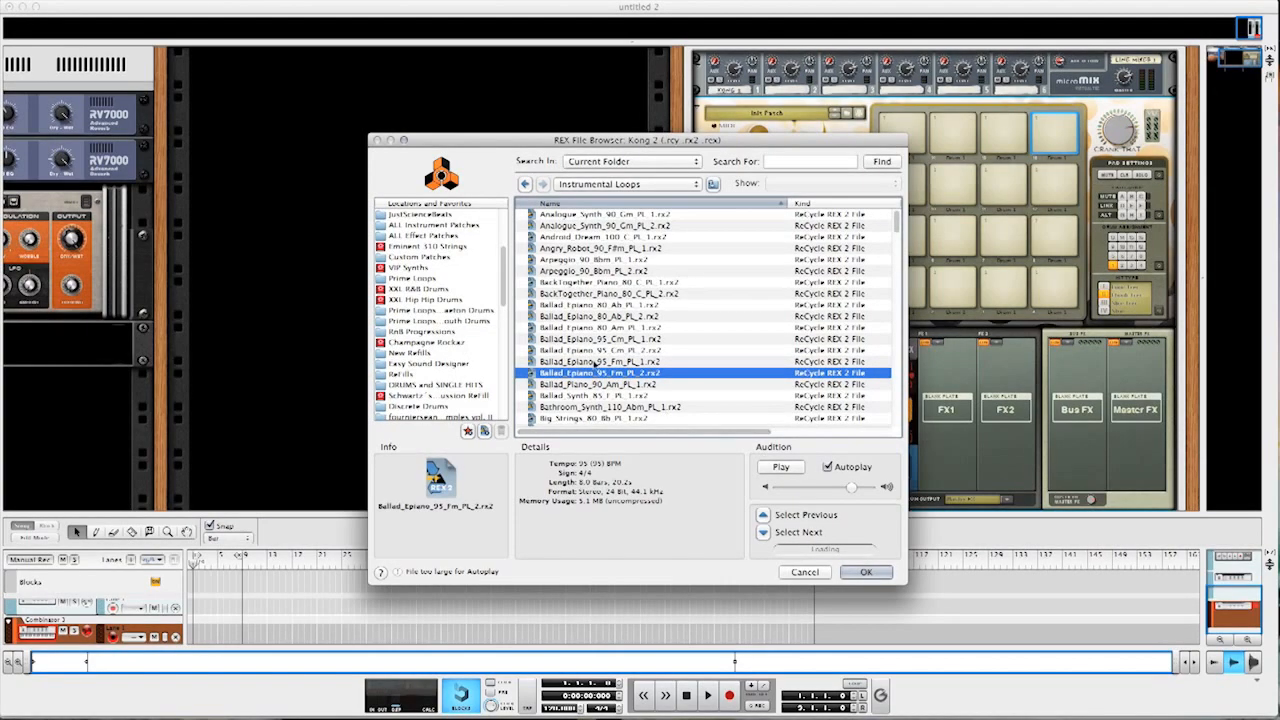
left_click(864, 572)
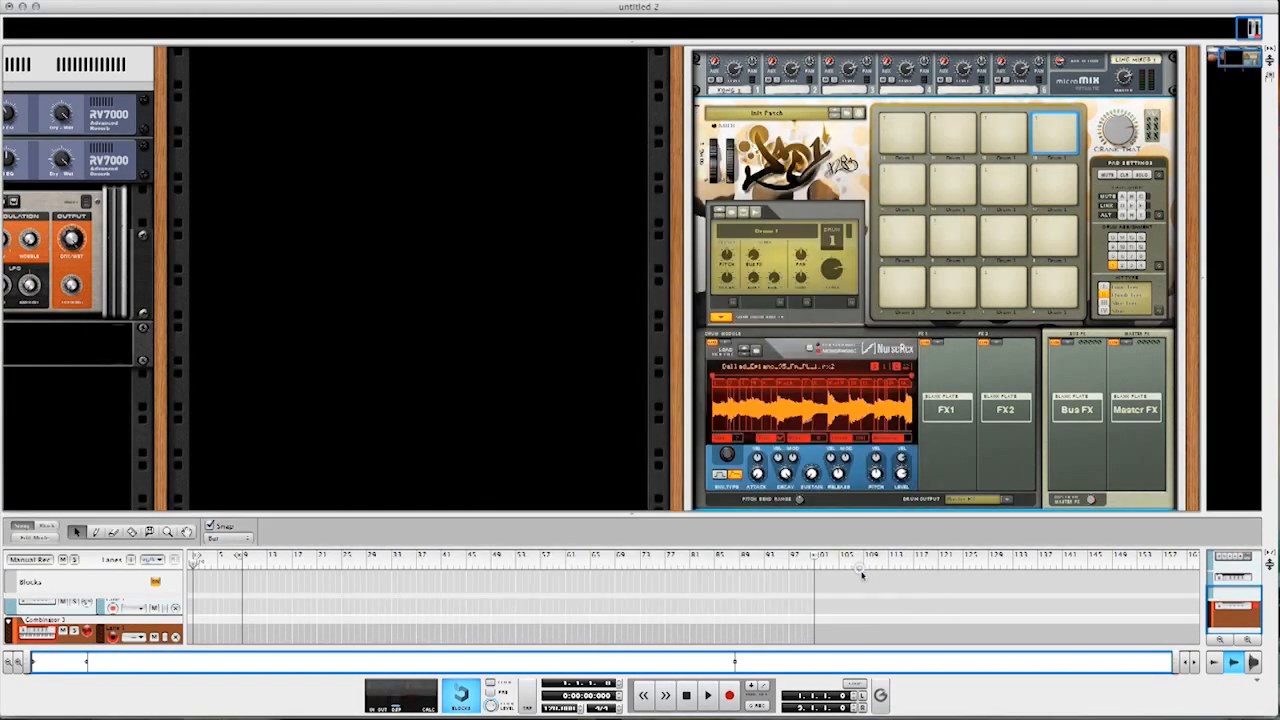
- Audition pads in the lower three rows of the Kong to hear the chunks of the electric piano loop
left_click(972, 248)
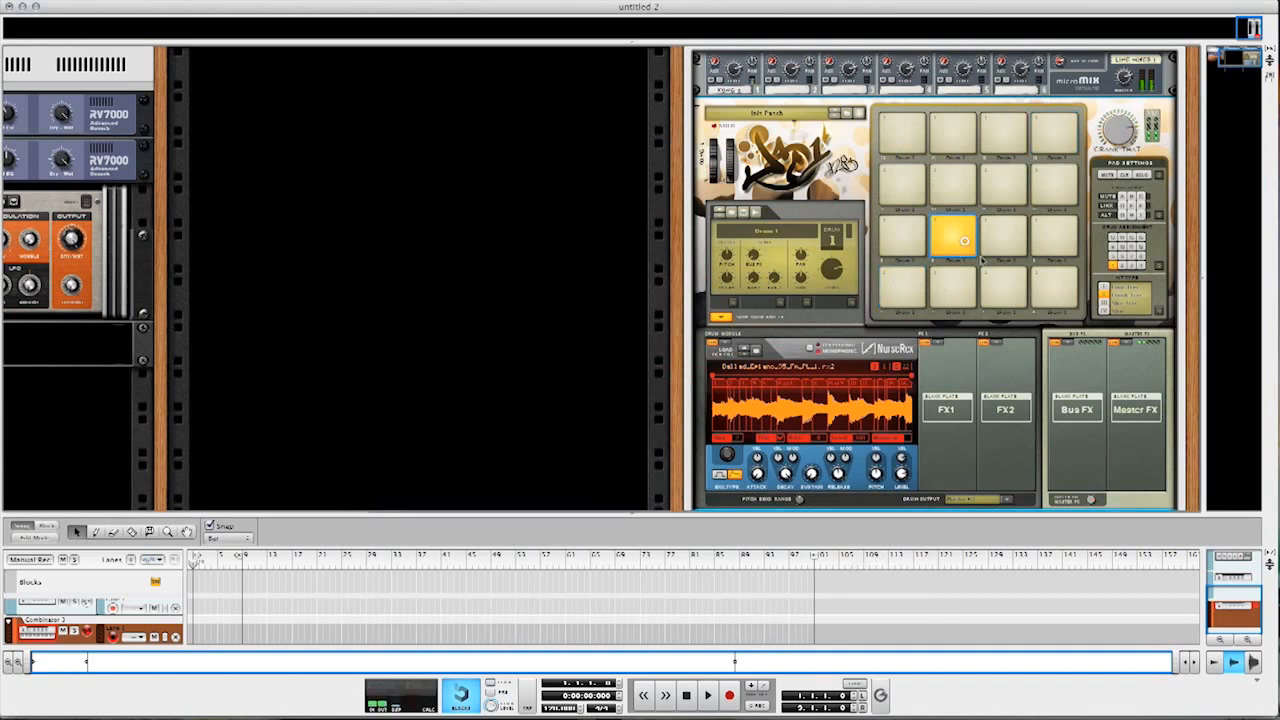
left_click(1007, 289)
left_click(950, 178)
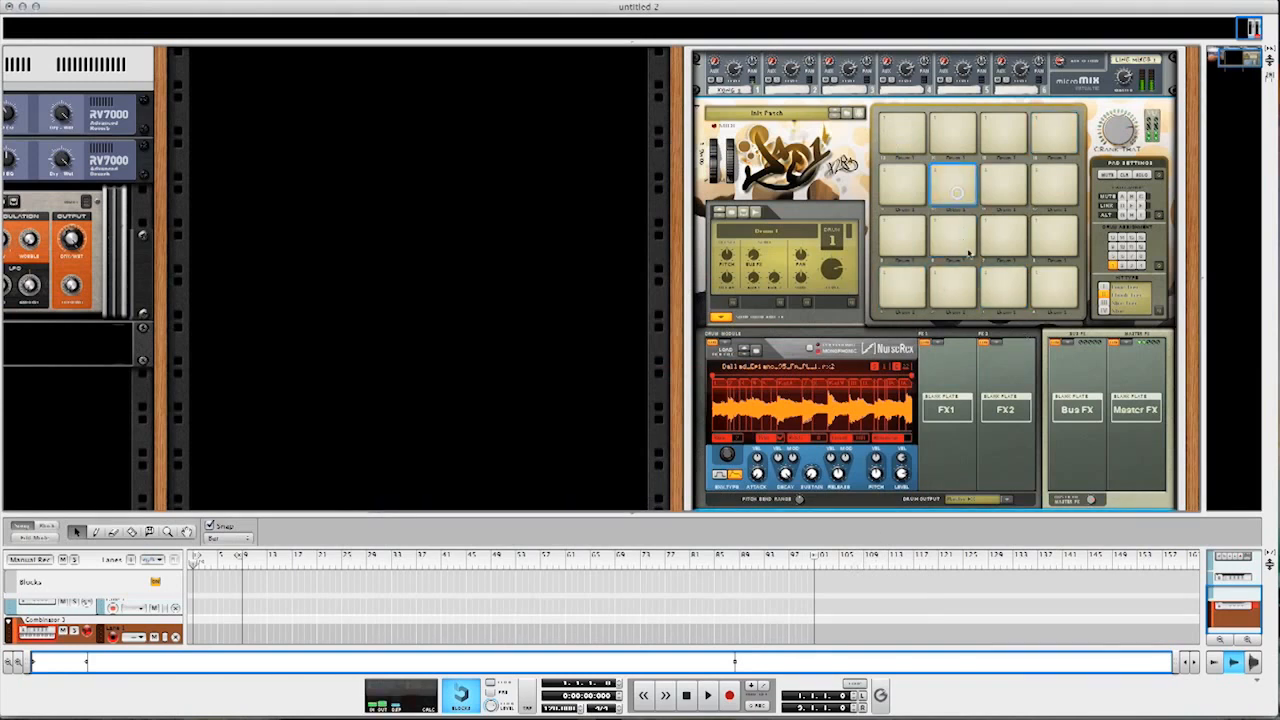
left_click(1005, 234)
left_click(905, 286)
left_click(947, 242)
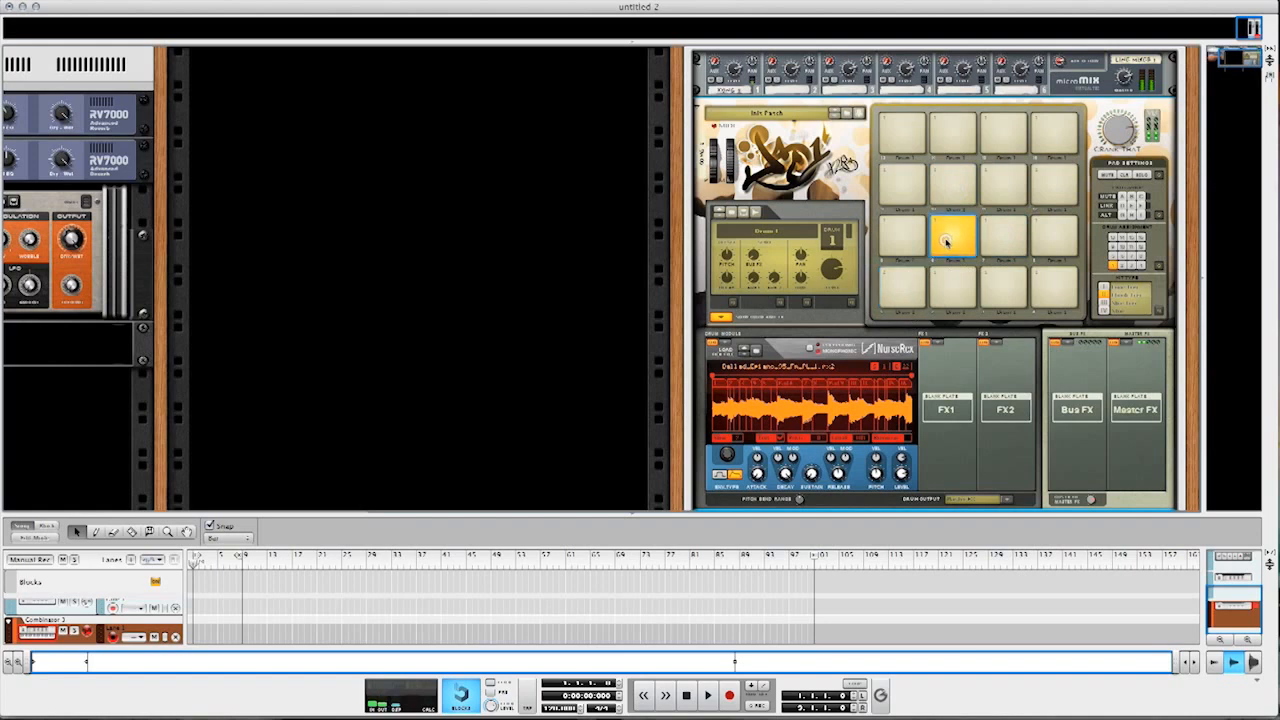
left_click(907, 242)
left_click(948, 250)
left_click(909, 243)
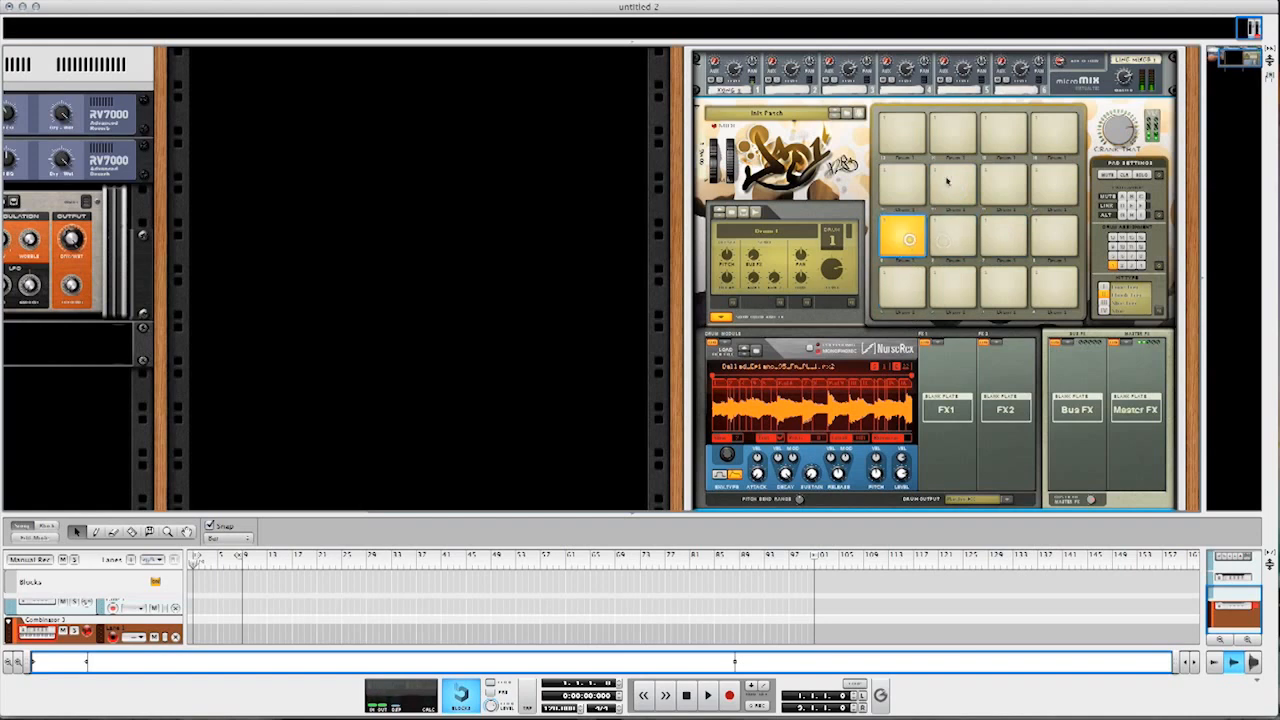
left_click(946, 179)
left_click(1001, 239)
left_click(1005, 238)
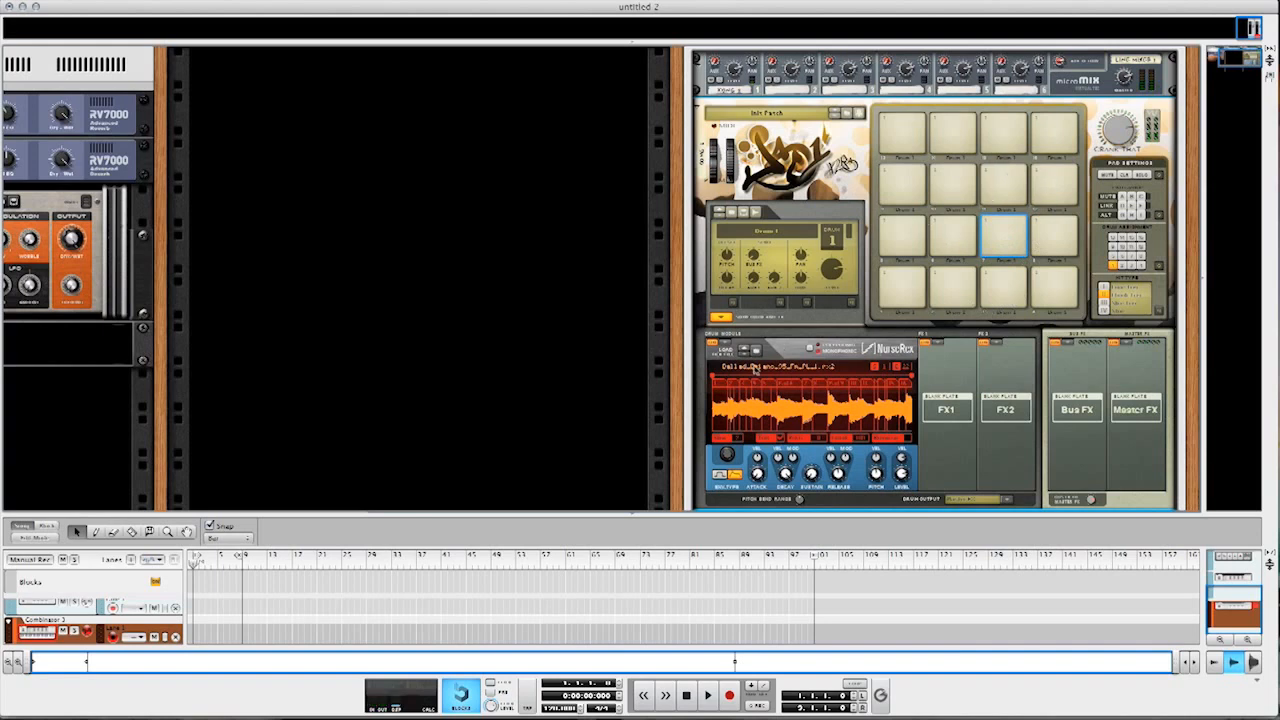
- Reset the Nurse Rex drum module of Drum 1 so that it holds no REX loop
left_click(727, 348)
left_click(742, 312)
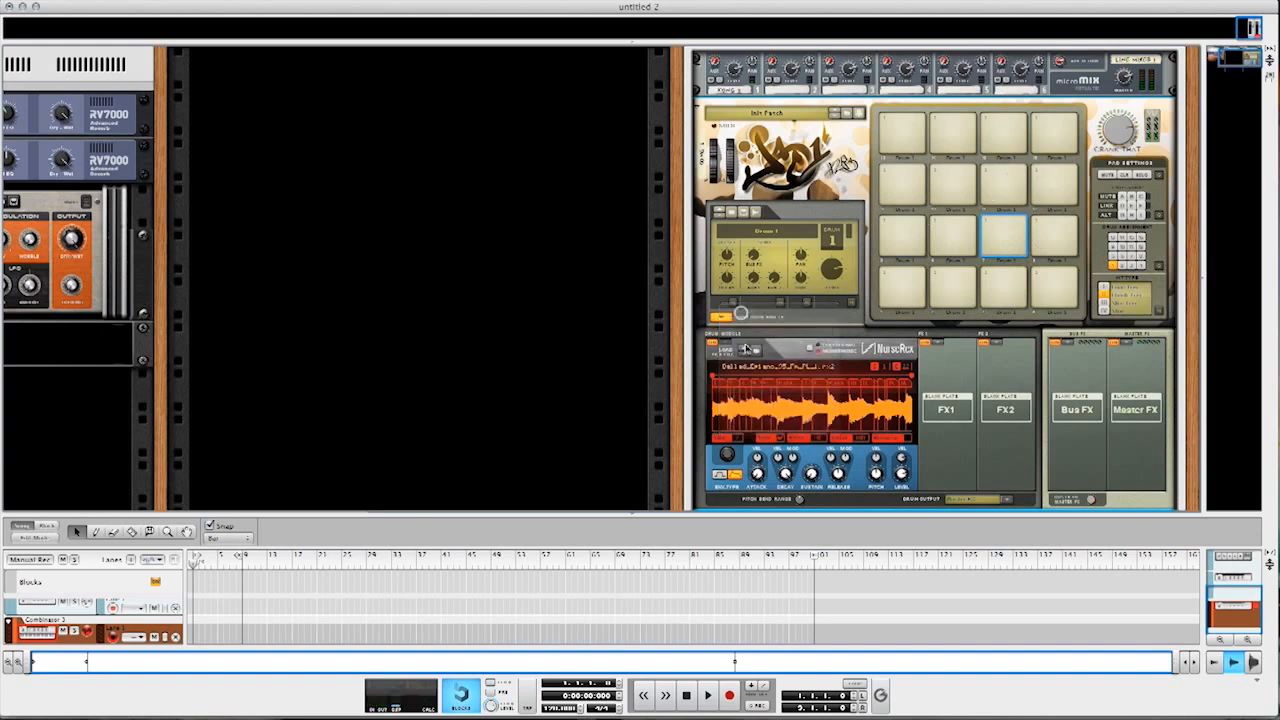
left_click(727, 343)
left_click(780, 373)
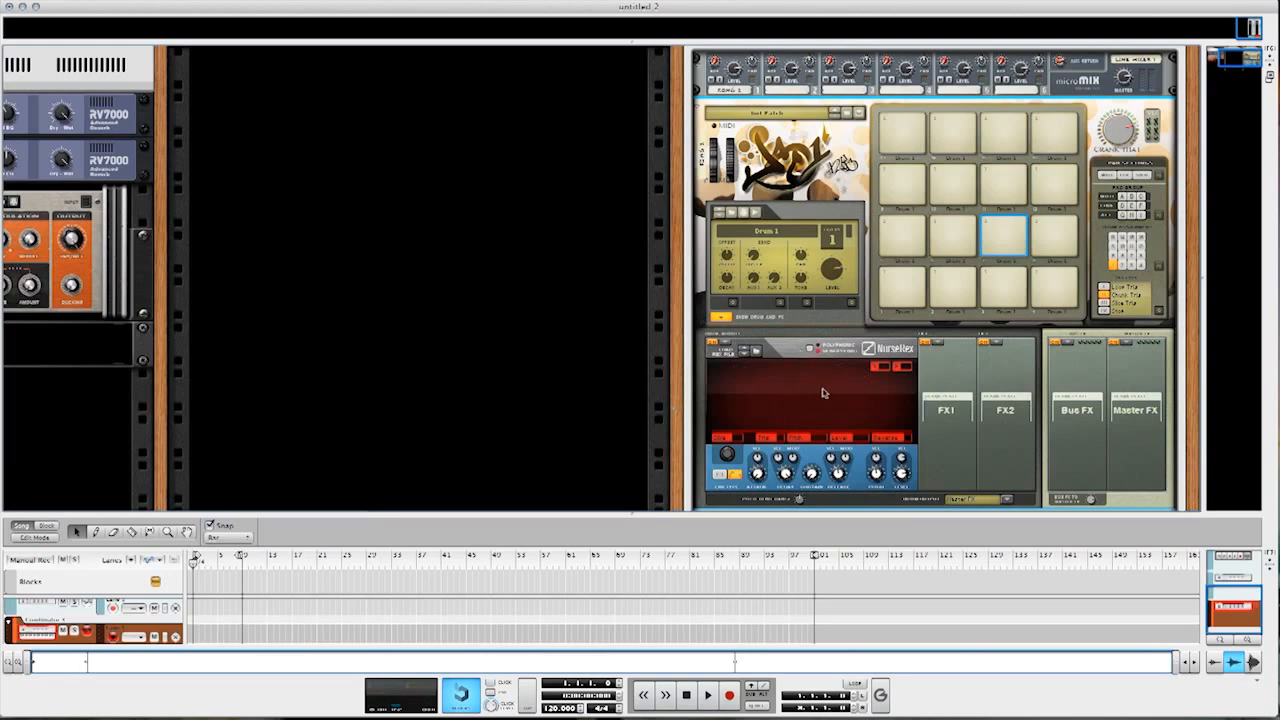
- Save the second combinator's patch as Blank MPC in the Kong Drum Kits folder
left_click_drag(1236, 63, 1238, 56)
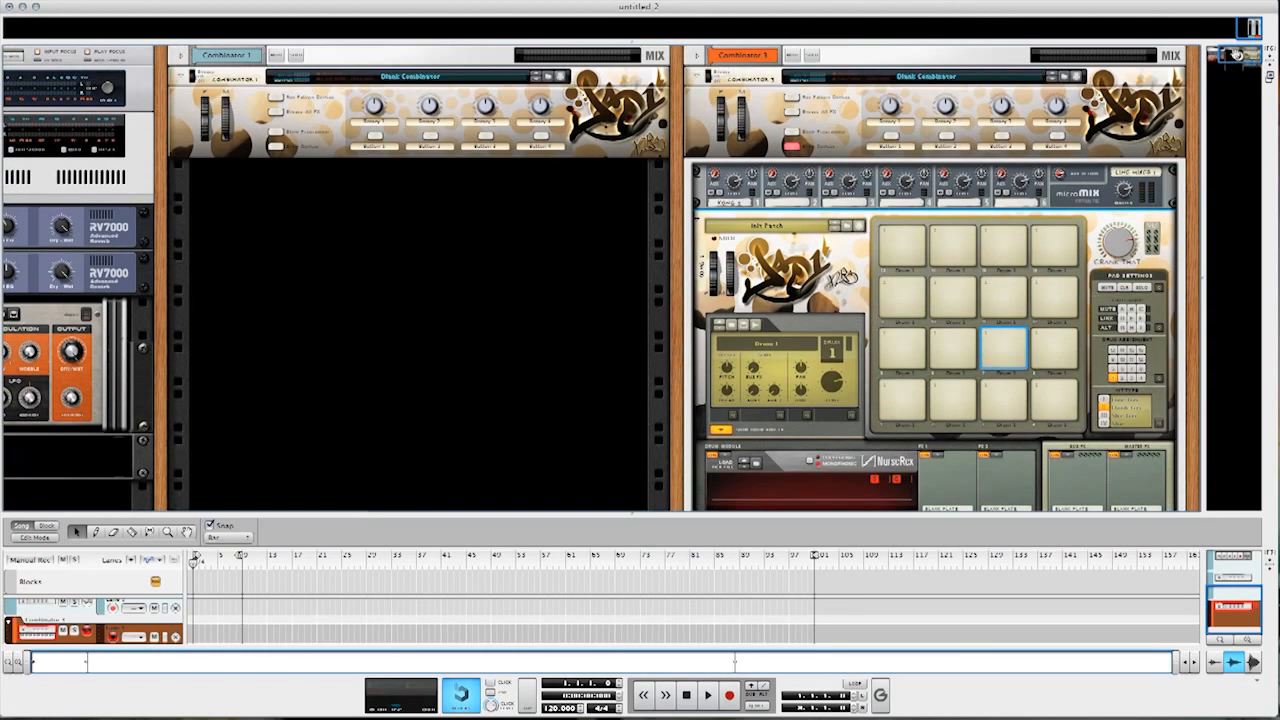
left_click(1076, 77)
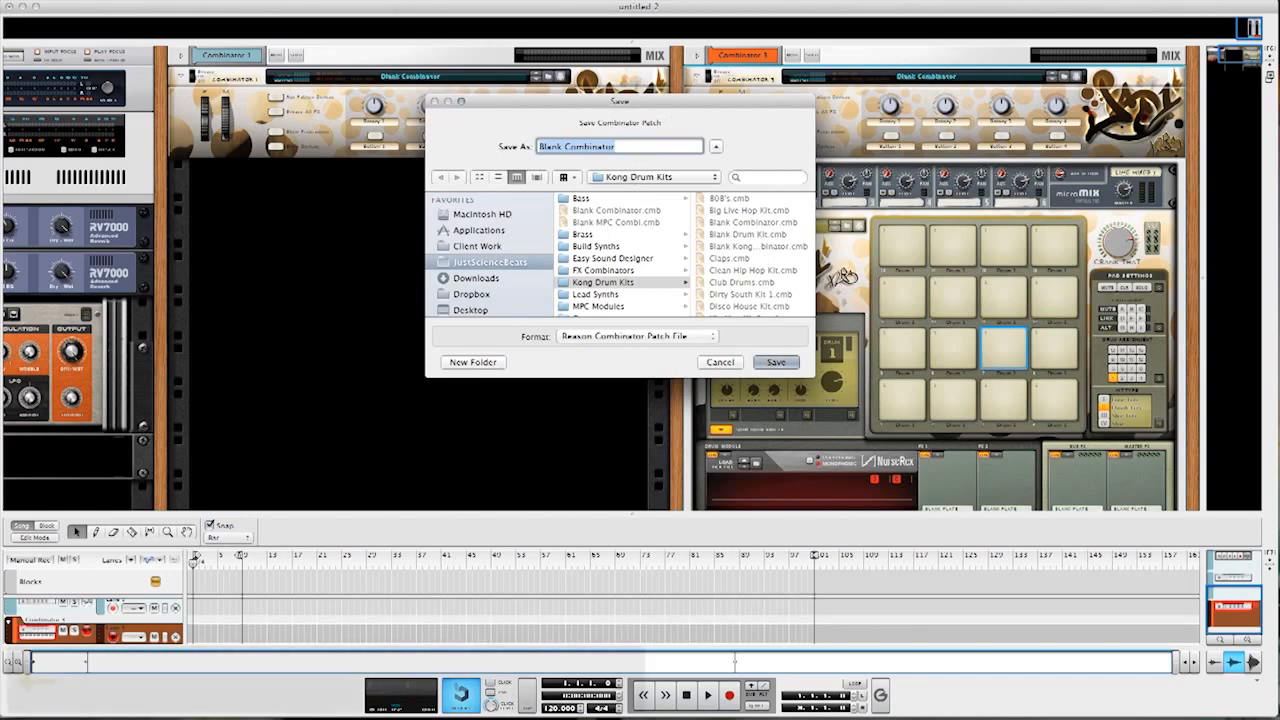
key("Left")
key("Right")
key("Right")
key("Right")
key("Right")
key("Right")
key("Right")
key("Right")
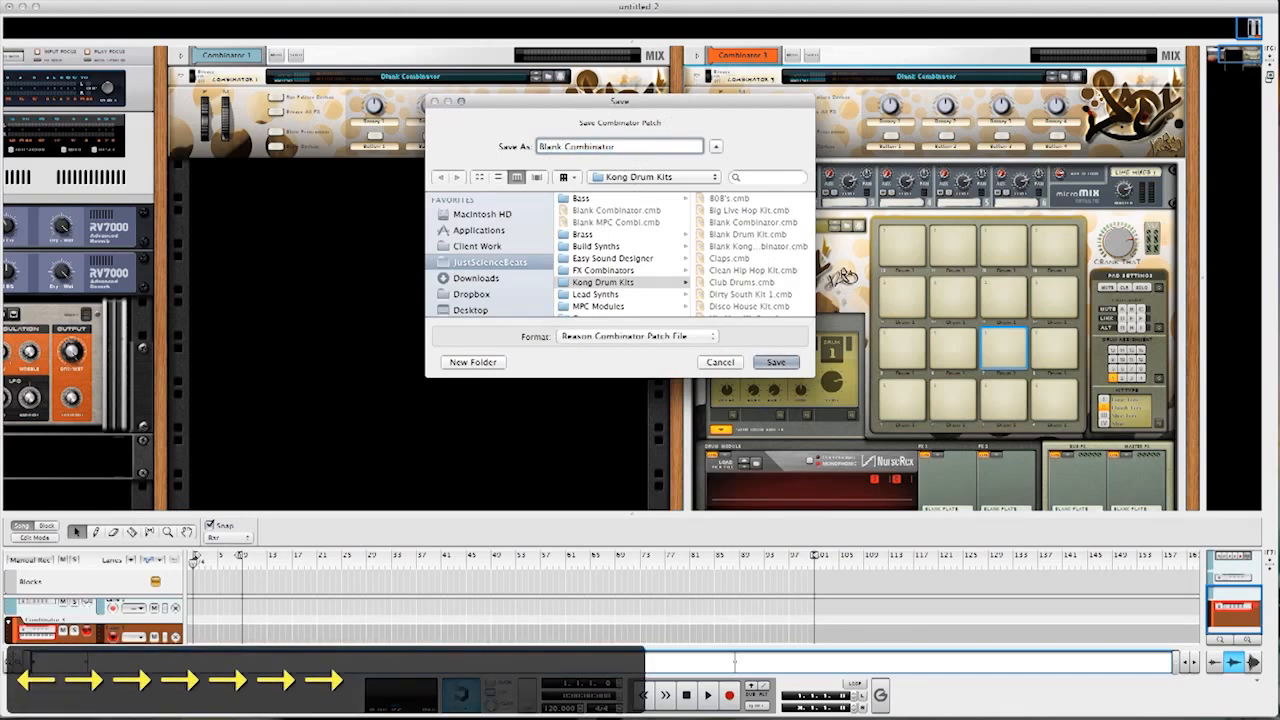
key("shift+Down")
type("MO")
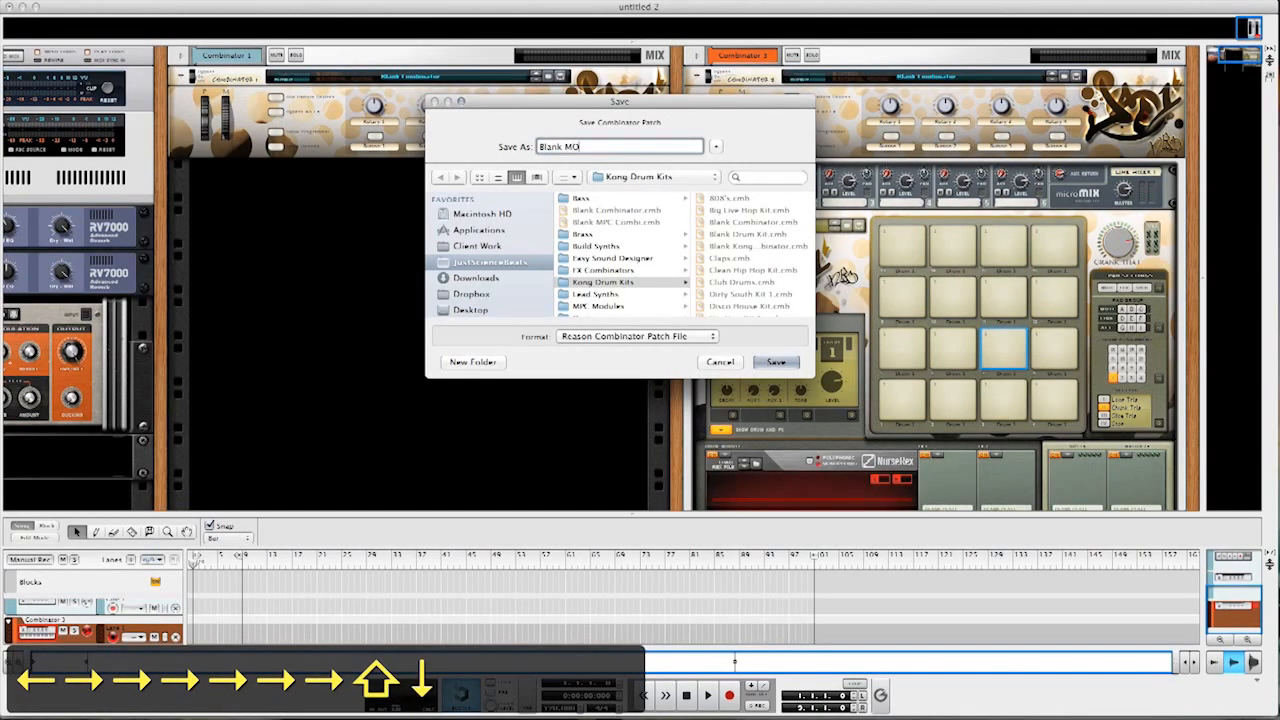
key("BackSpace")
type("PC")
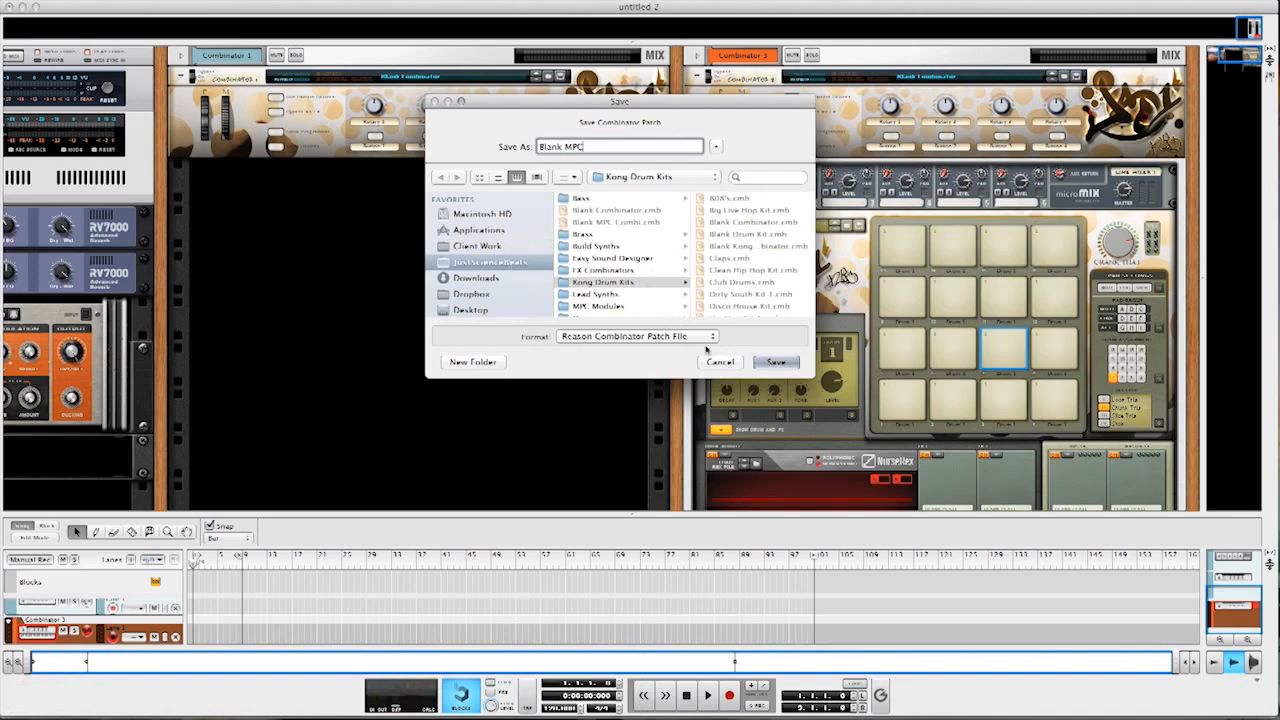
left_click(766, 363)
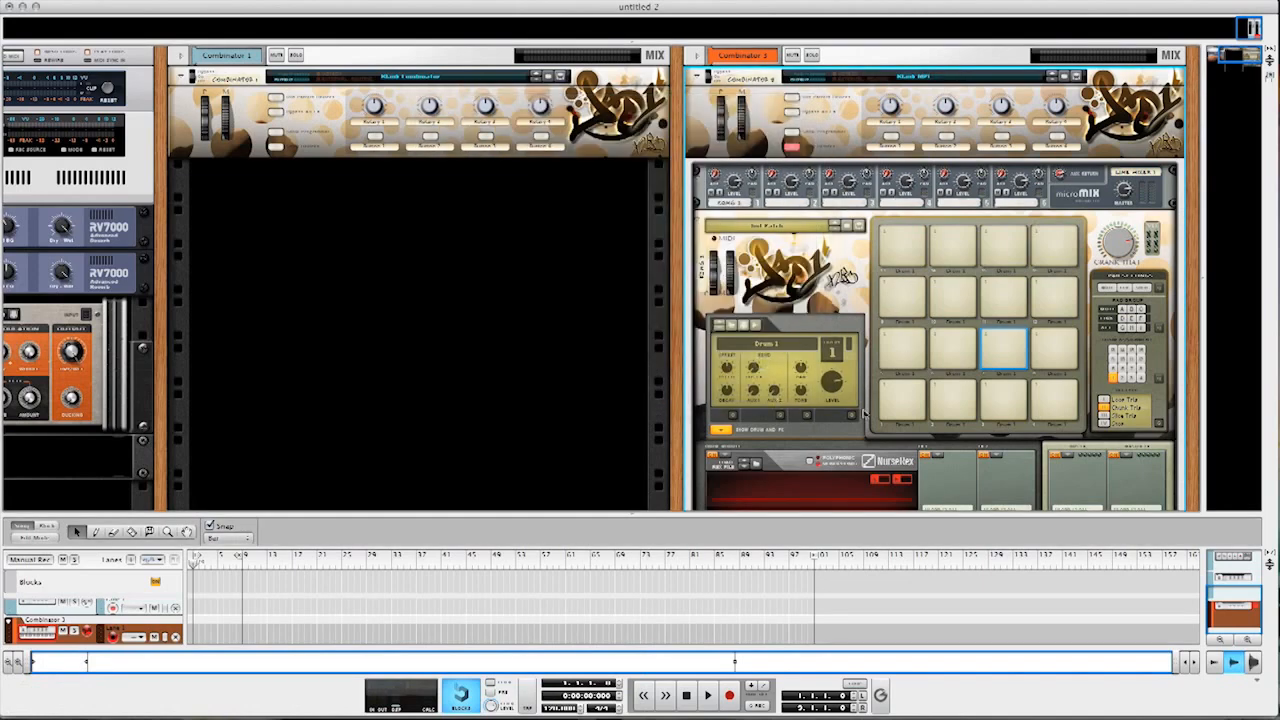
left_click_drag(1240, 60, 1241, 51)
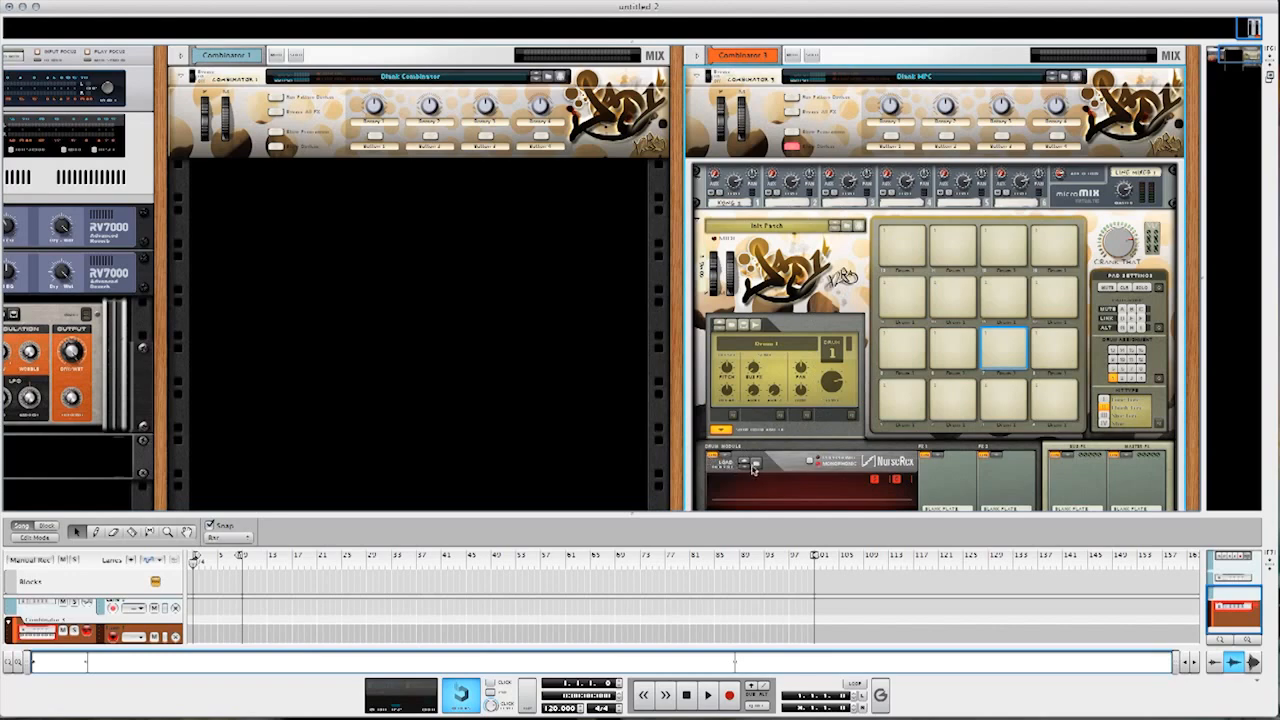
scroll(790, 410, "down", 3)
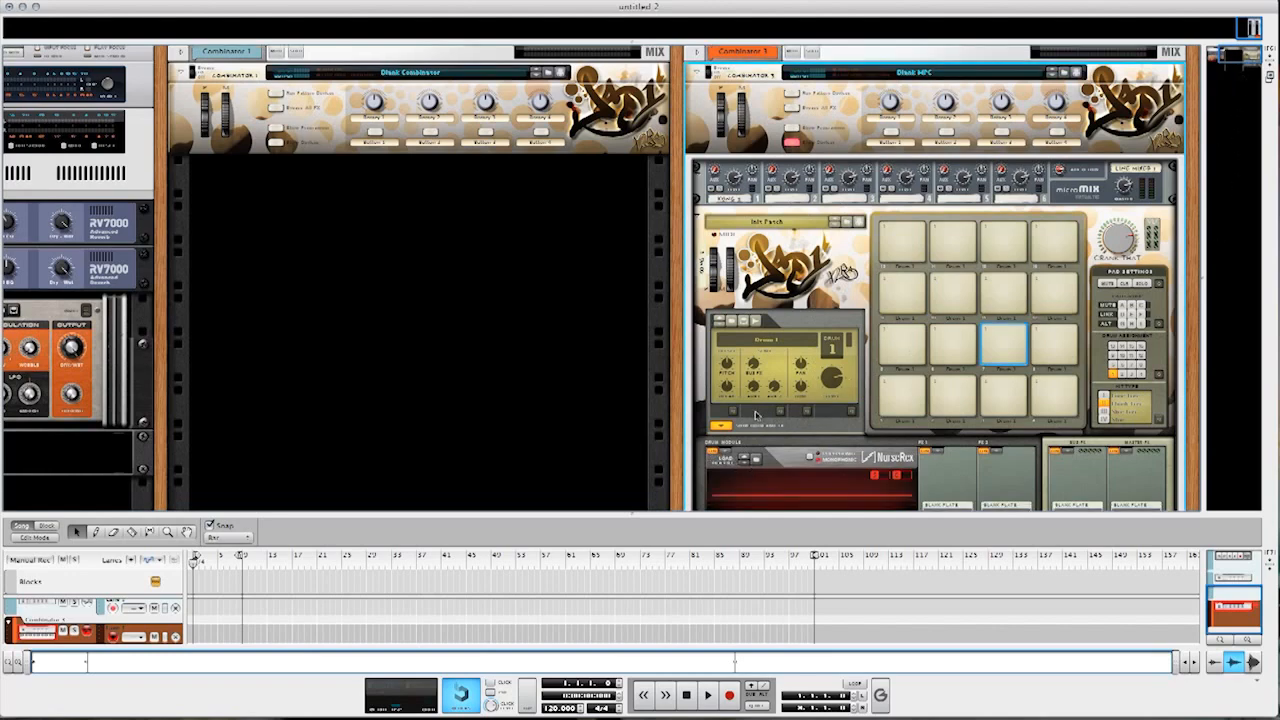
- Open the Nurse Rex's REX file browser on the Instrumental Loops folder and leave it without loading a loop
left_click(757, 372)
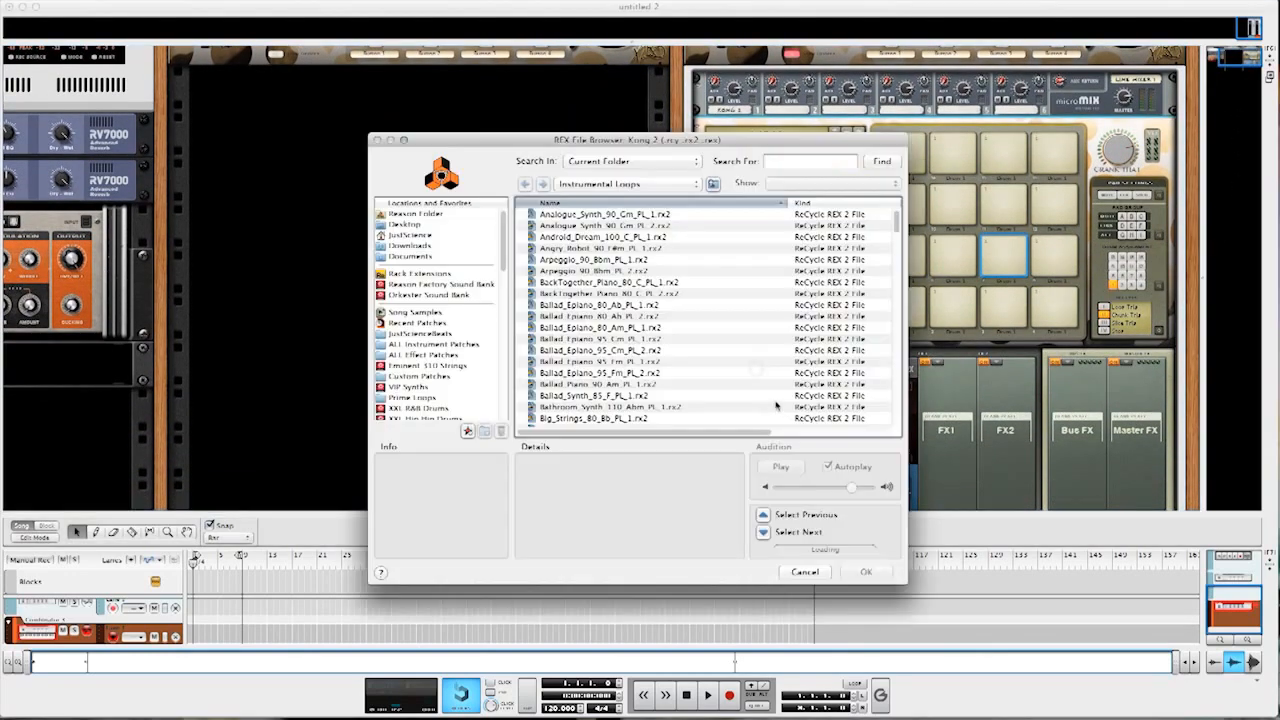
left_click(804, 572)
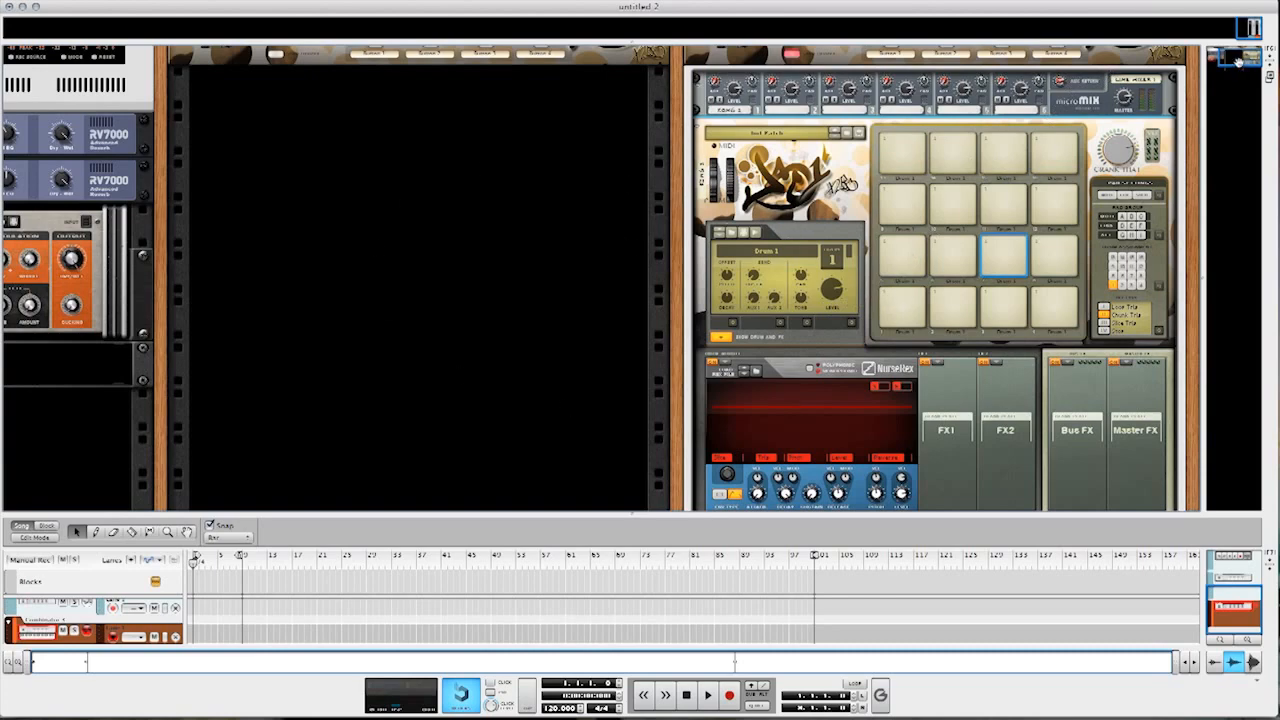
- Clear both combinators from the rack and enlarge the sequencer area
left_click_drag(1237, 62, 1236, 54)
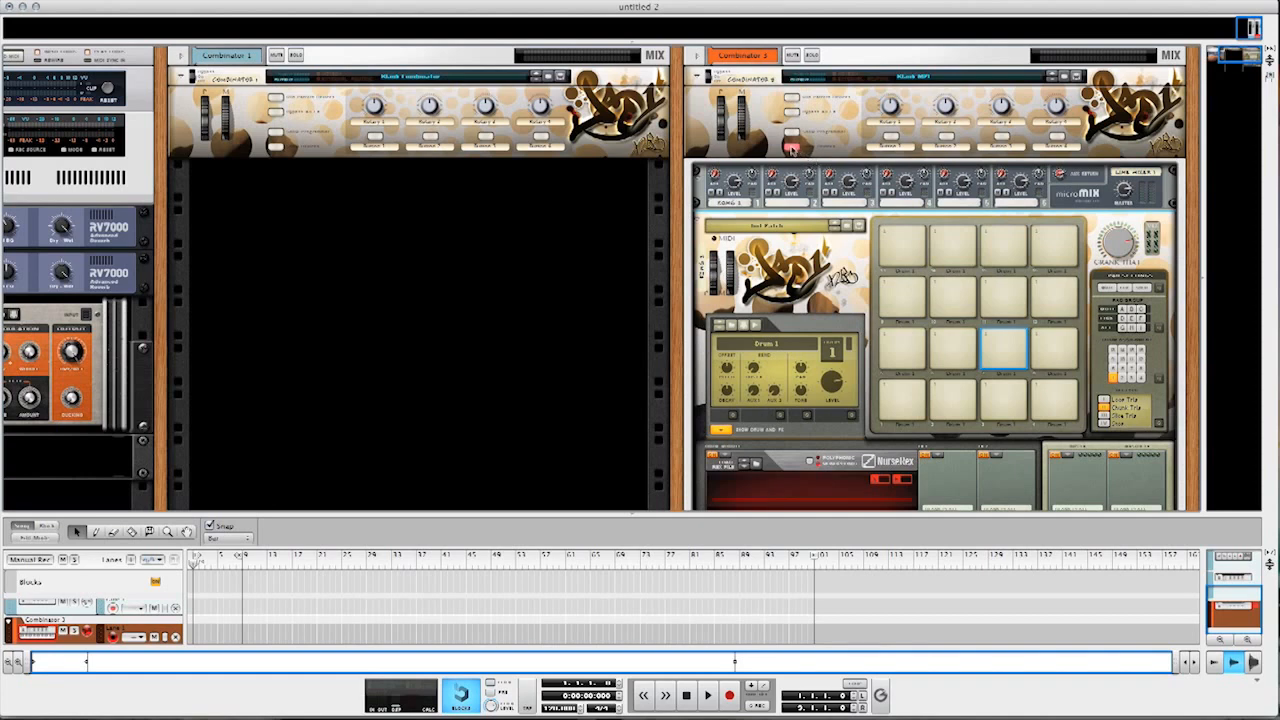
left_click(790, 148)
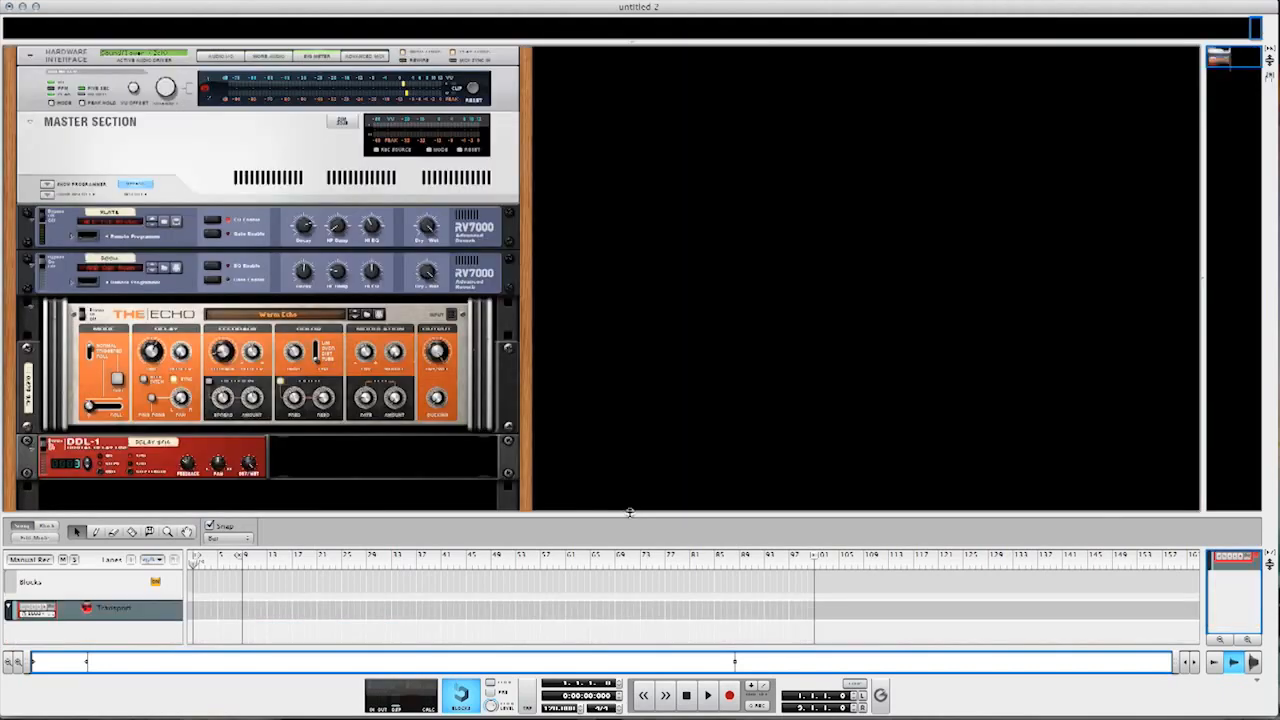
left_click_drag(631, 514, 667, 264)
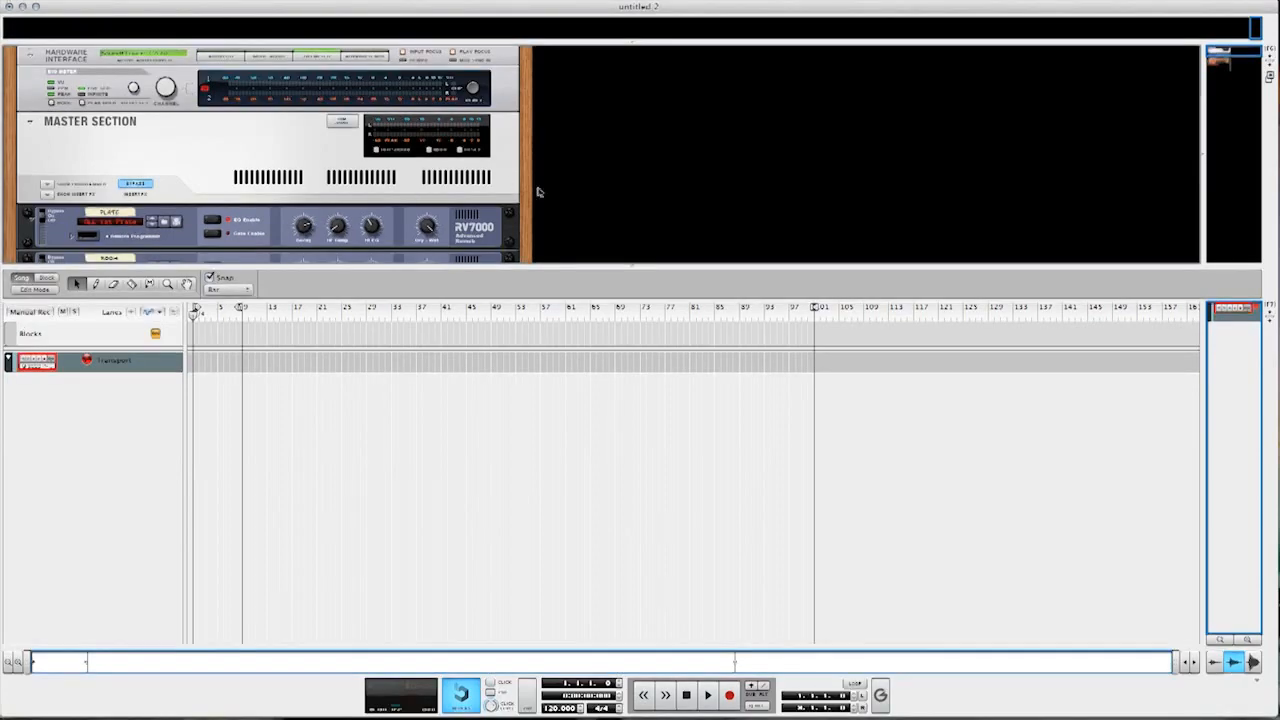
- Import the audio file Bpm85_Fm_RetroGroove_1.wav from the Ballad Hooks (75-90BPM) folder onto a new audio track
right_click(591, 186)
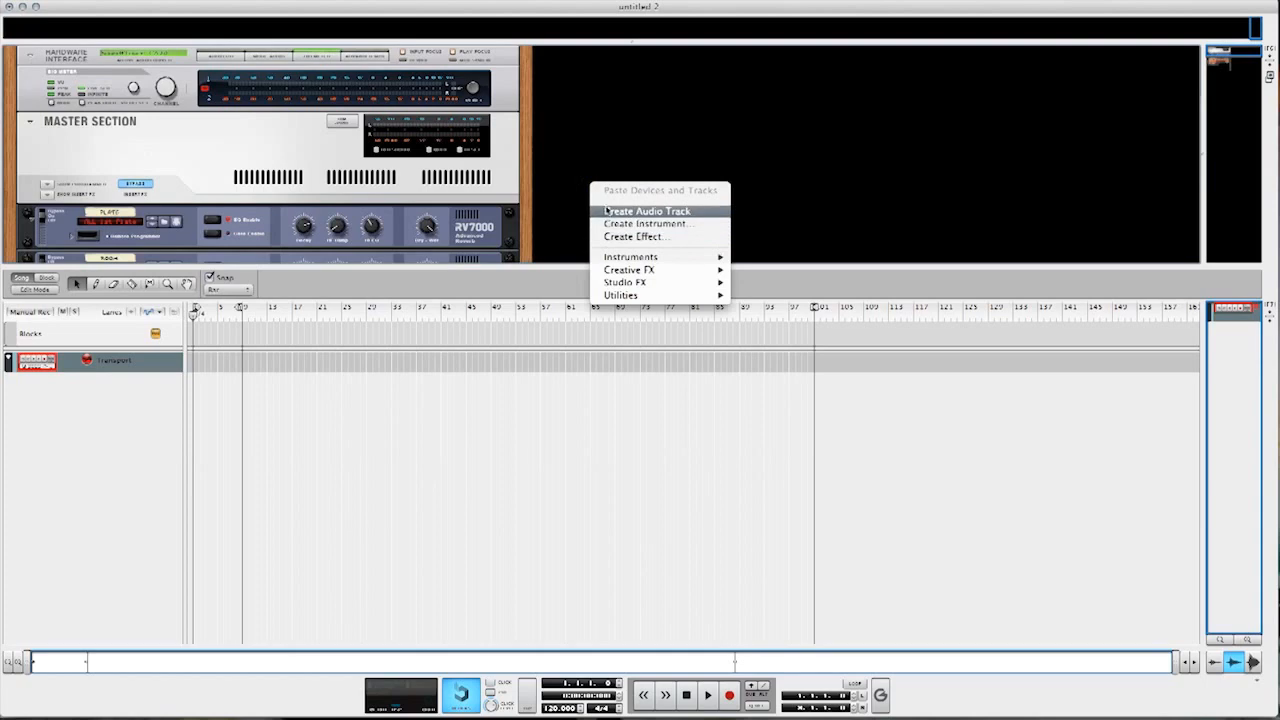
key("Escape")
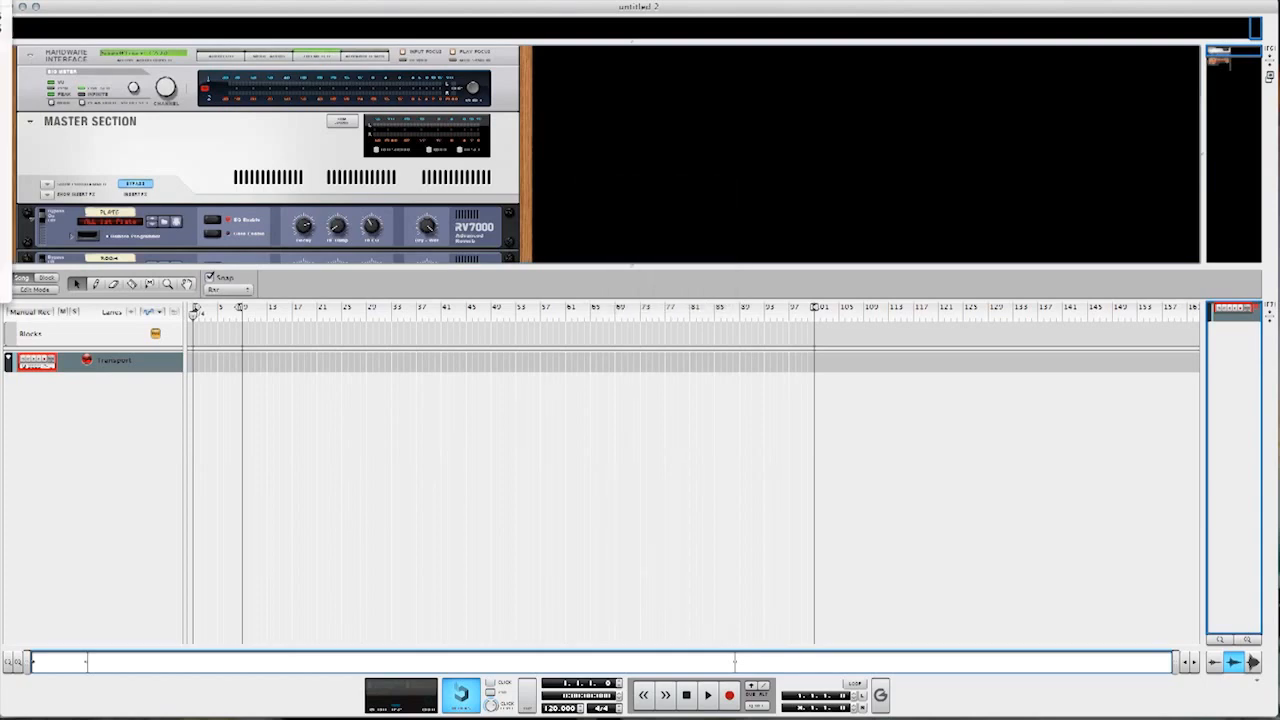
left_click(4, 95)
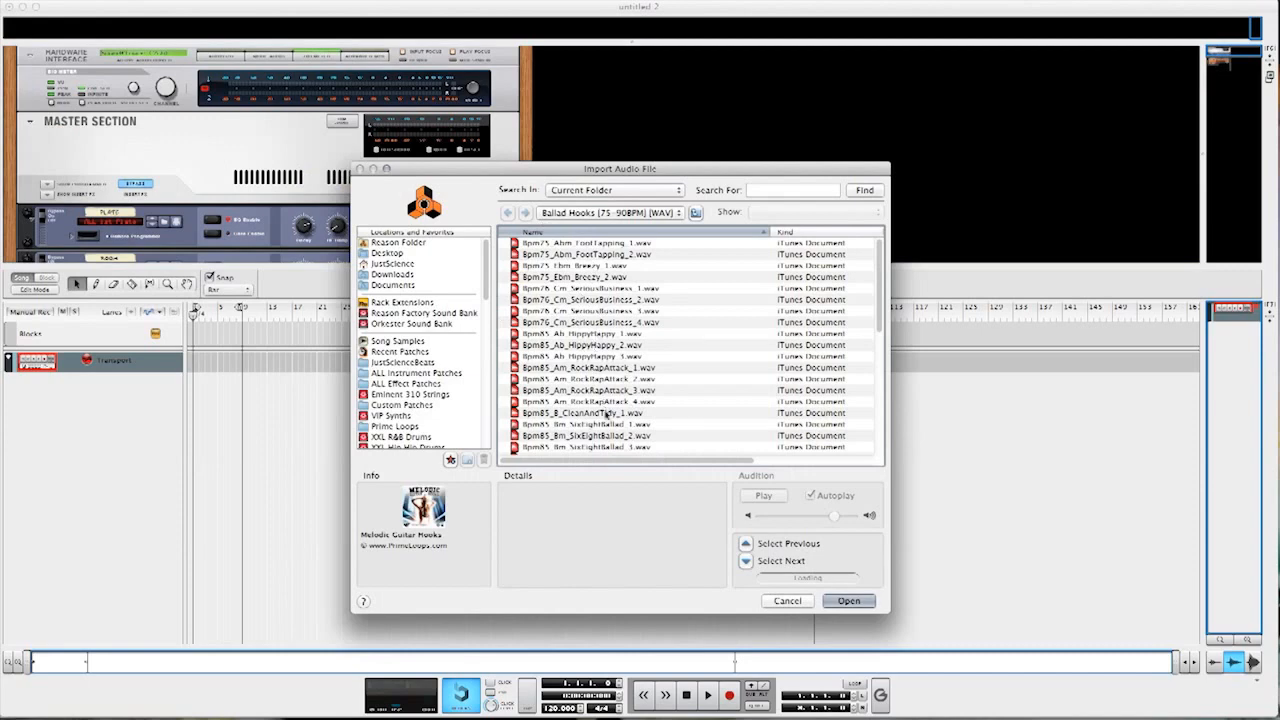
left_click_drag(881, 318, 897, 421)
left_click(598, 350)
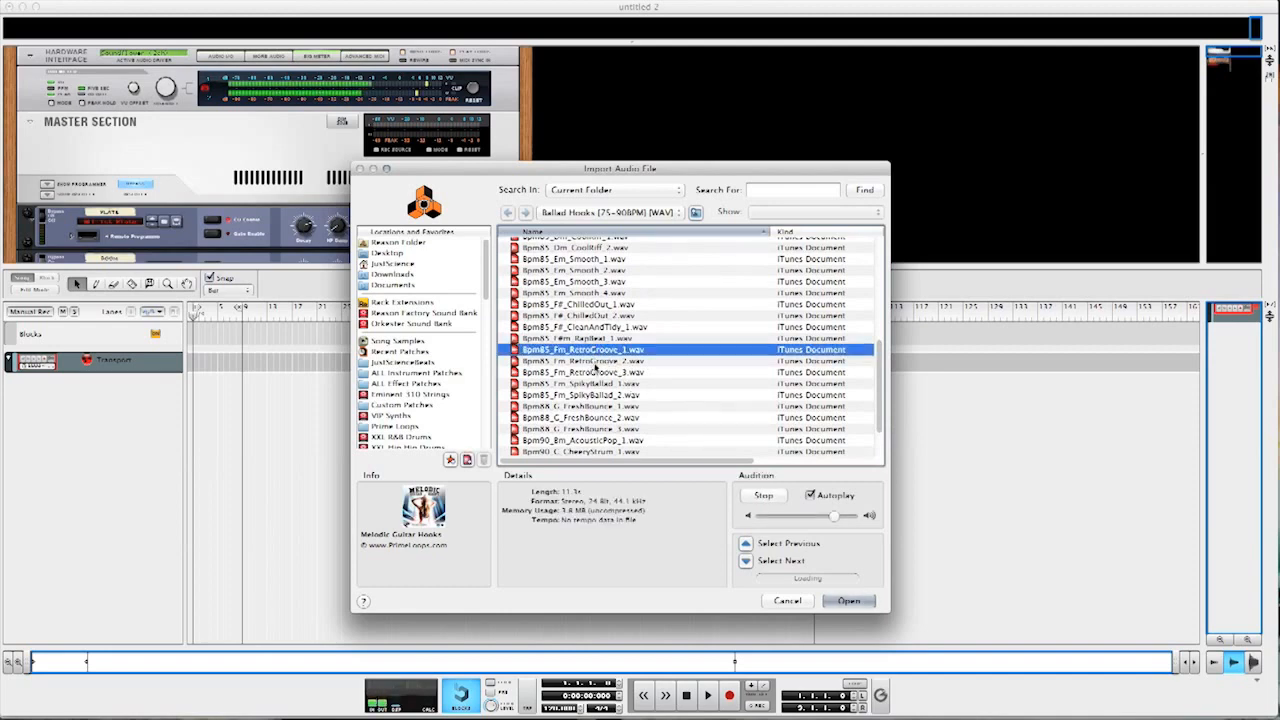
left_click(850, 601)
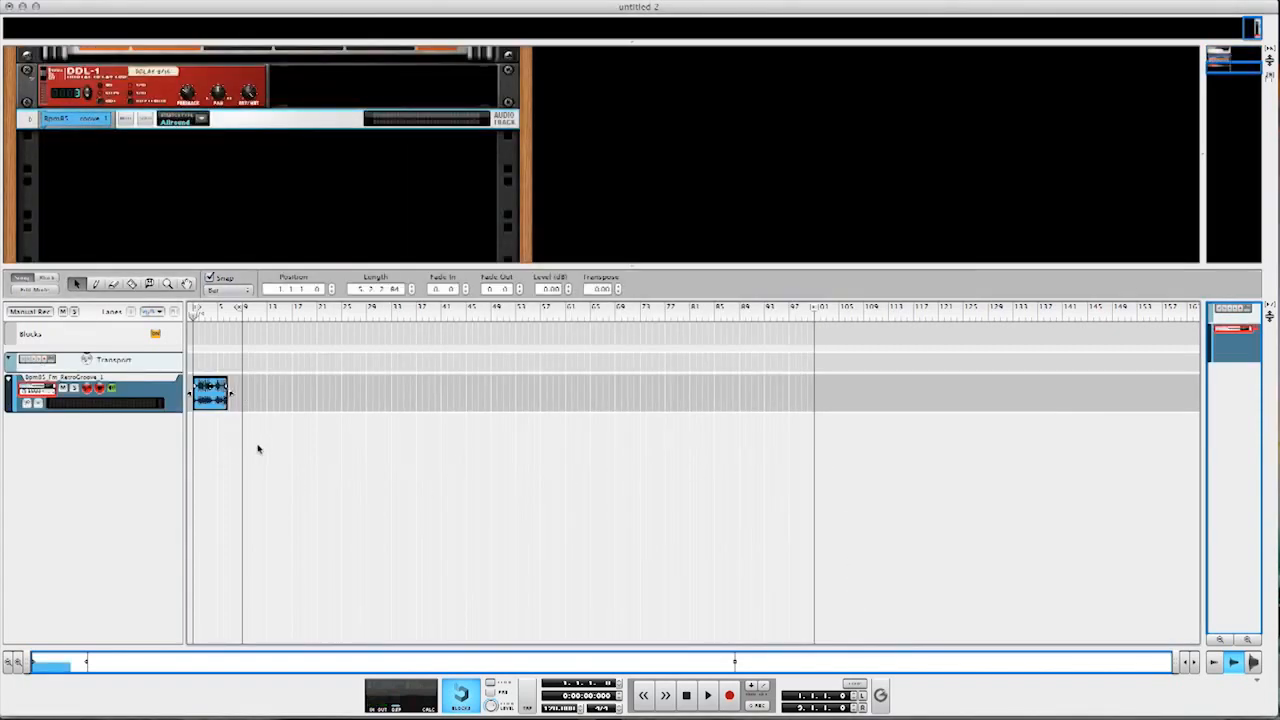
- Set the right locator to bar 7, just past the imported RetroGroove clip, and play the clip through
key("super+equal")
key("super+equal")
key("super+equal")
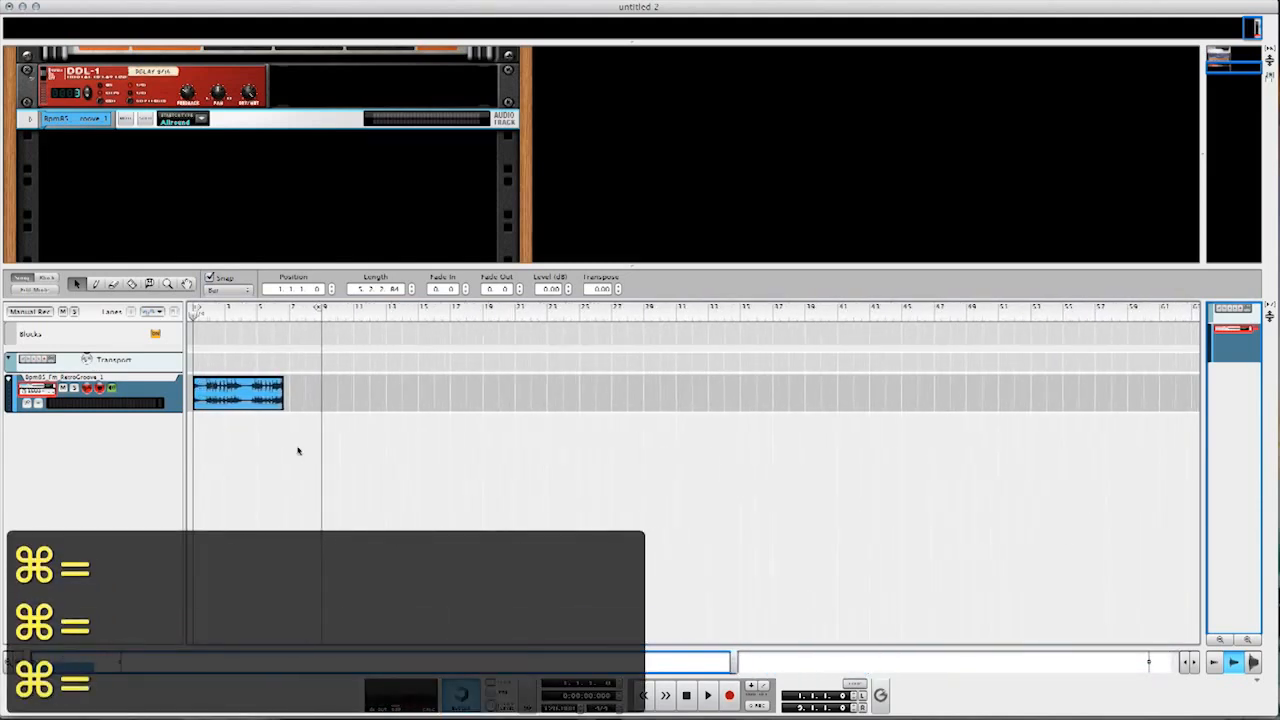
key("super+equal")
key("super+equal")
key("super+equal")
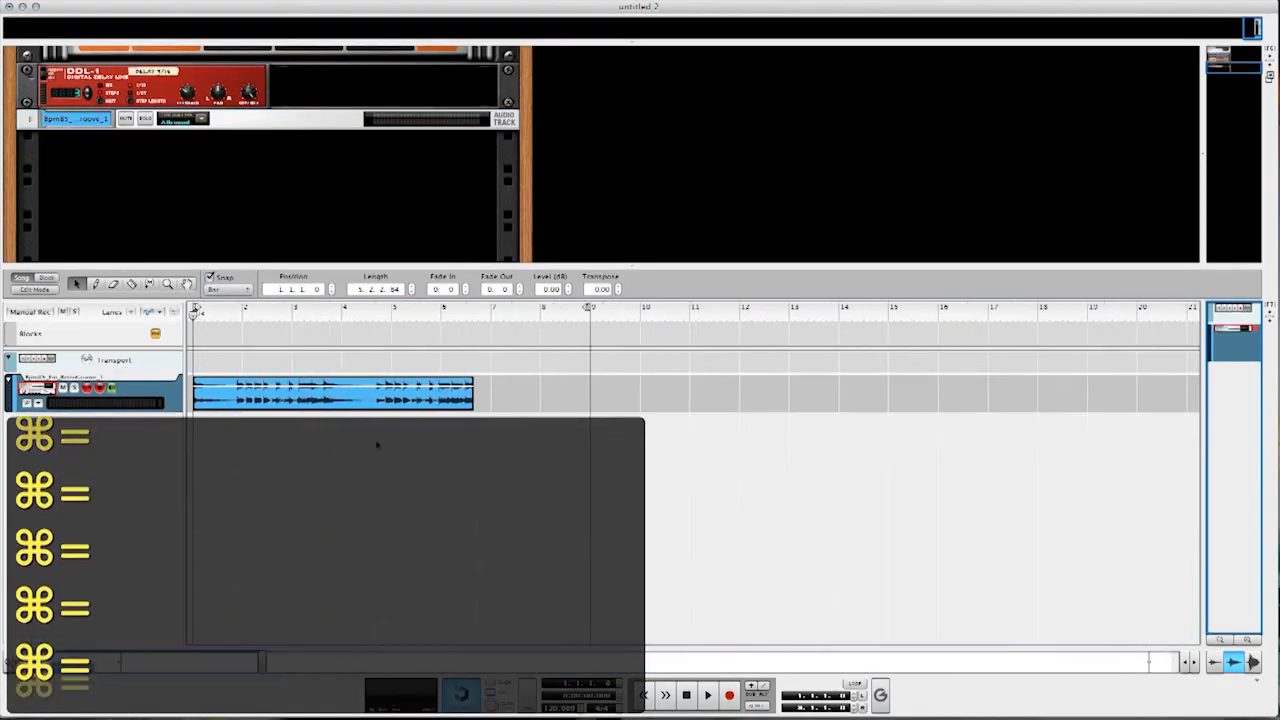
key("super+equal")
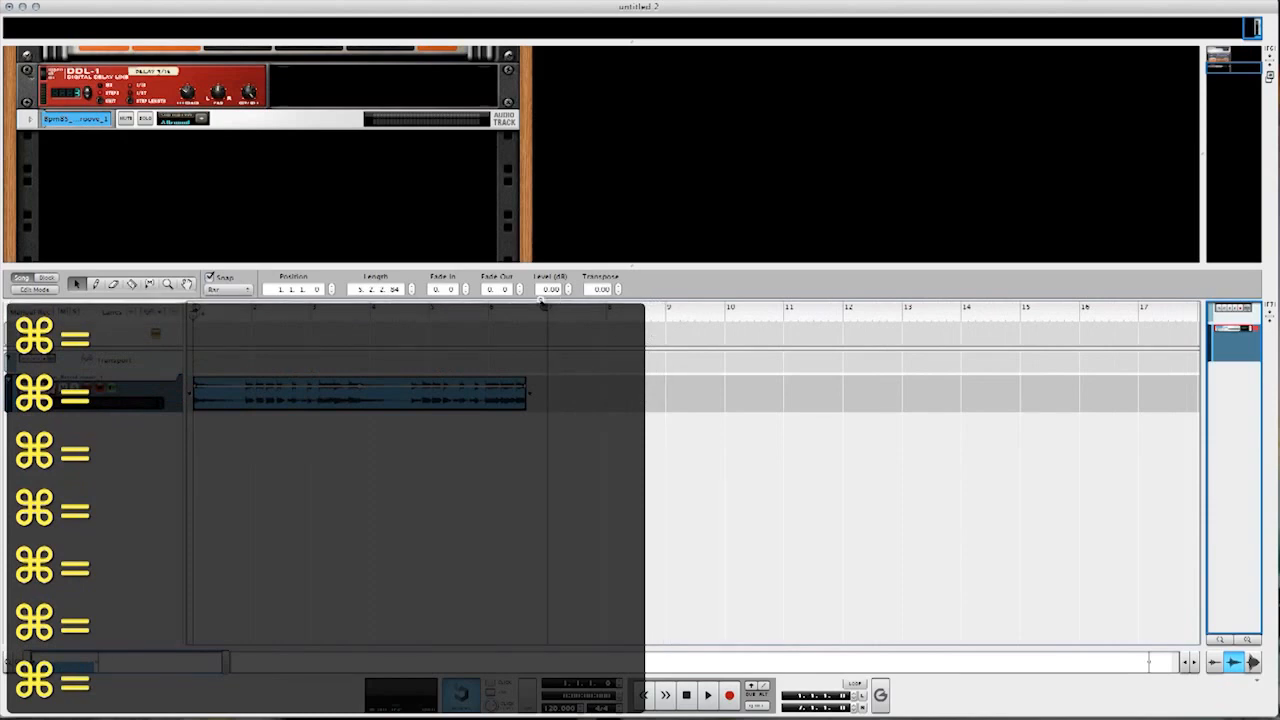
key("super+equal")
key("super+equal")
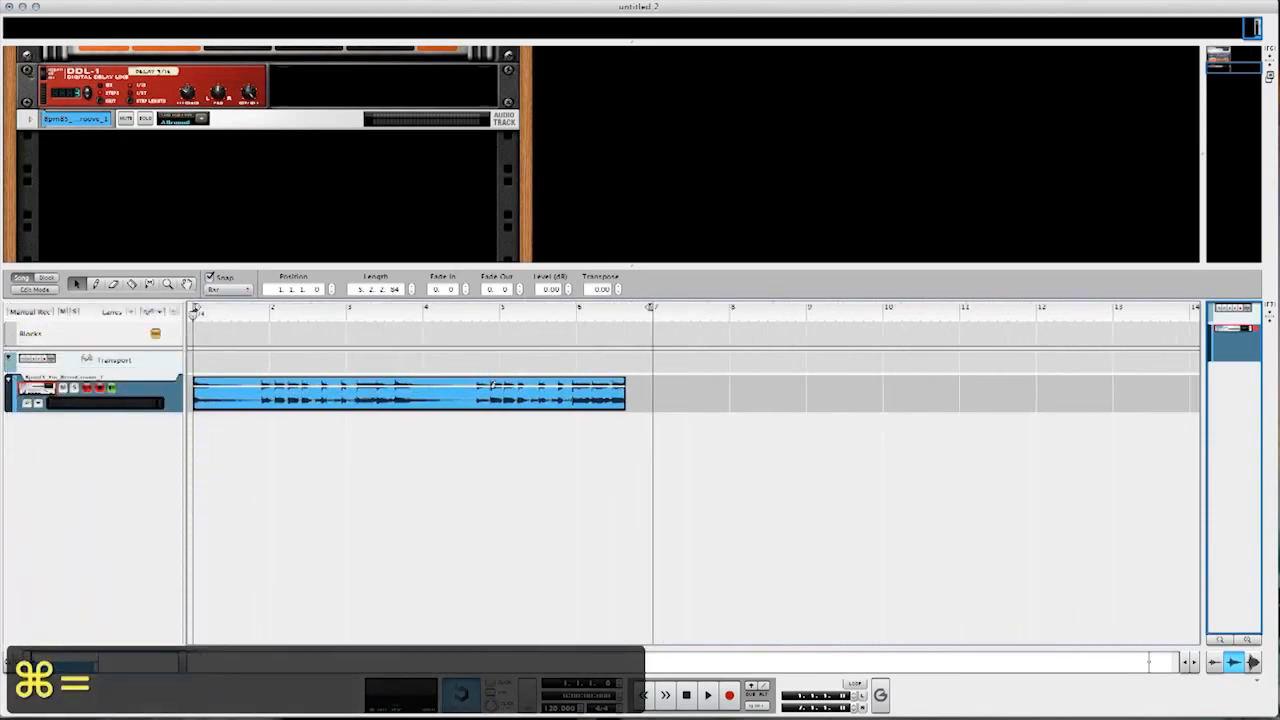
key("super+equal")
key("super+equal")
key("super+equal")
key("super+equal")
key("super+equal")
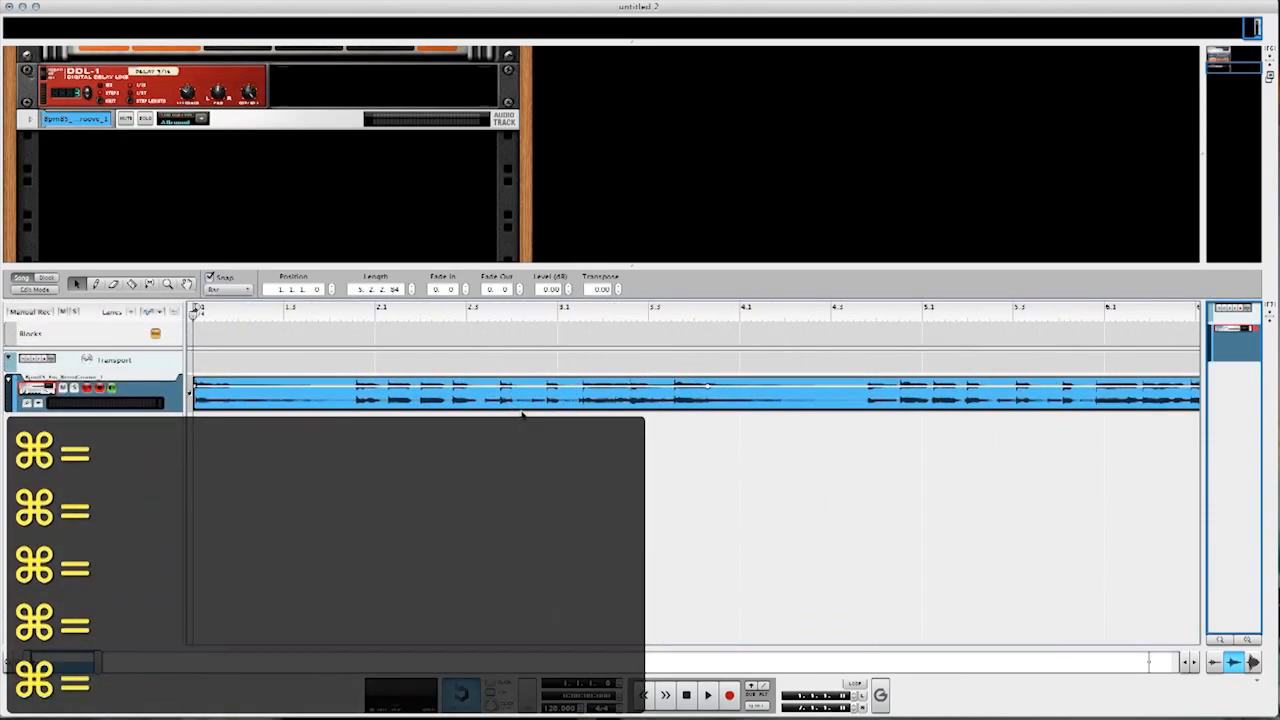
key("super+minus")
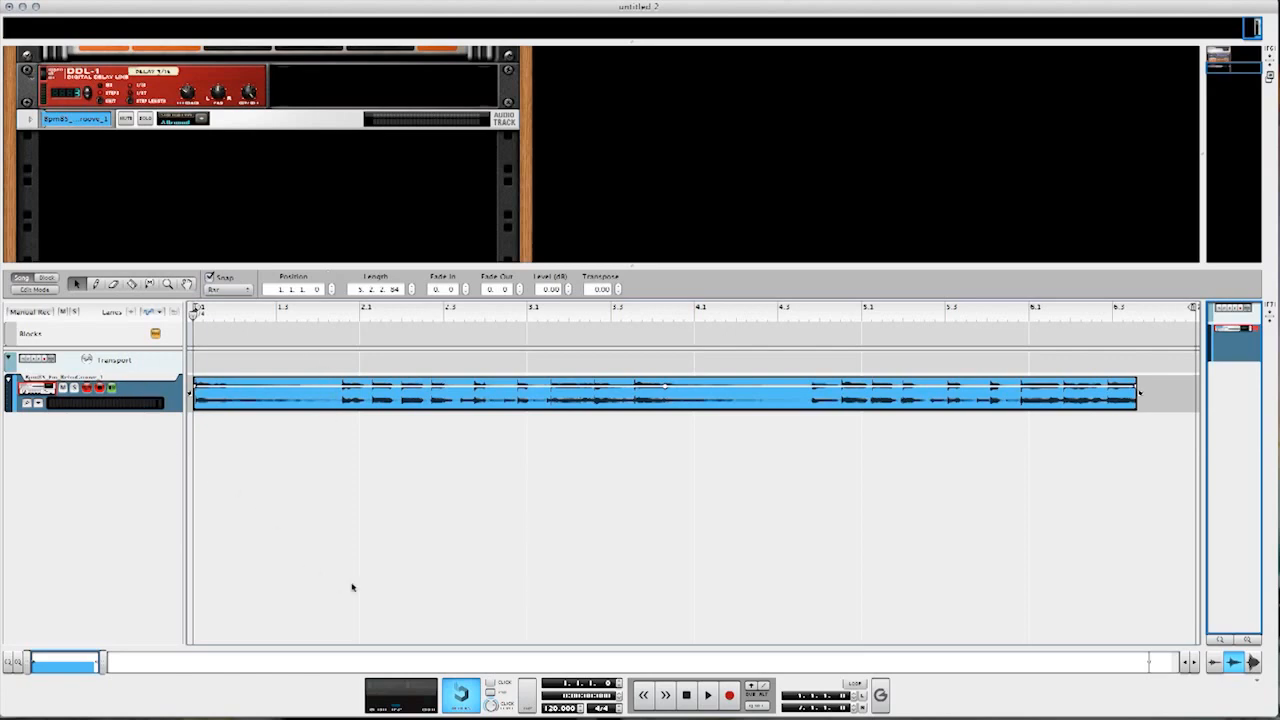
key("space")
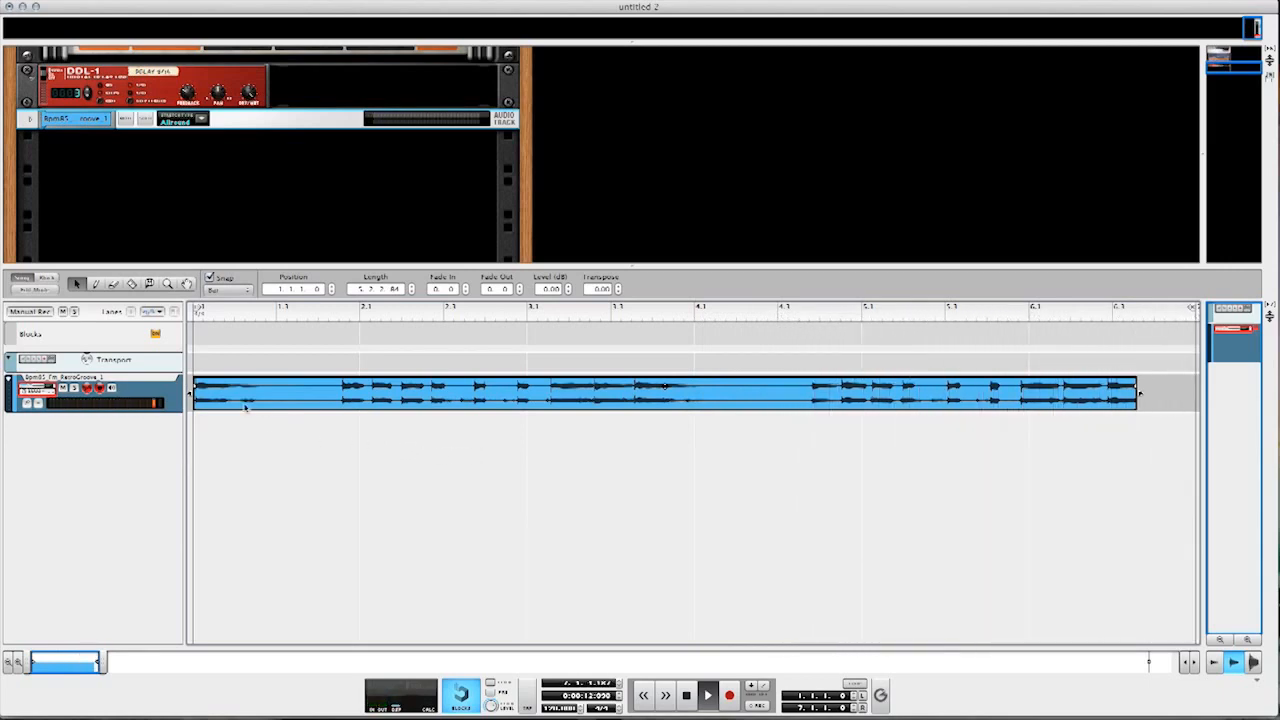
key("space")
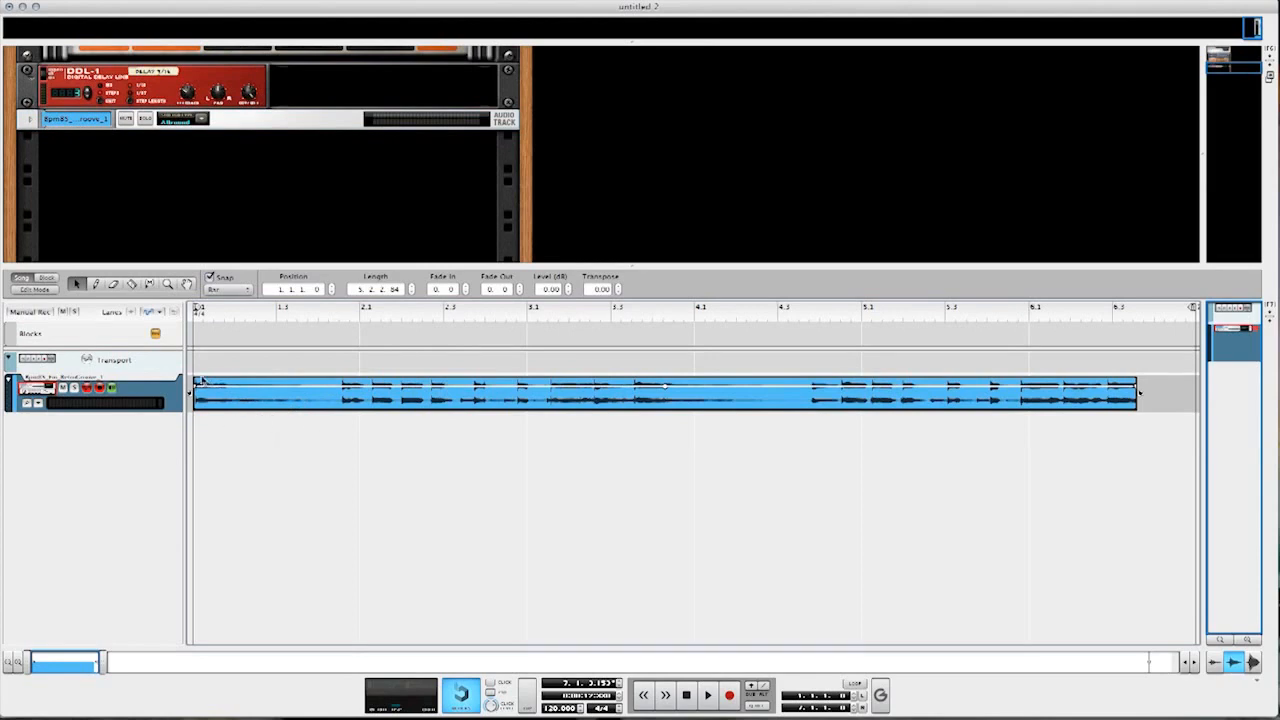
- With Snap off, trim about 55 ticks of silence before the clip's first note and place the trimmed clip at 1.1.1.0
left_click(210, 279)
left_click(131, 284)
key("super+equal")
key("super+equal")
key("super+equal")
key("super+equal")
key("super+equal")
key("super+equal")
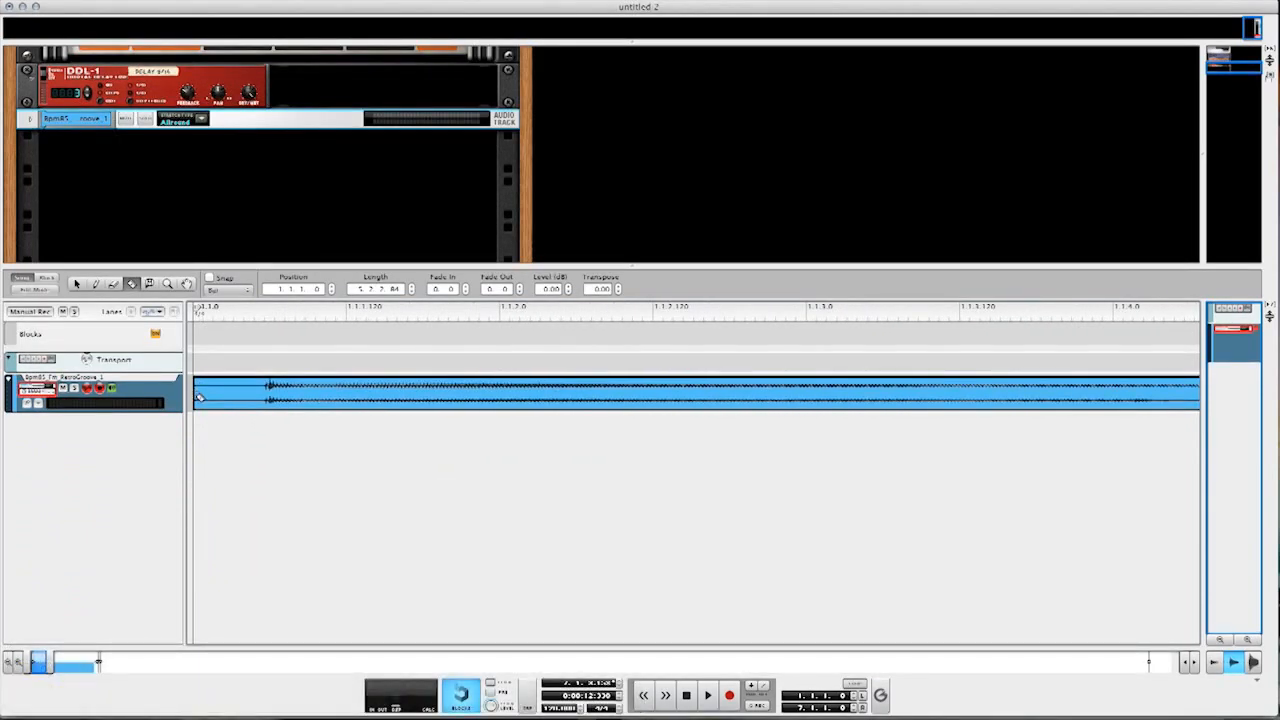
key("q")
left_click_drag(194, 397, 262, 404)
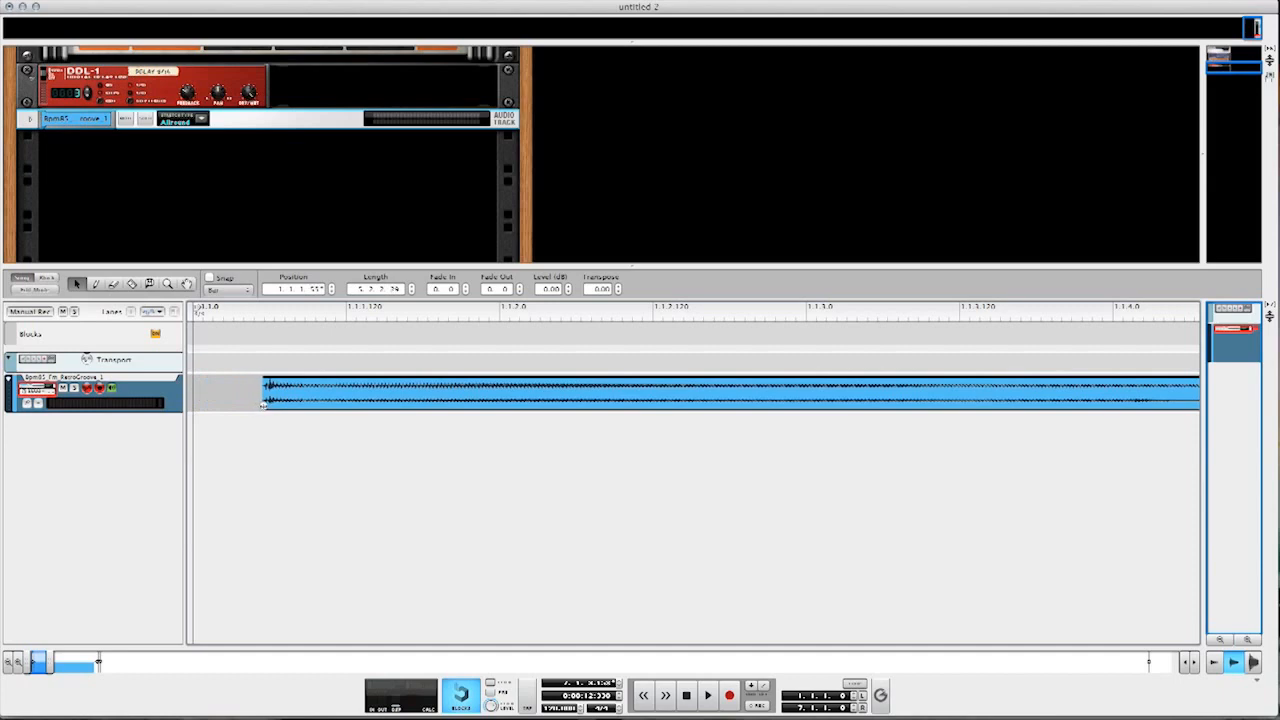
key("super+z")
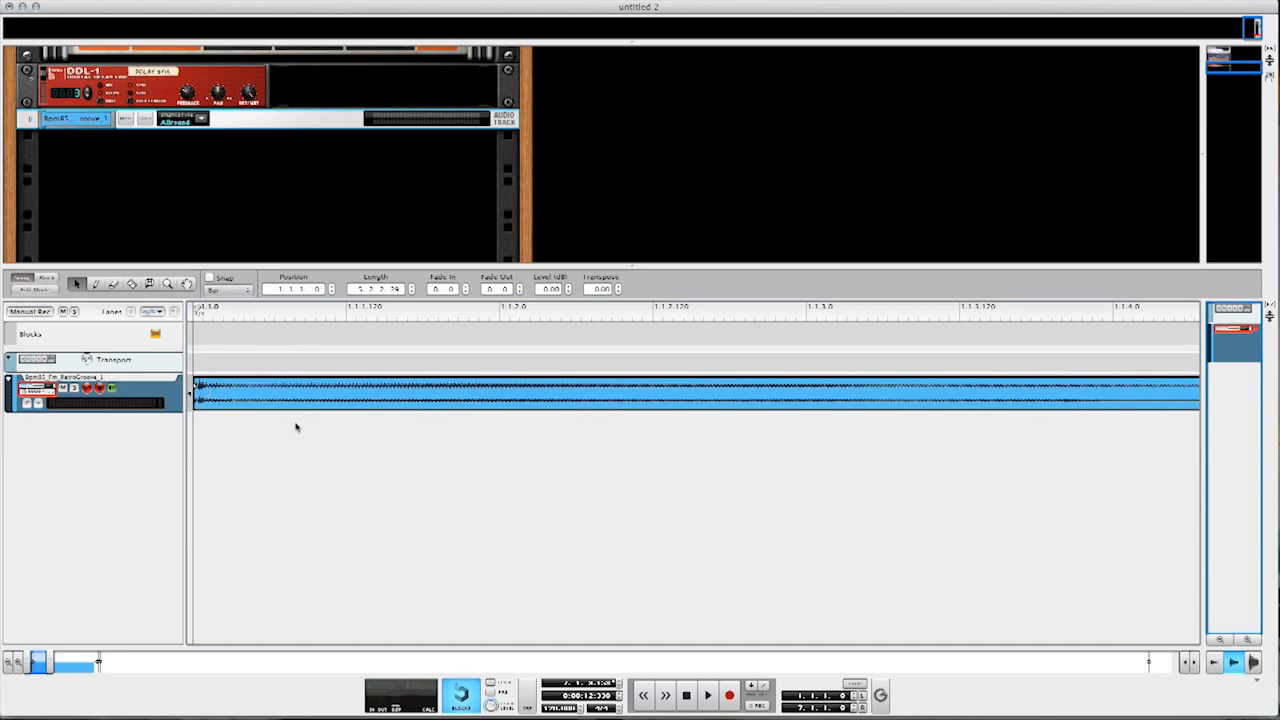
- Split the RetroGroove clip with the Razor tool just before its second note, slightly after 1.4.3.0
key("super+minus")
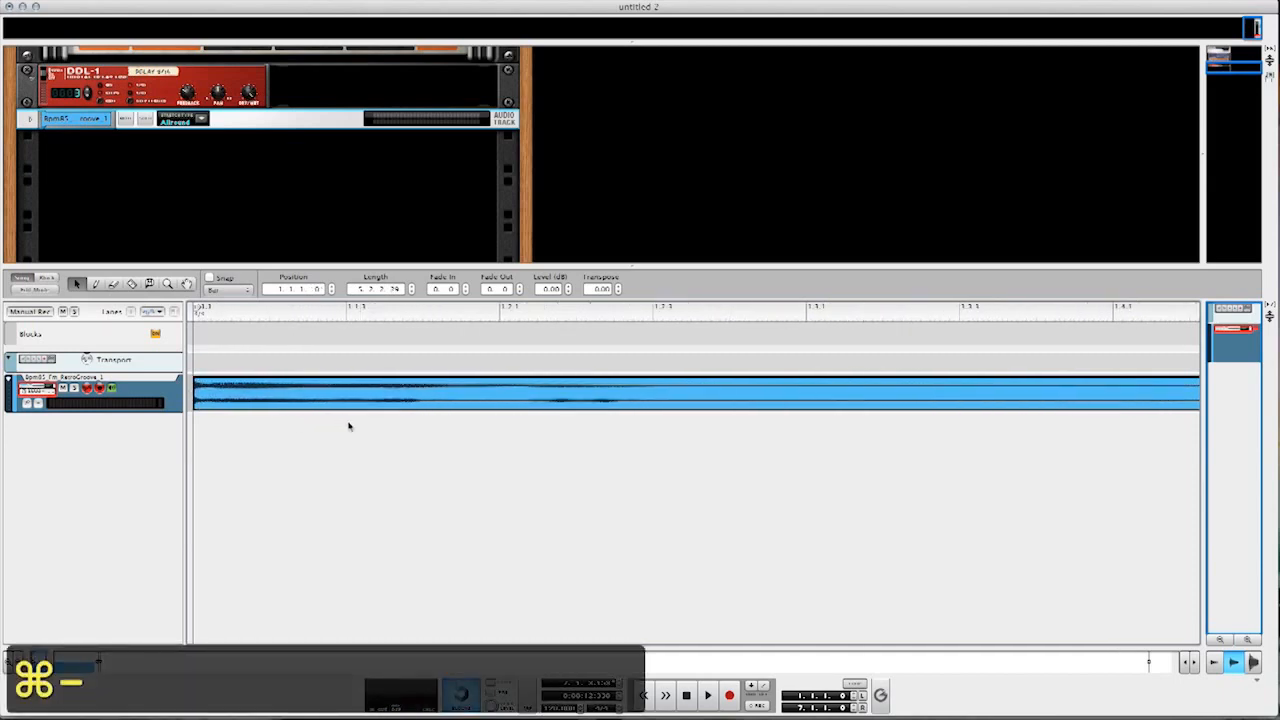
key("super+minus")
key("super+minus")
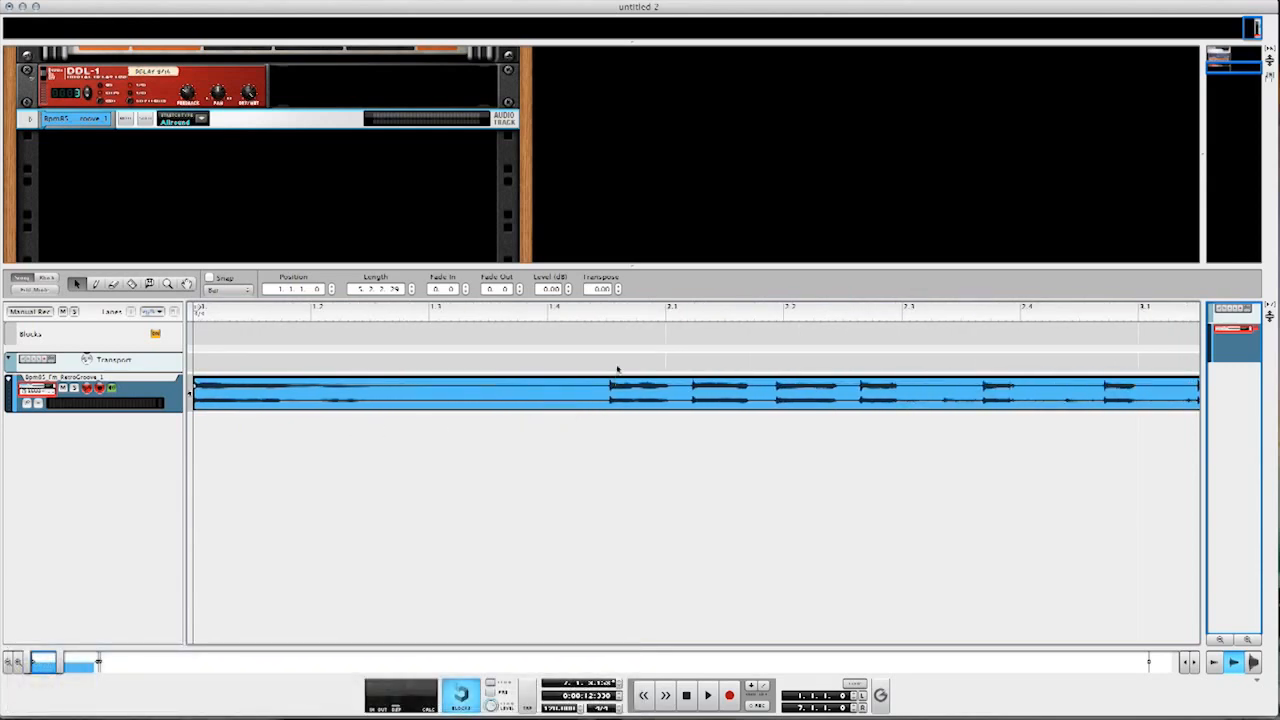
left_click(606, 316)
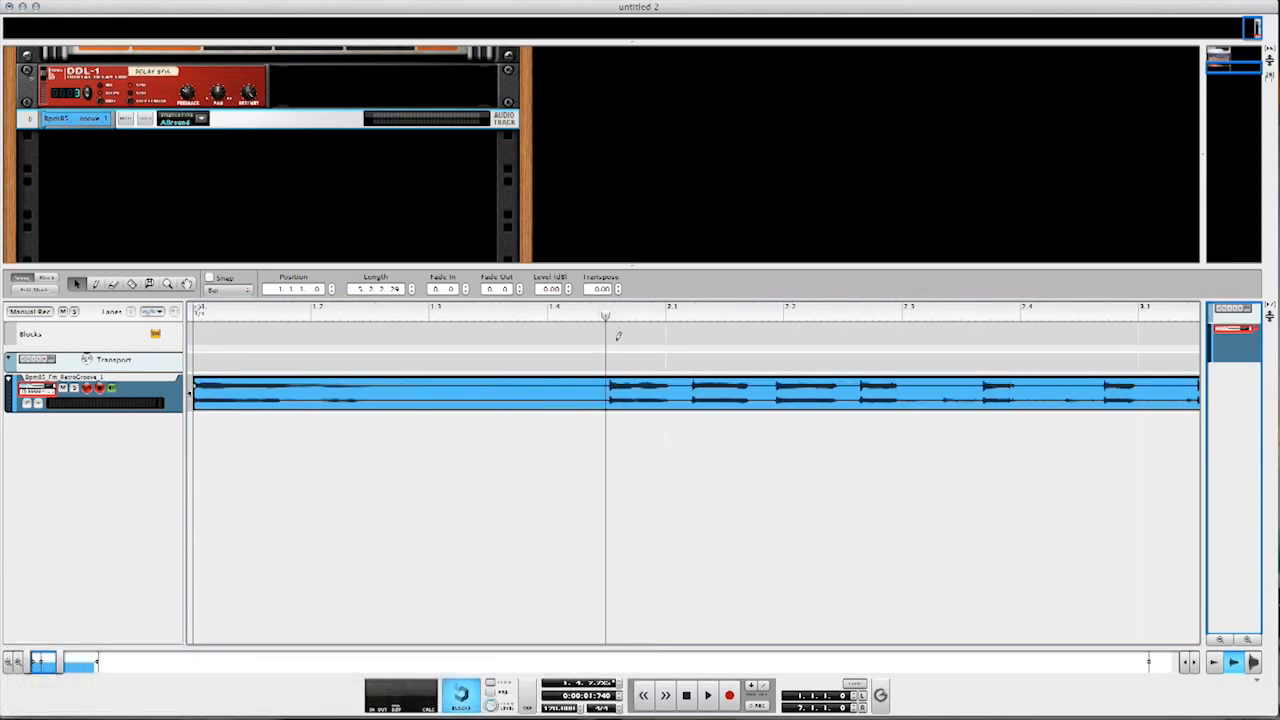
key("super+equal")
key("super+equal")
key("super+equal")
key("super+equal")
key("super+equal")
key("super+equal")
key("super+equal")
key("super+equal")
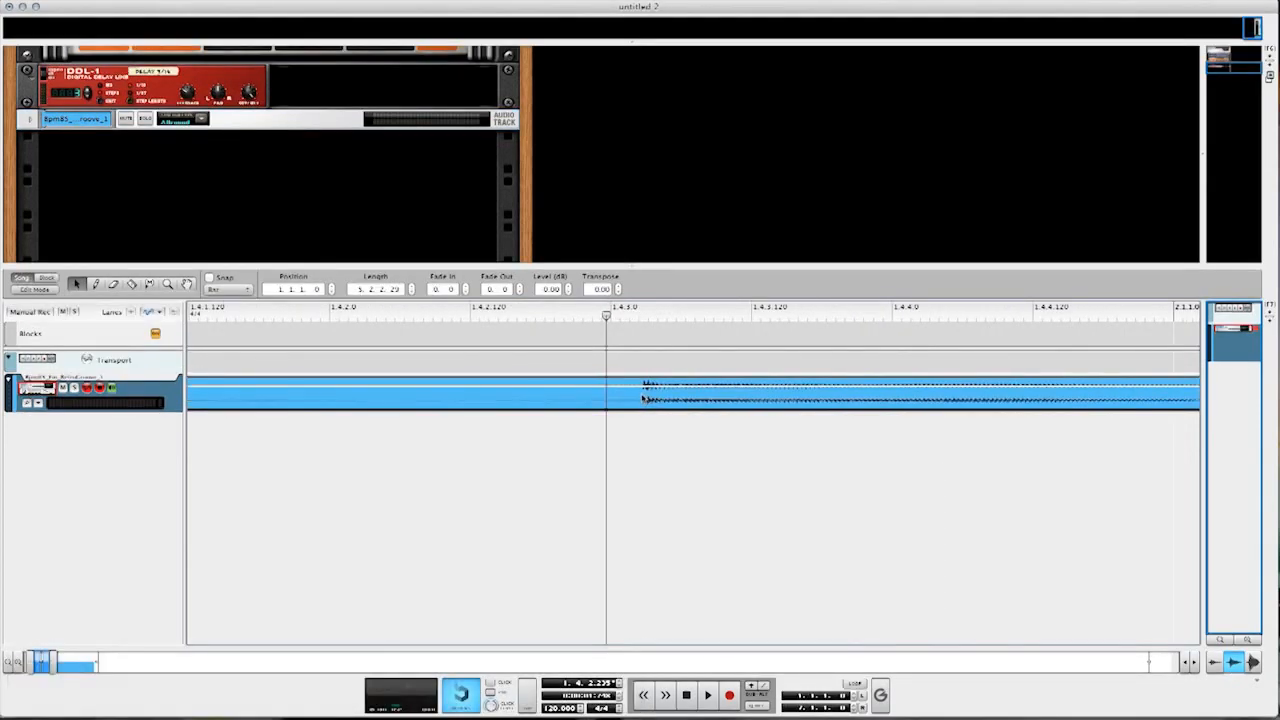
left_click(131, 284)
left_click(643, 402)
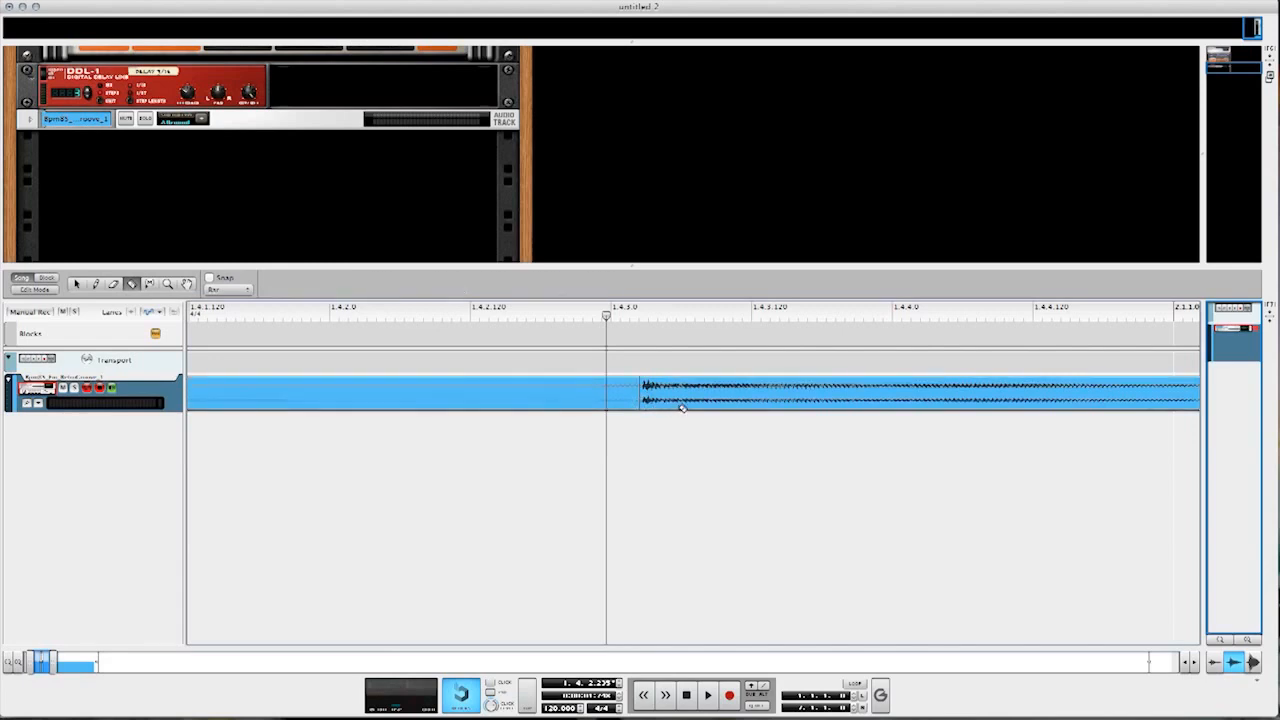
- Split the clip with the Razor tool just before the note attacks near 2.1.2.0, 2.2.1.0 and 2.2.3.120
scroll(689, 432, "right", 10)
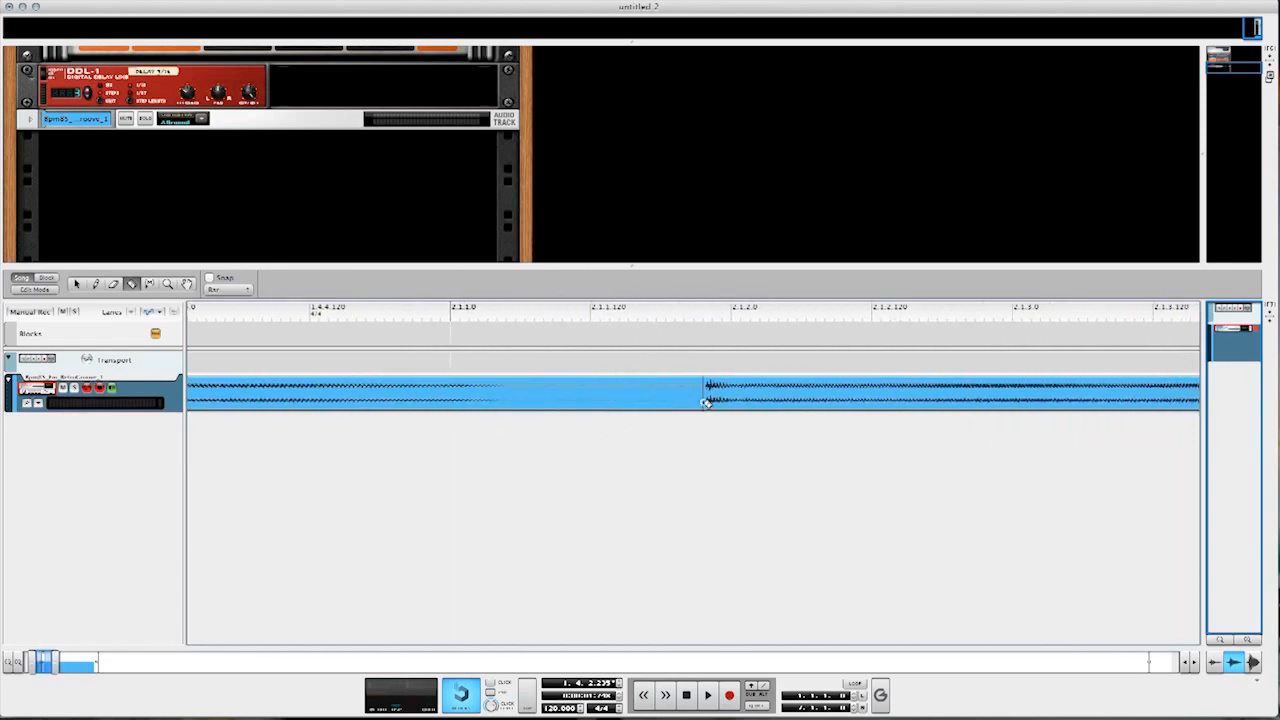
scroll(780, 410, "right", 9)
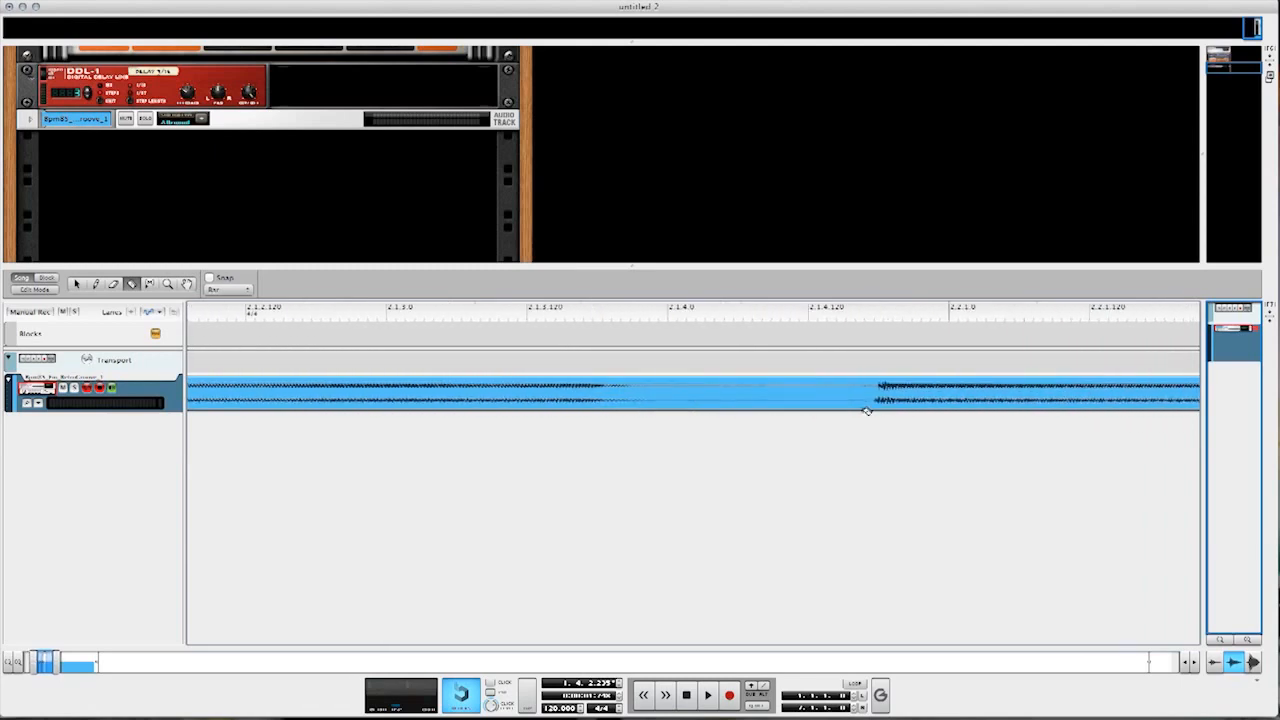
scroll(860, 405, "right", 1)
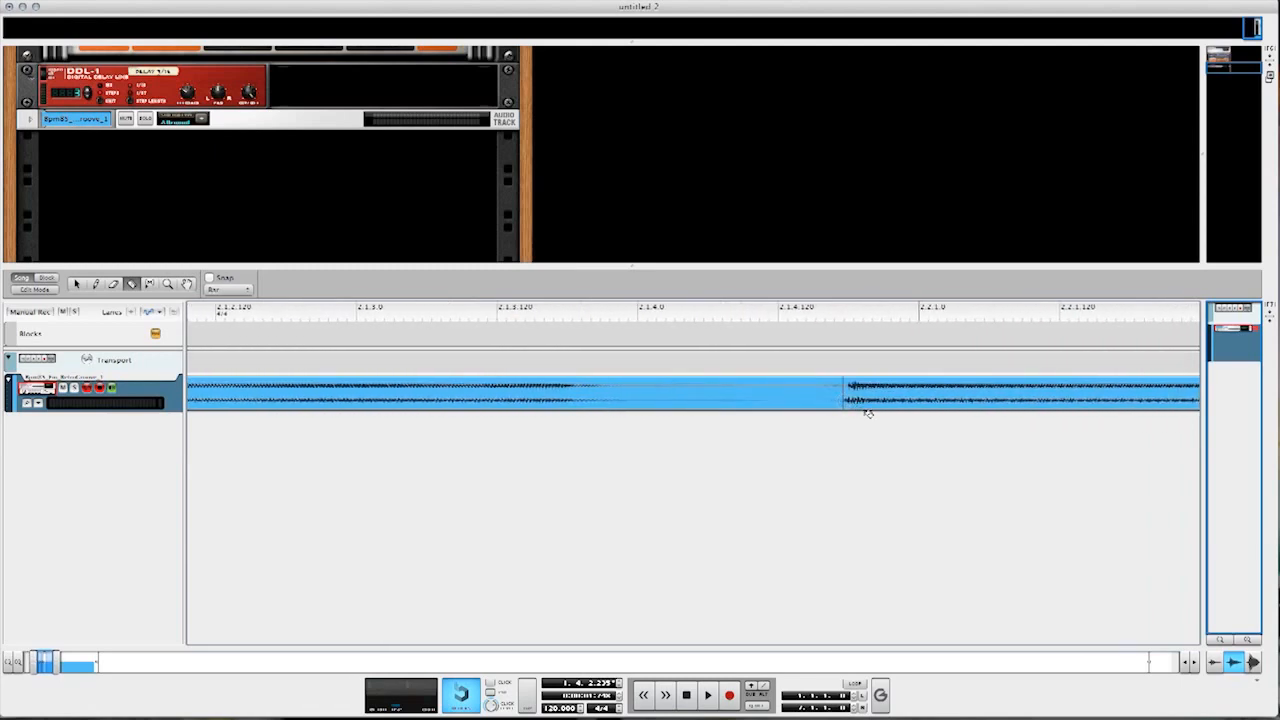
scroll(860, 410, "right", 12)
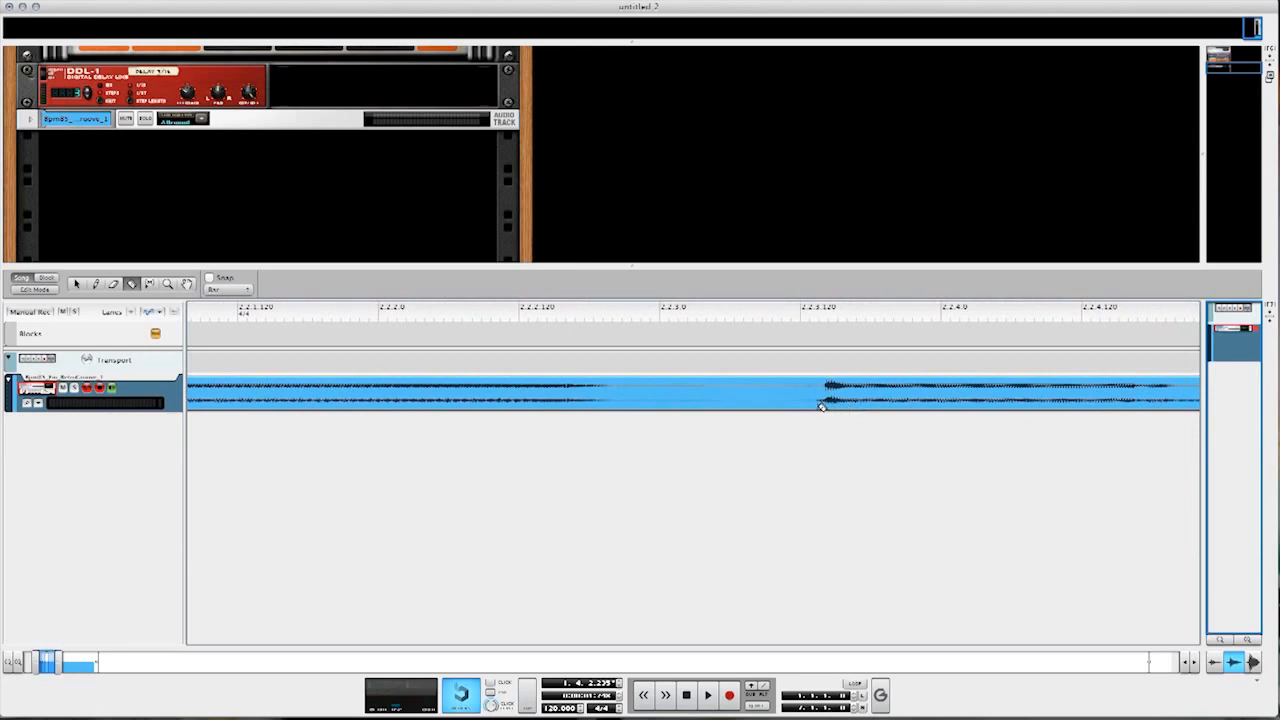
scroll(850, 408, "right", 9)
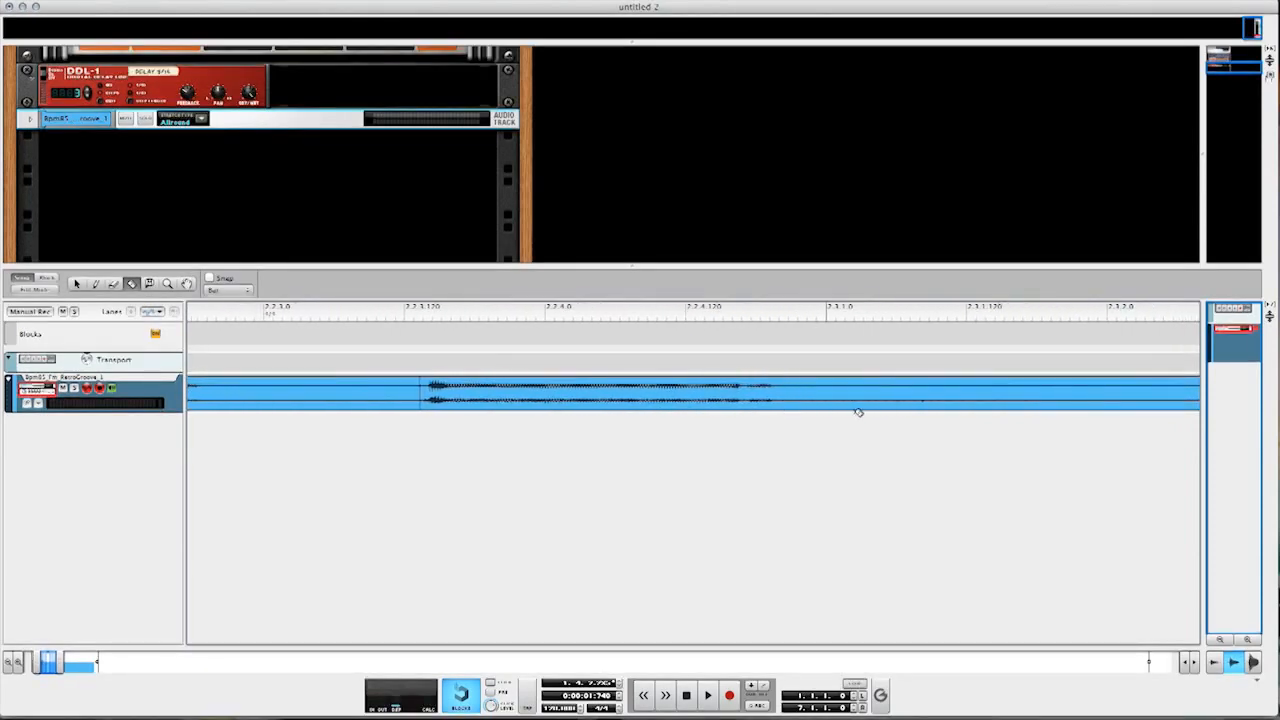
- Continue splitting the RetroGroove clip with the Razor tool just before each note attack from about 2.3.2.90 to 3.1.2.150
scroll(870, 411, "right", 5)
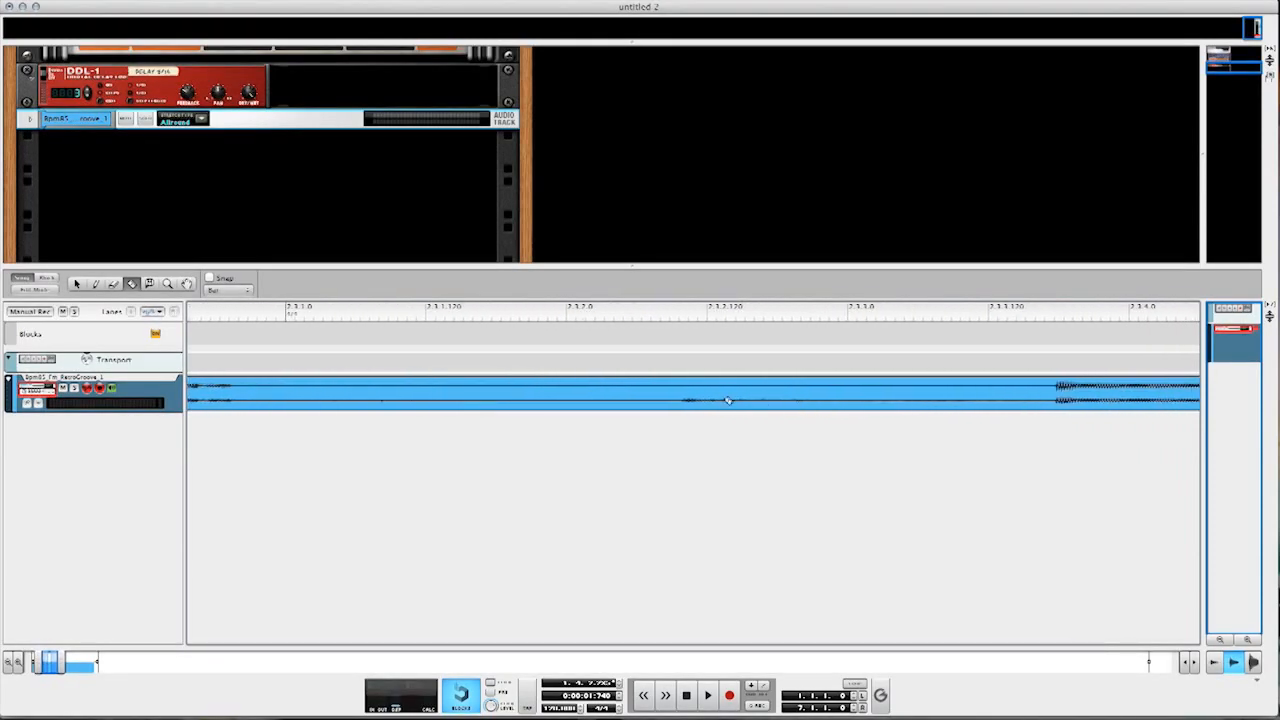
scroll(740, 415, "right", 10)
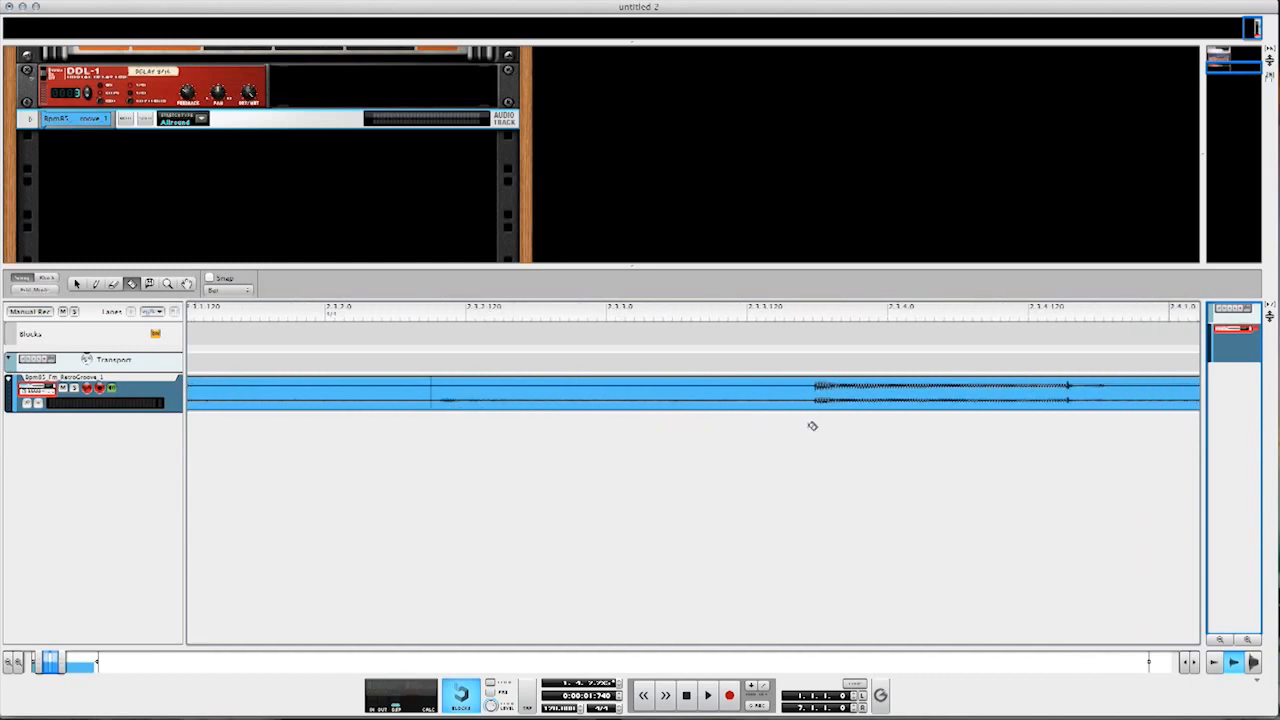
scroll(861, 420, "right", 4)
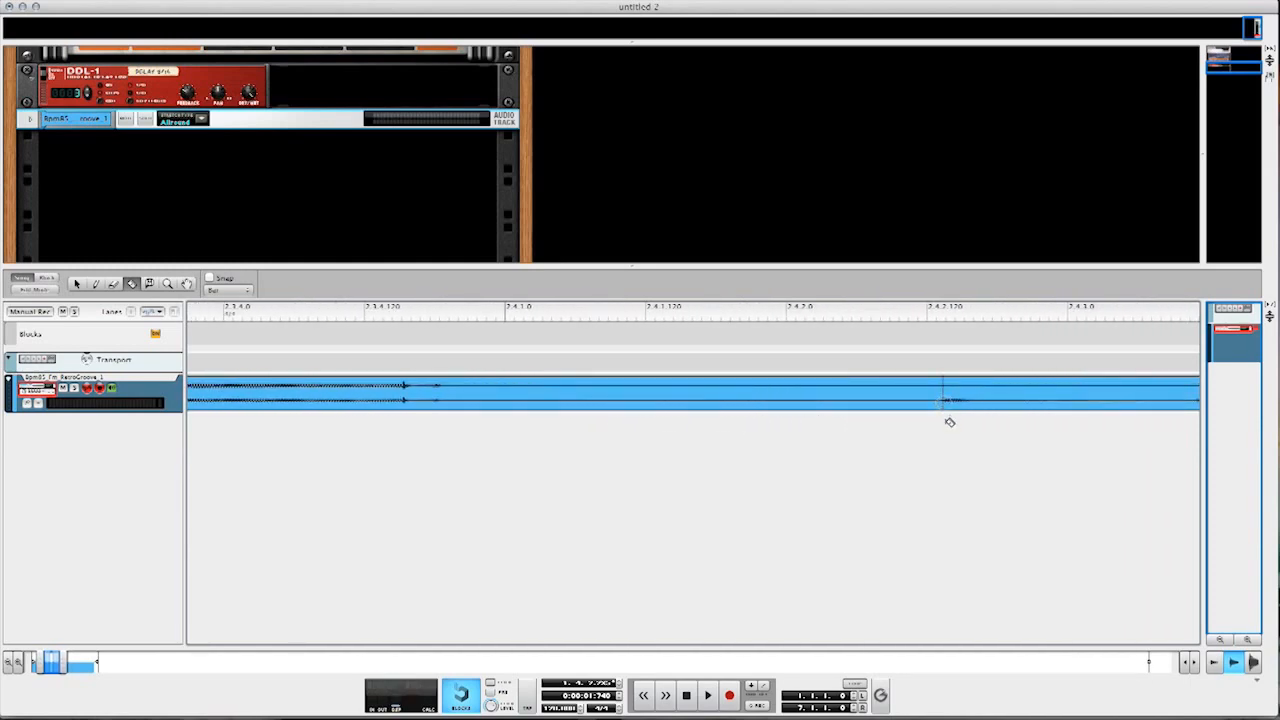
scroll(947, 423, "right", 15)
scroll(947, 423, "right", 5)
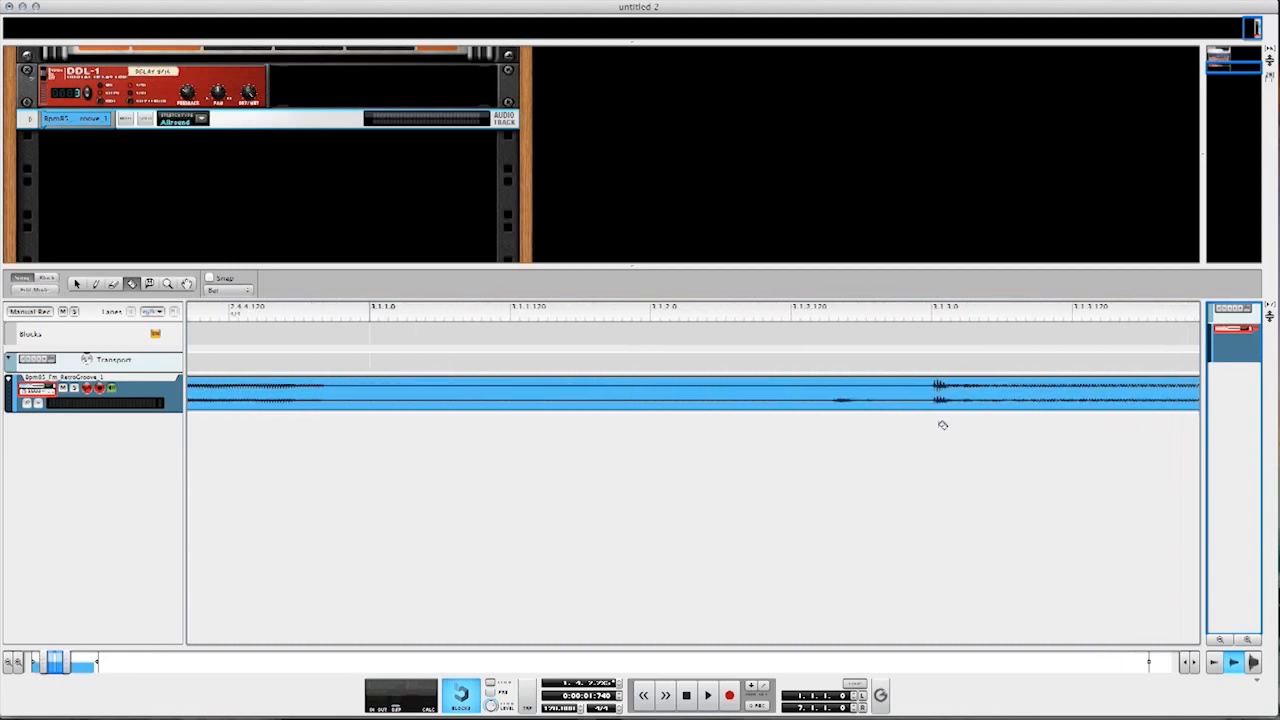
scroll(888, 424, "right", 17)
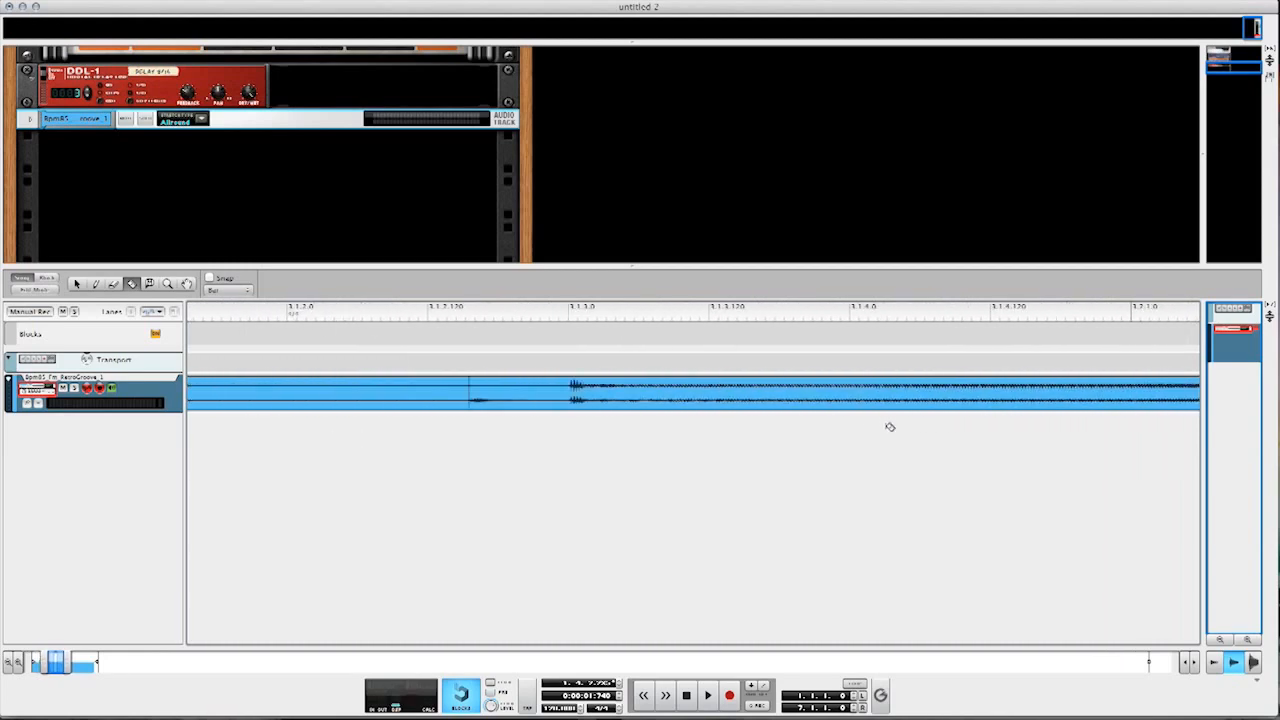
- Split the clip with the Razor tool just before the note attacks slightly after 3.2.3.0 and 3.3.3.0
scroll(909, 425, "right", 4)
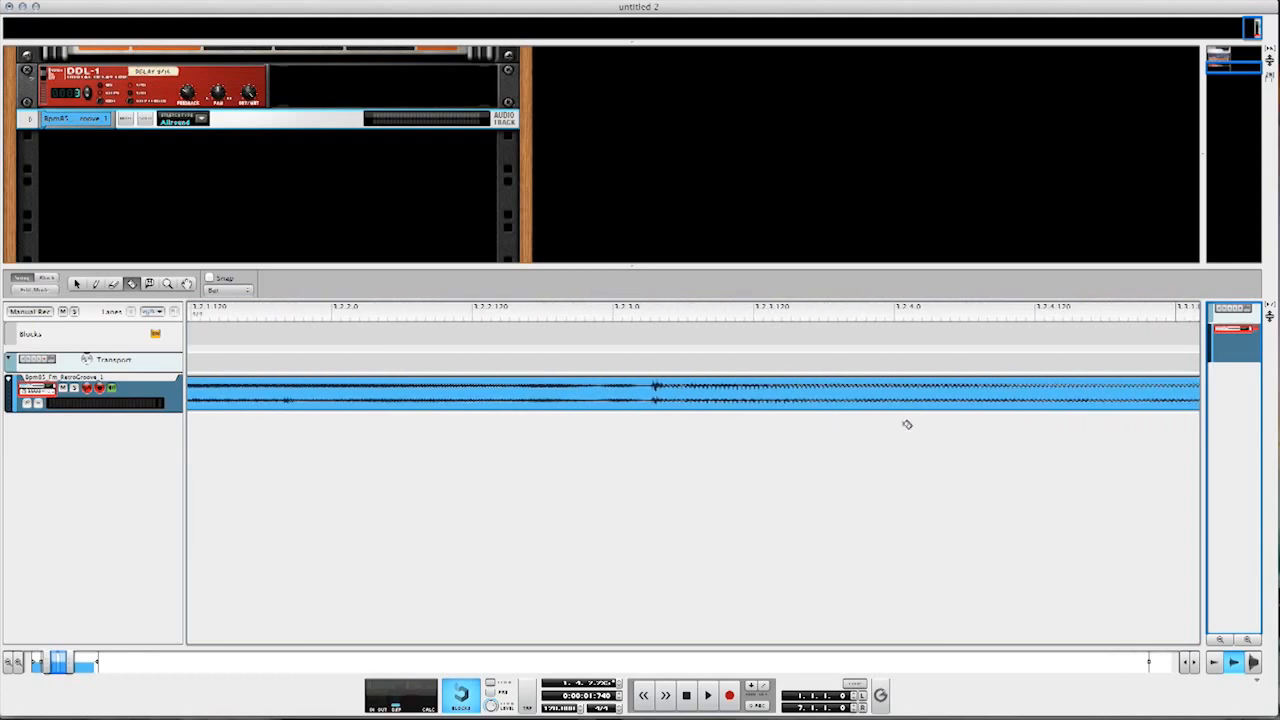
right_click(642, 401)
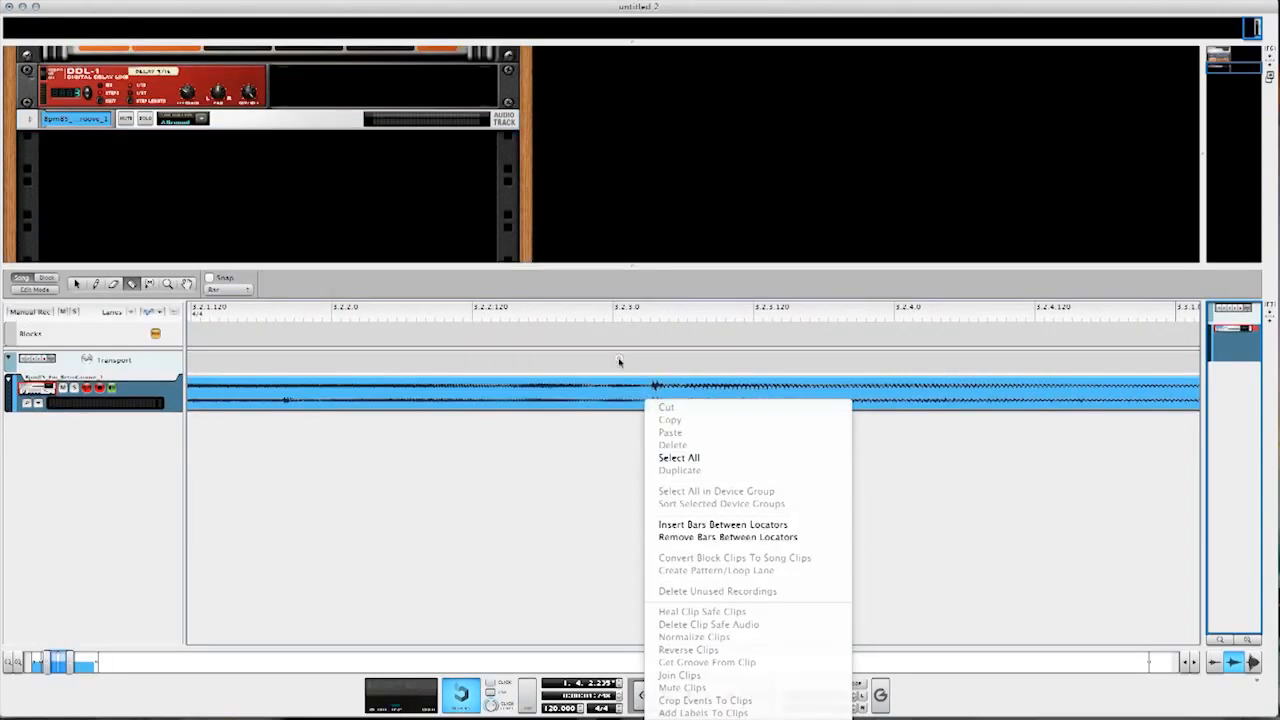
left_click(617, 360)
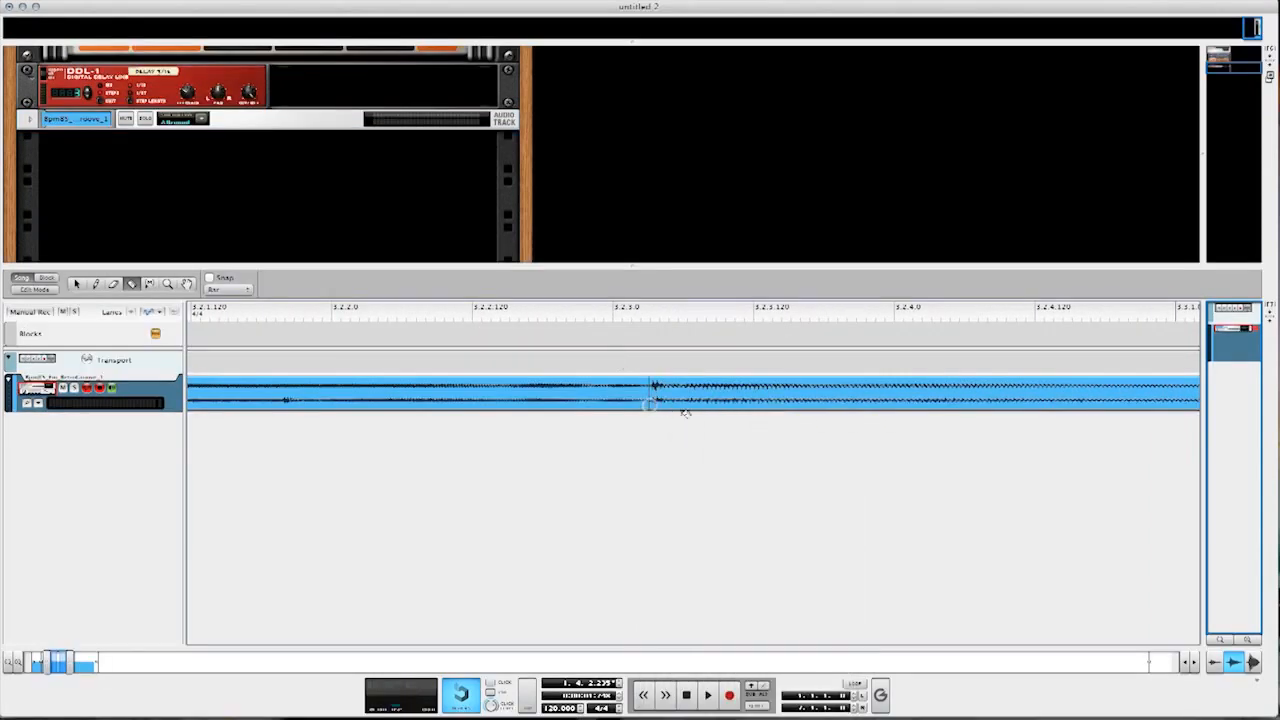
scroll(685, 413, "right", 15)
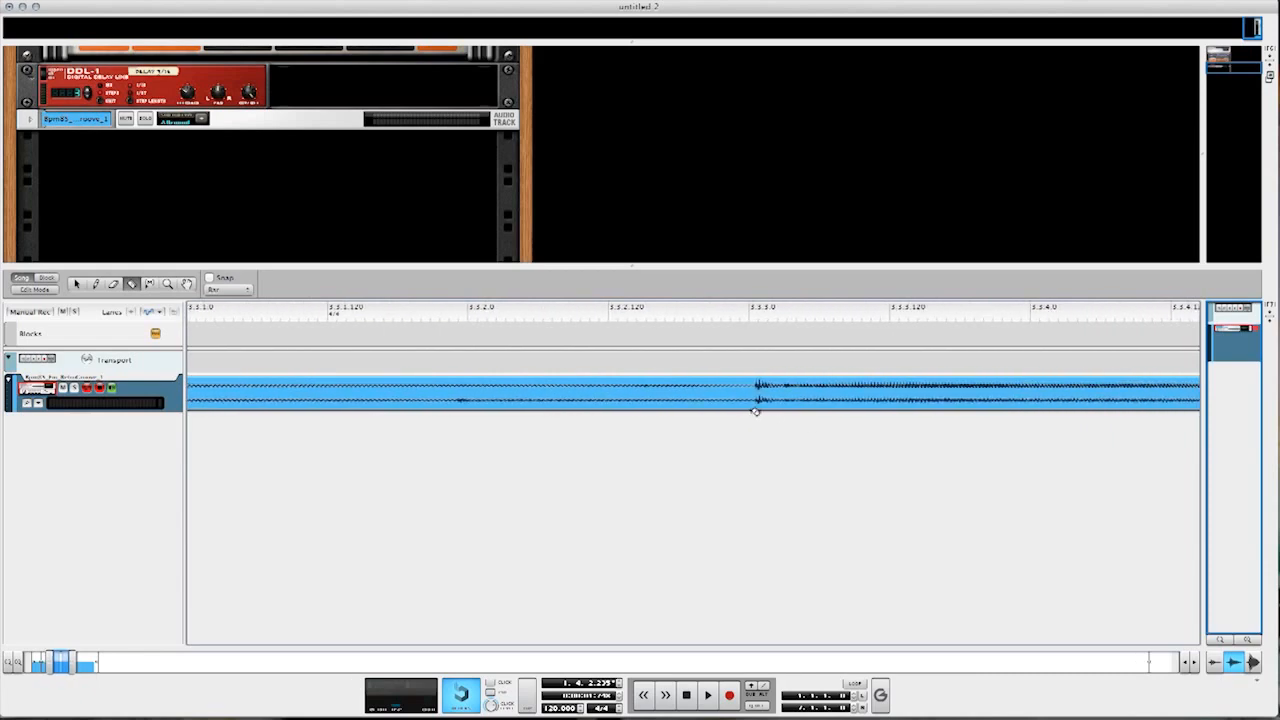
scroll(796, 420, "right", 10)
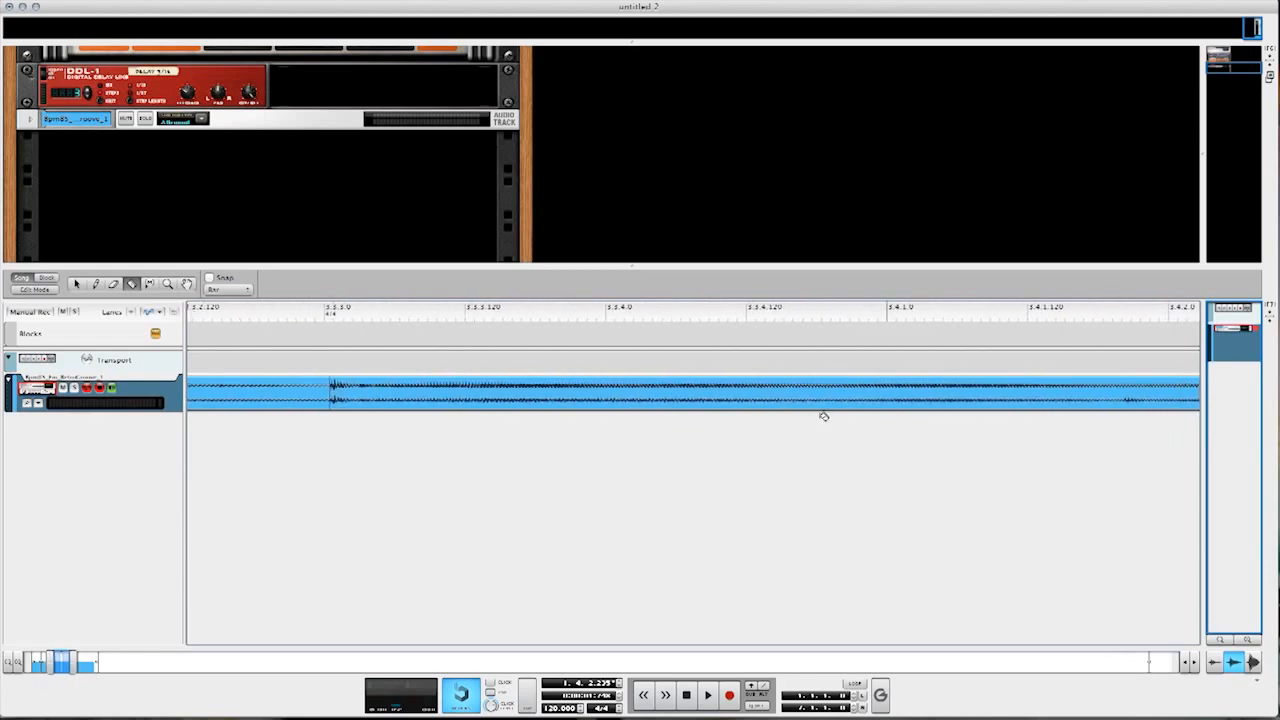
- Split the clip with the Razor tool just before the notes near 4.3.4.0, 4.4.2.200 and 5.1.1.155
scroll(880, 430, "right", 10)
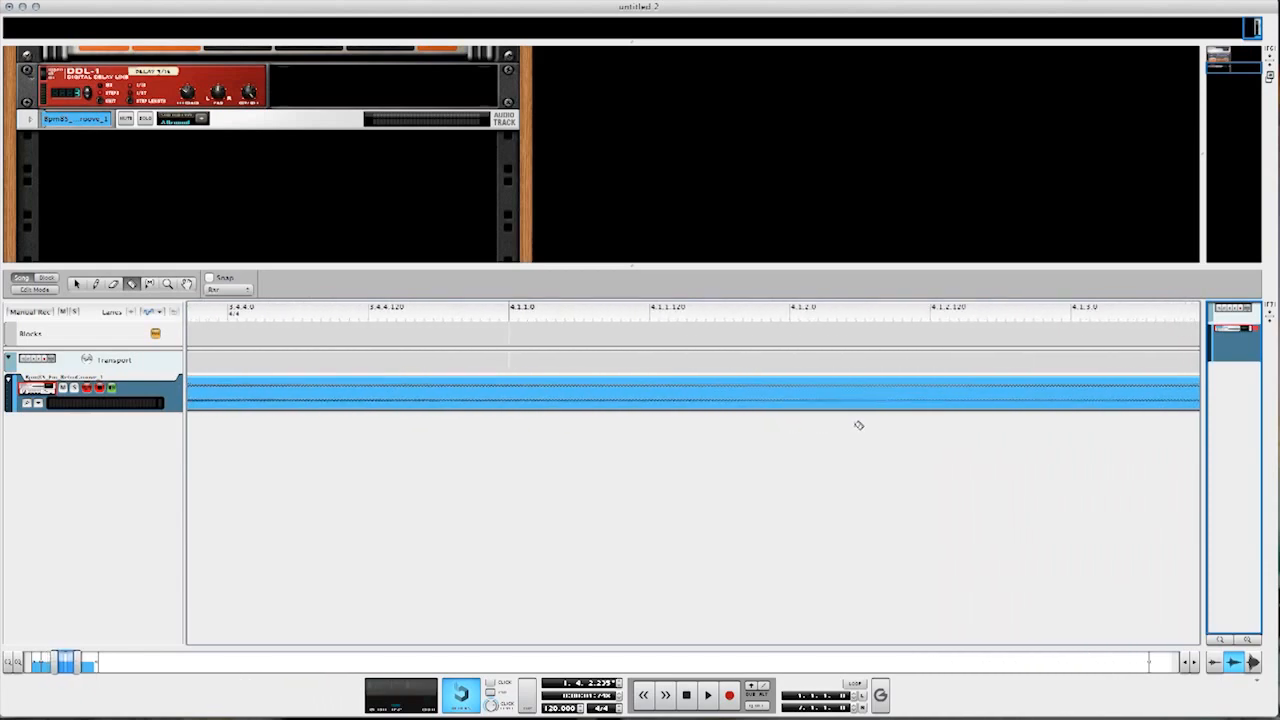
scroll(922, 439, "right", 10)
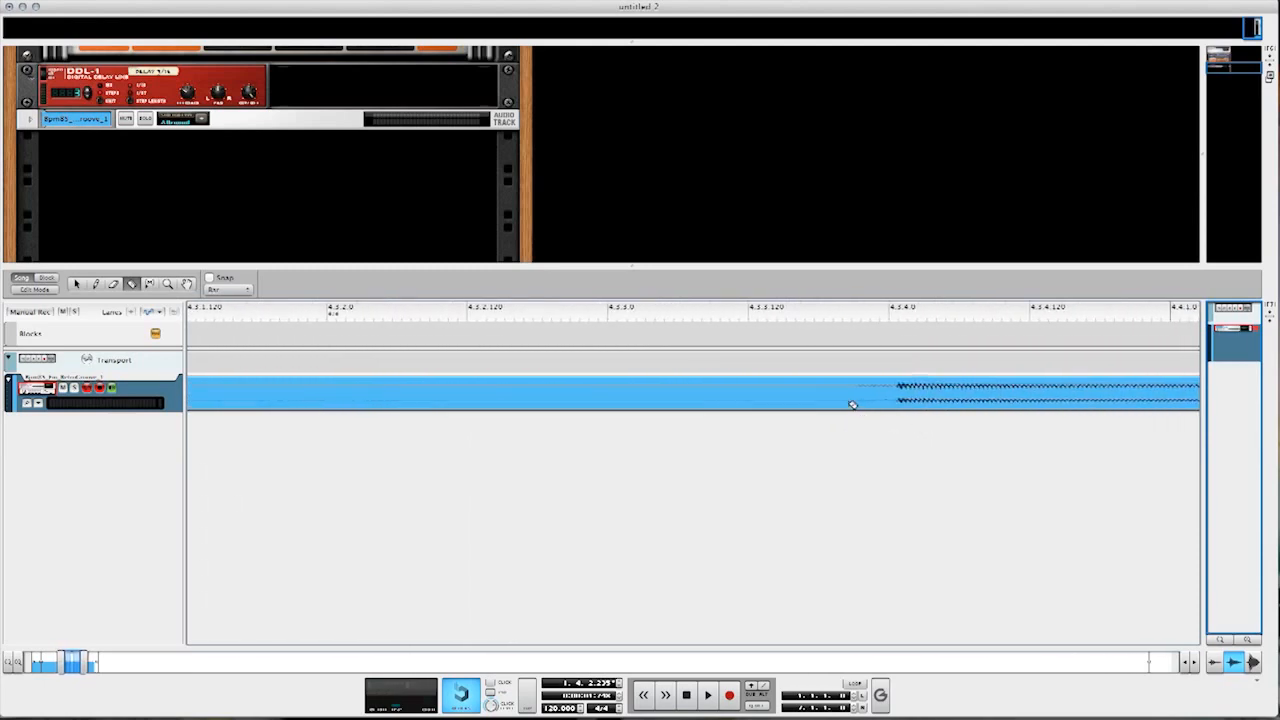
scroll(909, 420, "right", 10)
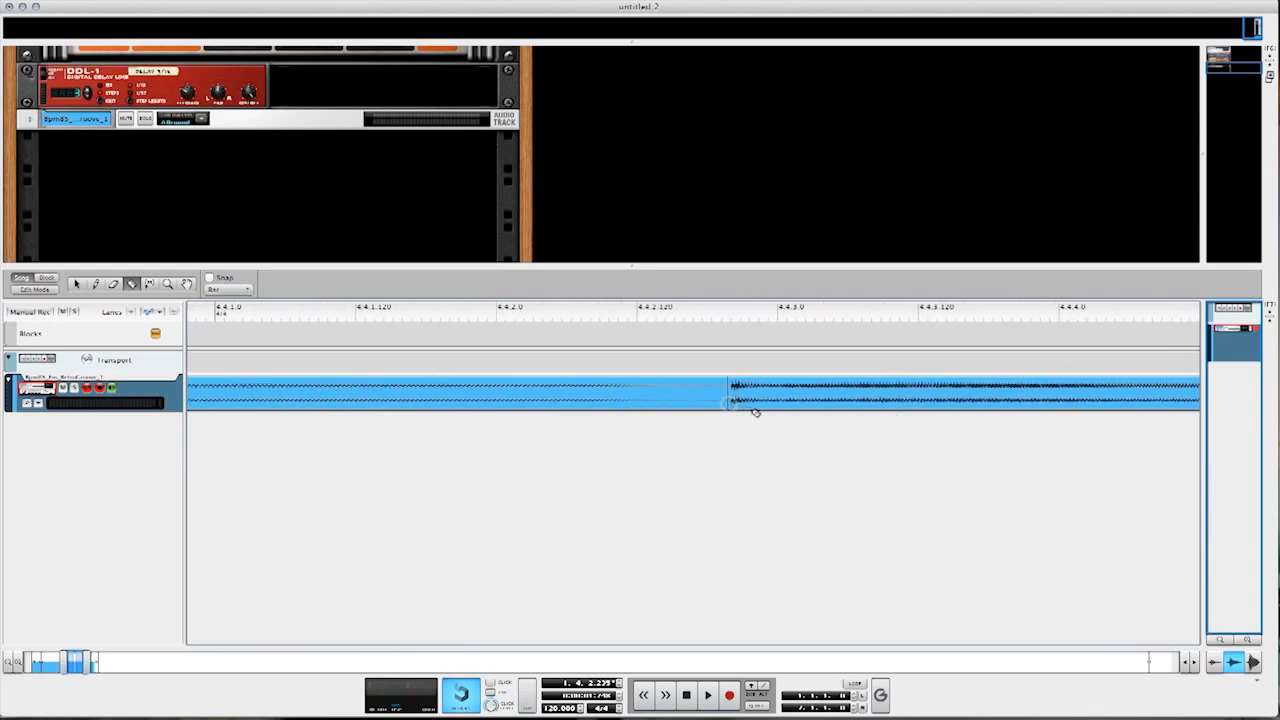
scroll(826, 423, "right", 8)
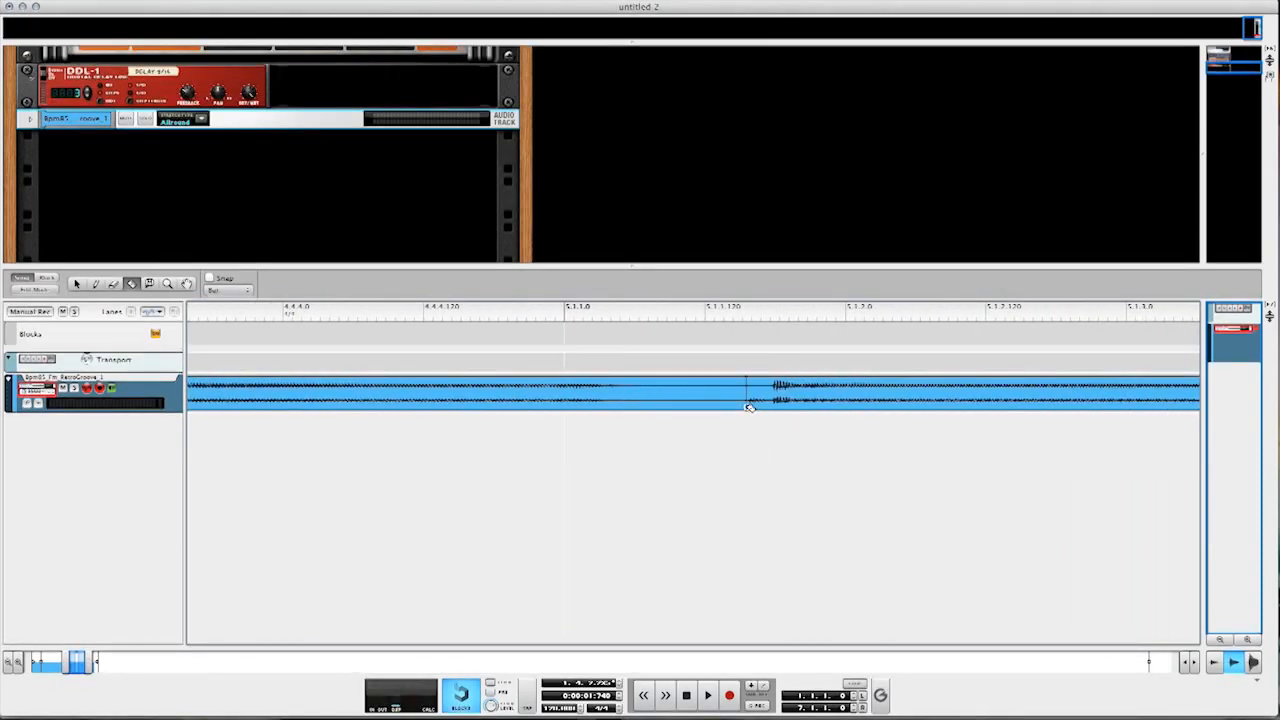
- Split the clip with the Razor tool just before each note attack from about 5.1.4.115 to 5.4.1.25
scroll(823, 423, "right", 10)
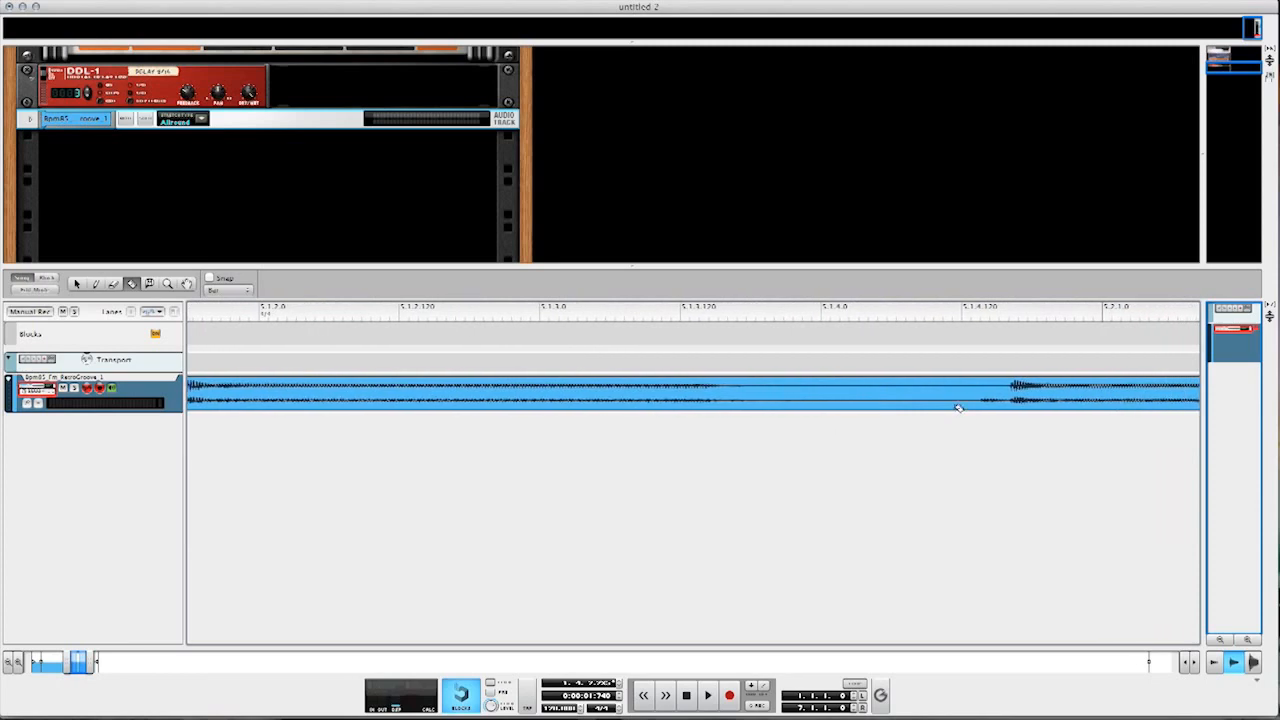
scroll(963, 410, "right", 10)
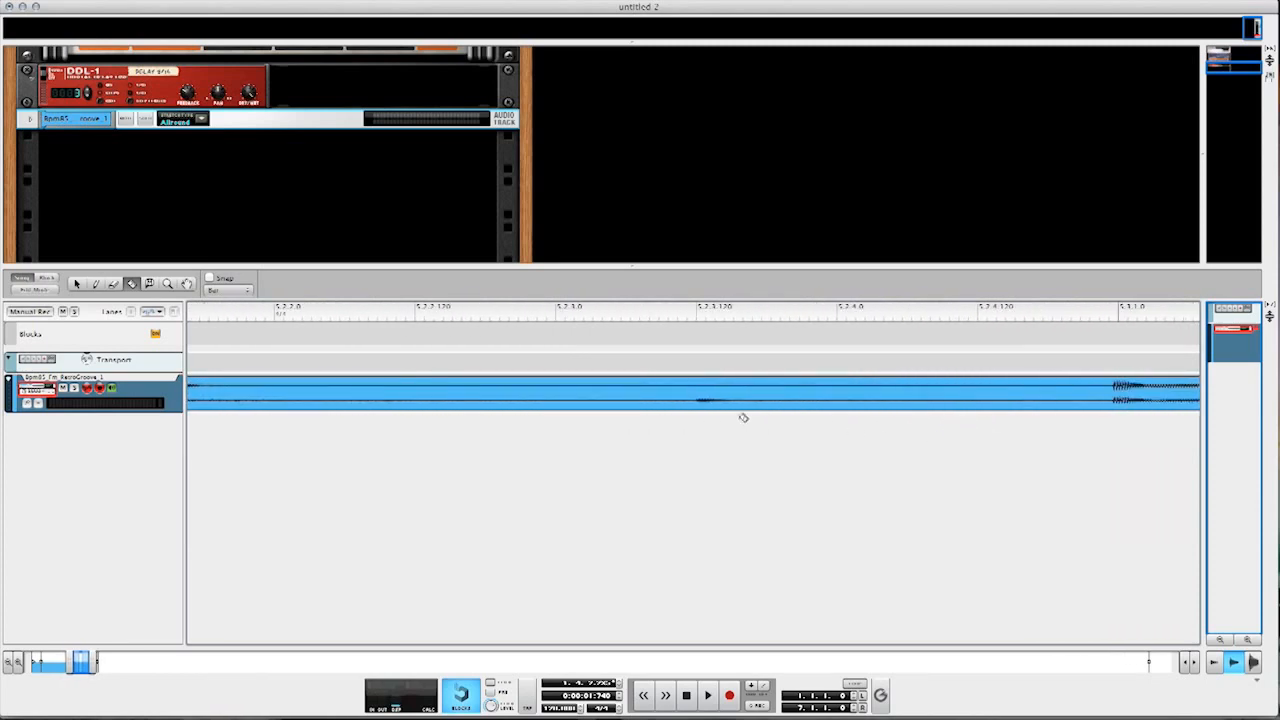
left_click(640, 405)
scroll(1100, 440, "right", 10)
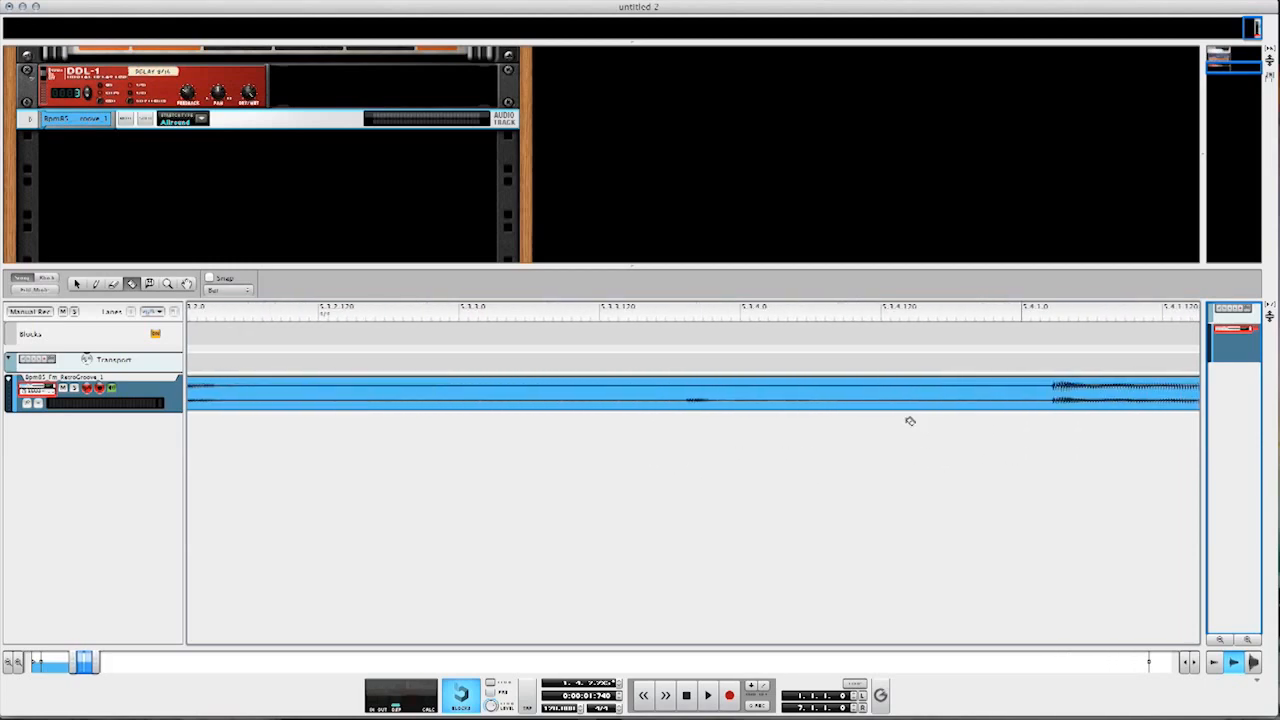
left_click(685, 405)
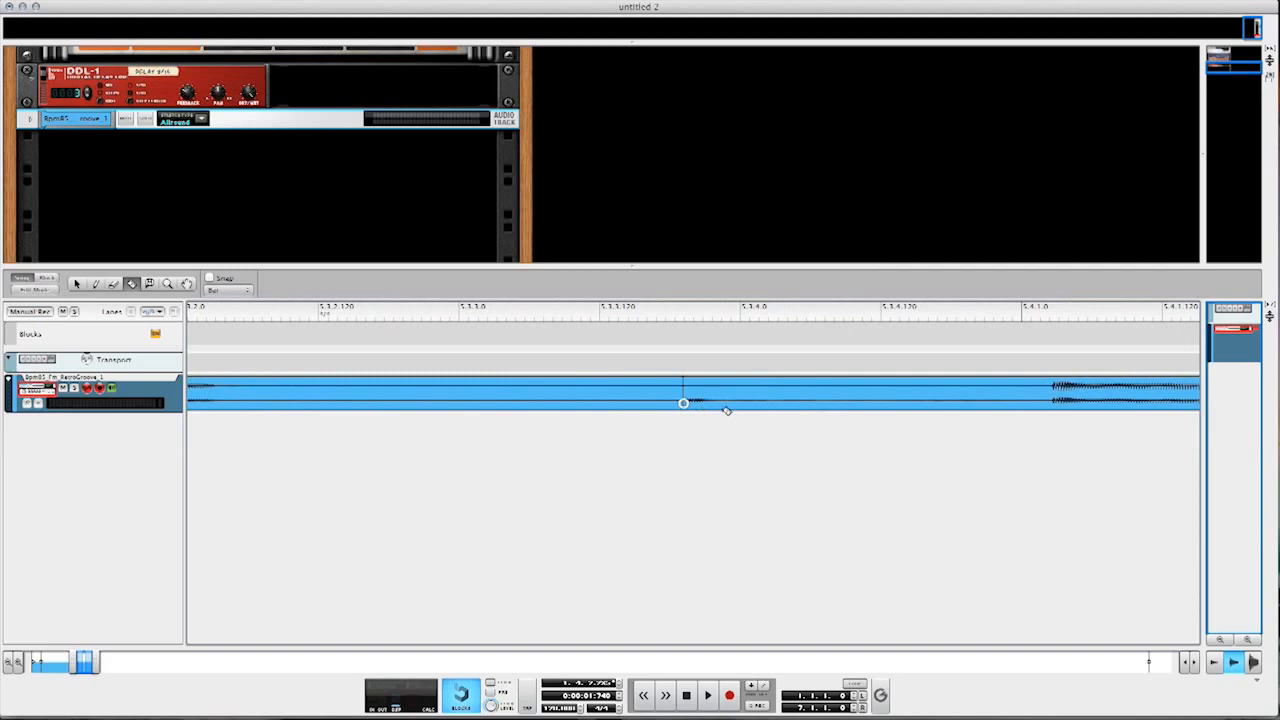
left_click(1051, 404)
- Split the last part of the clip with the Razor tool just before the notes near 5.4.4.0, 6.1.4.0 and 6.2.4.75
scroll(1051, 404, "right", 8)
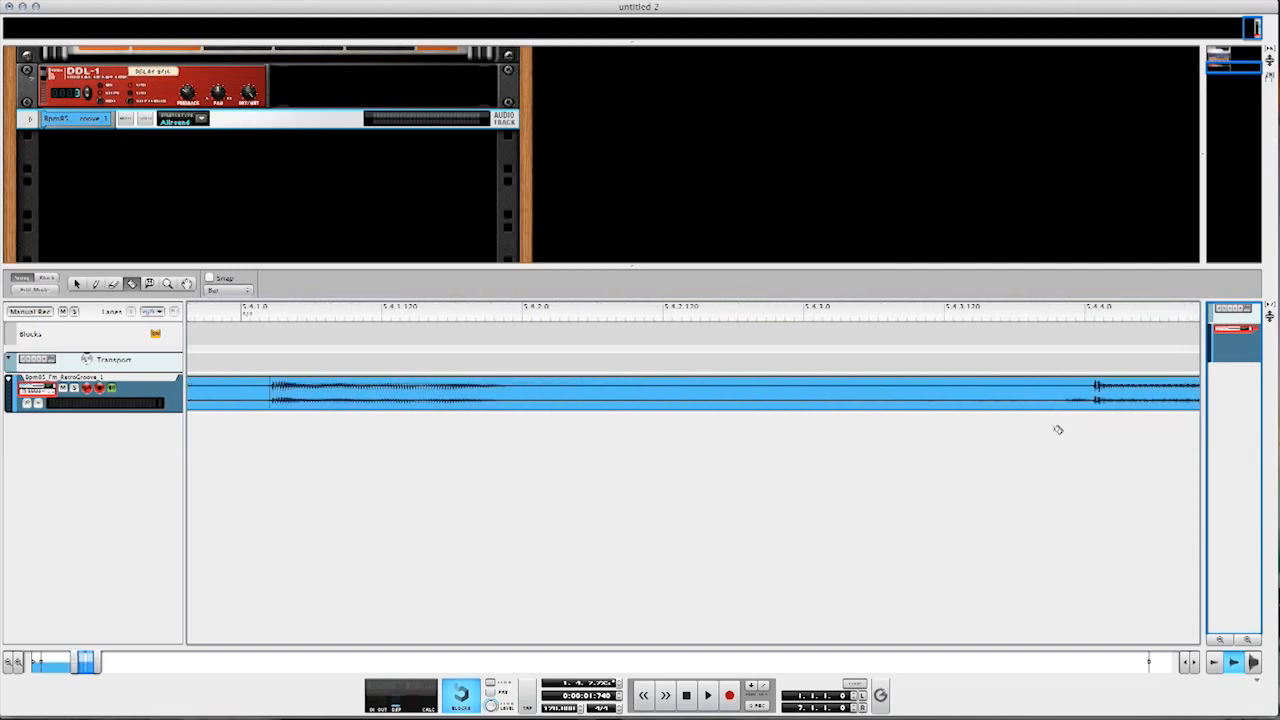
left_click(954, 405)
scroll(985, 423, "right", 10)
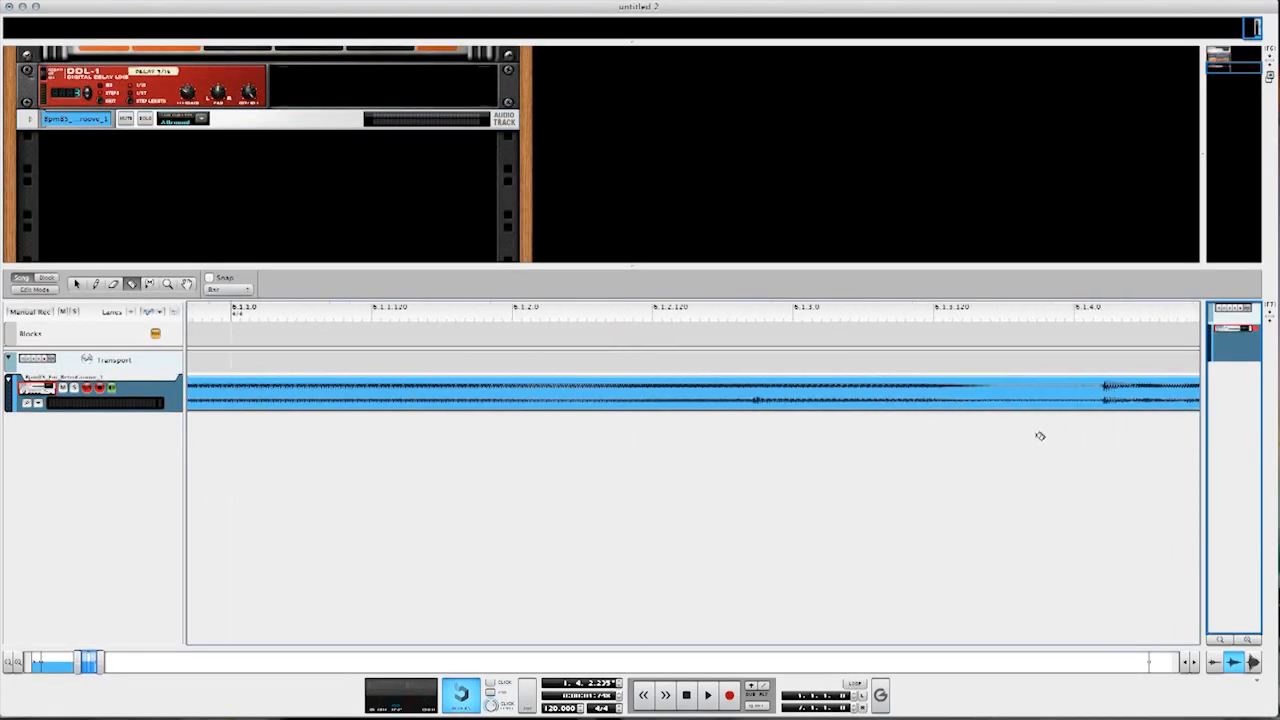
left_click(1072, 403)
scroll(1043, 430, "right", 12)
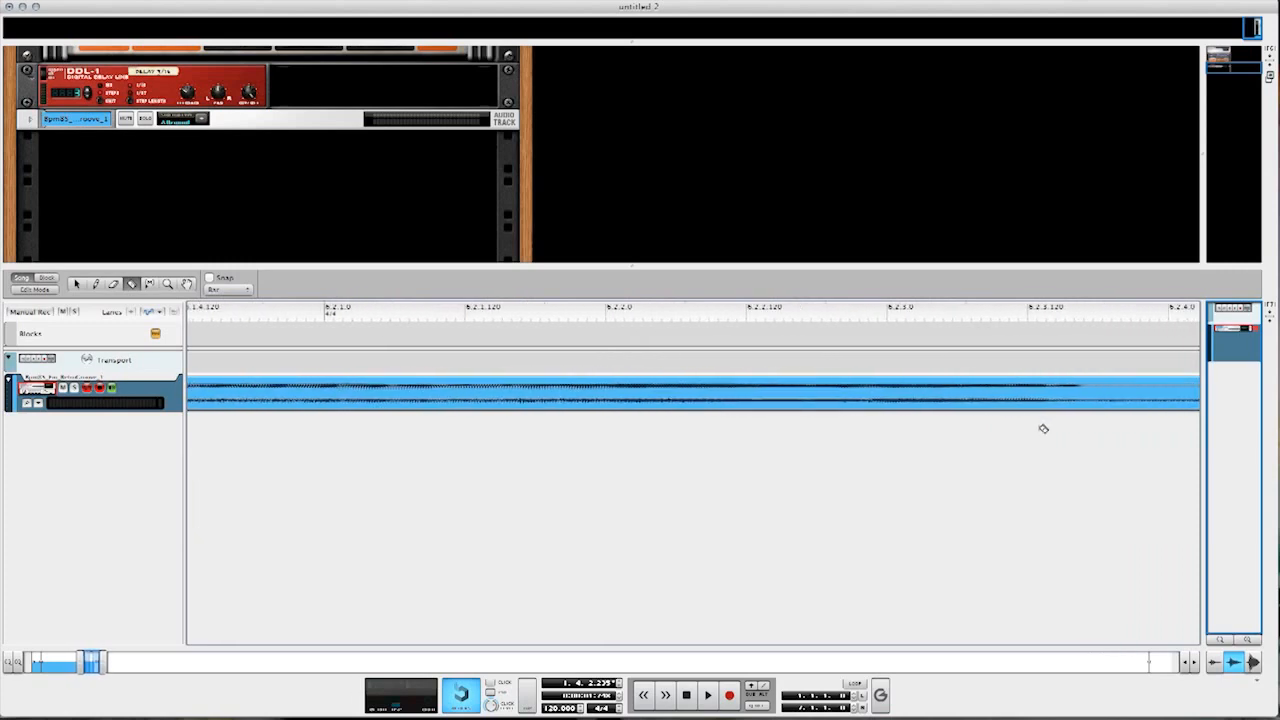
left_click(839, 403)
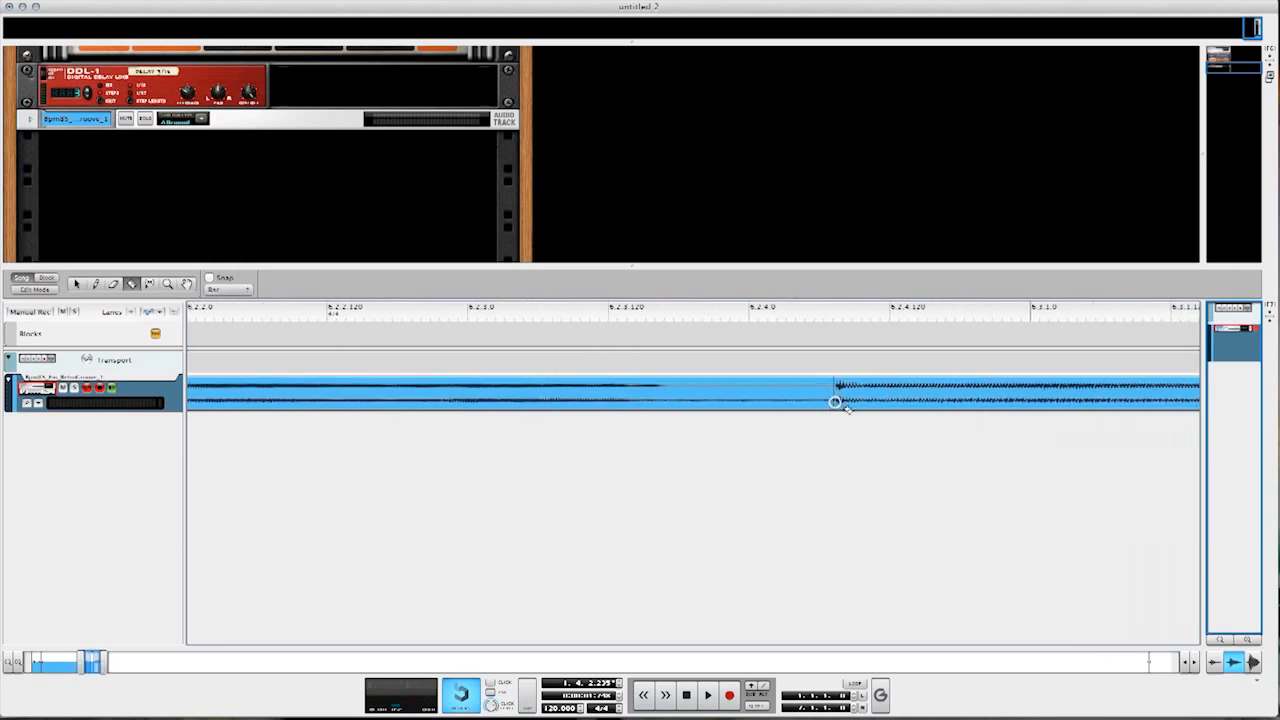
scroll(883, 420, "right", 12)
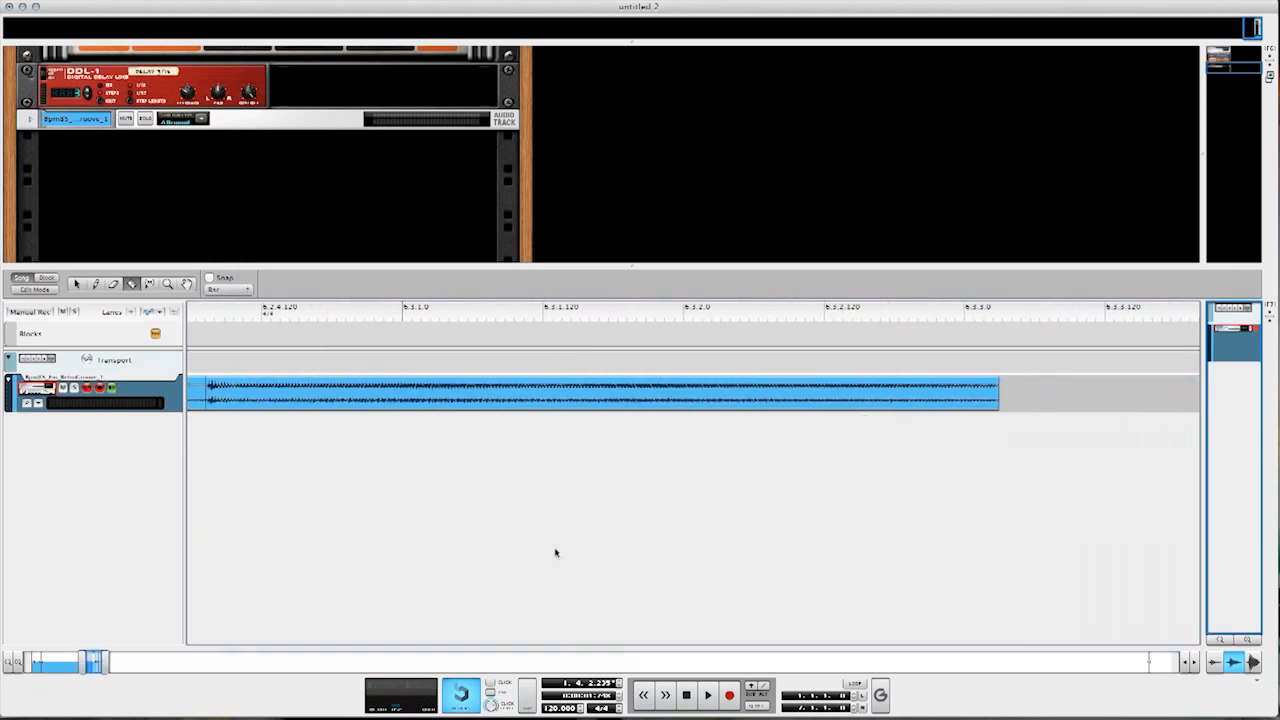
- Go through the slices of the whole loop one after another with the Selection tool to count them
key("super+minus")
key("super+minus")
key("super+minus")
key("super+minus")
key("super+minus")
key("super+minus")
key("super+minus")
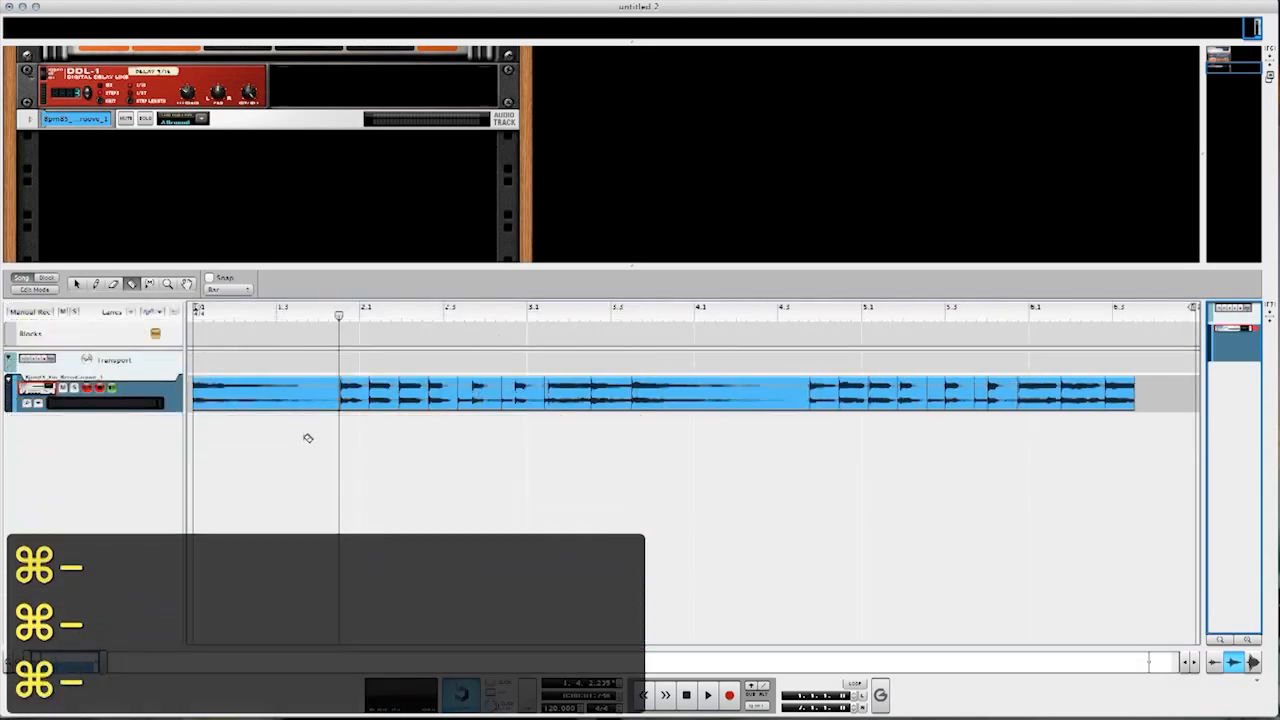
left_click(76, 284)
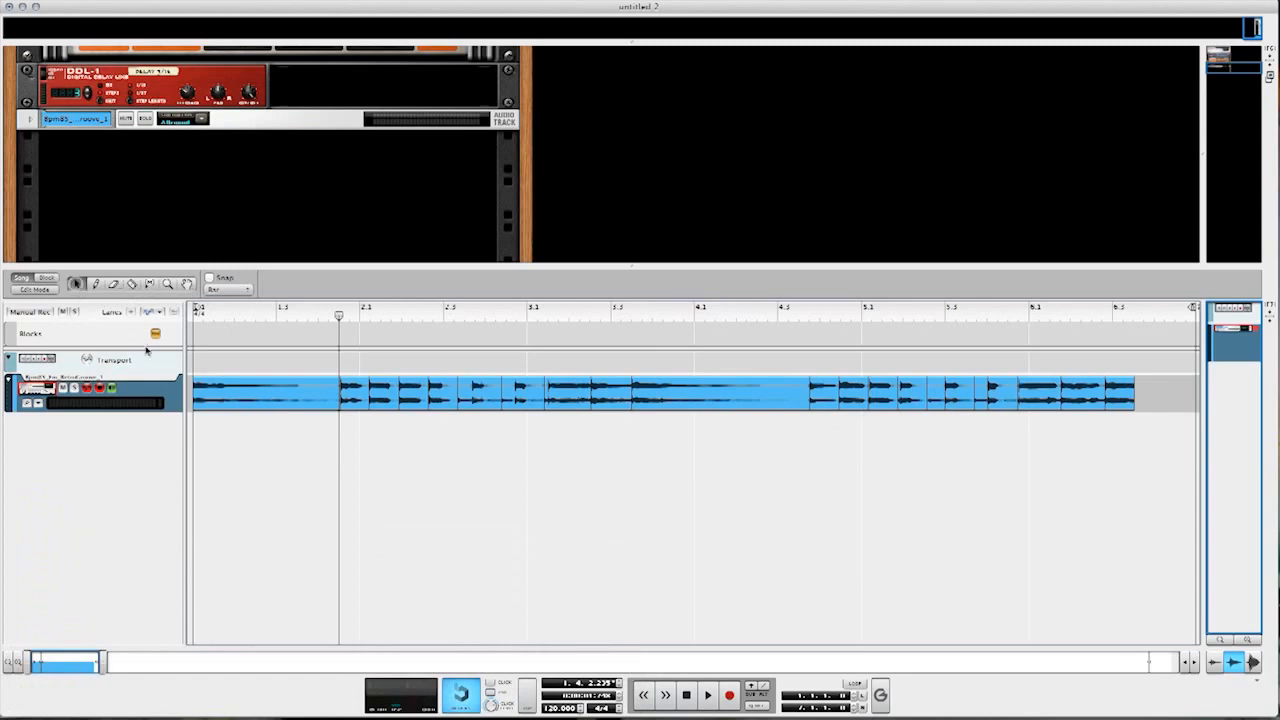
left_click(288, 401)
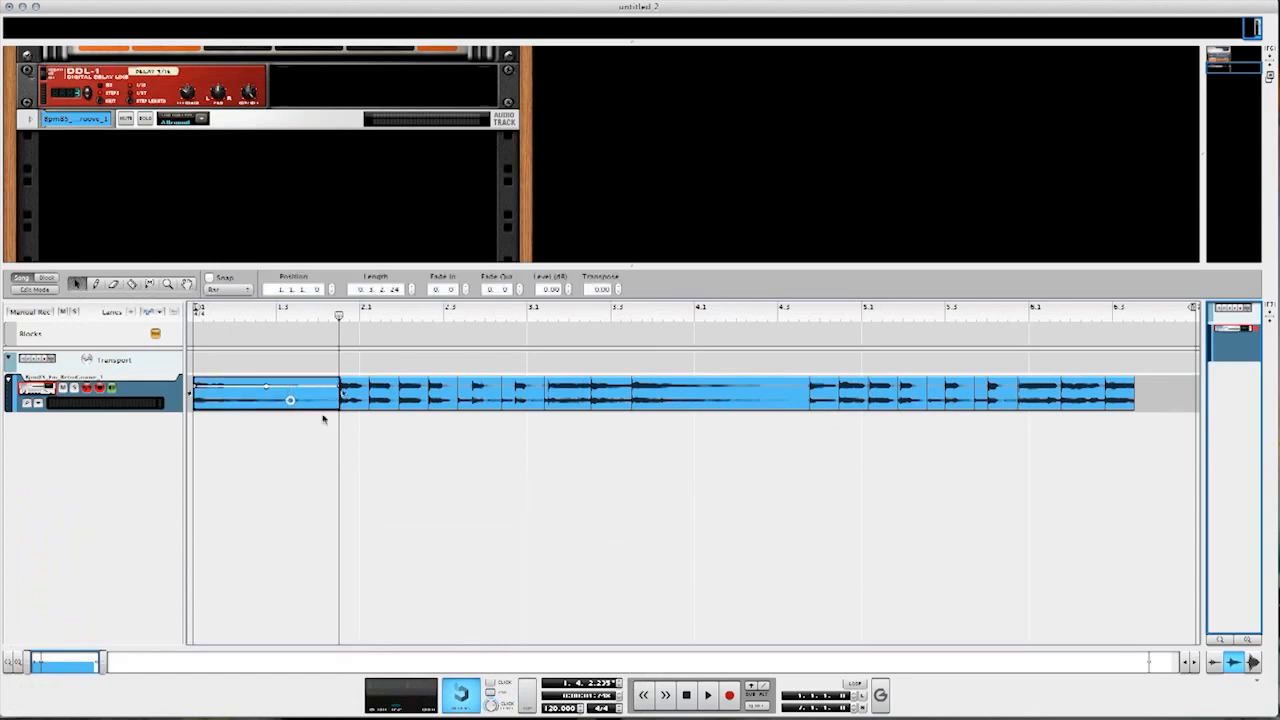
left_click(356, 407)
left_click(383, 408)
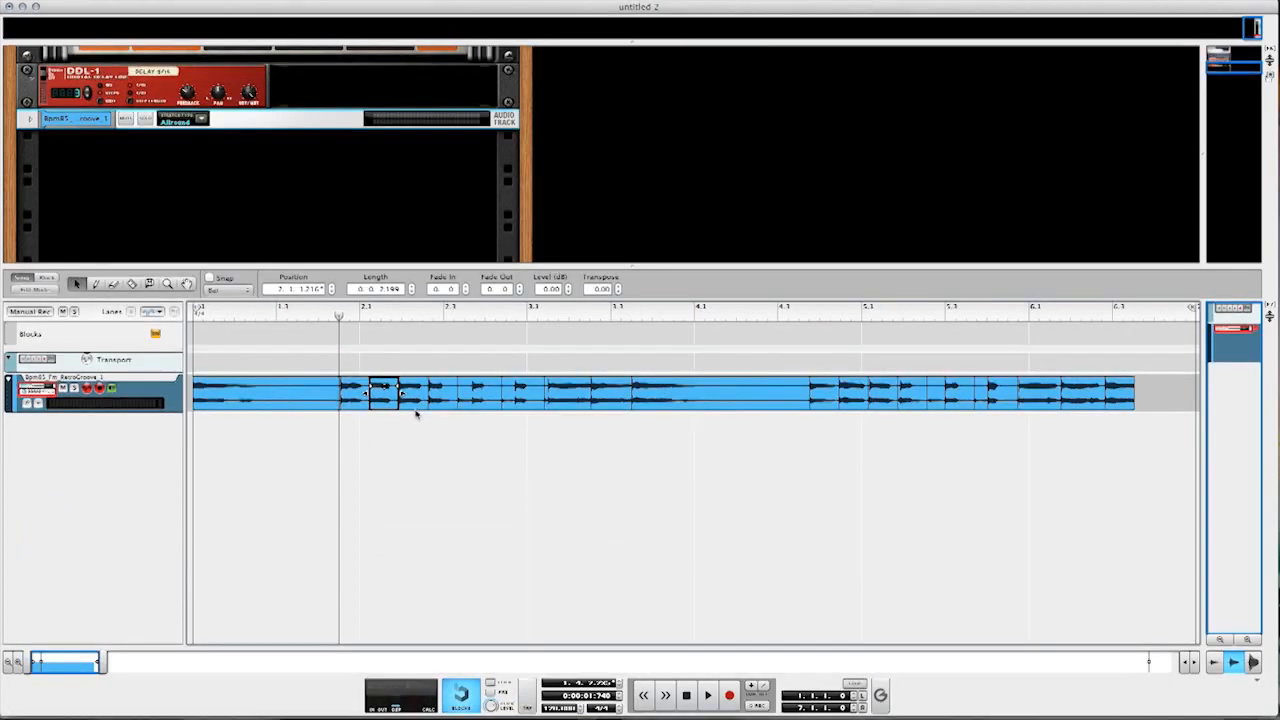
left_click(418, 402)
left_click(448, 402)
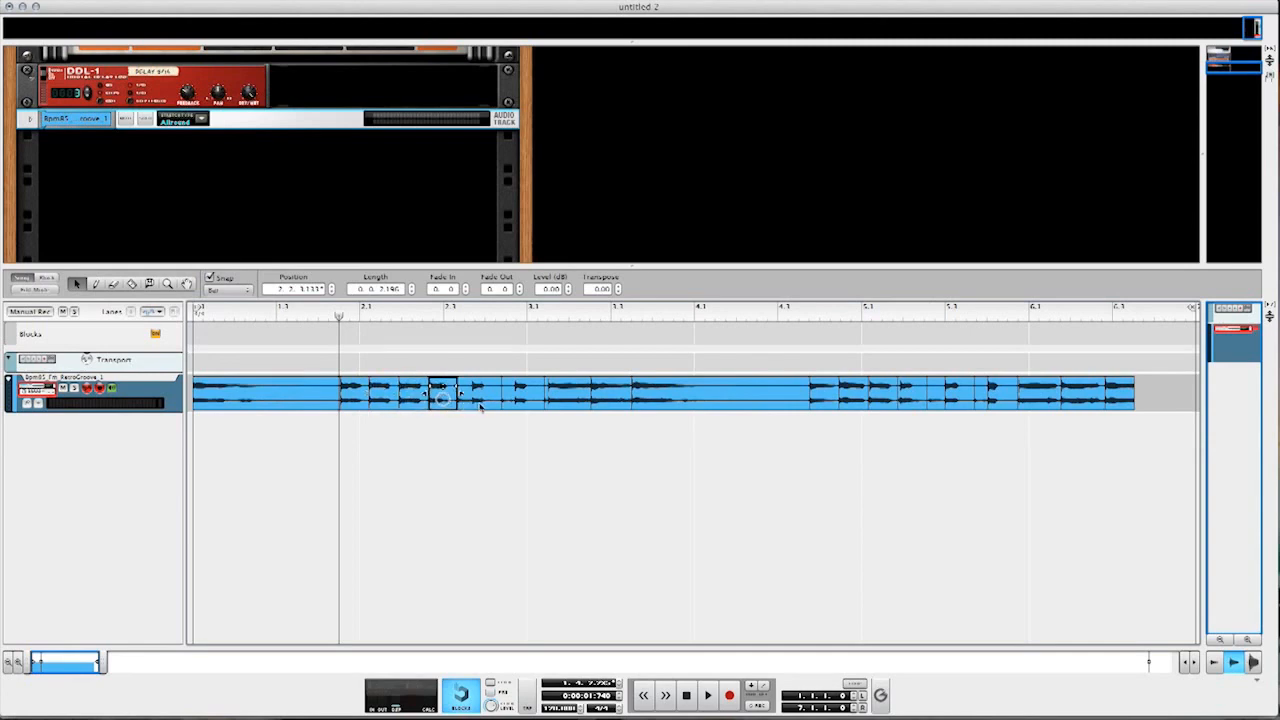
left_click(485, 403)
left_click(530, 403)
left_click(565, 403)
left_click(608, 403)
left_click(660, 405)
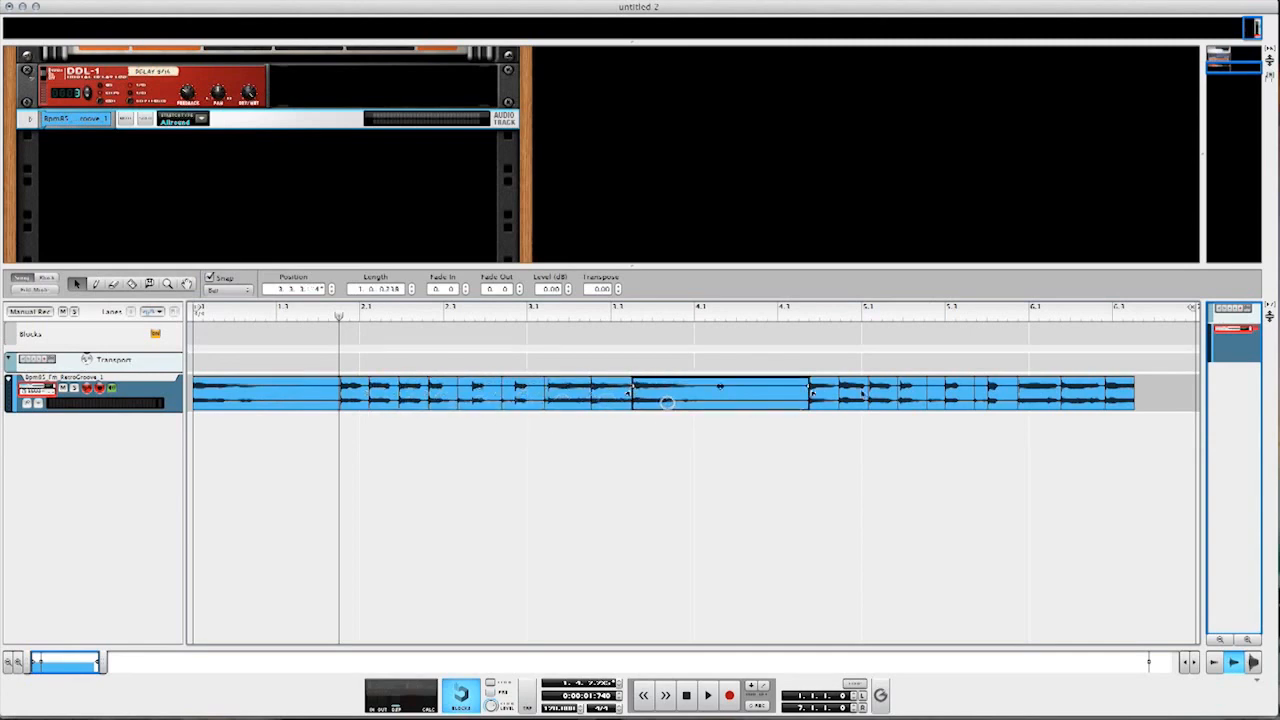
left_click(830, 402)
left_click(857, 401)
left_click(884, 402)
left_click(914, 402)
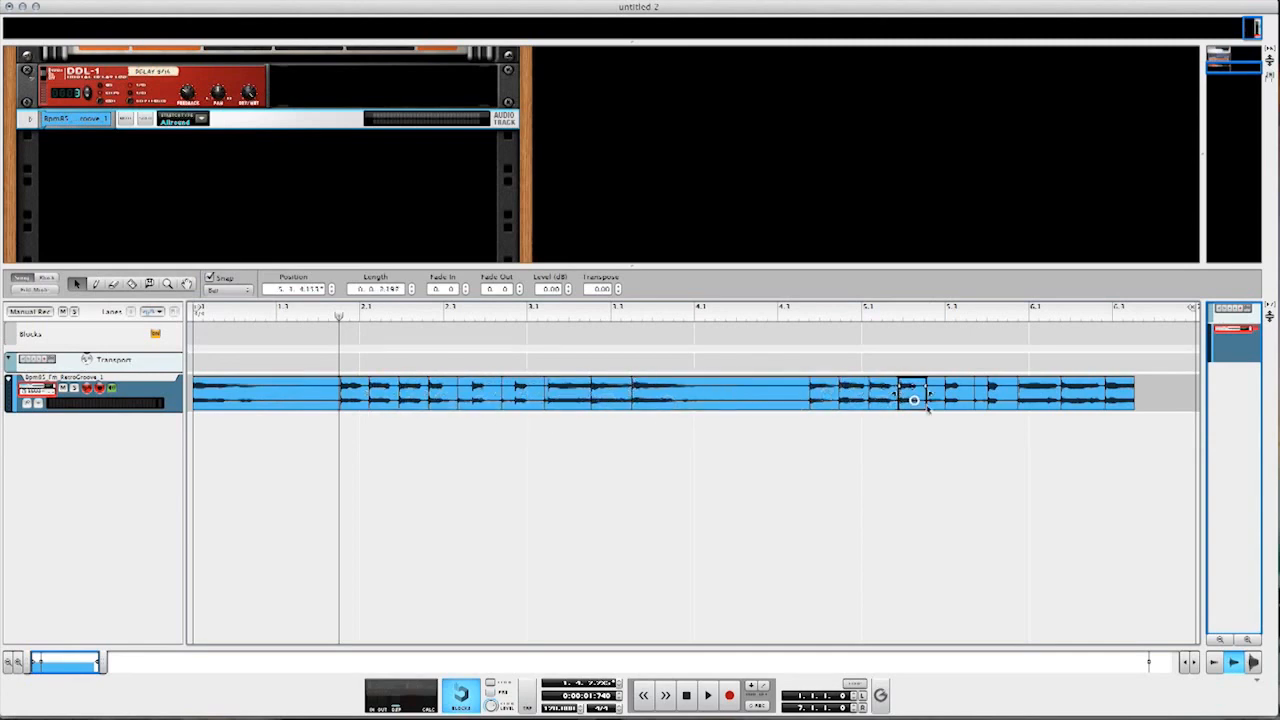
left_click(937, 402)
left_click(962, 400)
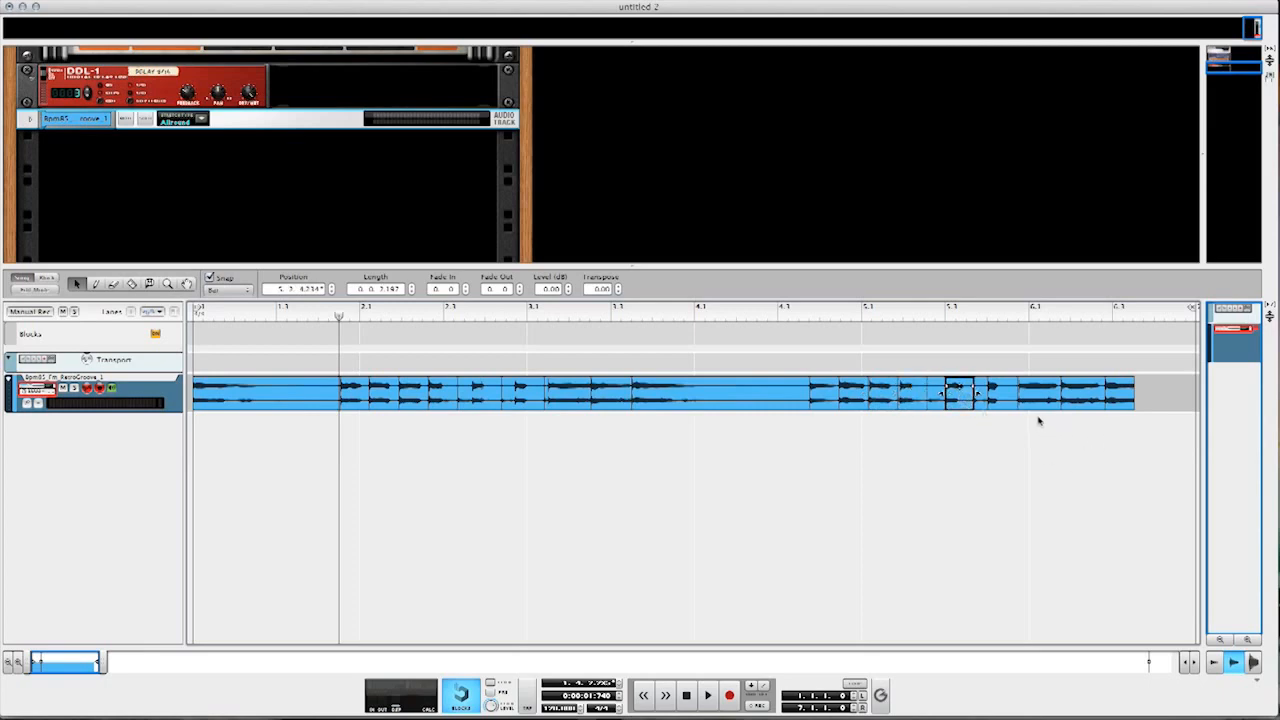
- Delete the six surplus slices between about 5.1.1.155 and 5.4.4.0, keeping the three slices at the loop's end
left_click_drag(1003, 421, 932, 388)
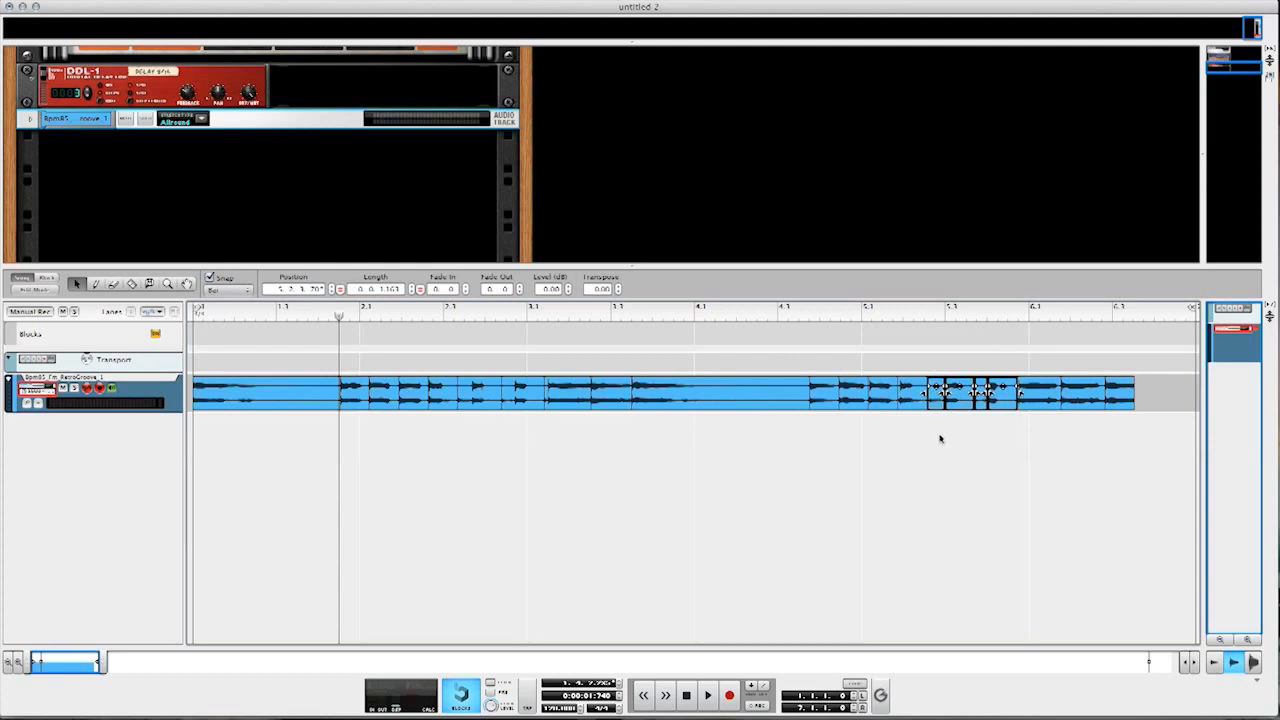
key("BackSpace")
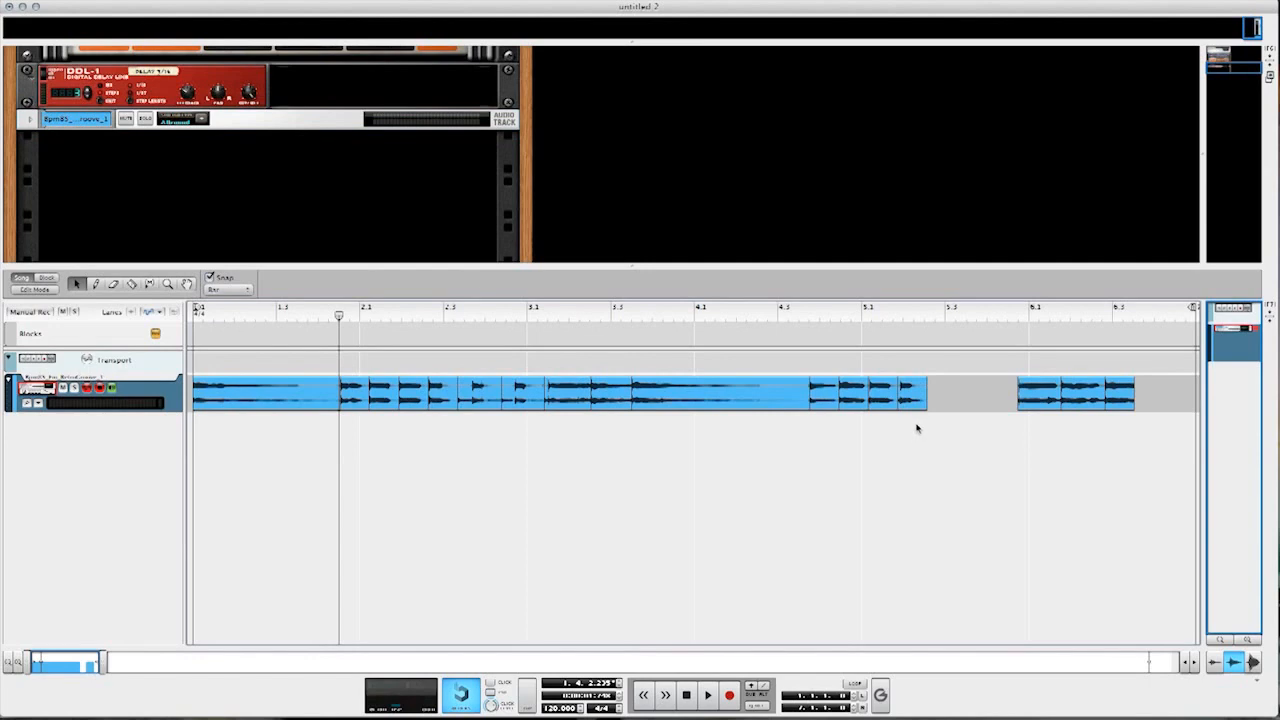
left_click_drag(916, 354, 861, 373)
left_click(914, 466)
left_click(880, 392)
key("BackSpace")
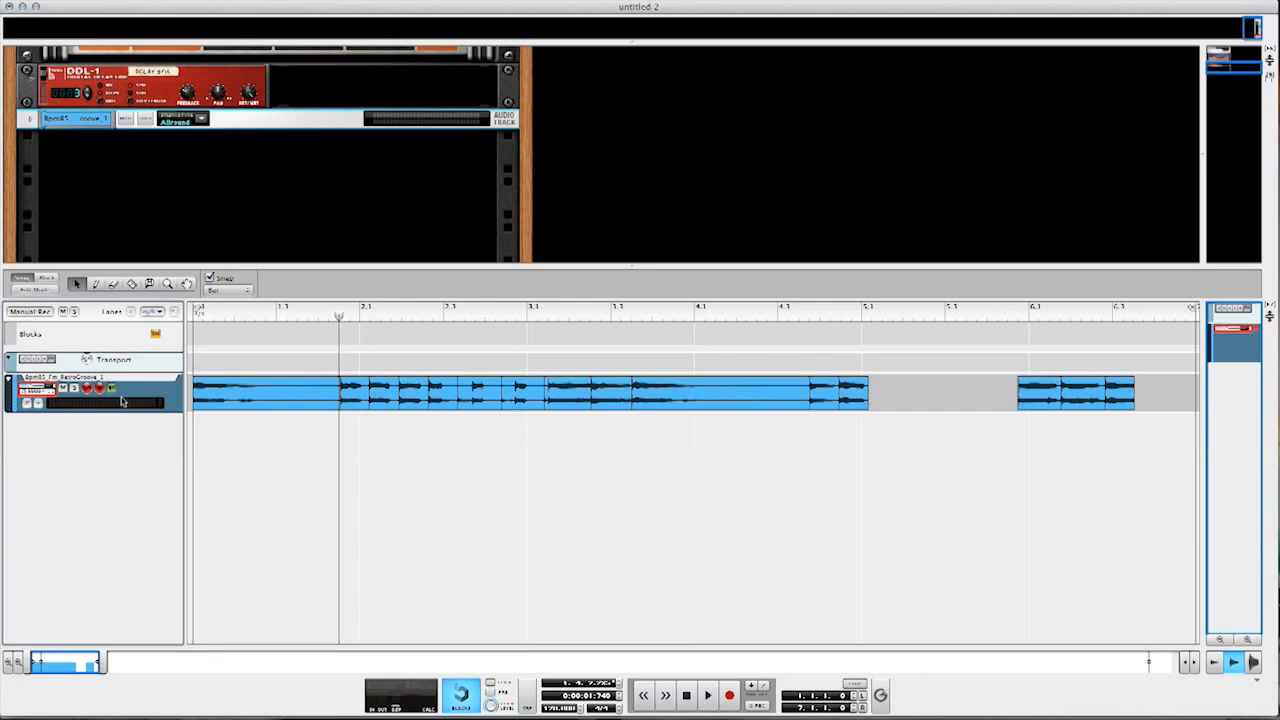
- Duplicate the sliced RetroGroove audio track three times
key("super+d")
key("super+d")
key("super+d")
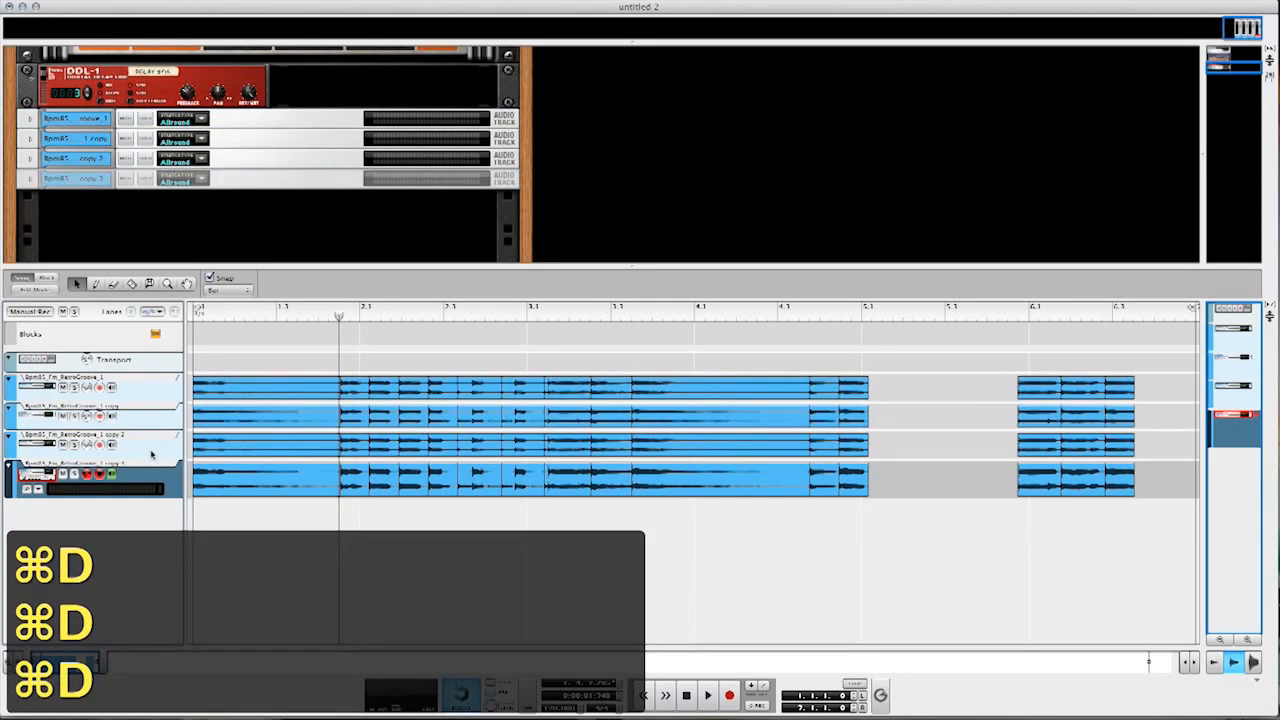
- Duplicate the sliced RetroGroove track twelve more times, up to copy 15, for sixteen tracks in total
key("super+d")
key("super+d")
key("super+d")
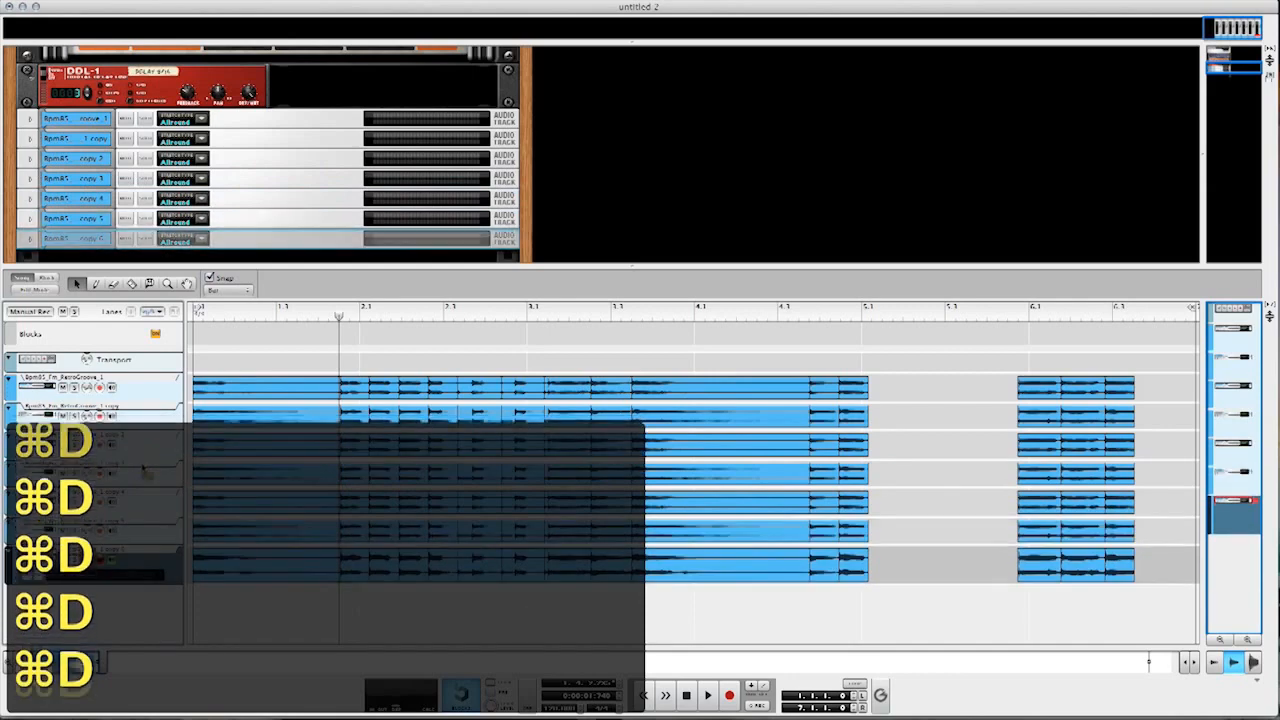
key("super+d")
key("super+d")
key("super+d")
key("super+d")
key("super+d")
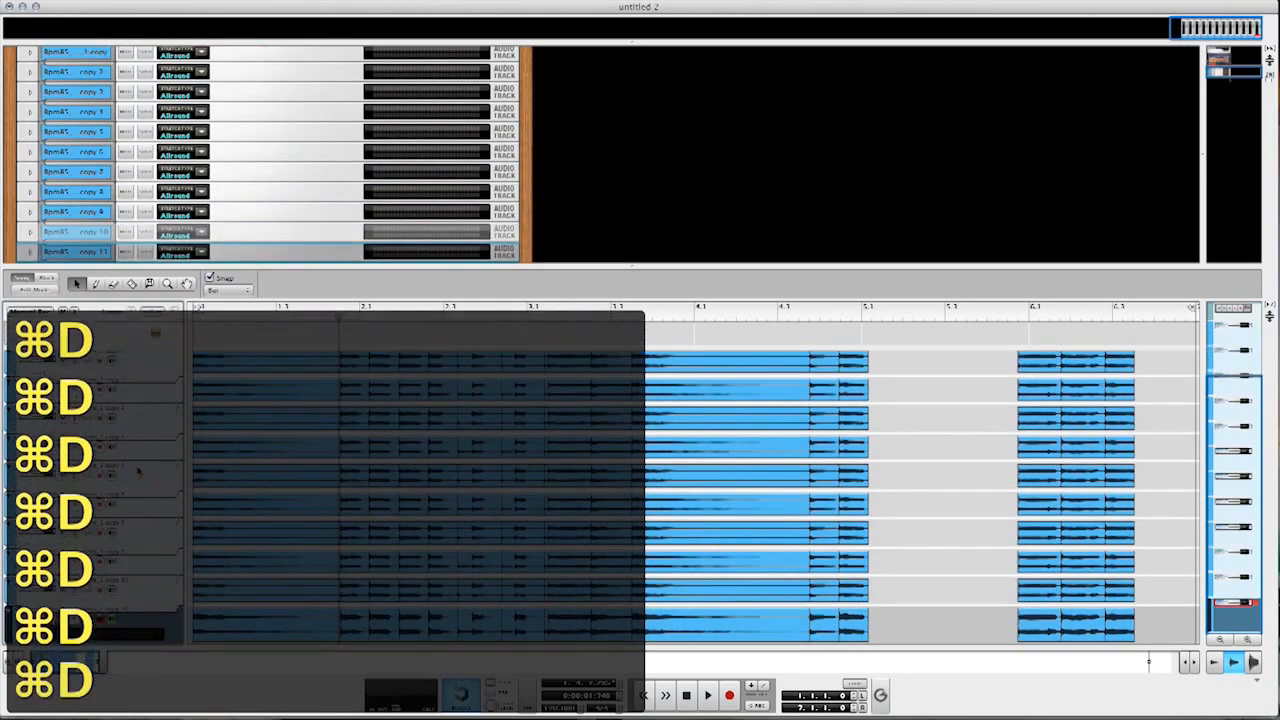
key("super+d")
key("super+d")
key("super+d")
key("super+d")
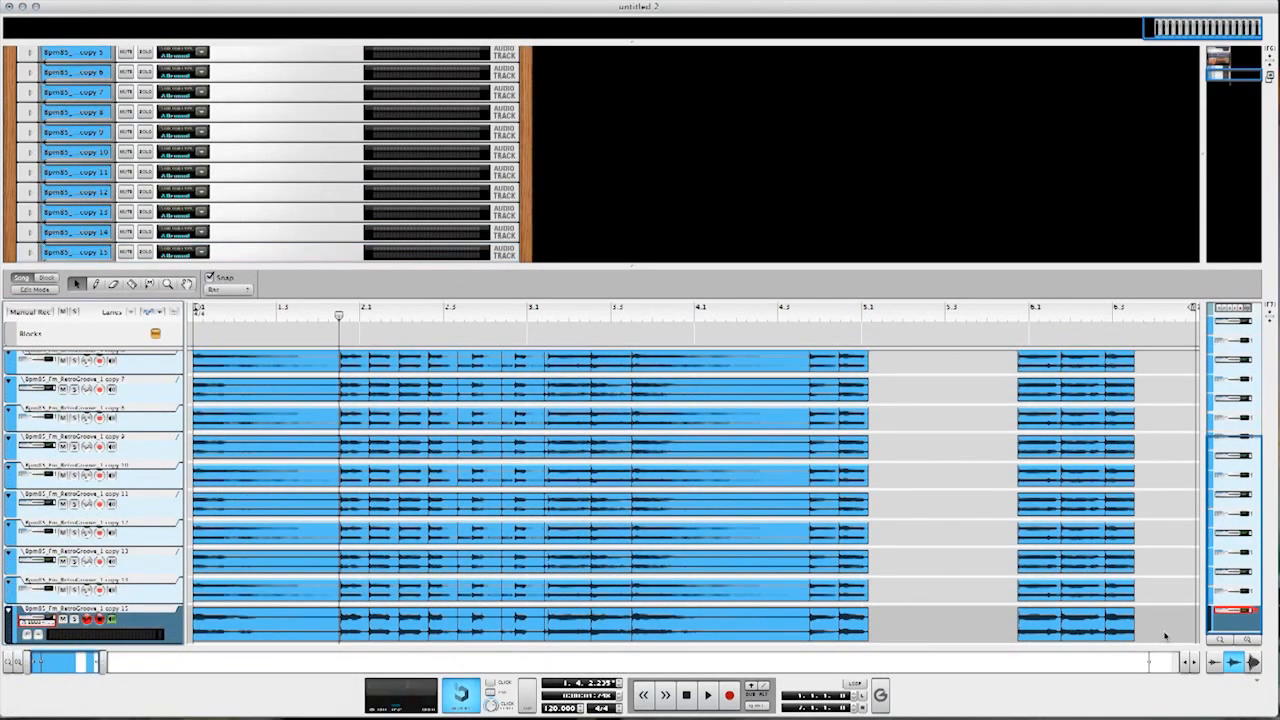
- Delete all clips on the fifteen duplicate tracks, keeping the slices only on the original RetroGroove track
left_click_drag(1162, 639, 133, 428)
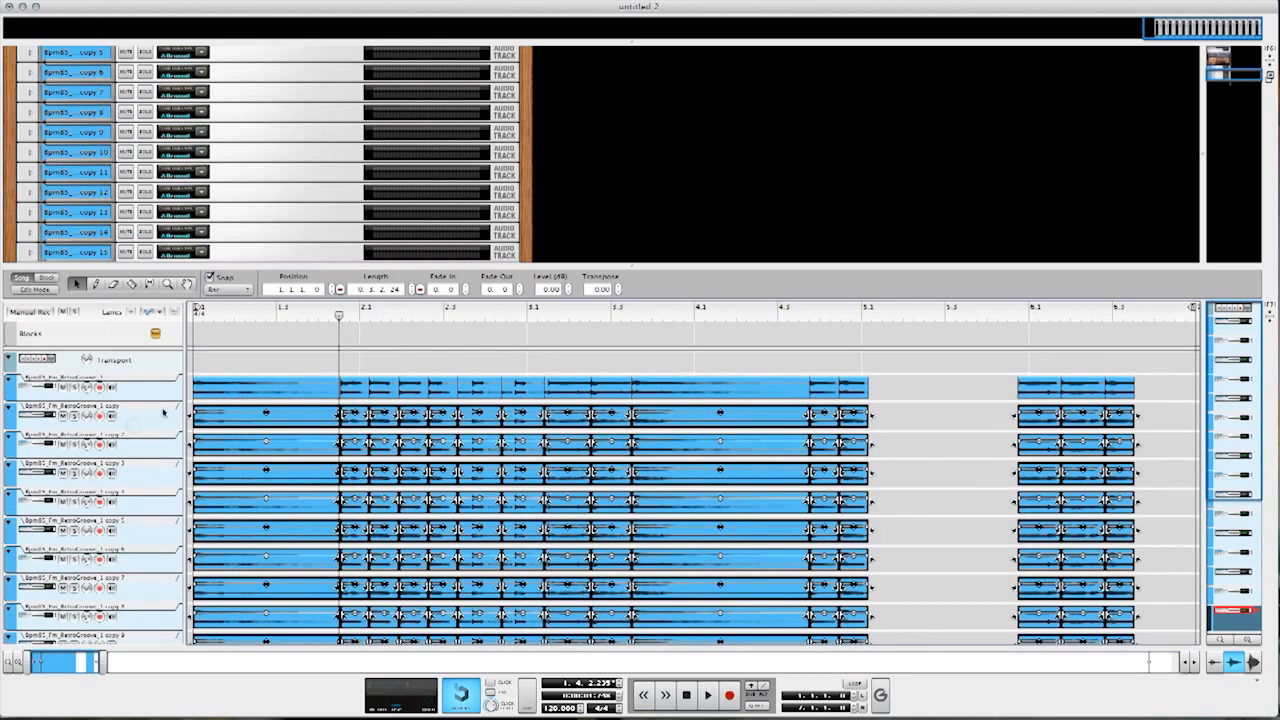
key("BackSpace")
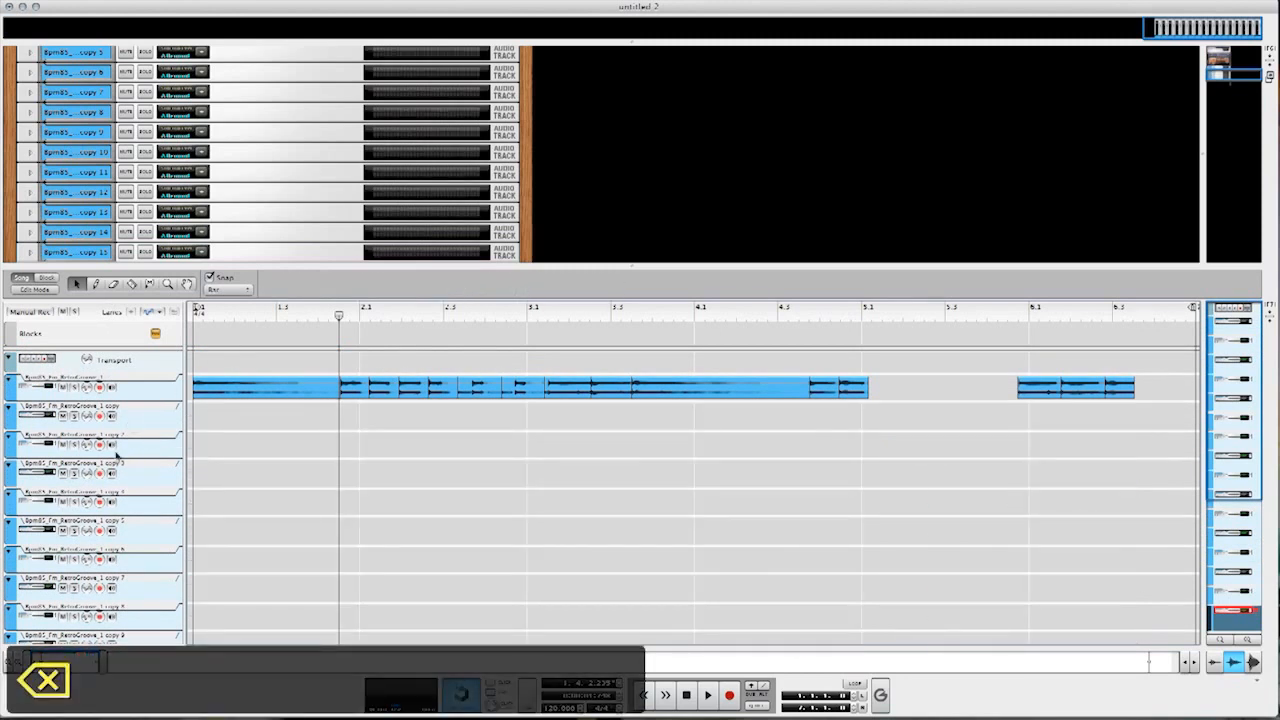
- With Snap turned off, move the second to seventh slices onto the first six duplicate tracks, one per track, starting at 1.1.1.0
left_click(353, 390)
left_click_drag(352, 392, 351, 416)
key("s")
left_click_drag(175, 428, 171, 428)
left_click_drag(386, 394, 160, 445)
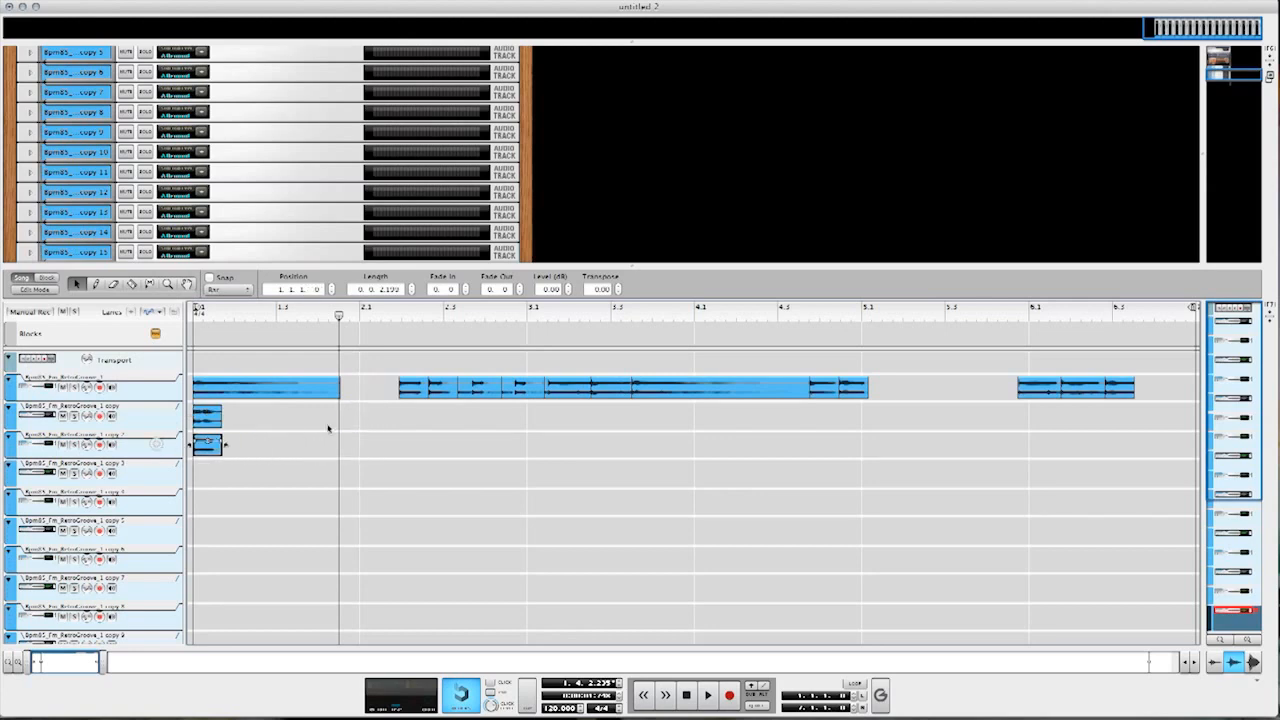
left_click_drag(414, 390, 162, 486)
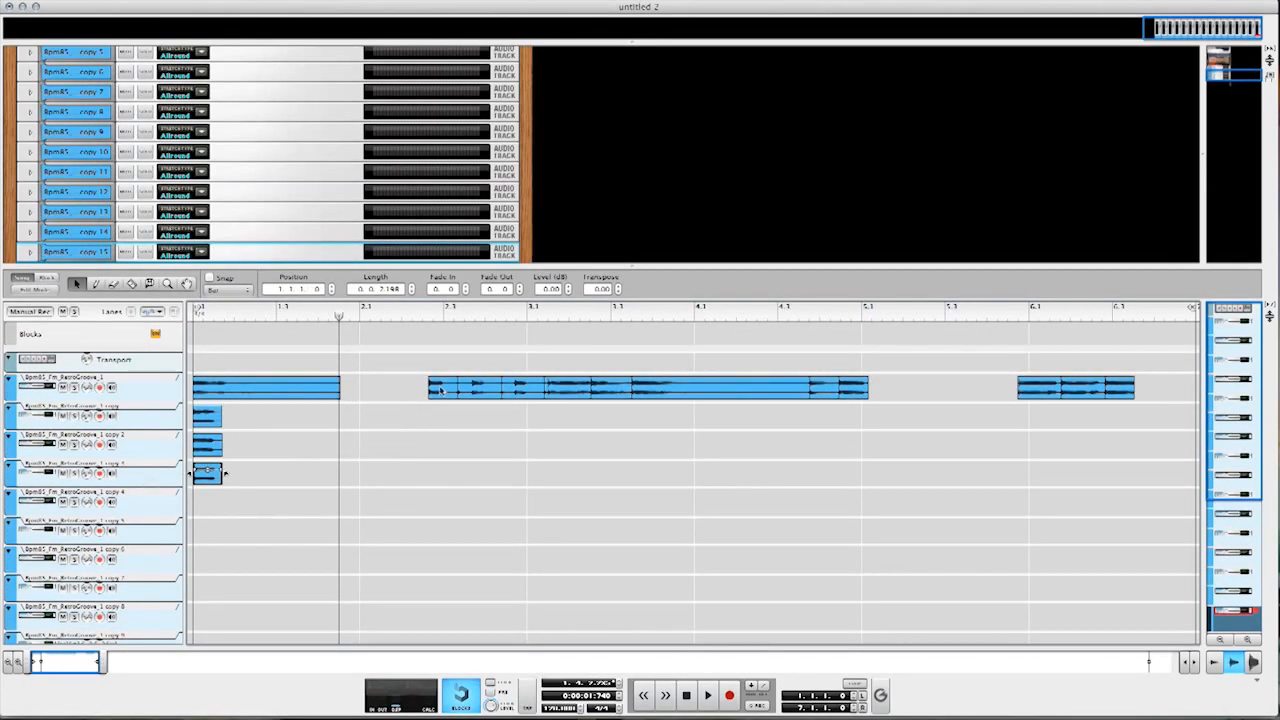
left_click_drag(444, 390, 130, 545)
left_click_drag(508, 392, 205, 595)
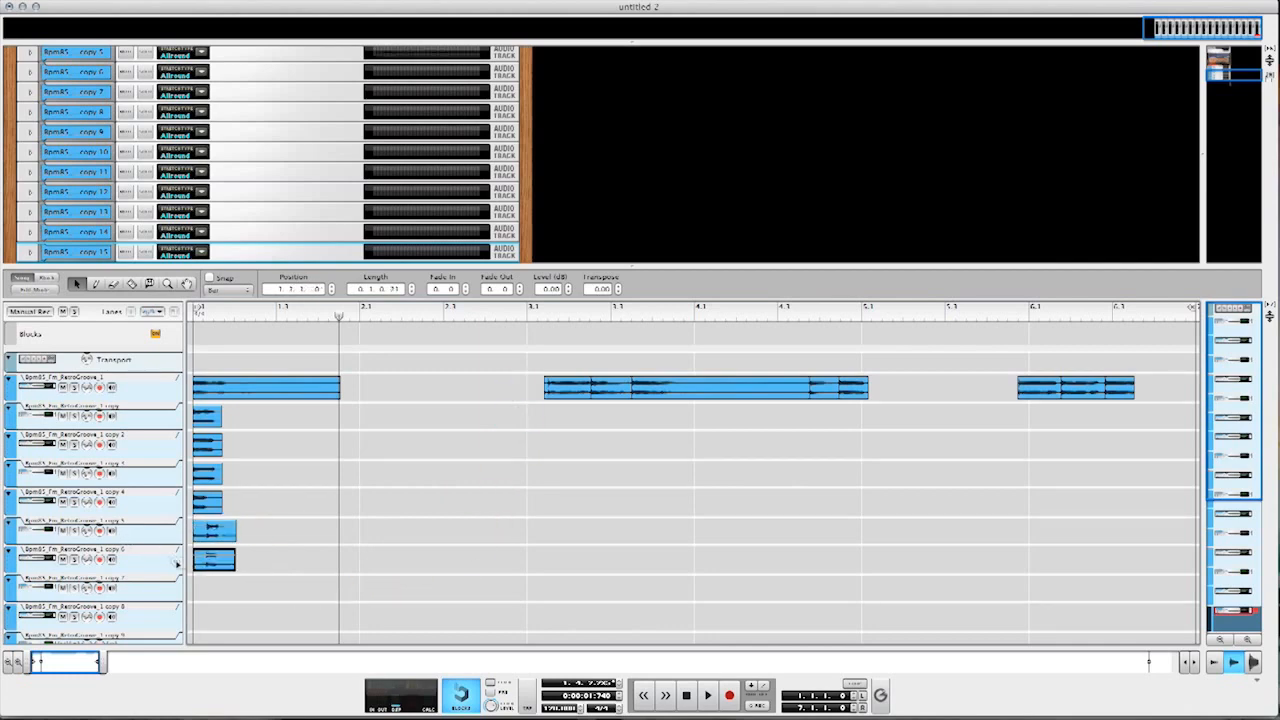
- Move the next five slices from the original track onto tracks copy 7 to copy 11, each starting at 1.1.1.0
left_click_drag(555, 390, 200, 612)
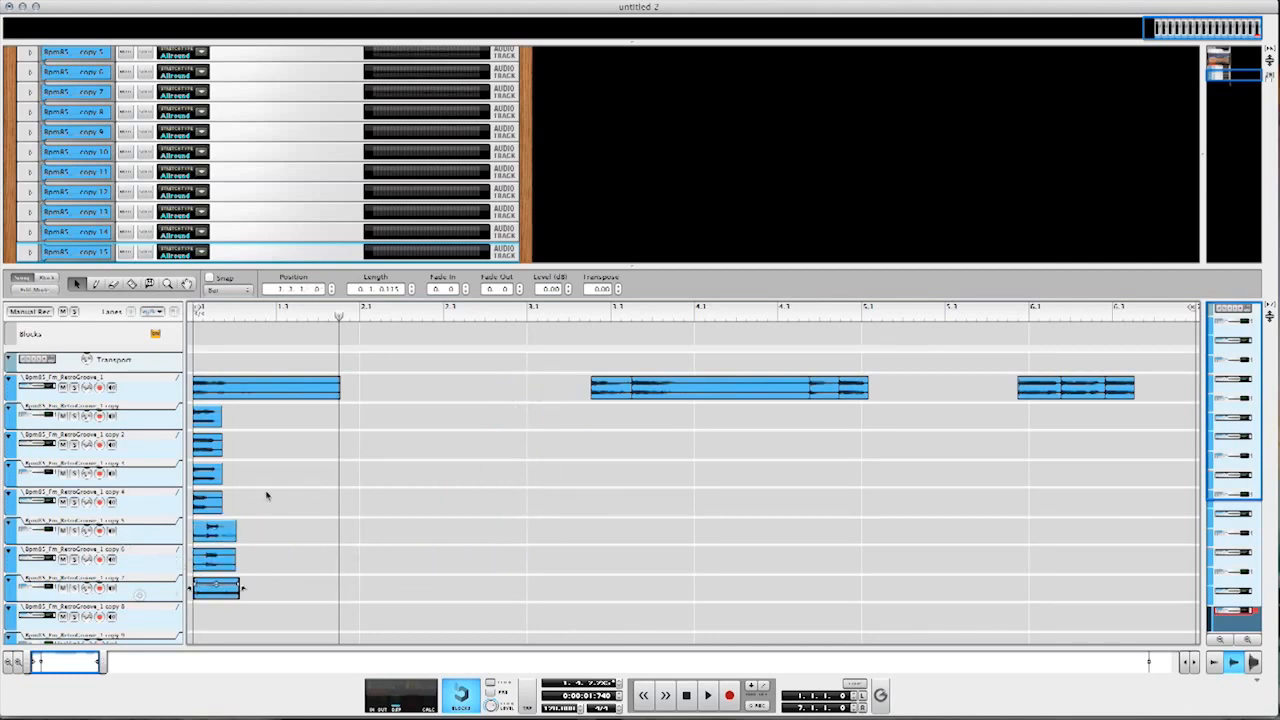
left_click_drag(605, 388, 207, 616)
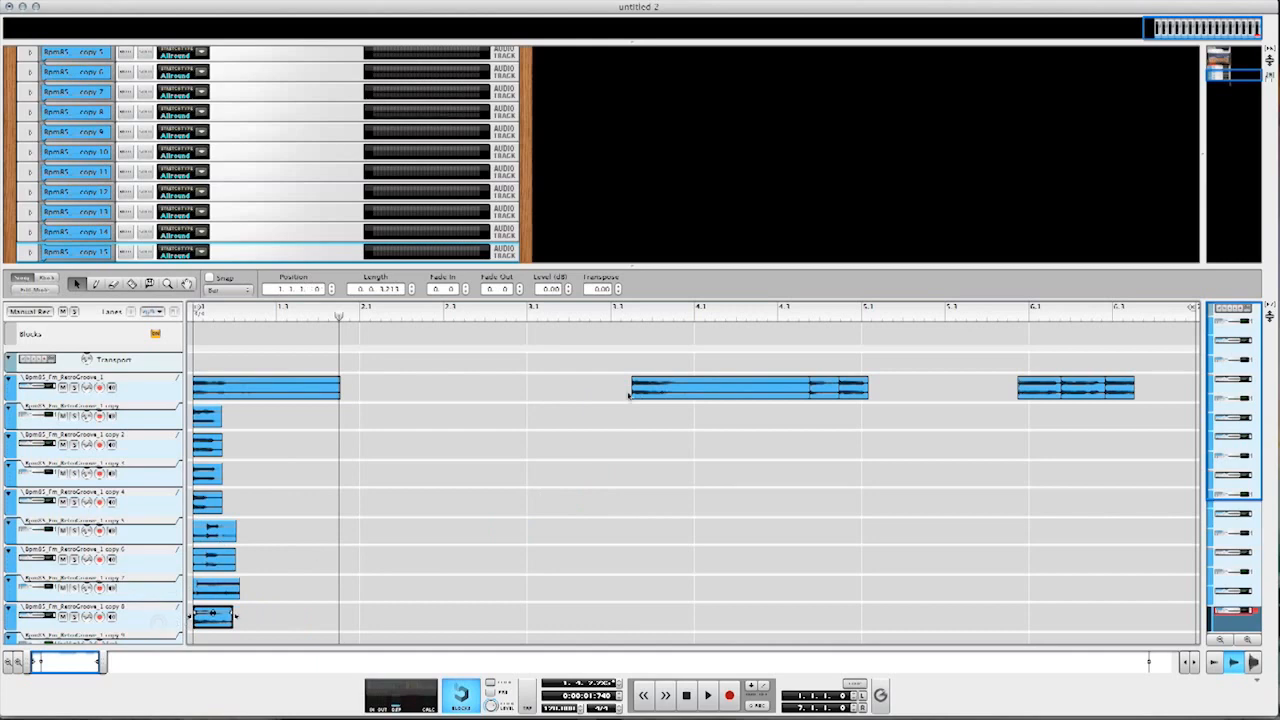
left_click_drag(644, 390, 136, 588)
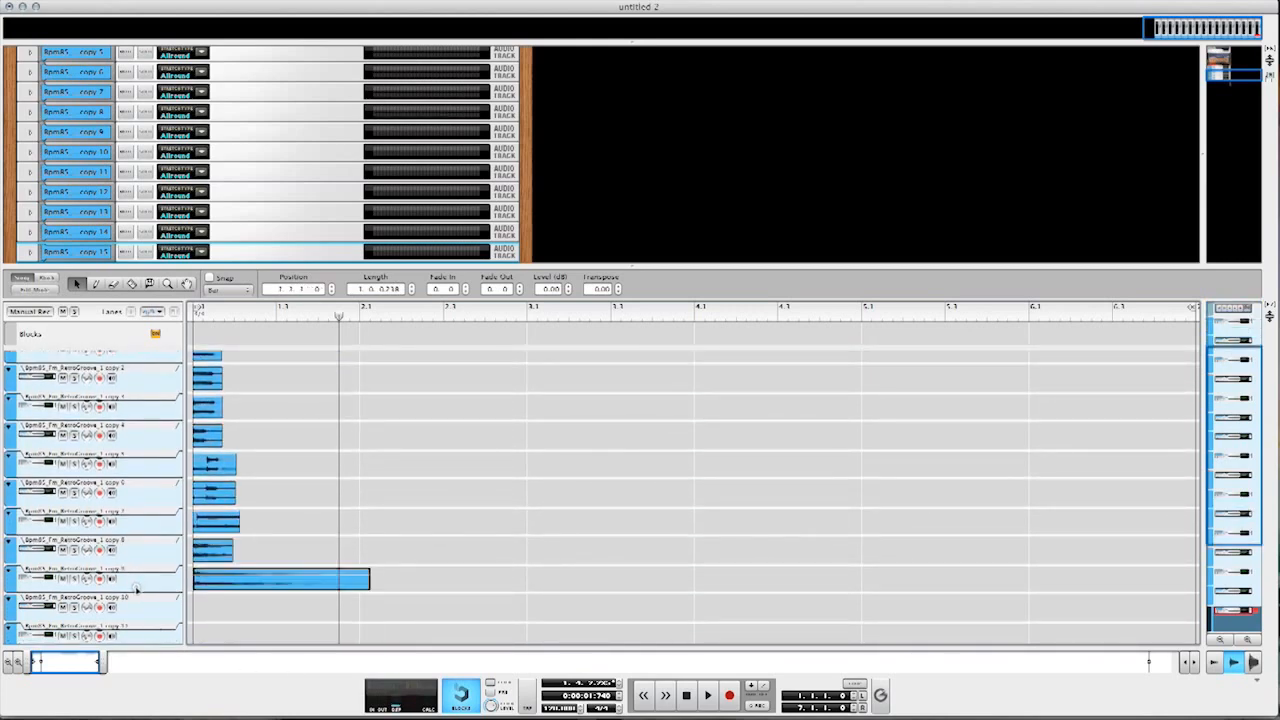
scroll(753, 432, "up", 3)
left_click_drag(826, 386, 207, 472)
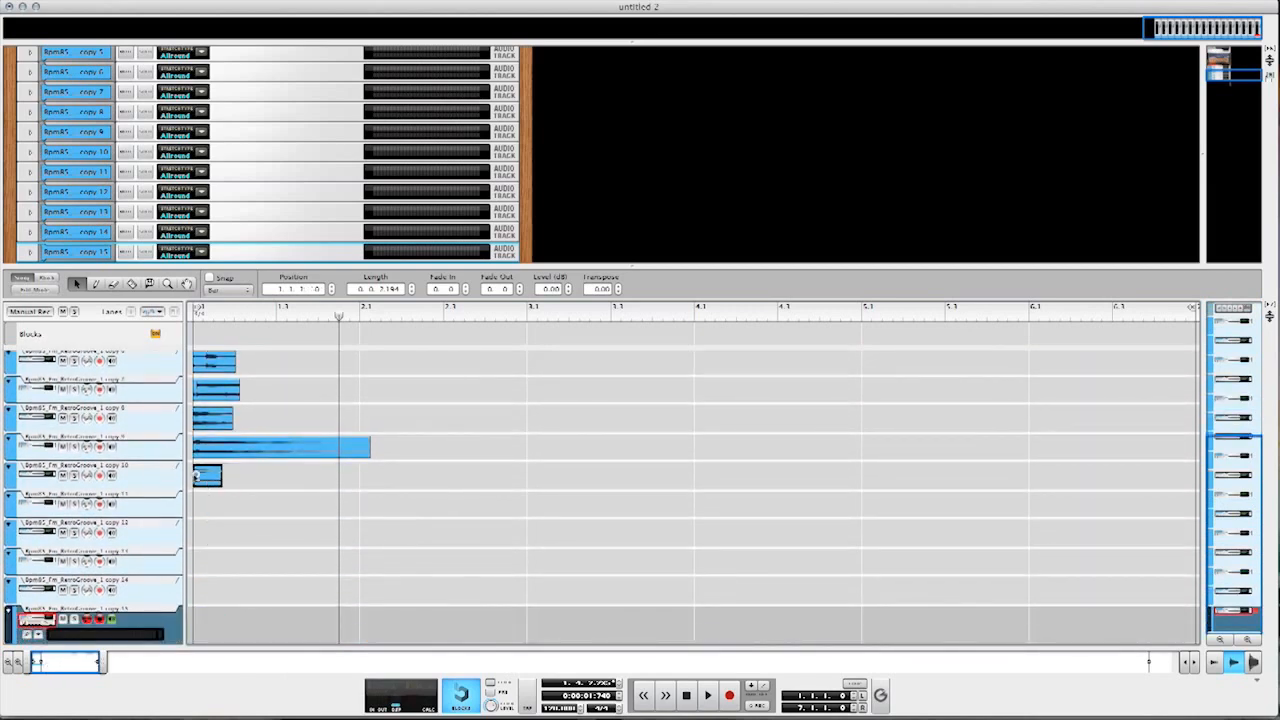
scroll(594, 437, "up", 8)
left_click_drag(852, 390, 200, 544)
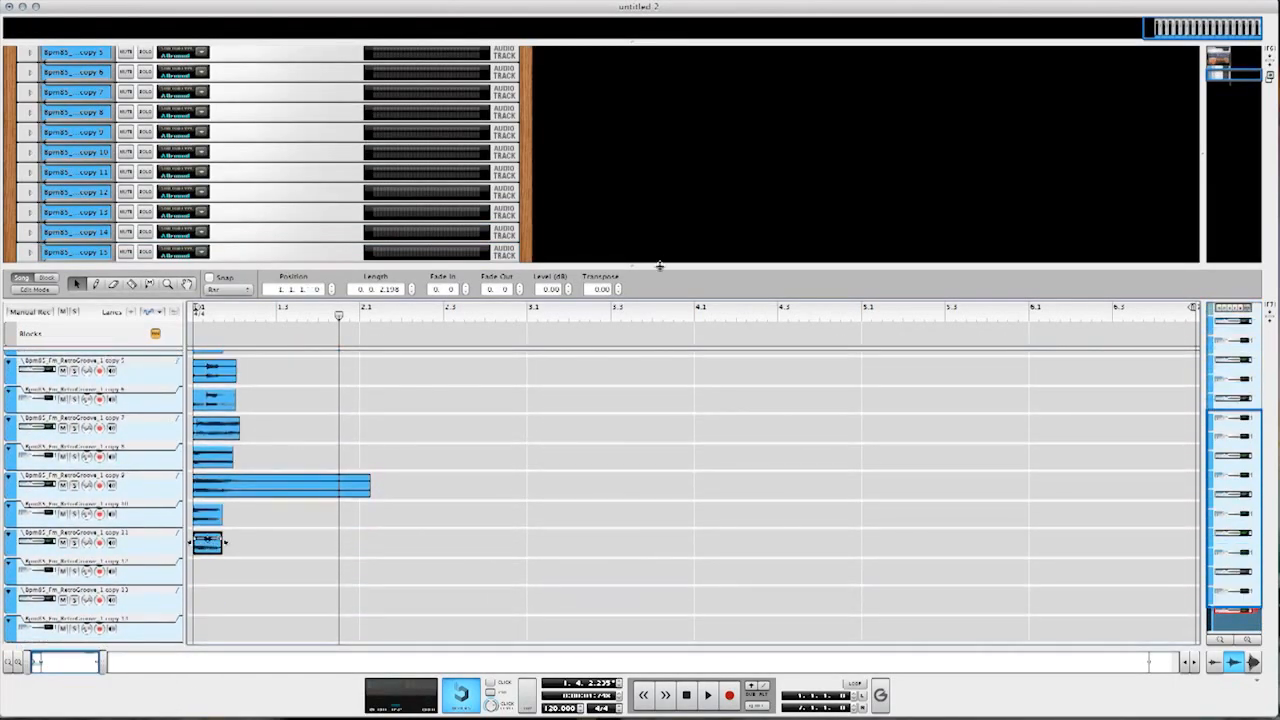
- Enlarge the sequencer area and move the last three slices onto tracks copy 12, copy 13 and copy 14 at 1.1.1.0
left_click_drag(631, 265, 651, 71)
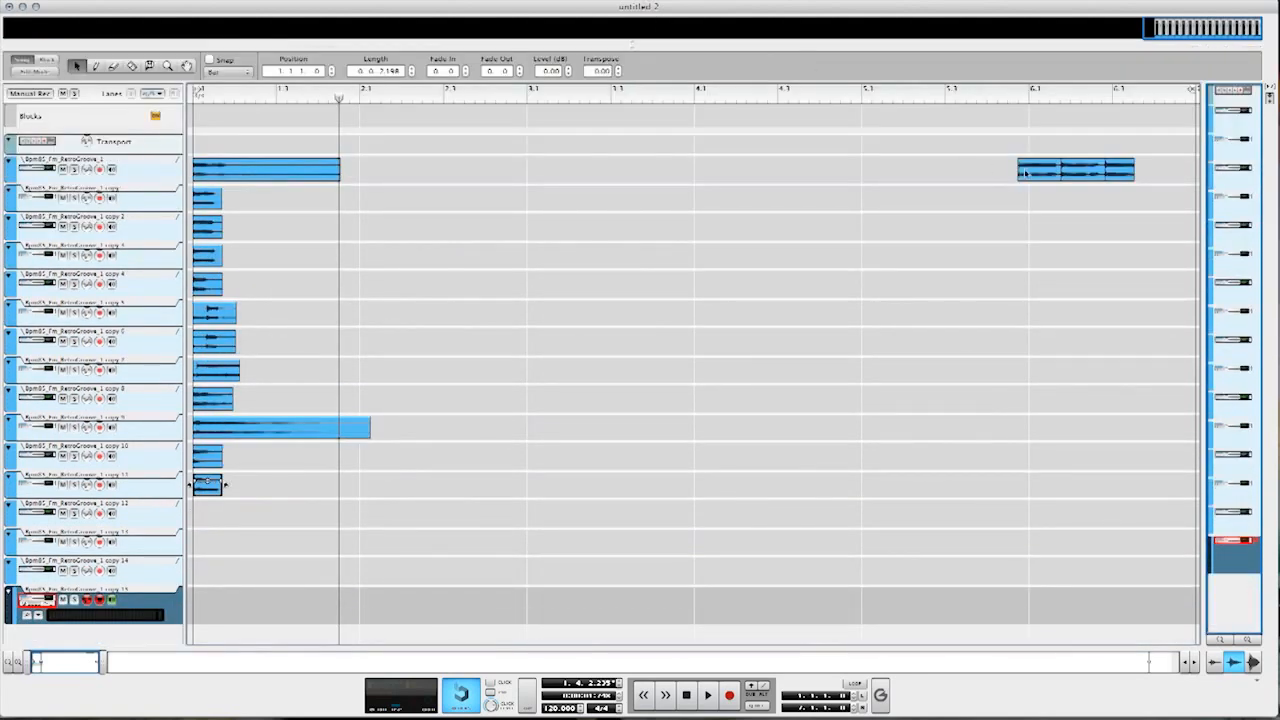
left_click_drag(1024, 173, 200, 513)
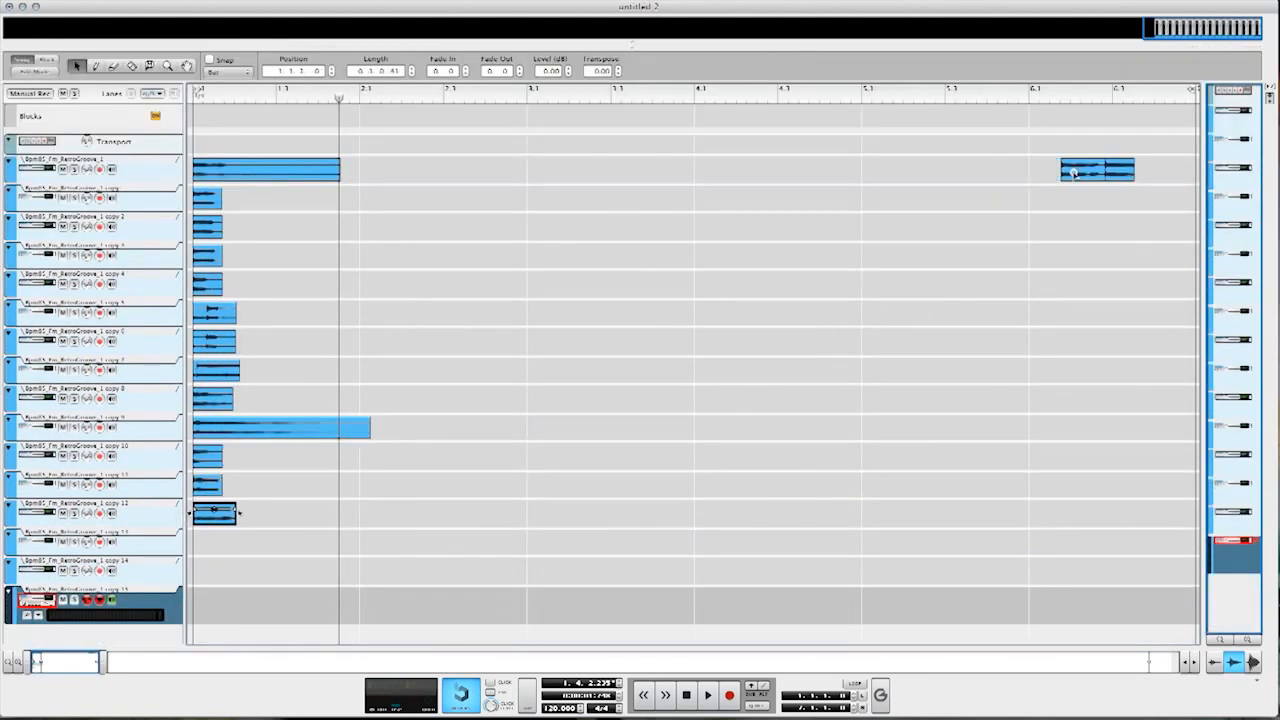
left_click_drag(1073, 173, 205, 541)
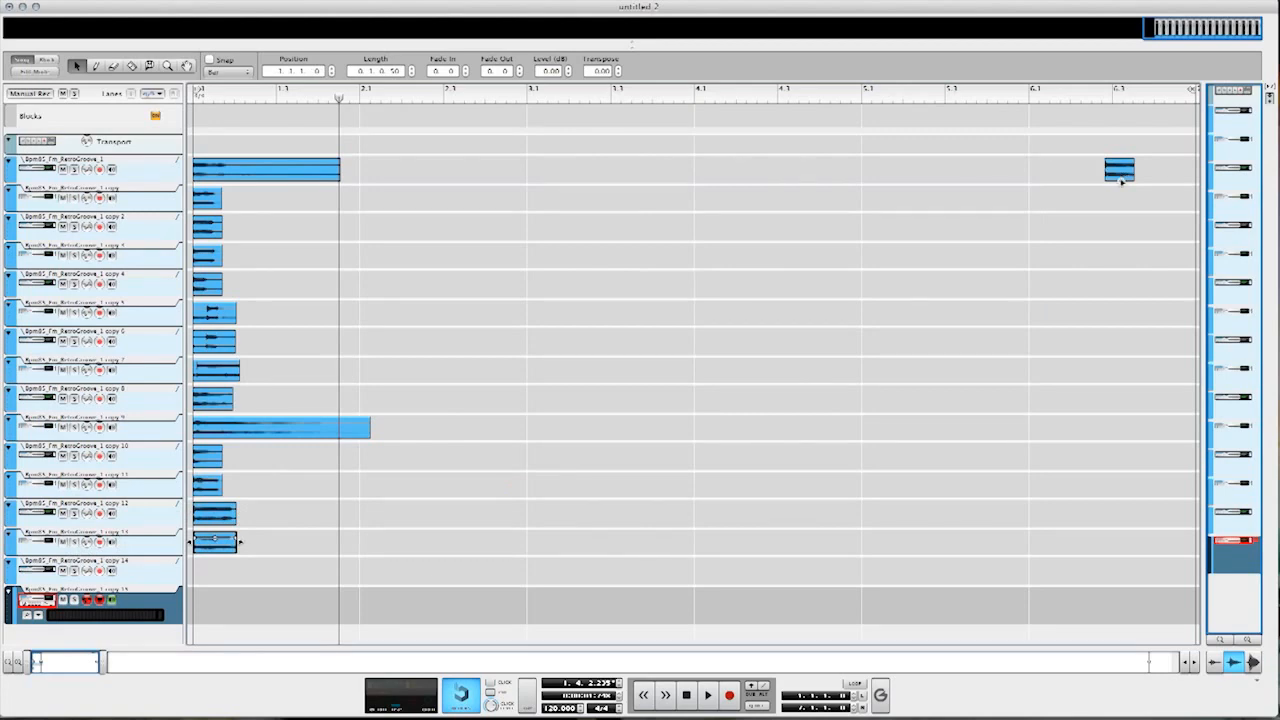
left_click_drag(1121, 180, 210, 571)
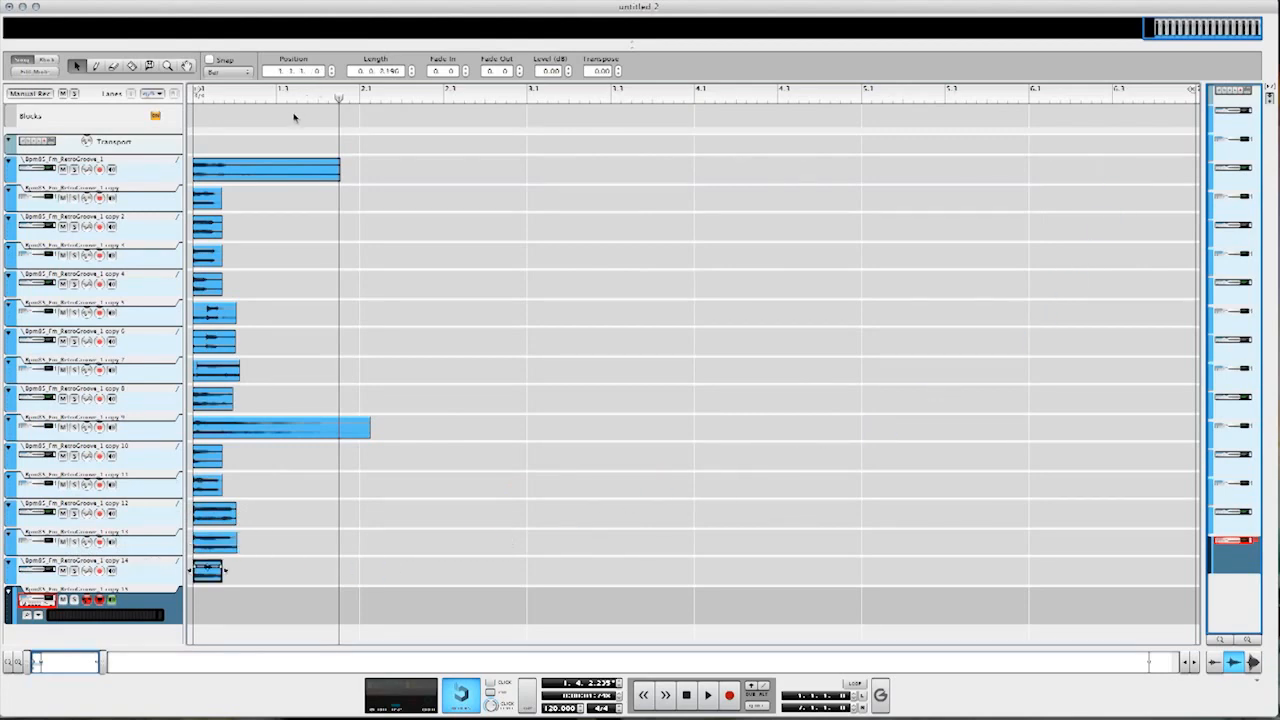
- Split the original track's remaining clip near beat 1.2 with the Razor tool and move its second part to the start of copy 15
key("r")
left_click(236, 171)
key("v")
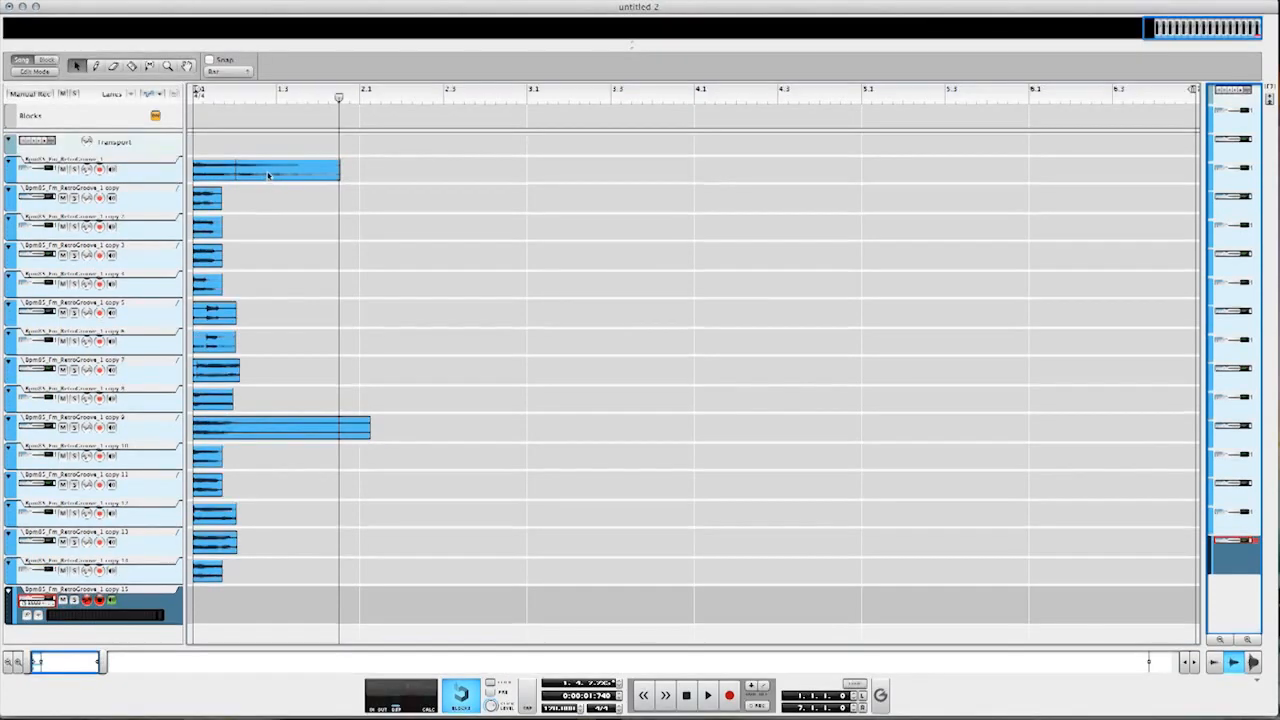
left_click_drag(265, 172, 190, 631)
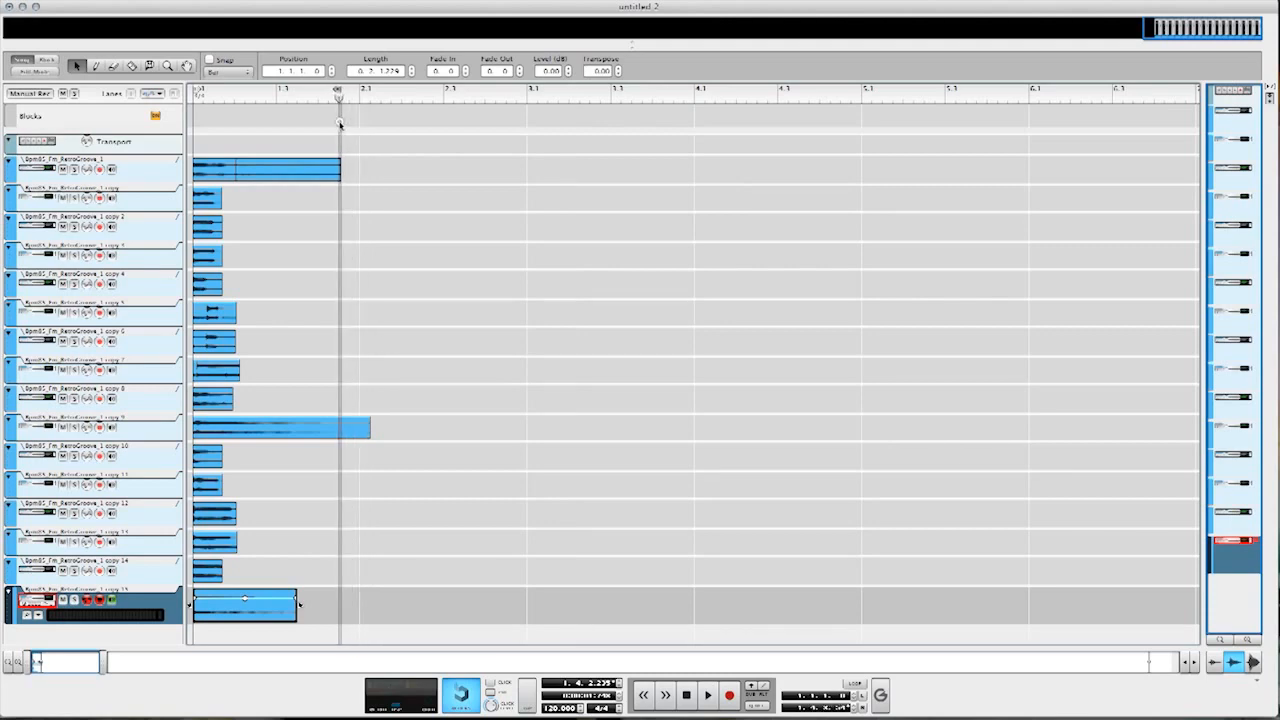
- Shorten the long slice on copy 9 to about 0.3.1.208 with a 2.101 fade-out, and return the song position to 1.1.1.0
left_click_drag(368, 427, 311, 424)
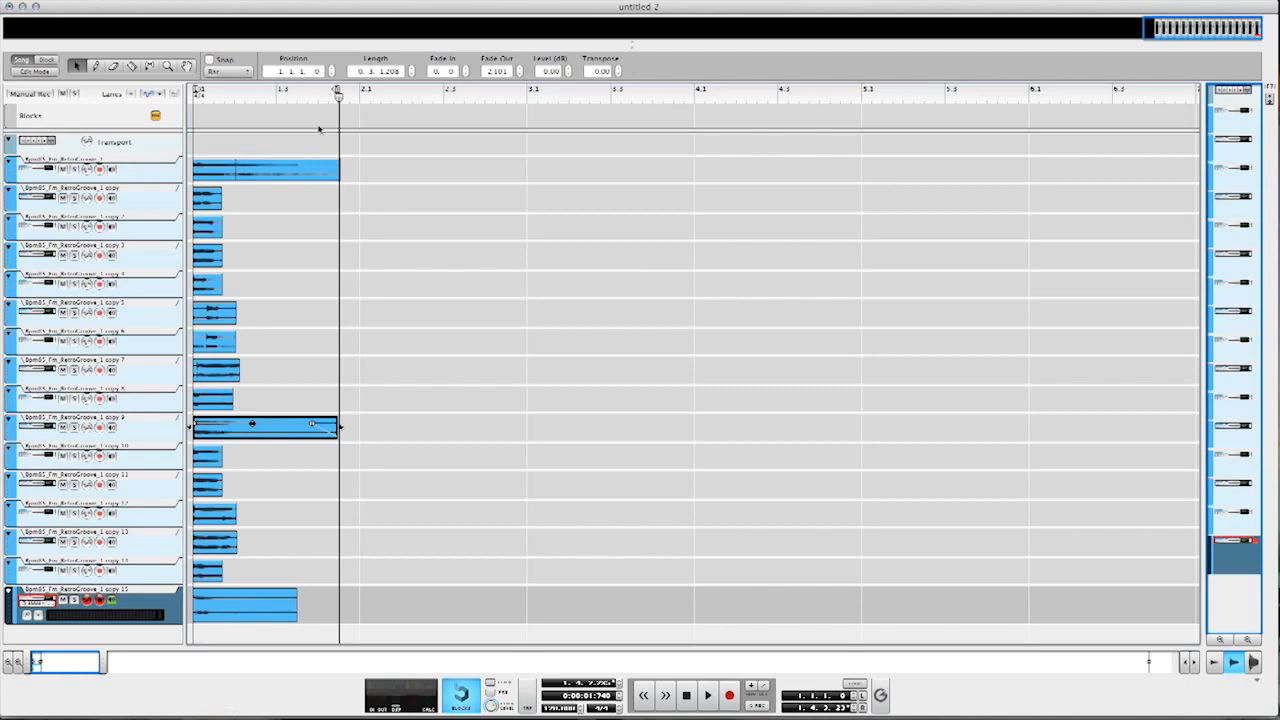
left_click_drag(338, 98, 156, 67)
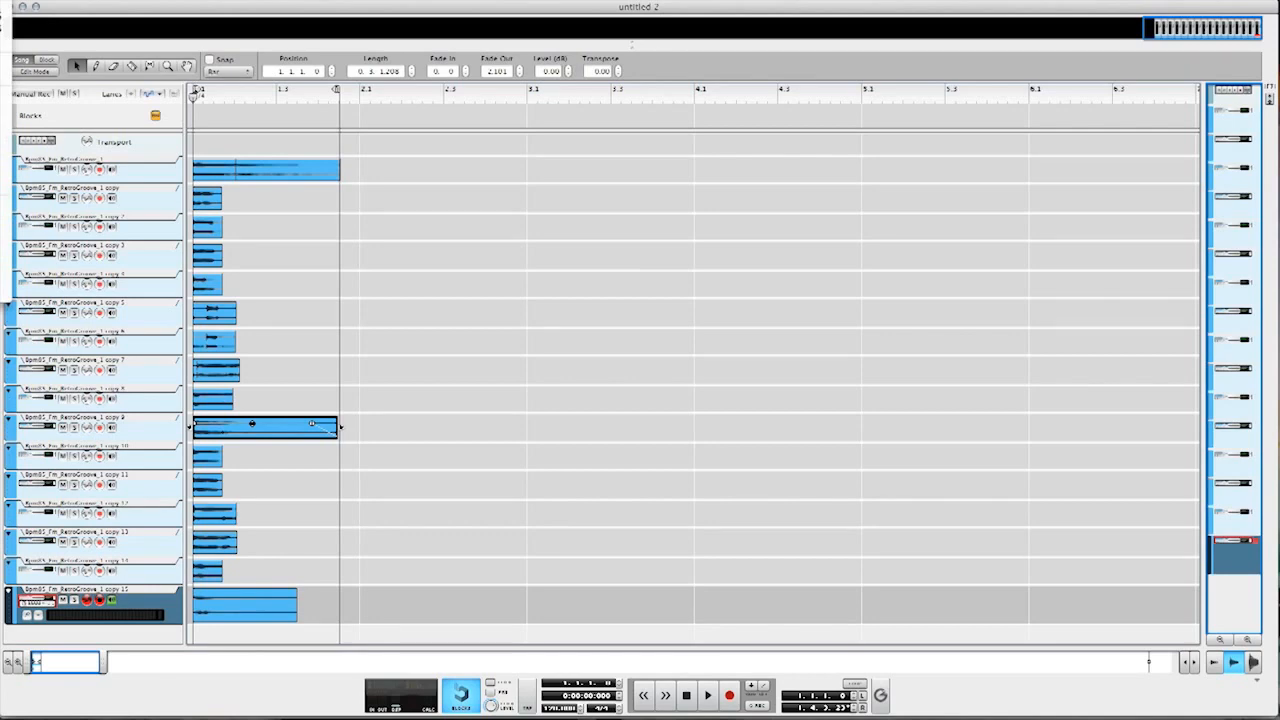
- Open the Bounce Mixer Channels dialog and select all mixer channels for the bounce
left_click(4, 14)
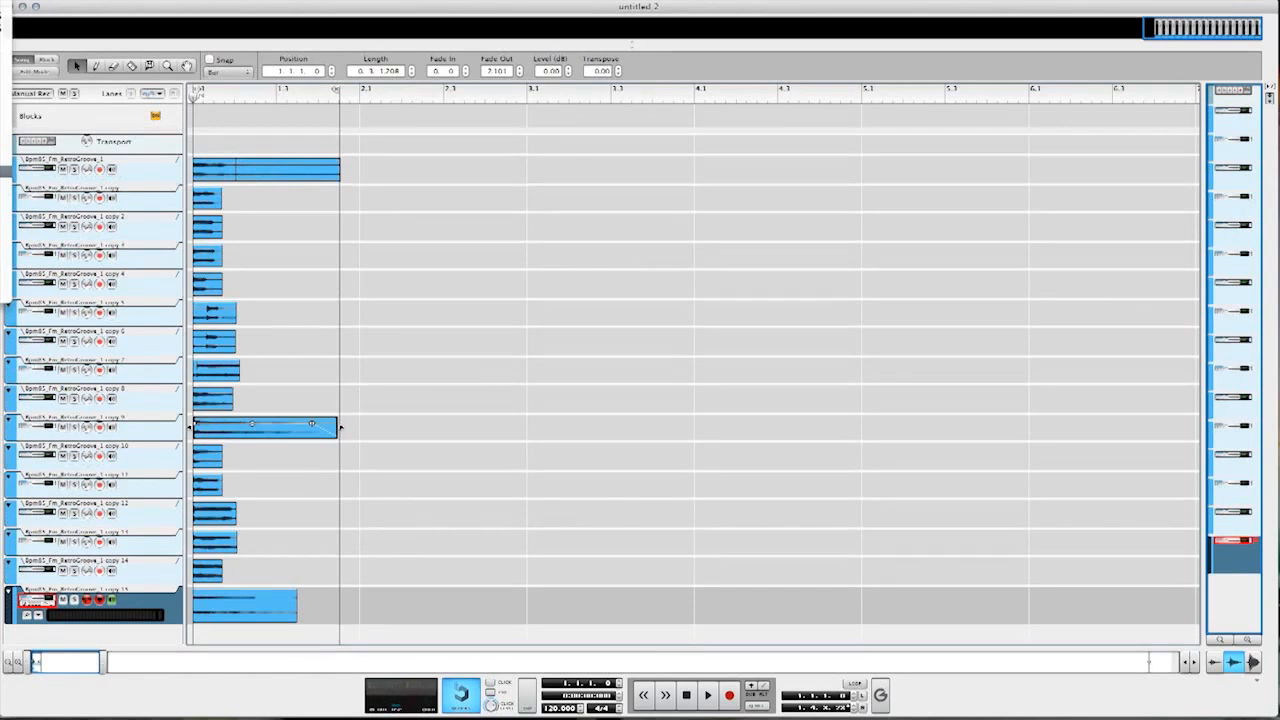
left_click(5, 171)
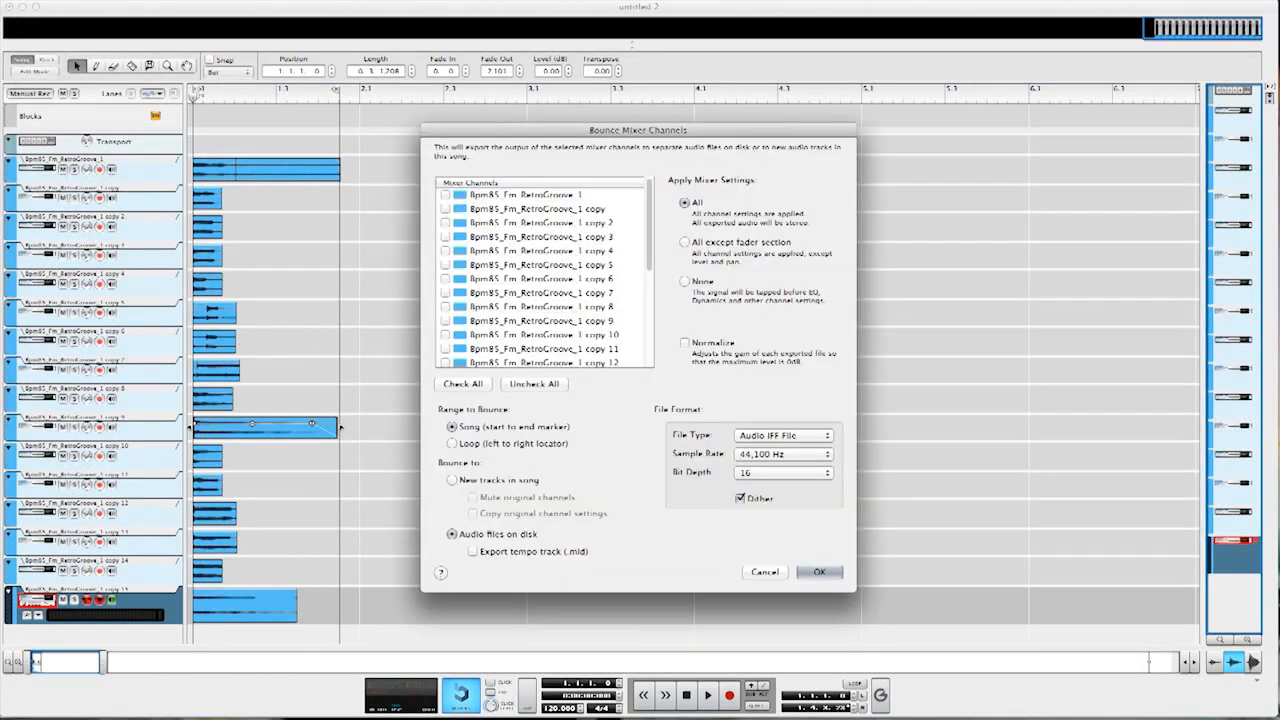
left_click_drag(613, 144, 618, 144)
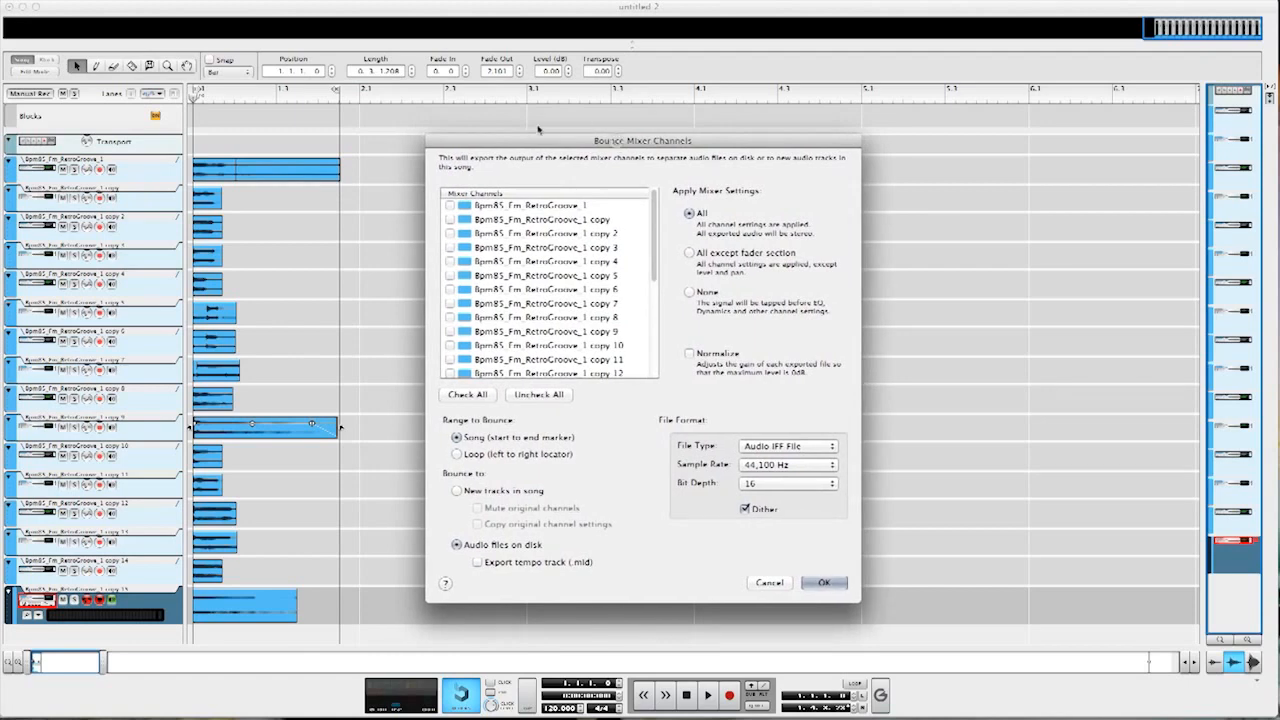
left_click(464, 395)
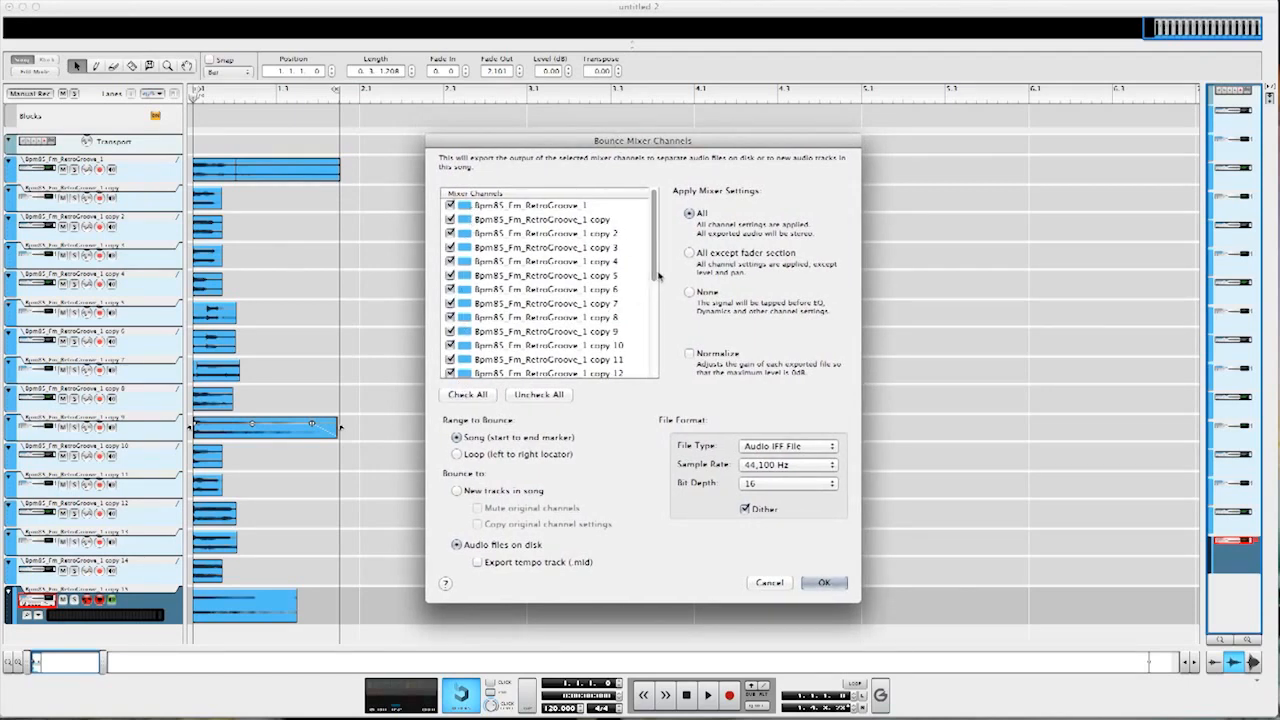
- Exclude the Master Section and the FX 1 to FX 4 channels from the bounce
mouse_move(654, 280)
left_mouse_down()
mouse_move(654, 324)
mouse_move(654, 272)
left_mouse_up()
left_click_drag(655, 266, 655, 360)
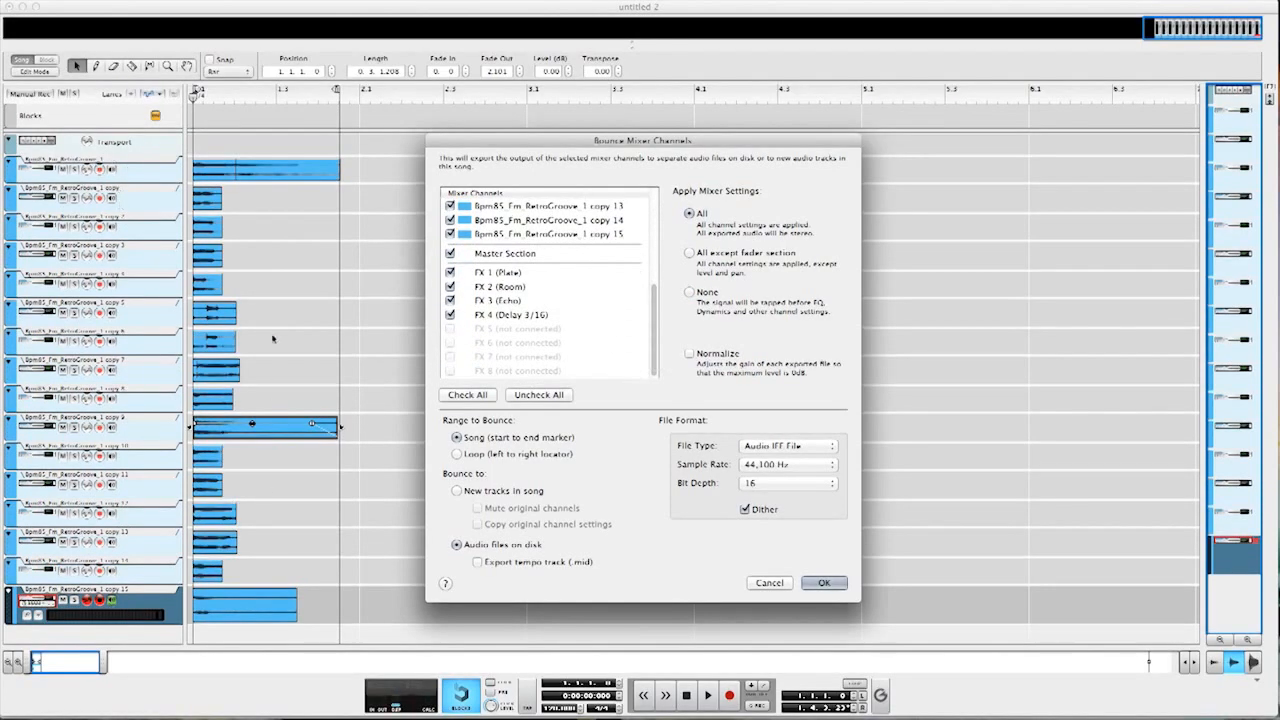
left_click(450, 253)
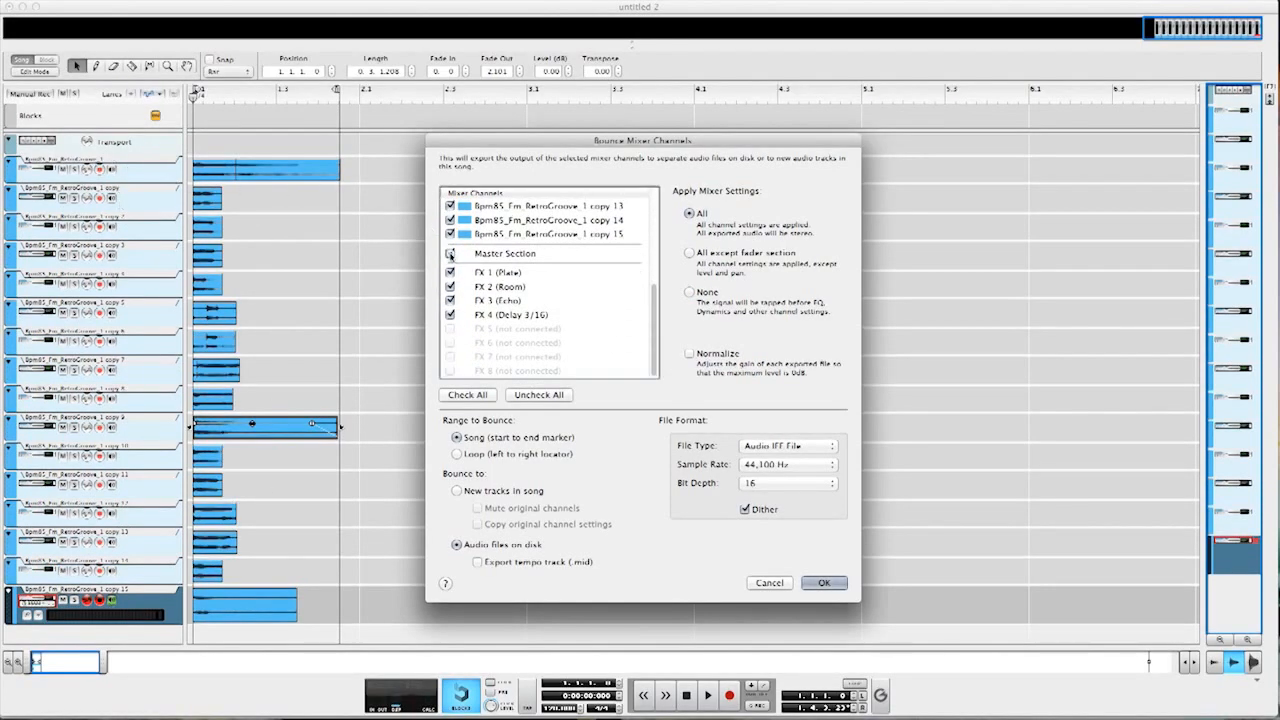
left_click(450, 272)
left_click(450, 286)
left_click(450, 300)
left_click(450, 314)
- Enable Normalize, apply no mixer settings, and set the bounce range to the loop between the left and right locators
left_click(689, 355)
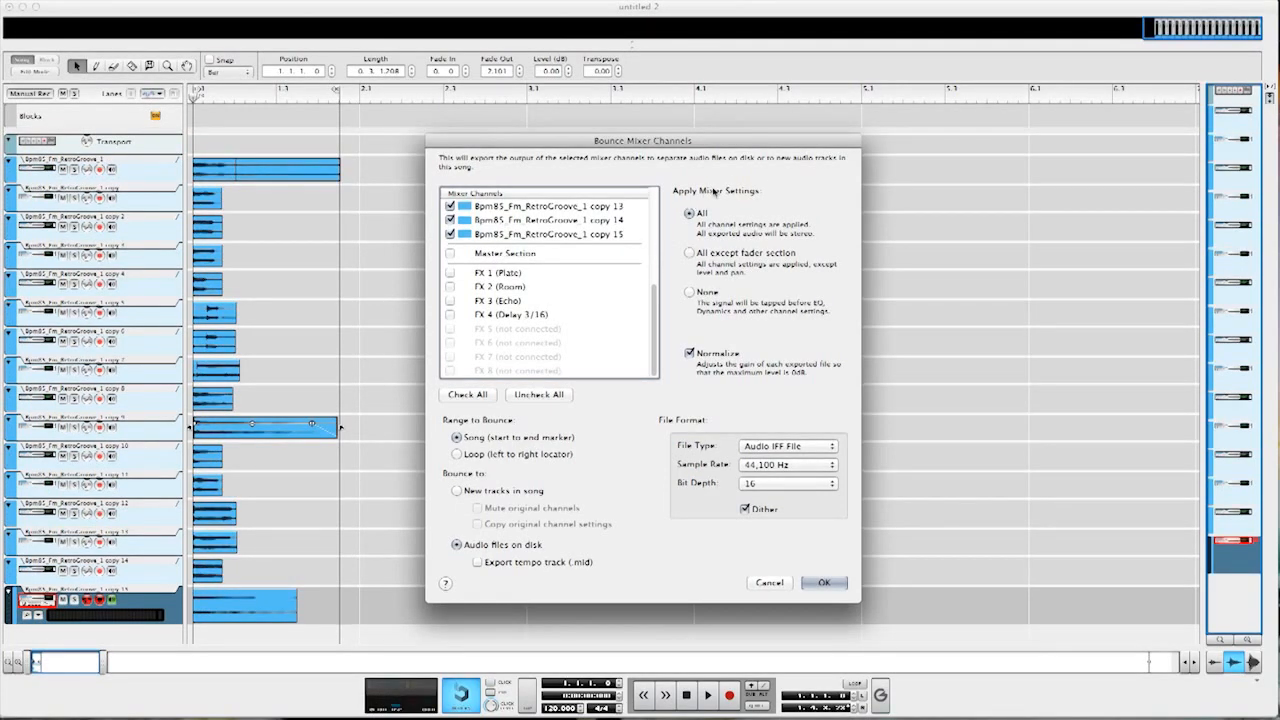
left_click(689, 295)
left_click(468, 455)
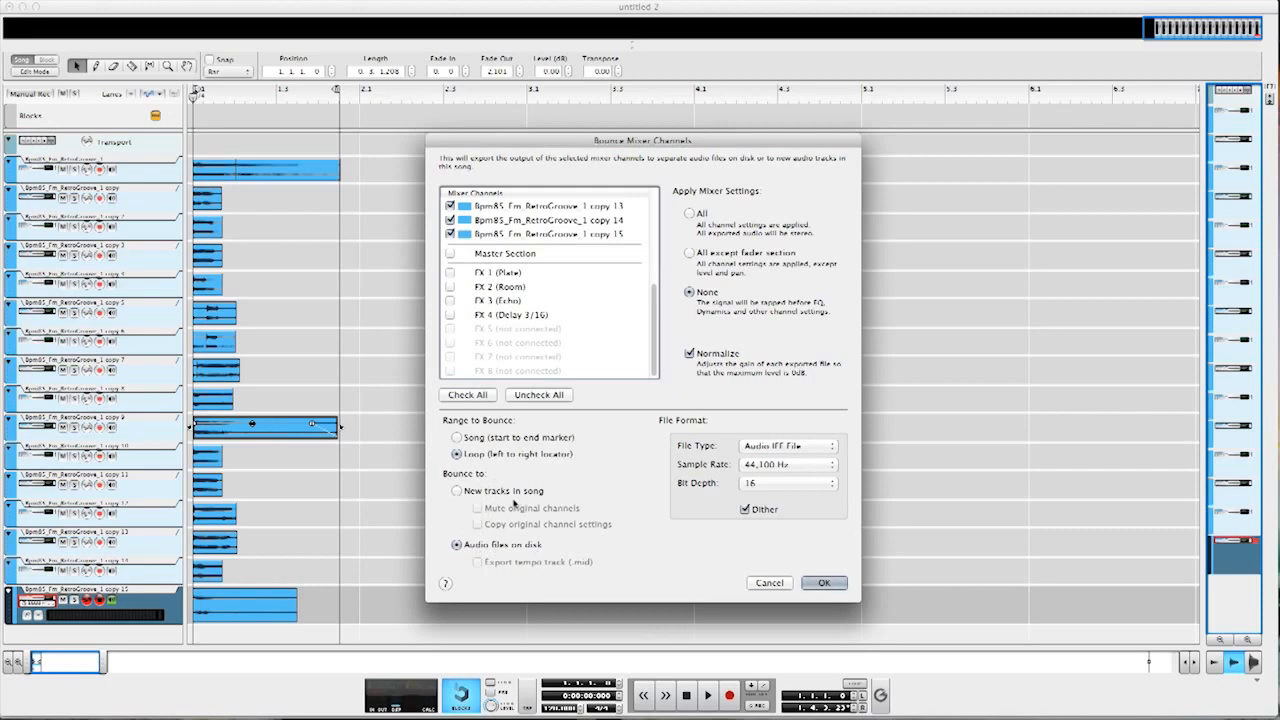
- Set the bounce file format to a 48,000 Hz sample rate and 24-bit depth
left_click(793, 465)
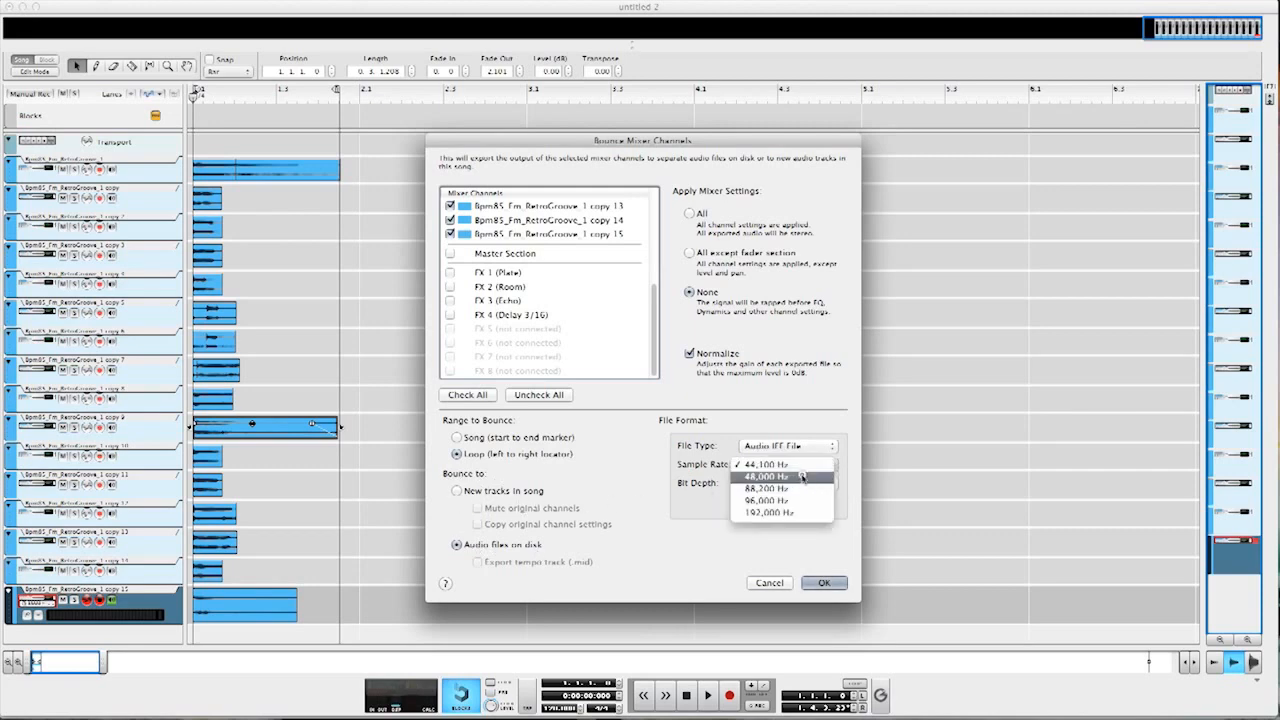
left_click(795, 477)
left_click(769, 483)
left_click(771, 495)
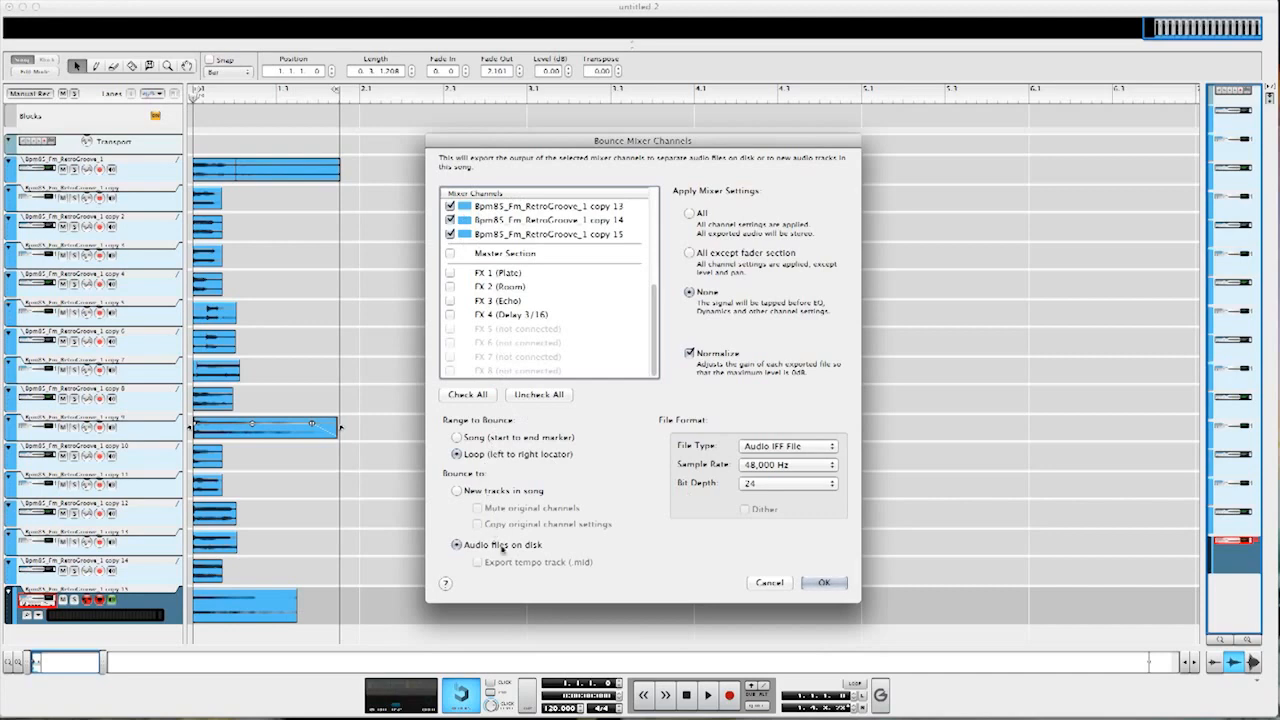
- Bounce the channels to disk in a new folder named Guitar MPC Chops inside the JustScienceBeats folder
left_click(823, 583)
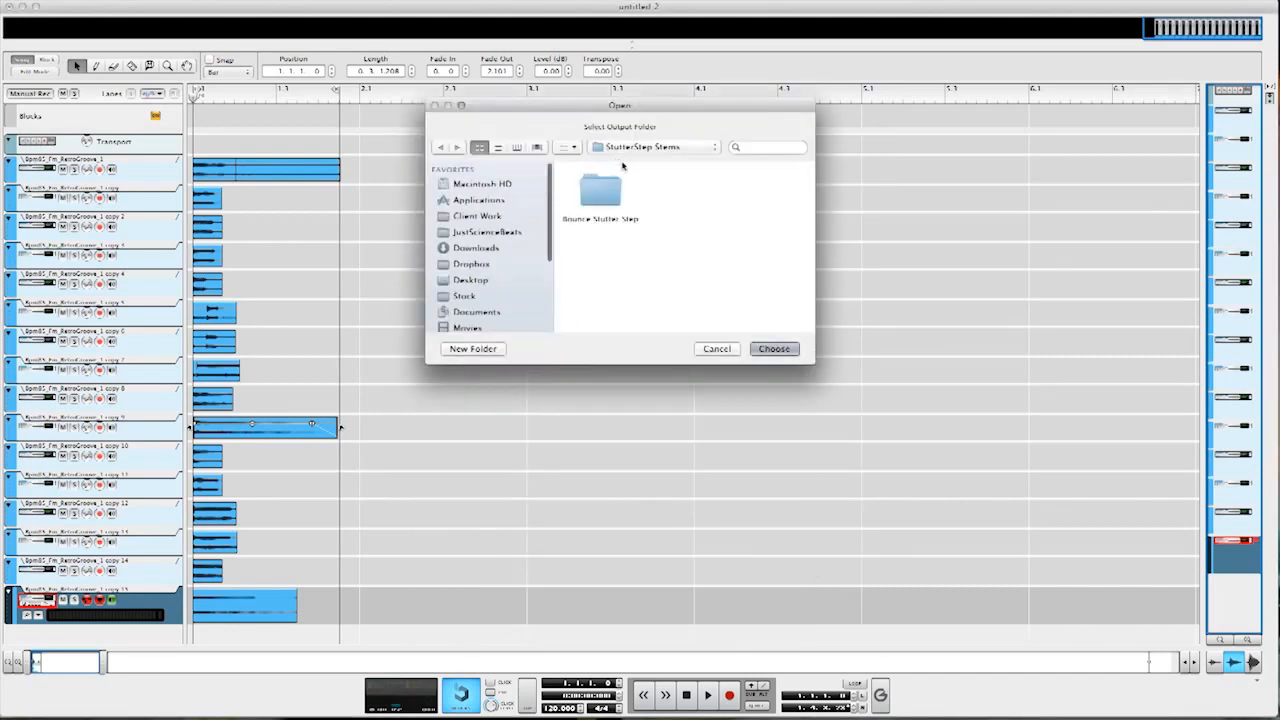
left_click(498, 232)
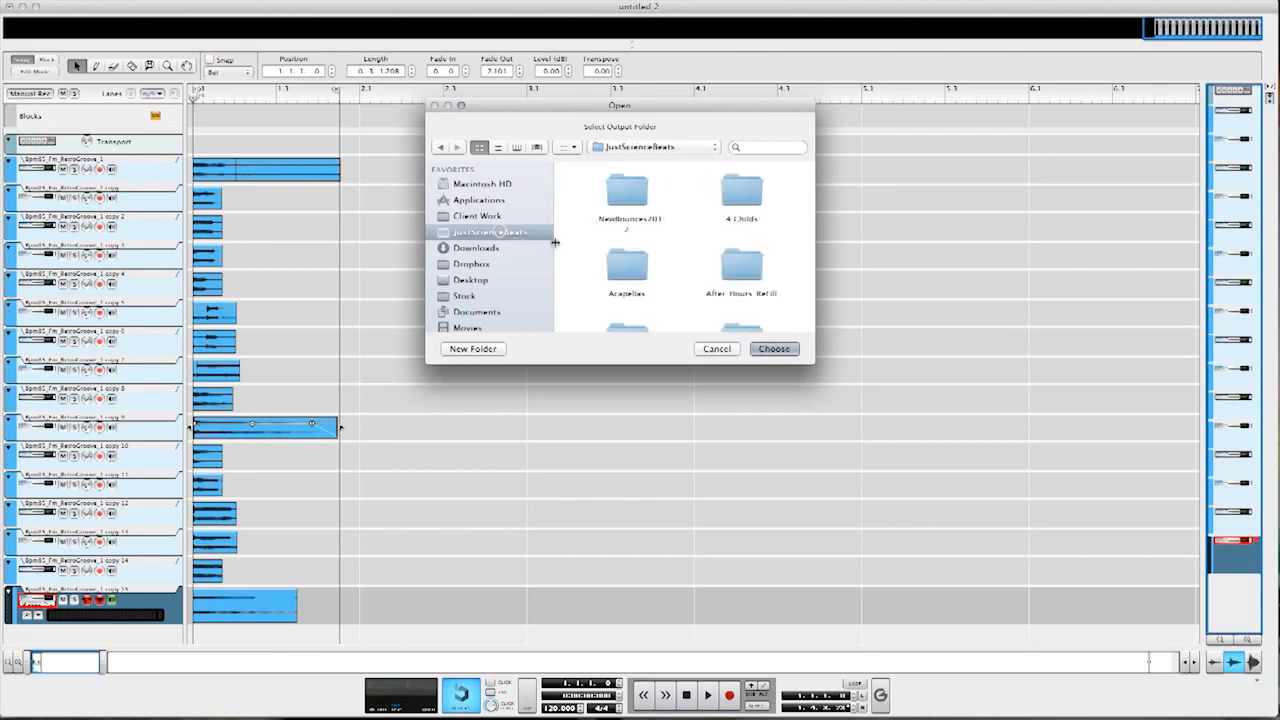
left_click(472, 349)
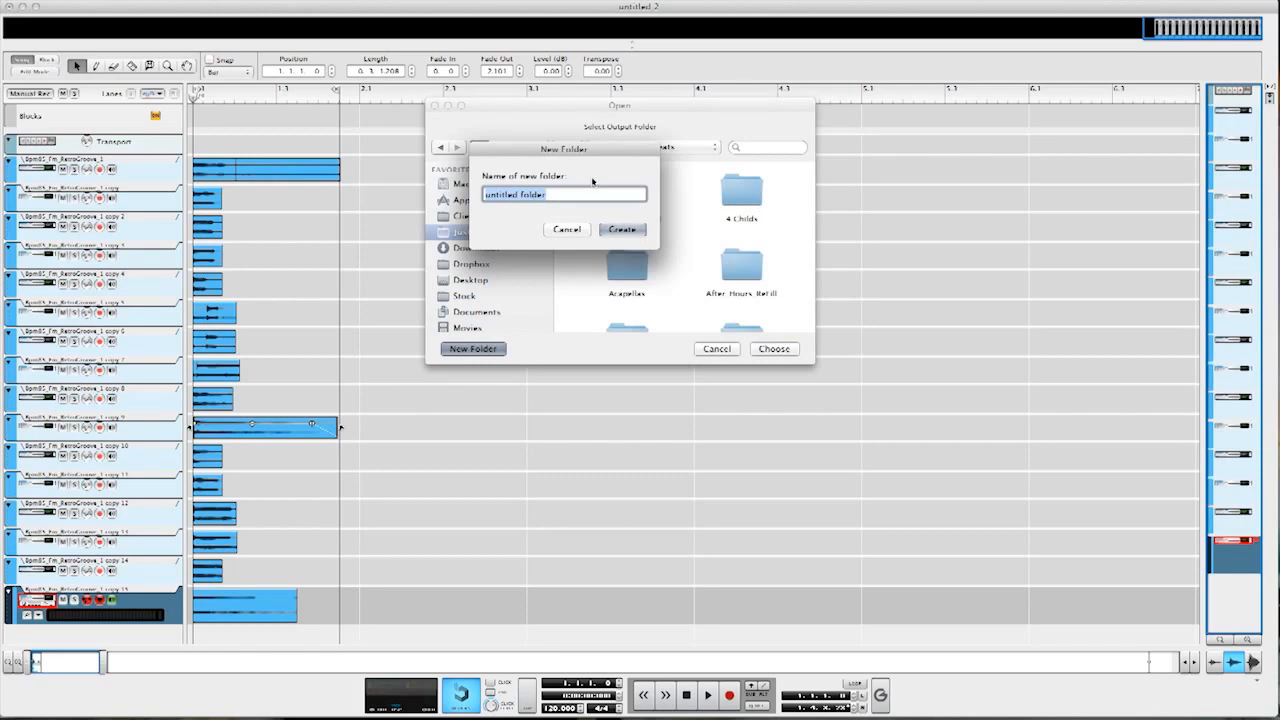
type("Guitar ")
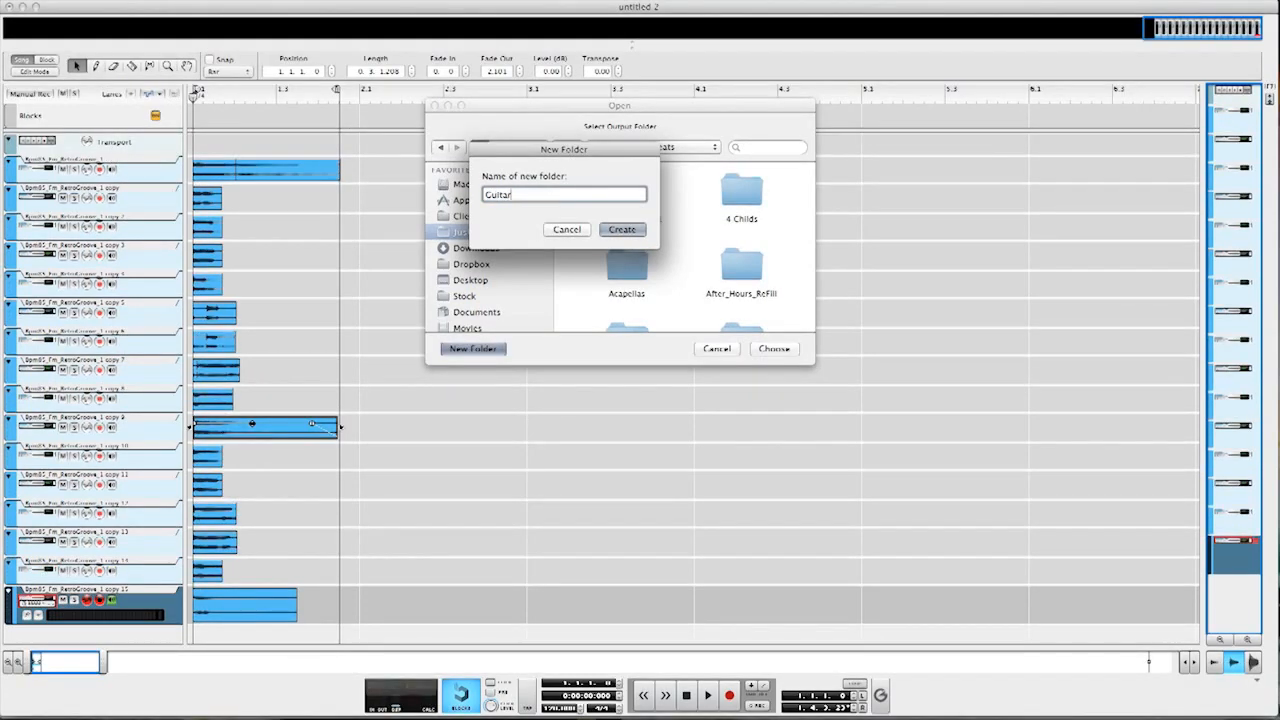
type("MP")
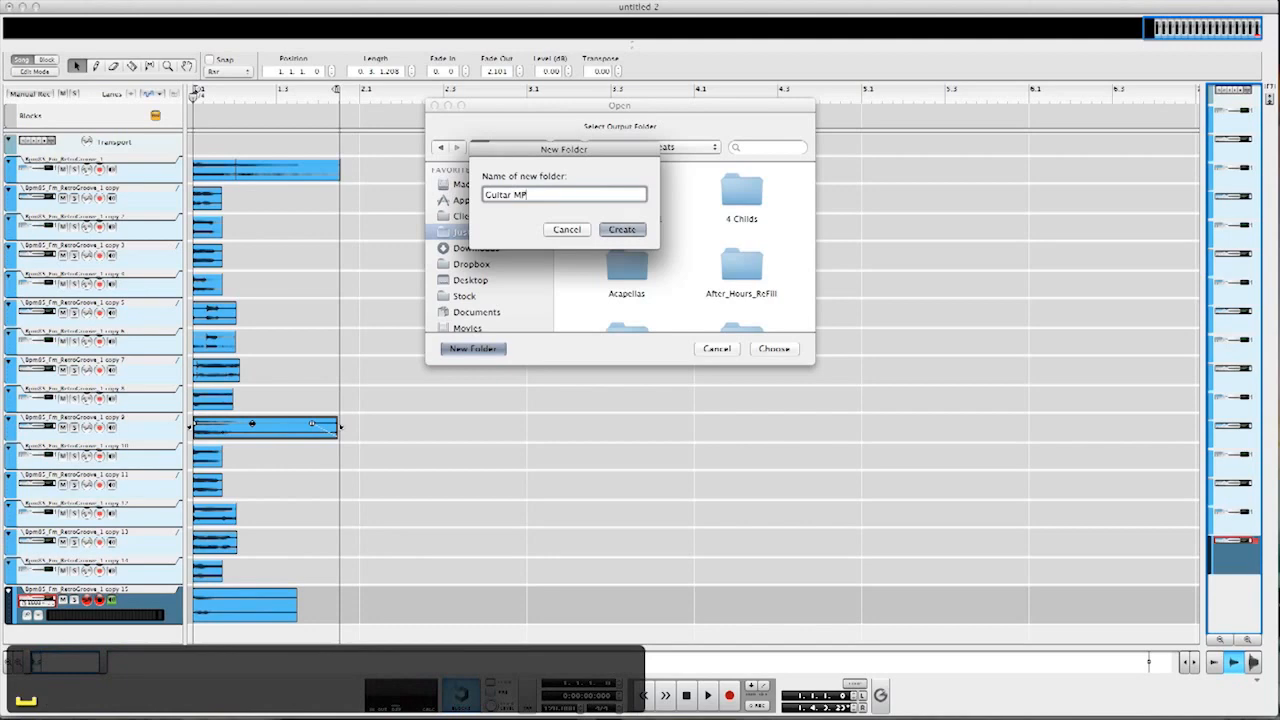
type("C Chops")
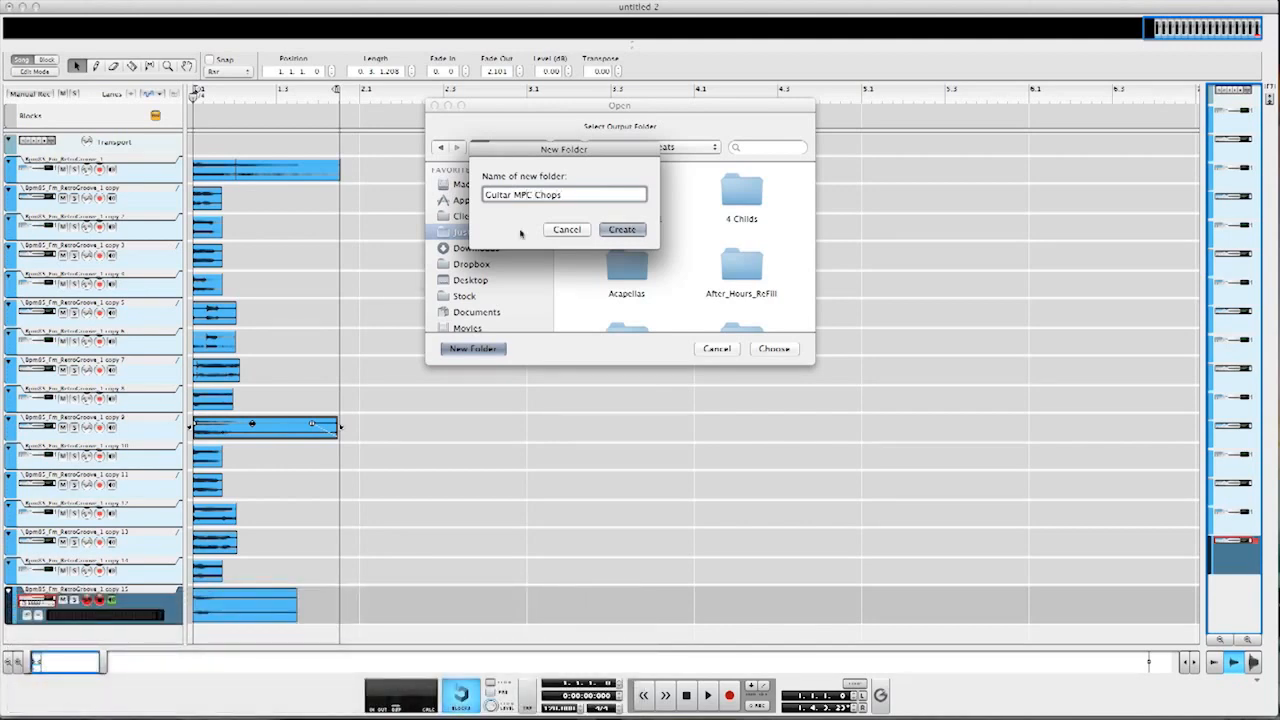
left_click(631, 231)
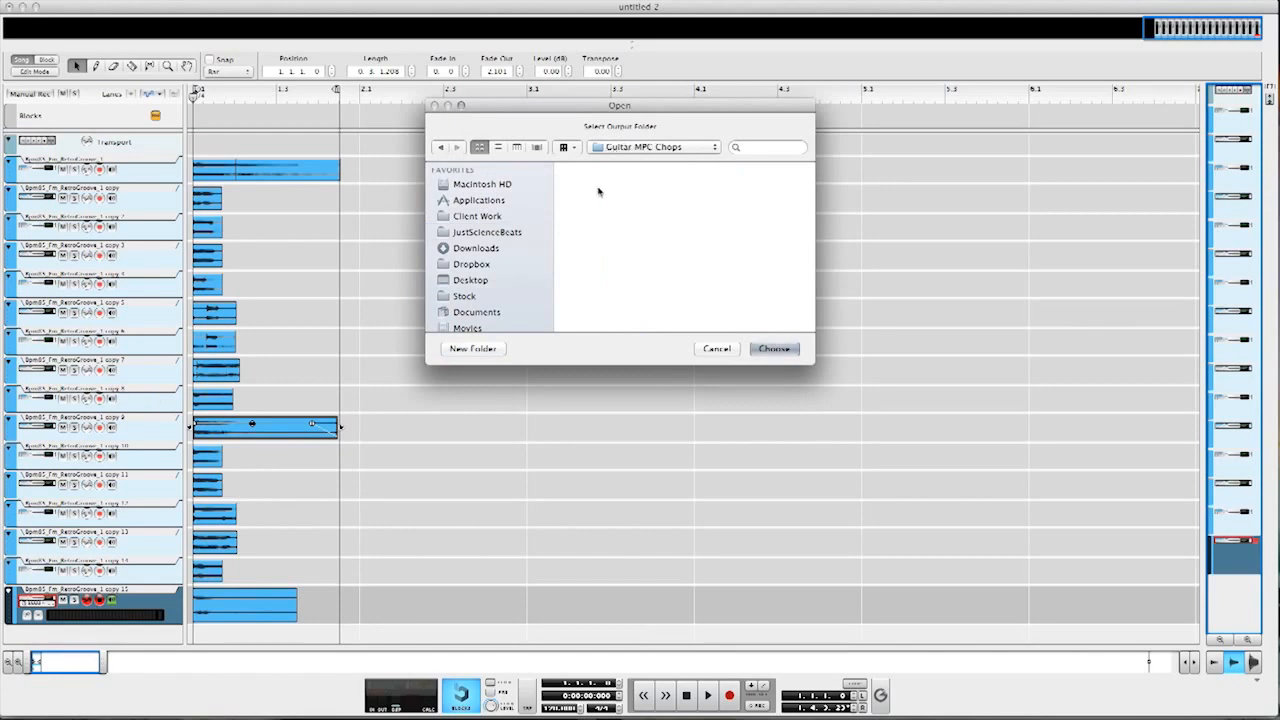
left_click(774, 348)
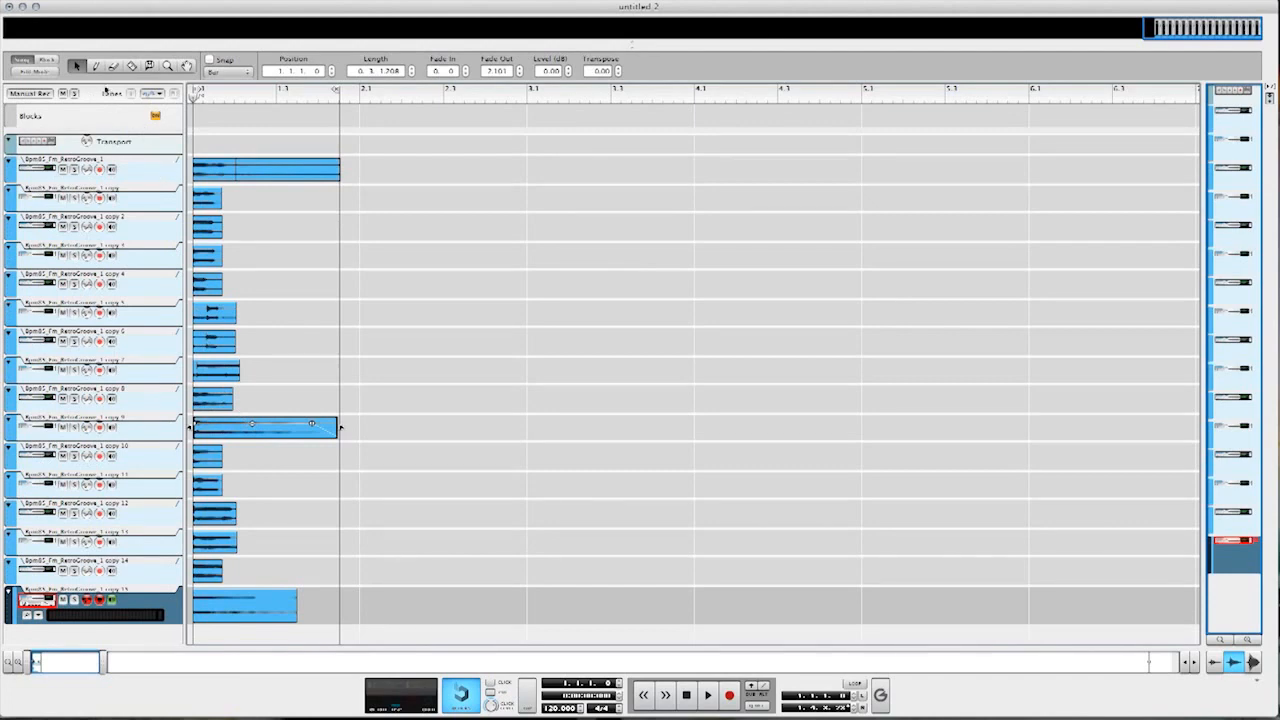
- Close the untitled 2 song without saving and close the Prime Loops - Melodic Guitar Hooks folder window
left_click(9, 7)
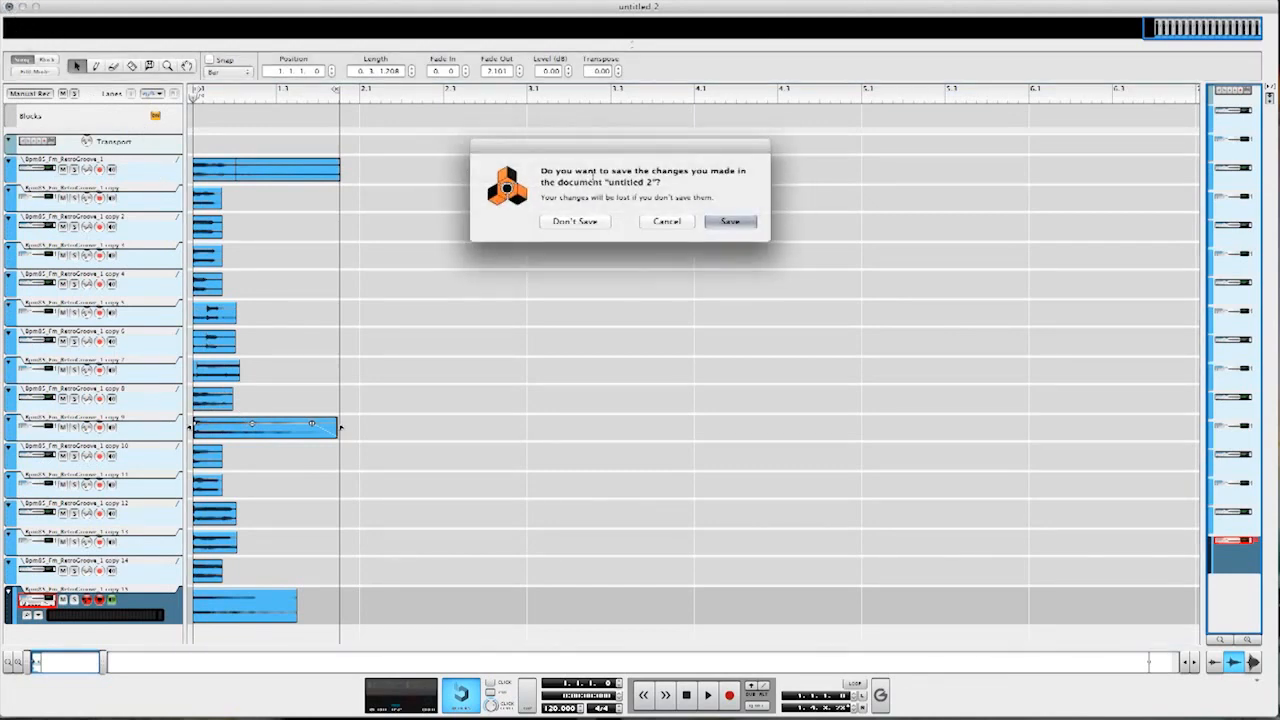
left_click(577, 222)
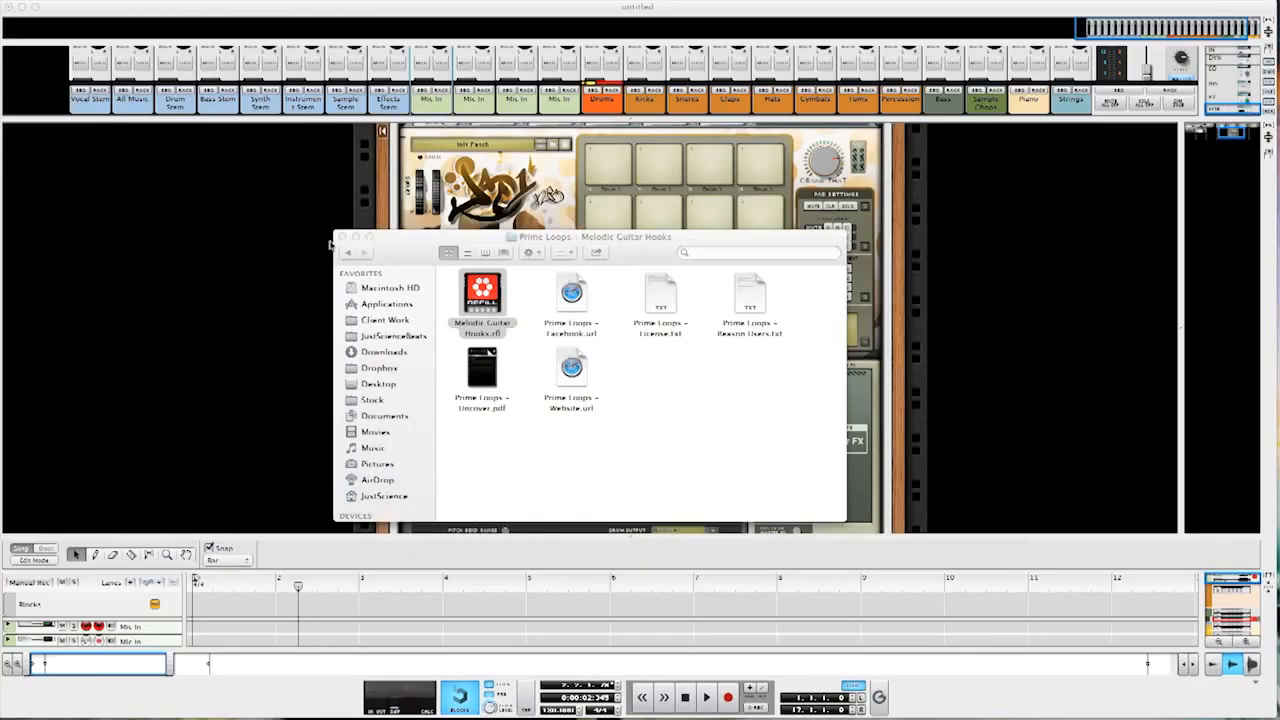
left_click(342, 237)
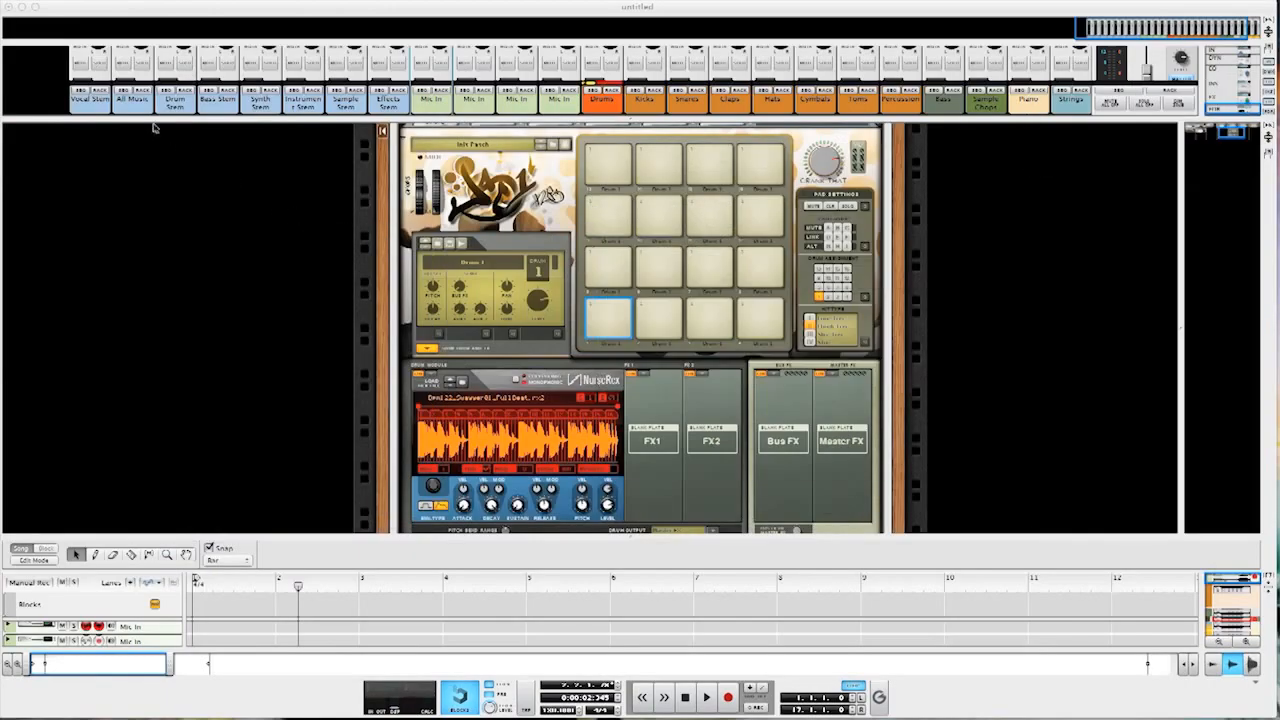
- Create a new song from the Empty + FX template
left_click(0, 0)
mouse_move(2, 0)
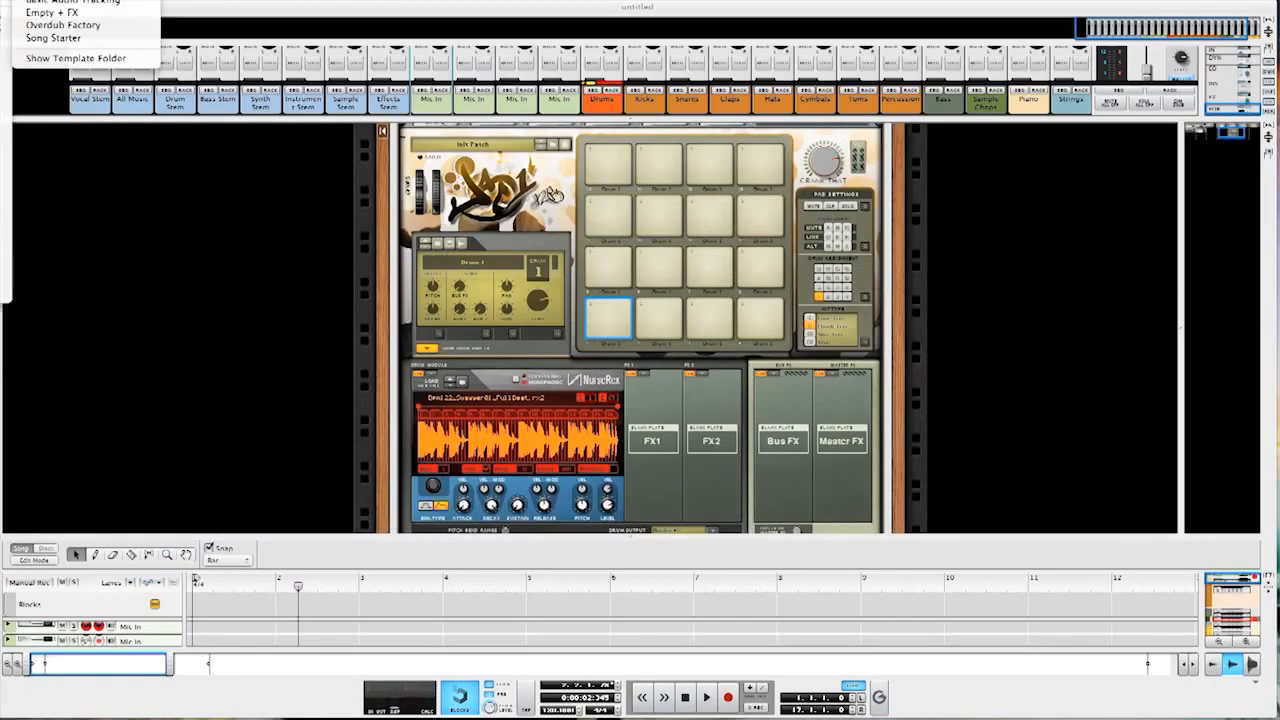
left_click(30, 15)
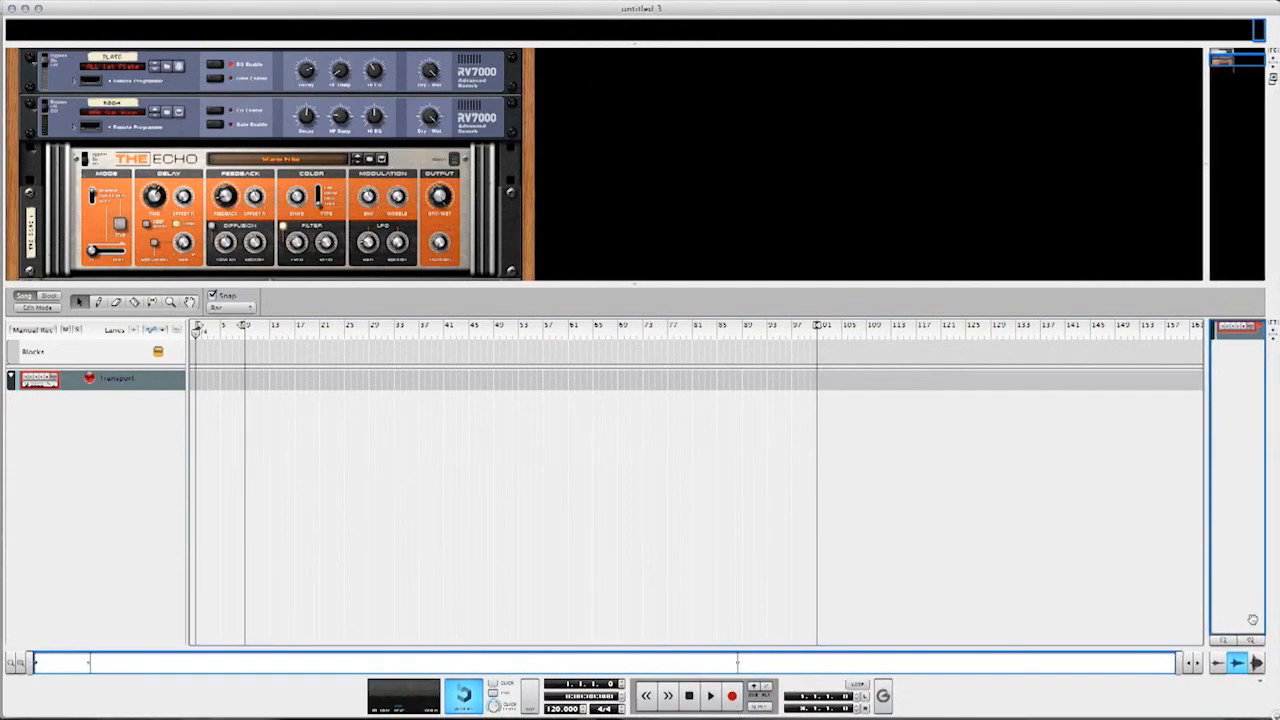
- Create an instrument in the empty rack space from the Blank Combinator.cmb patch
right_click(597, 134)
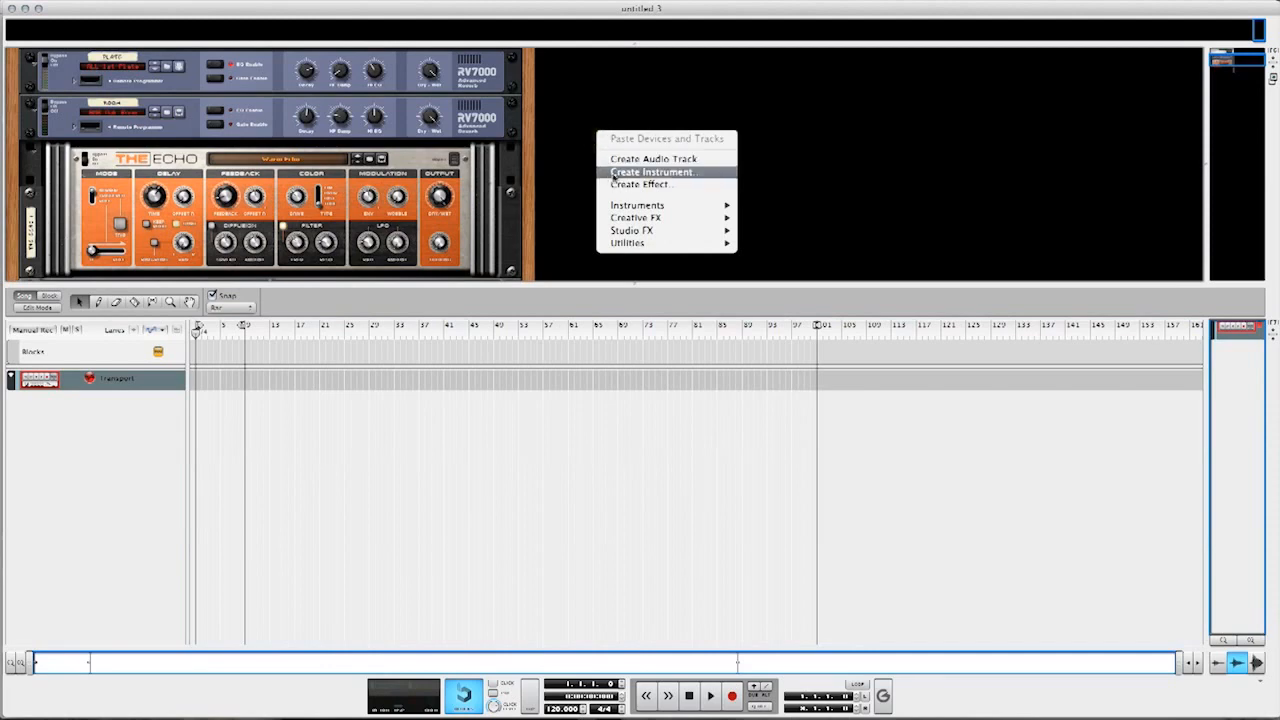
left_click(614, 174)
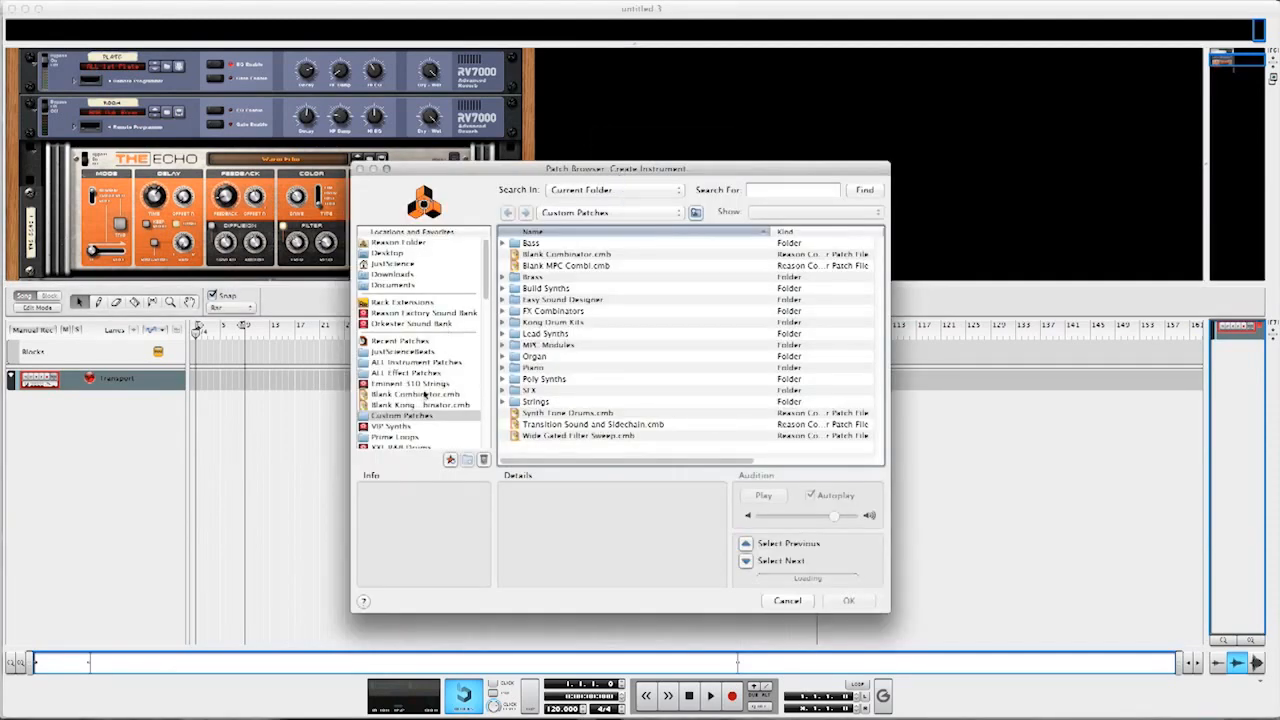
left_click(414, 394)
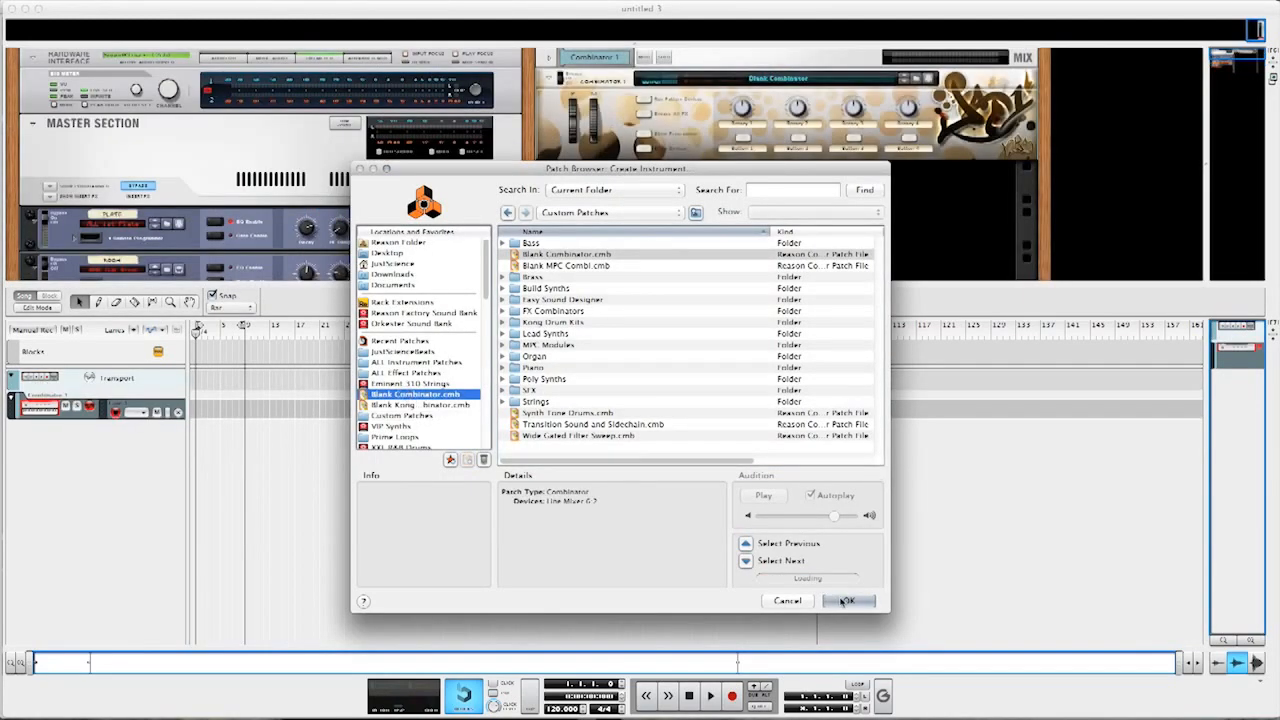
left_click(848, 600)
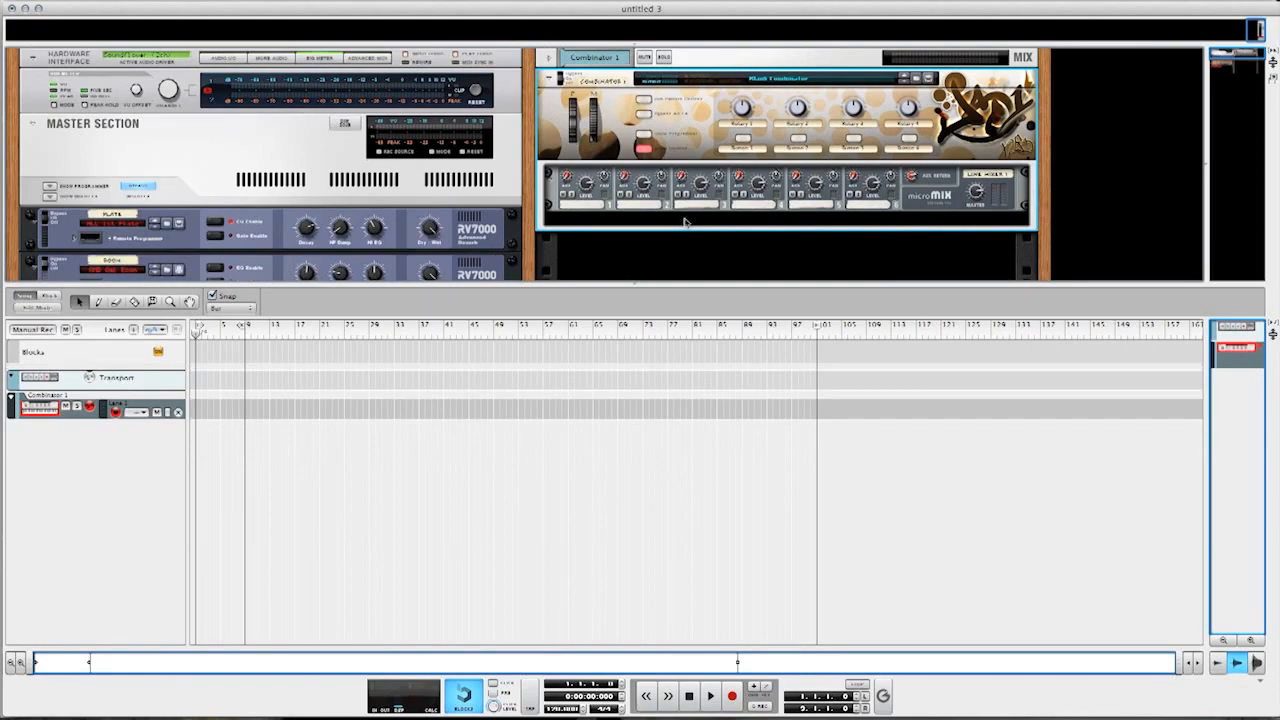
- Add a Kong Drum Designer inside the Combinator and apply the Extra2Rest_Kong.jpg backdrop to it
right_click(685, 221)
mouse_move(740, 350)
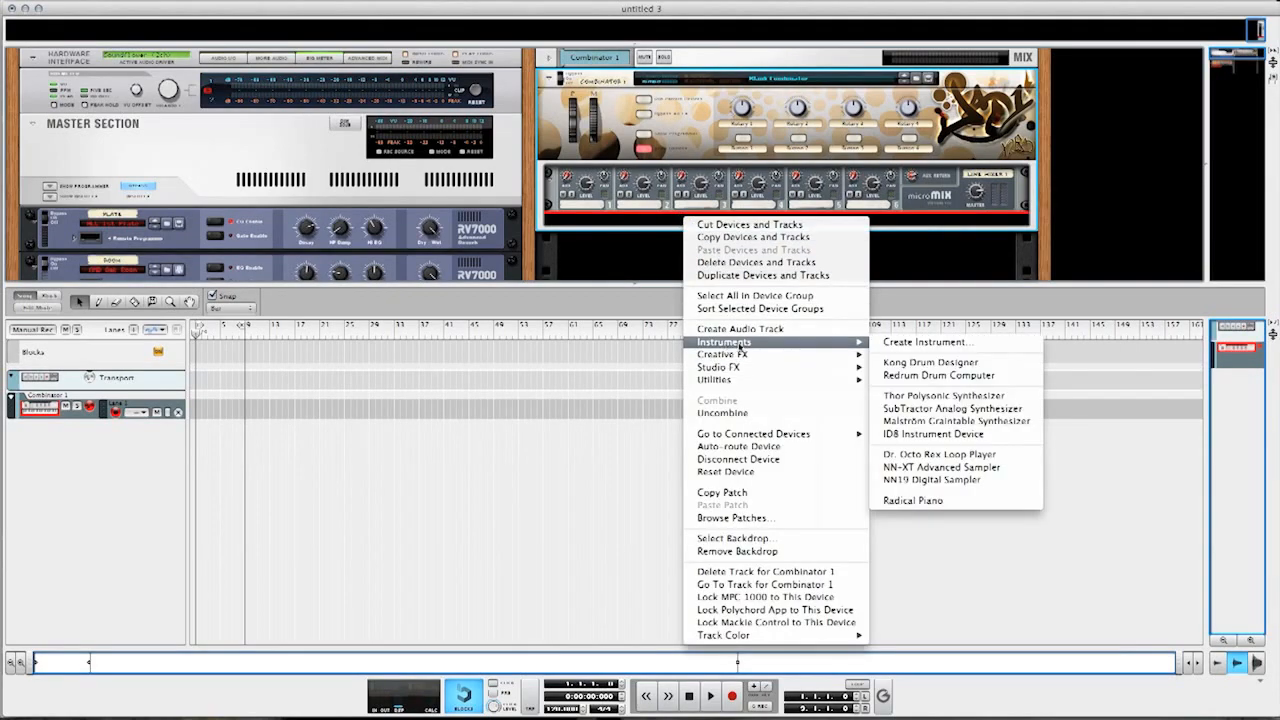
left_click(912, 363)
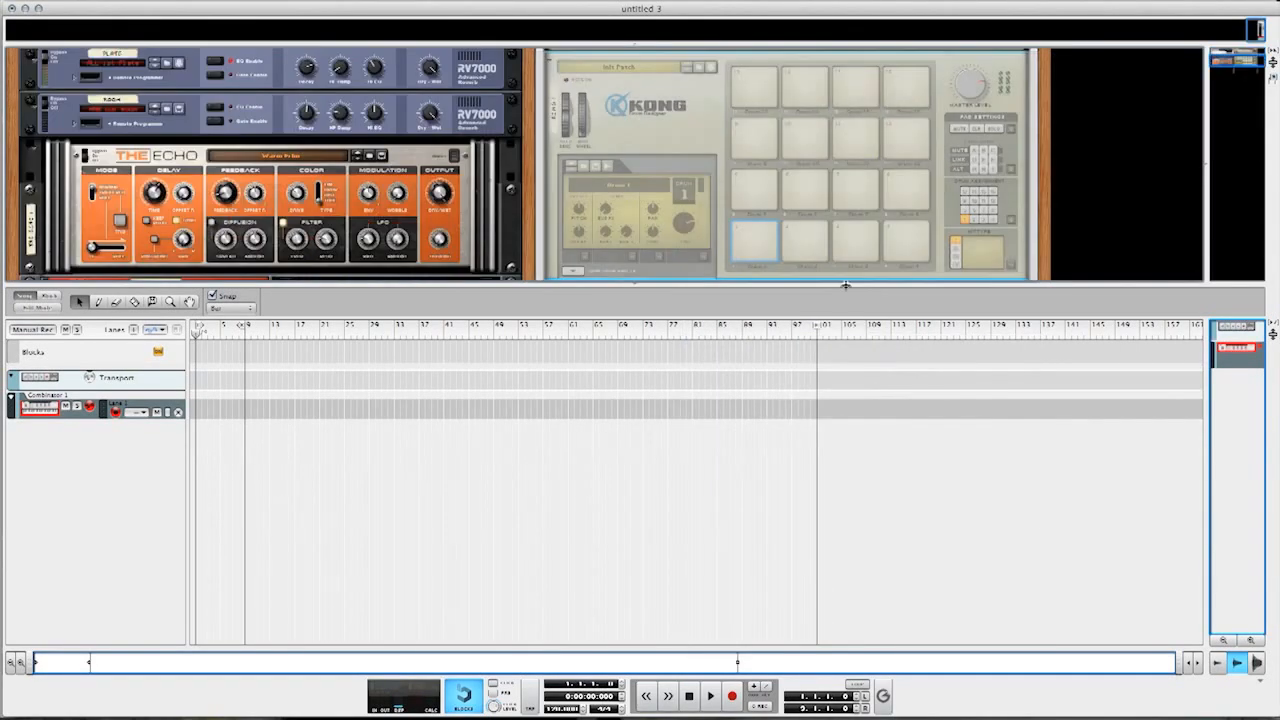
right_click(630, 129)
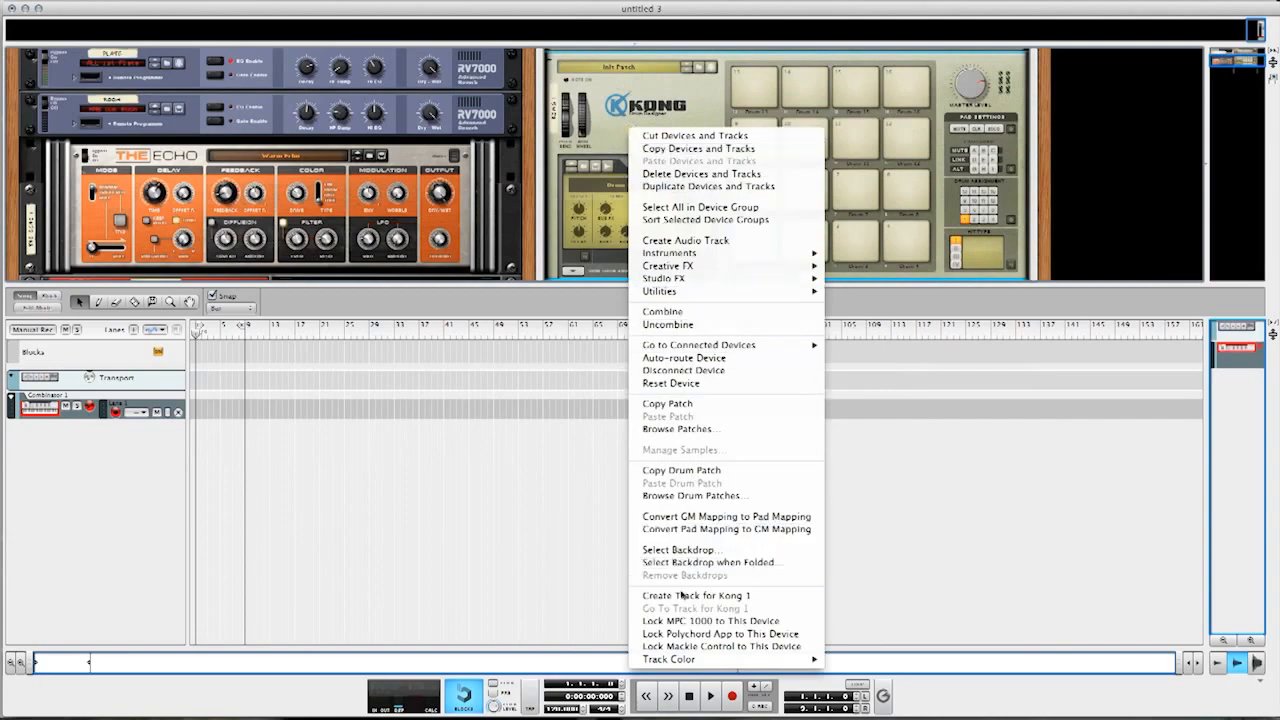
left_click(680, 550)
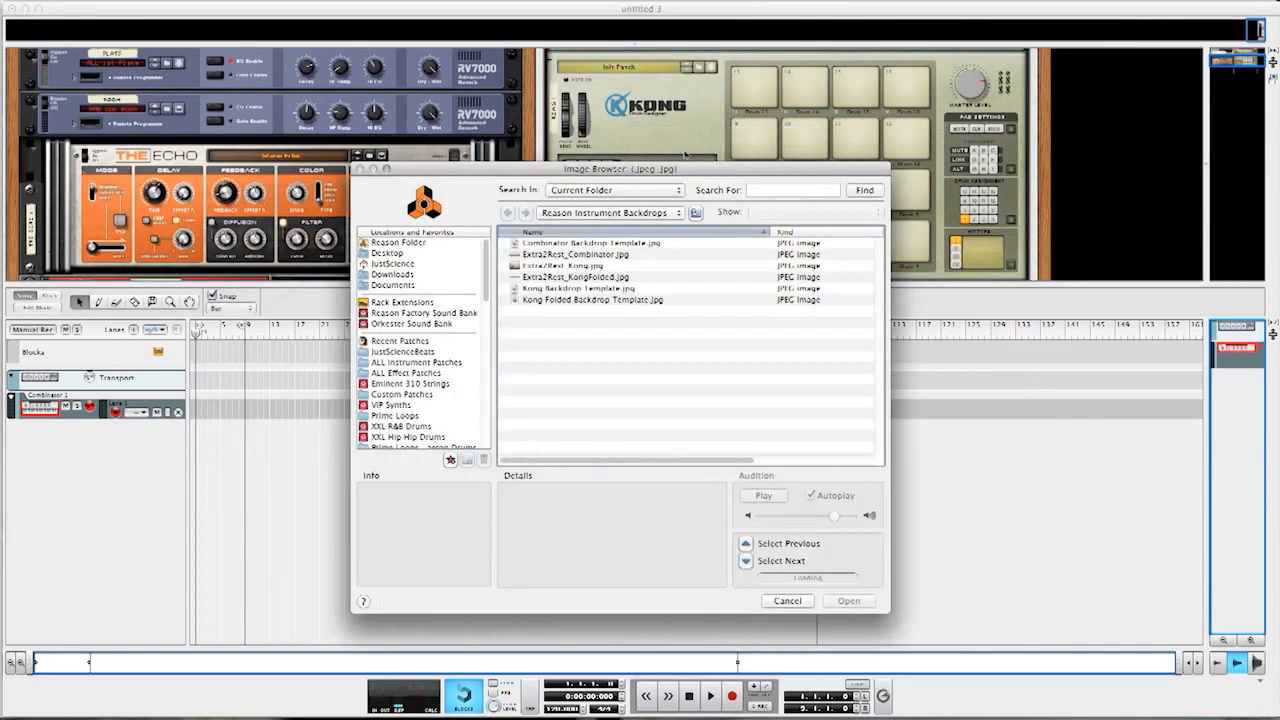
left_click(558, 265)
key("Return")
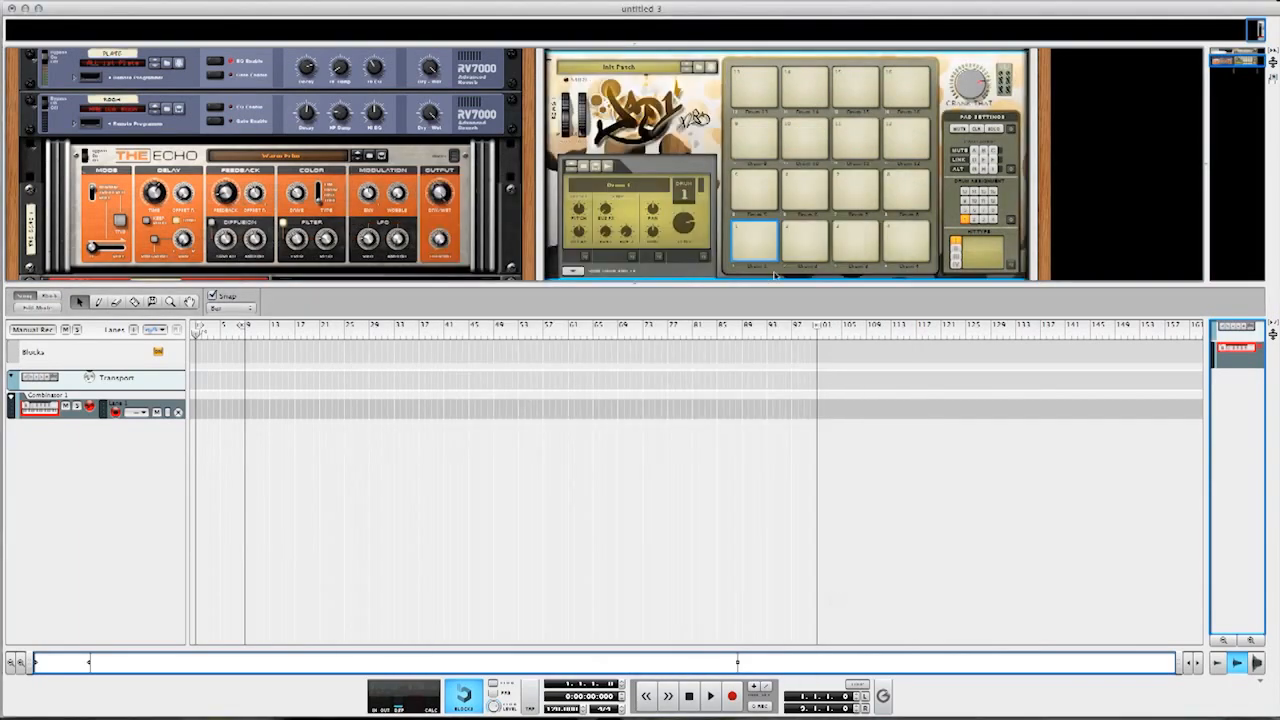
- Enlarge the rack area, show Kong's drum and FX section, and load an NN-Nano Sampler as Drum 1's module
left_click_drag(634, 285, 634, 648)
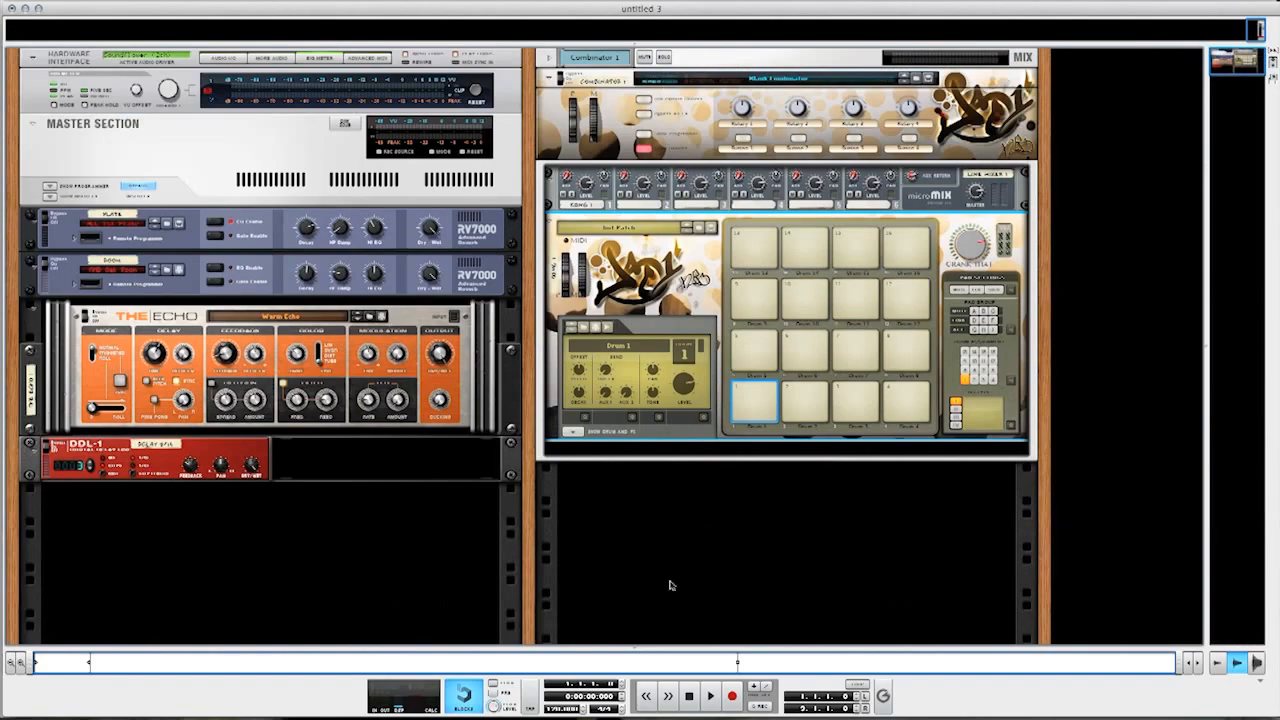
left_click(573, 432)
left_click(576, 324)
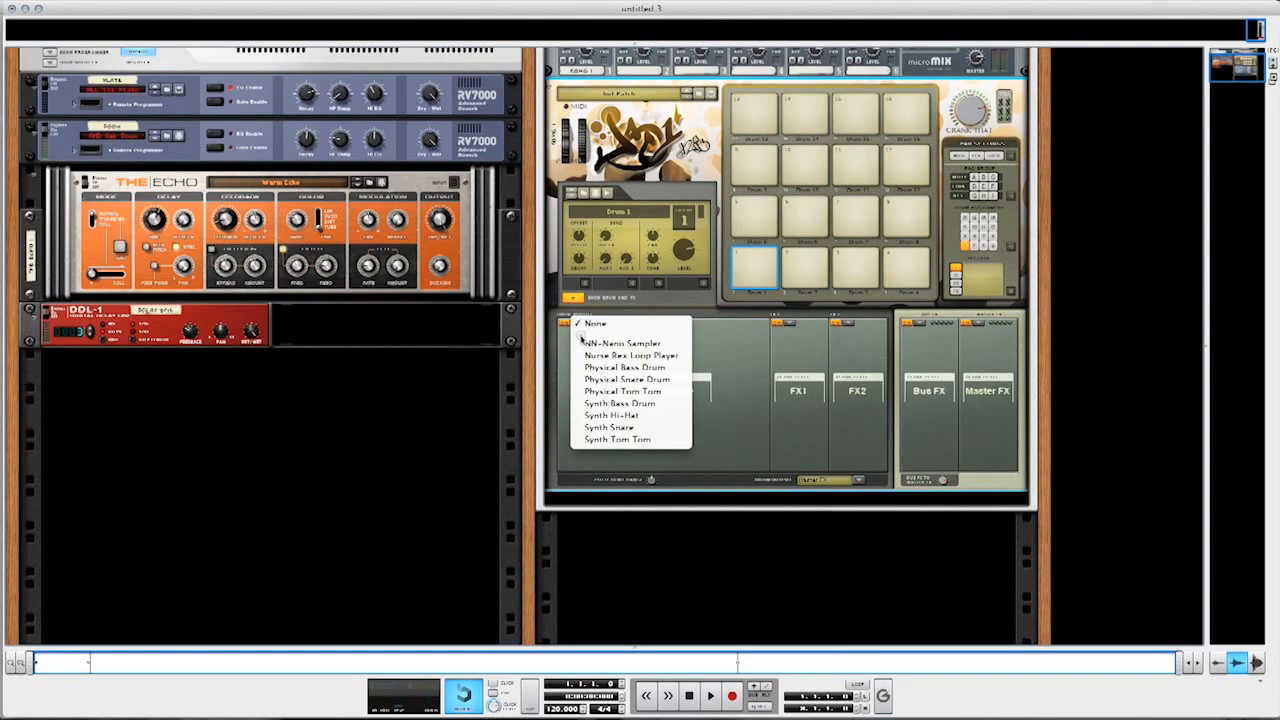
left_click(588, 345)
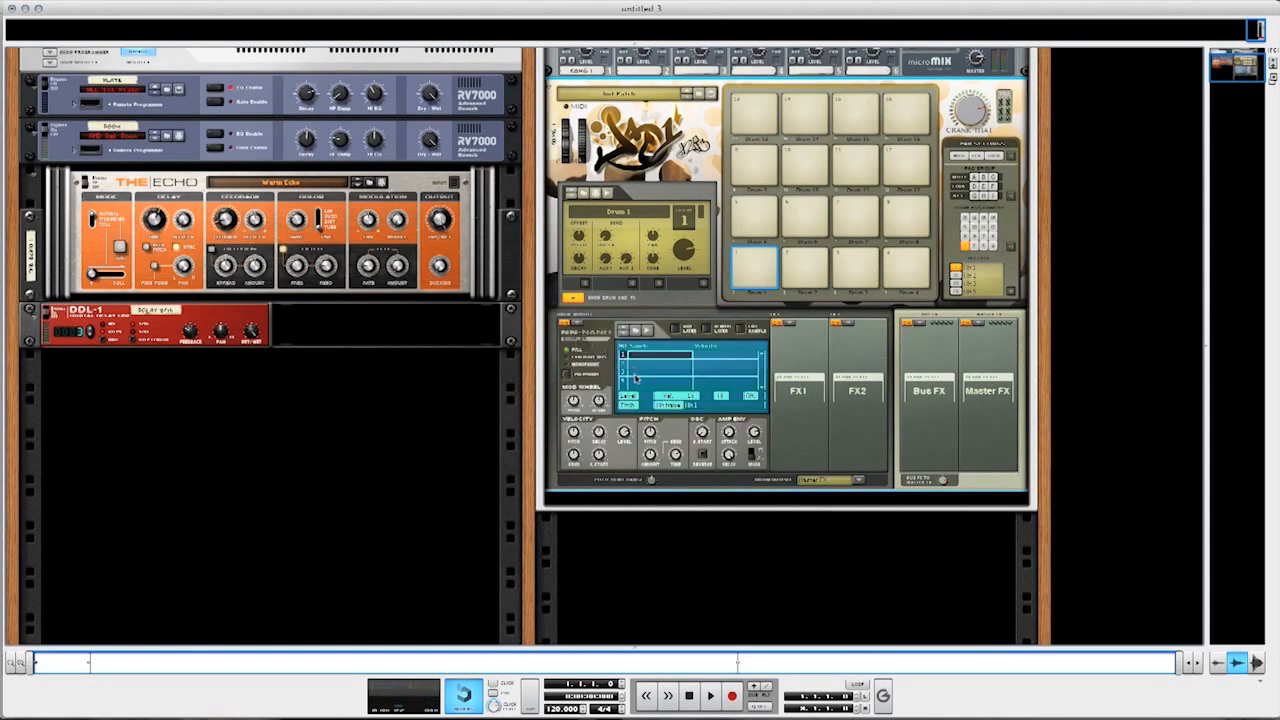
- Load Bpm85_Fm_RetroGroove_1.aif from Guitar MPC Chops > Bounce untitled 2 into the NN-Nano's first slot and audition pad 1
double_click(640, 356)
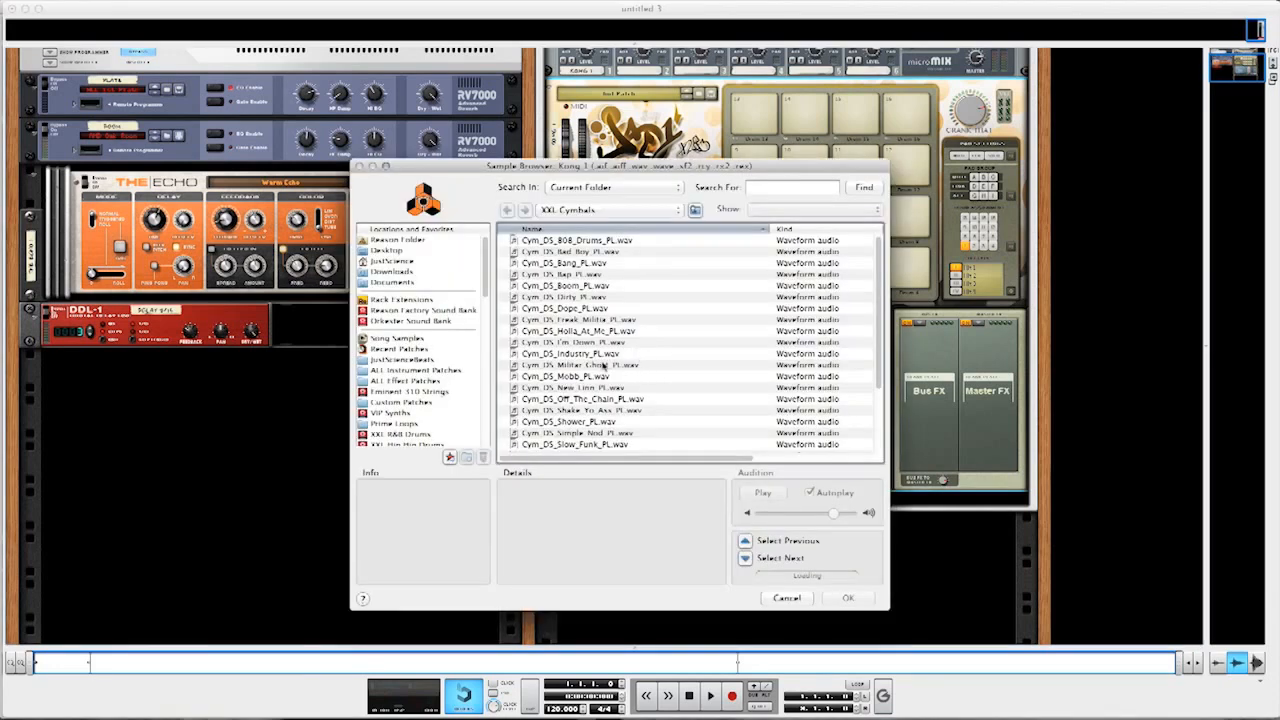
left_click(400, 359)
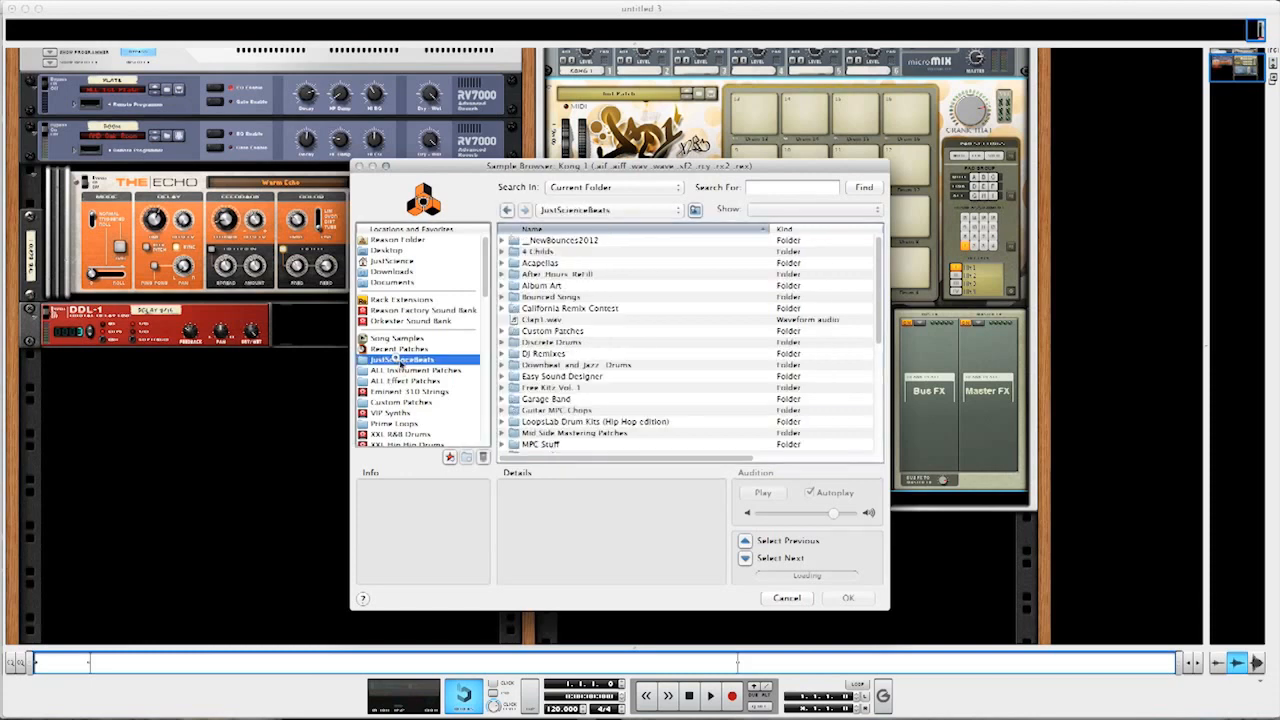
double_click(556, 411)
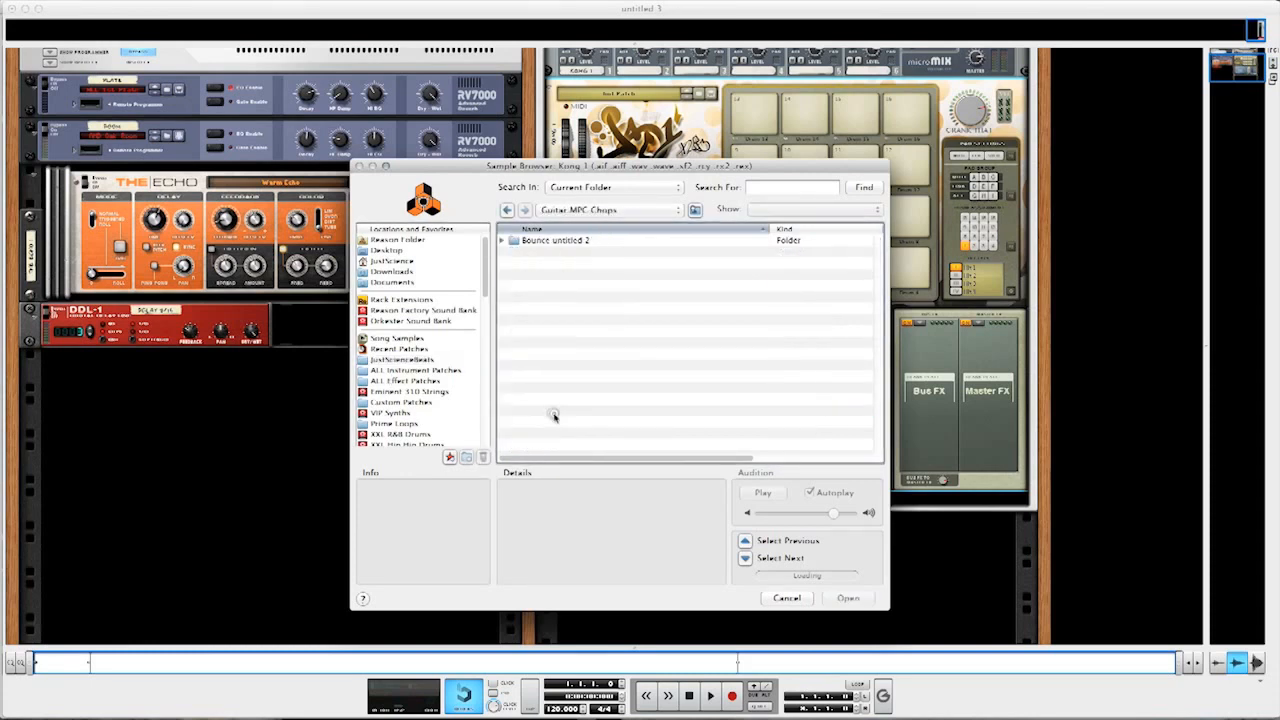
left_click(537, 244)
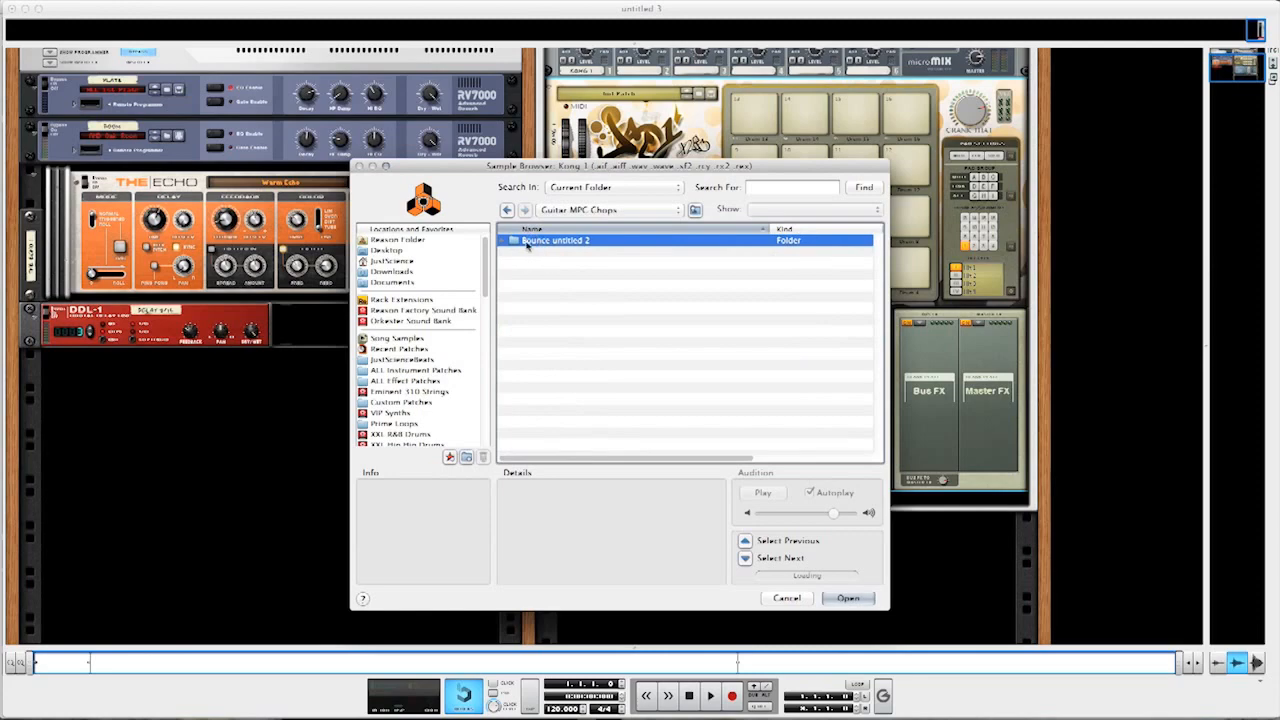
double_click(535, 244)
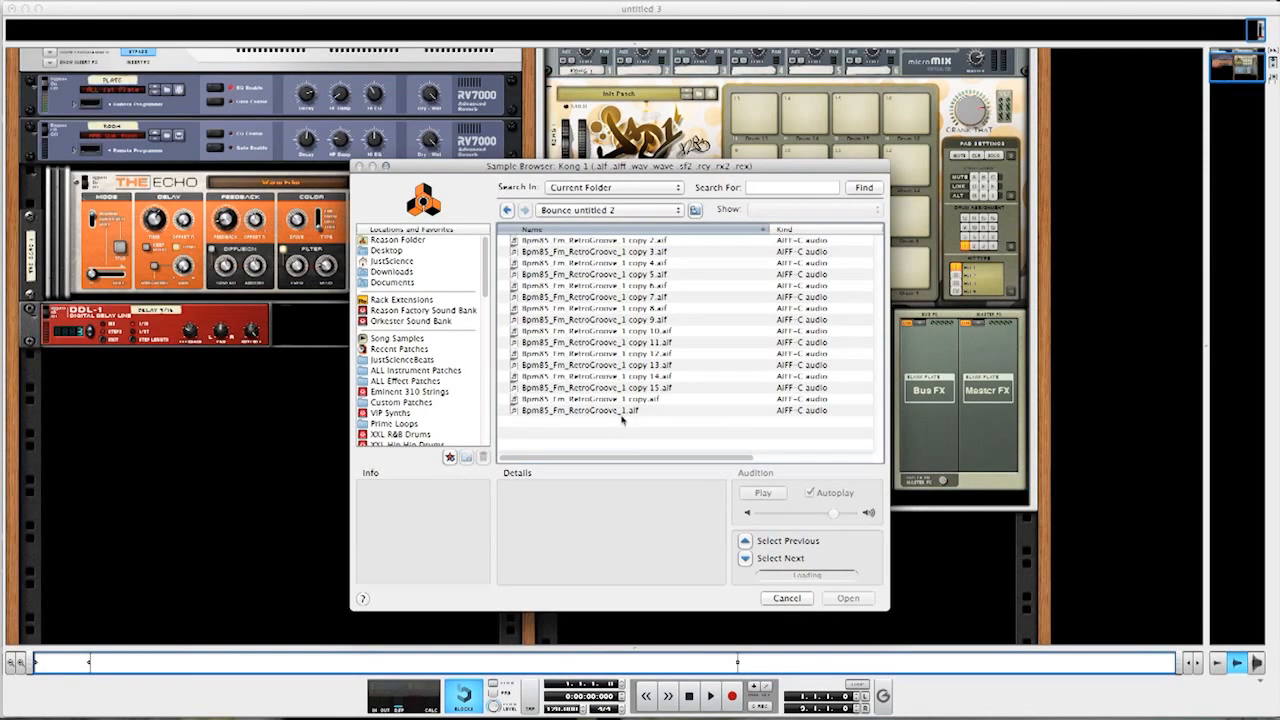
left_click(601, 412)
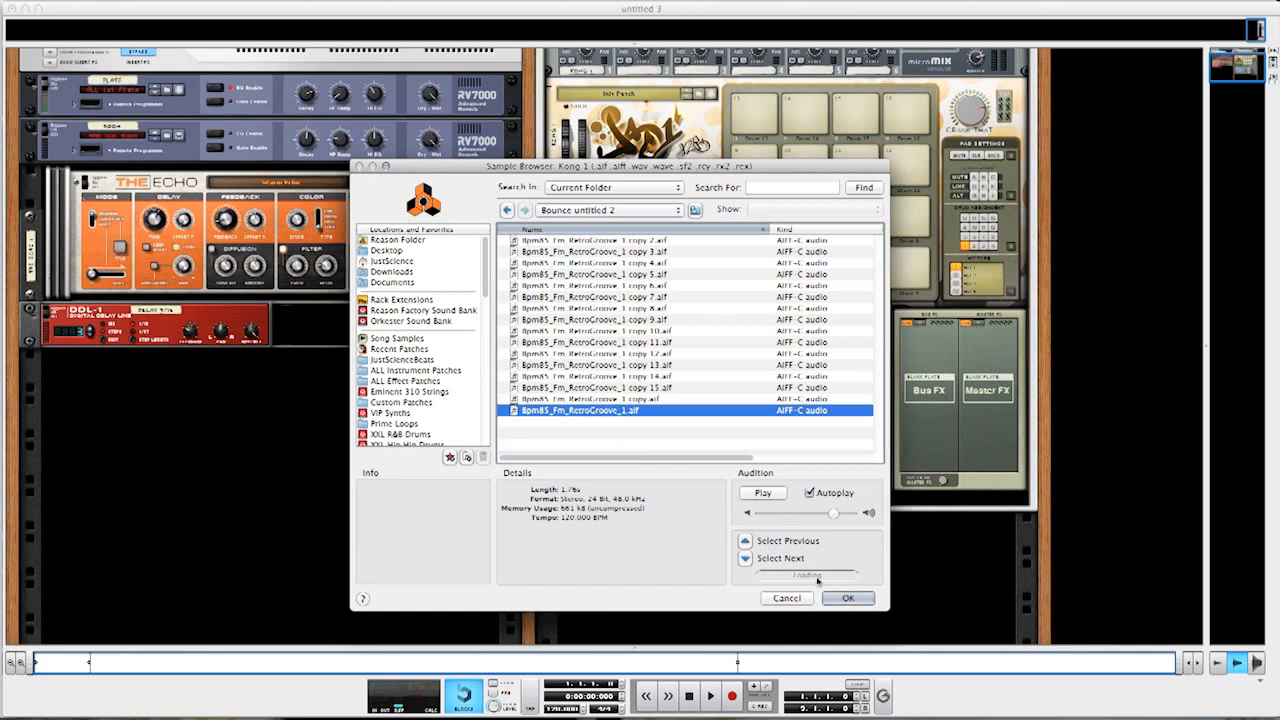
left_click(842, 598)
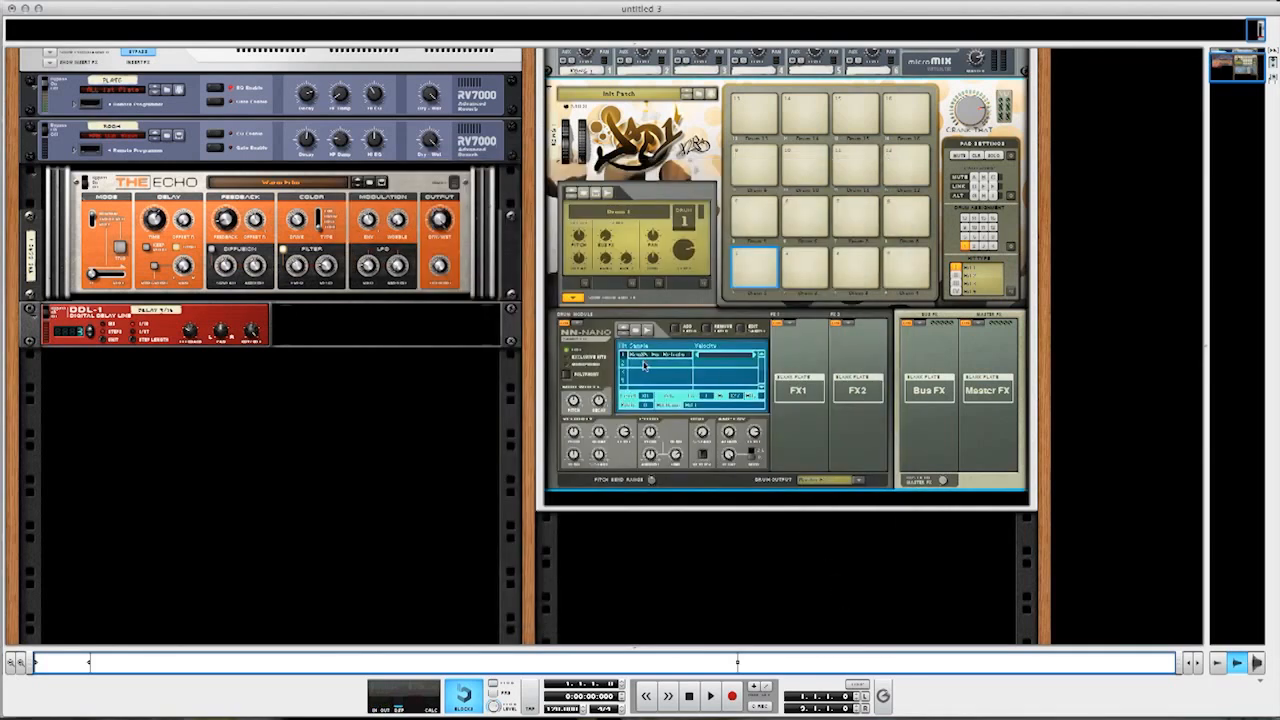
left_click(752, 268)
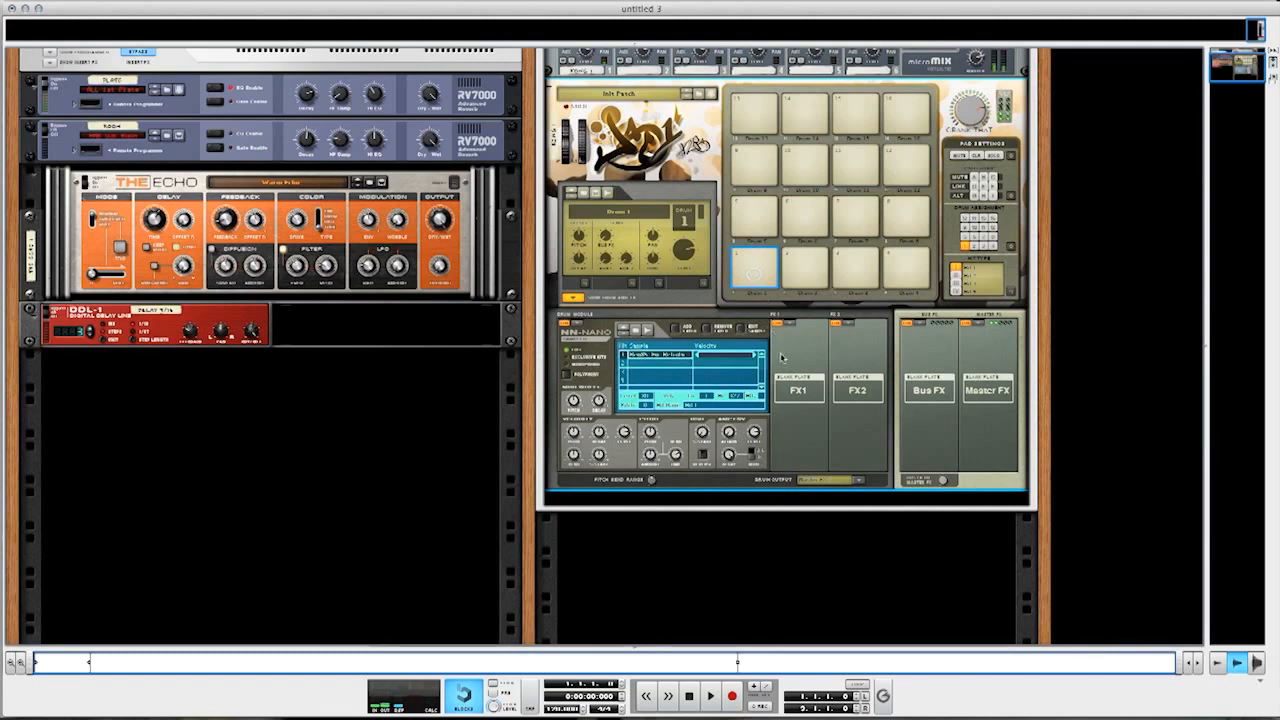
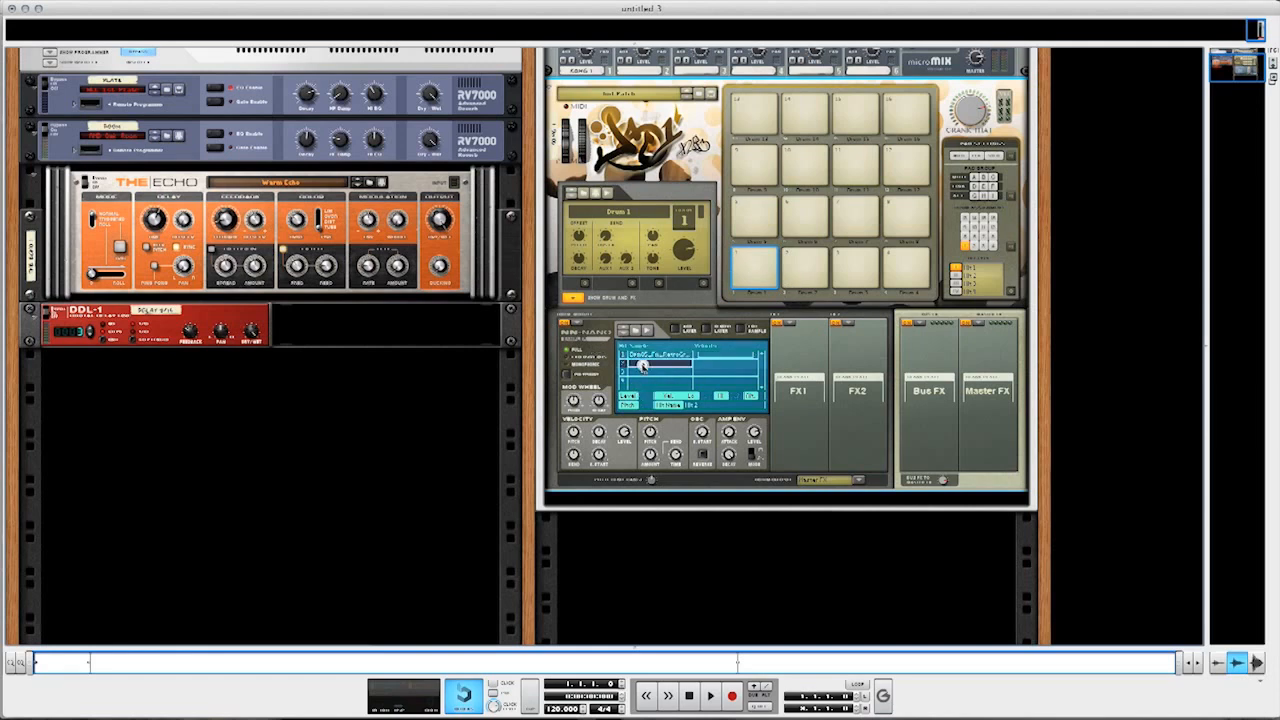
- Load the slices Bpm85_Fm_RetroGroove_1 copy.aif, copy 2.aif and copy 3.aif into slots 2, 3 and 4 of Drum 1's NN-Nano
double_click(643, 362)
left_click(630, 400)
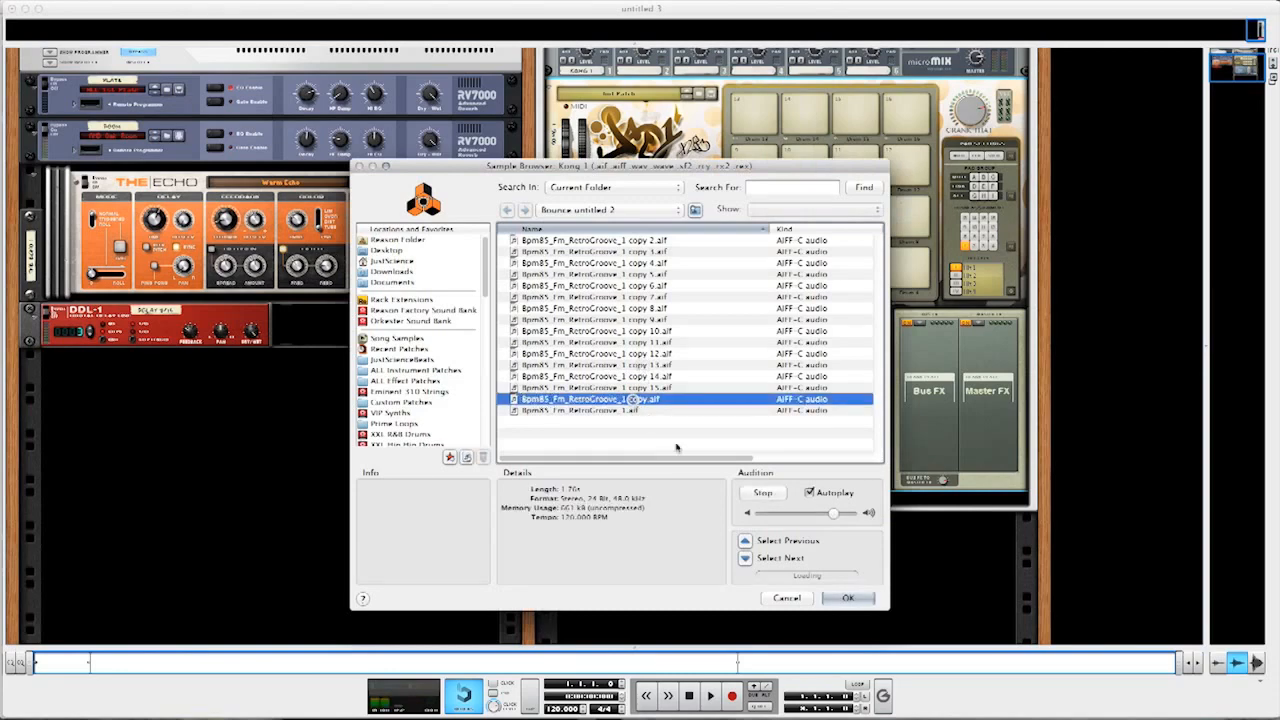
left_click(848, 598)
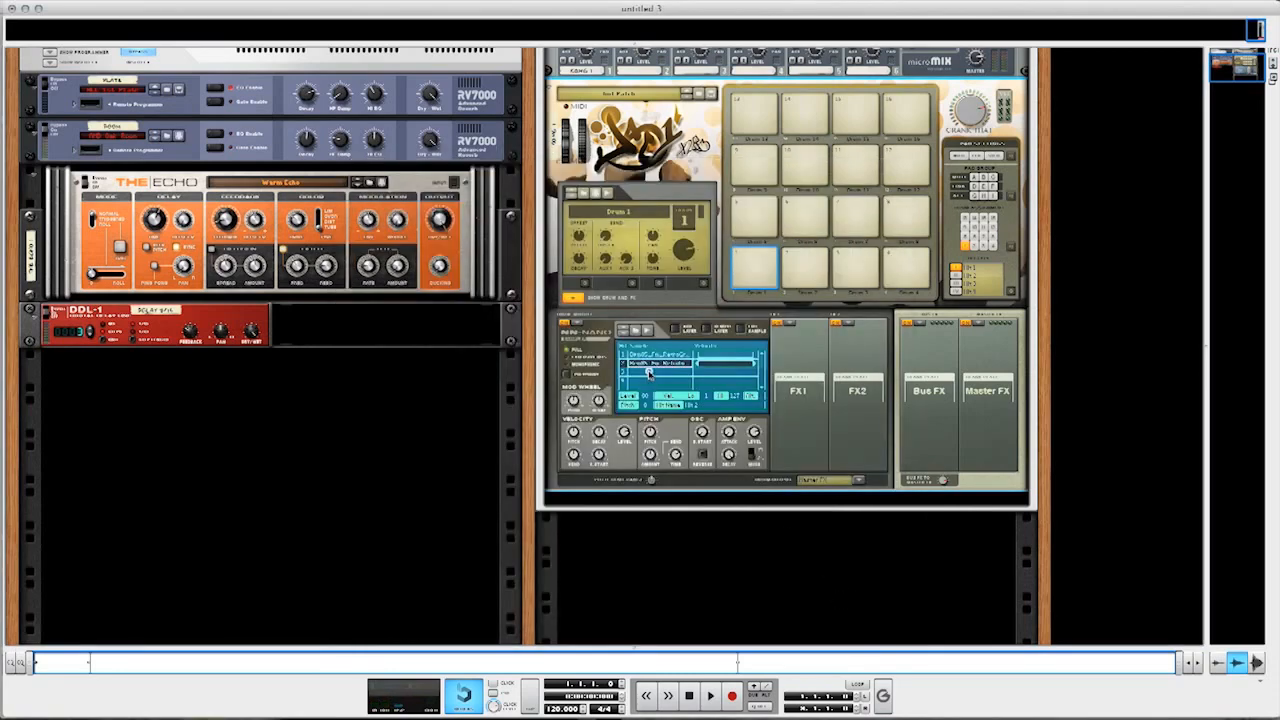
double_click(648, 366)
double_click(632, 243)
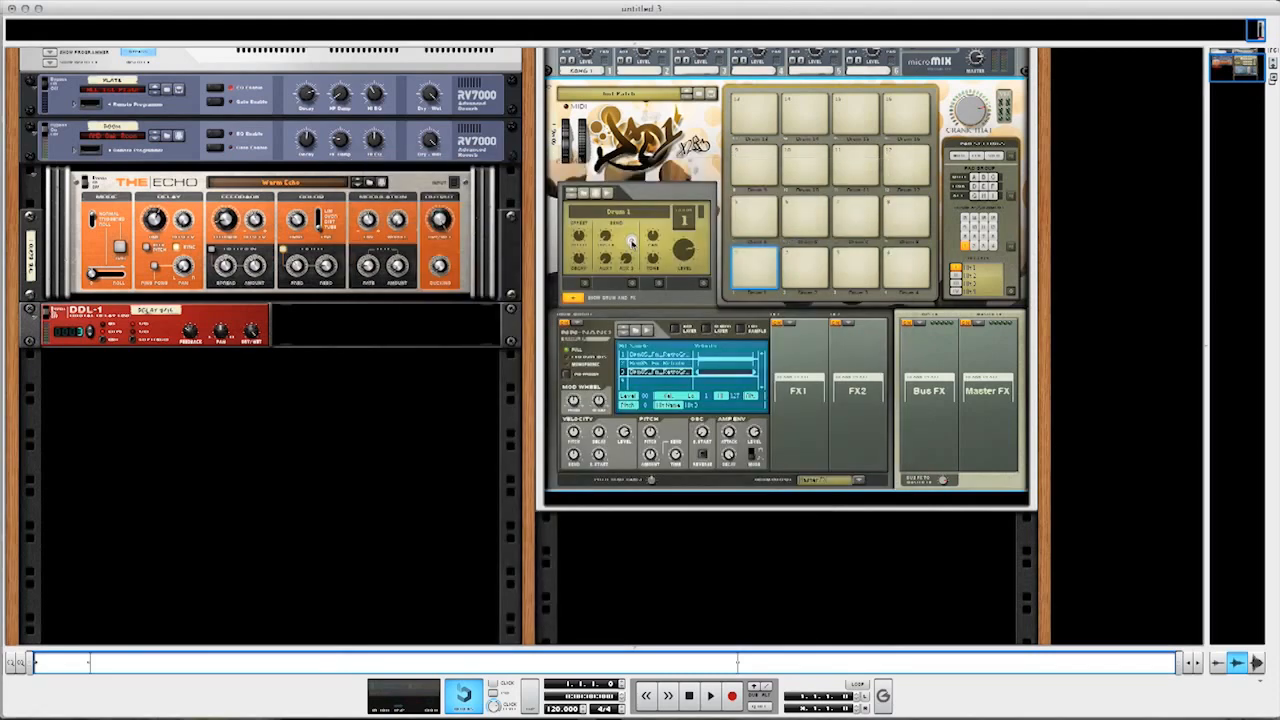
double_click(650, 374)
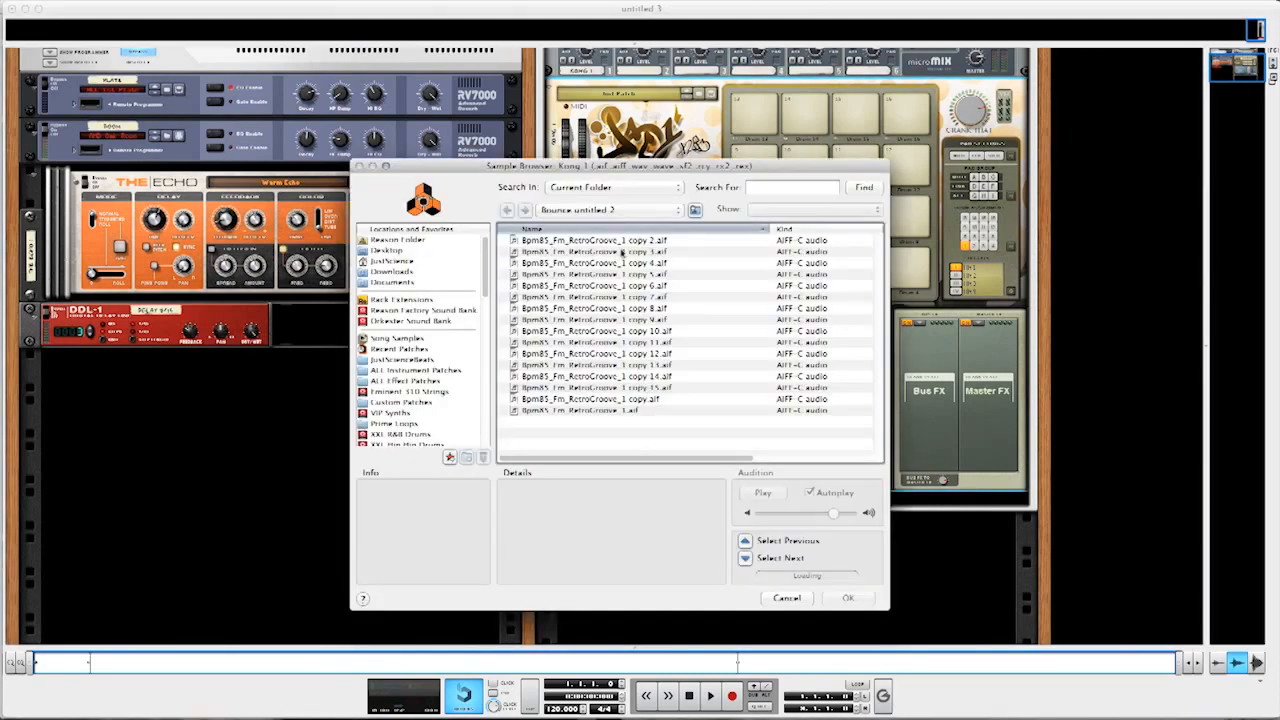
left_click(622, 253)
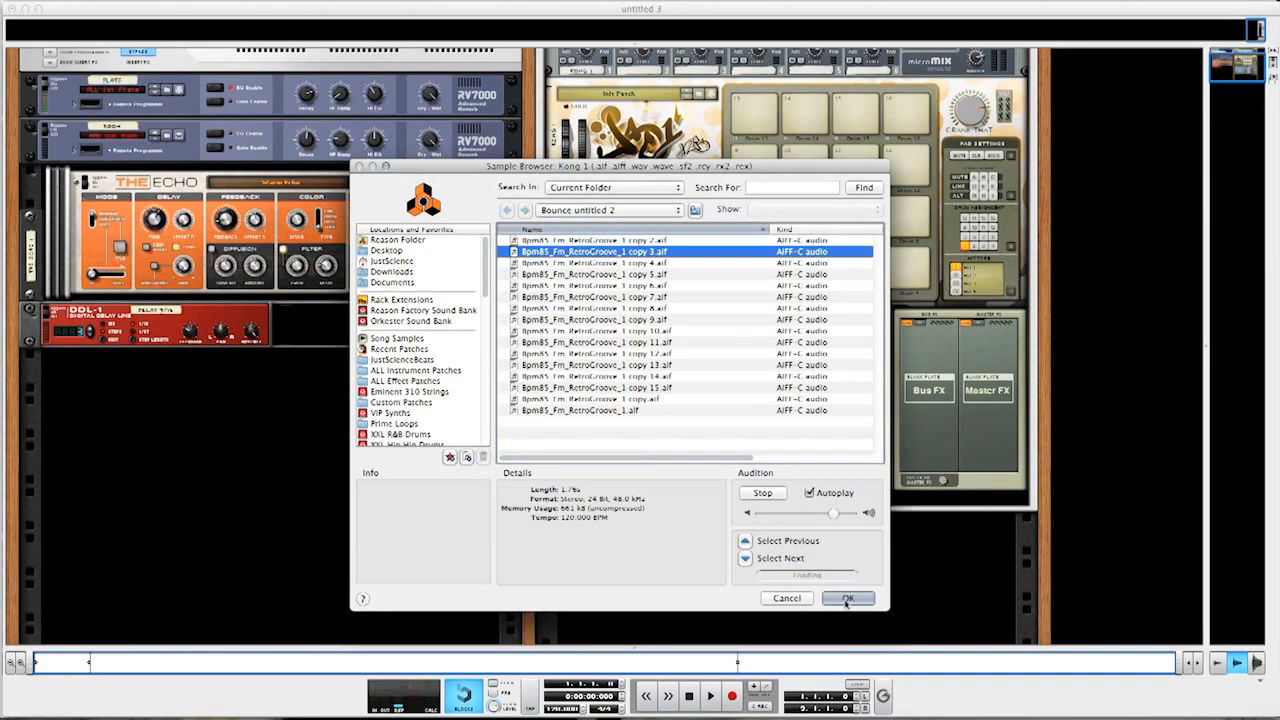
left_click(846, 599)
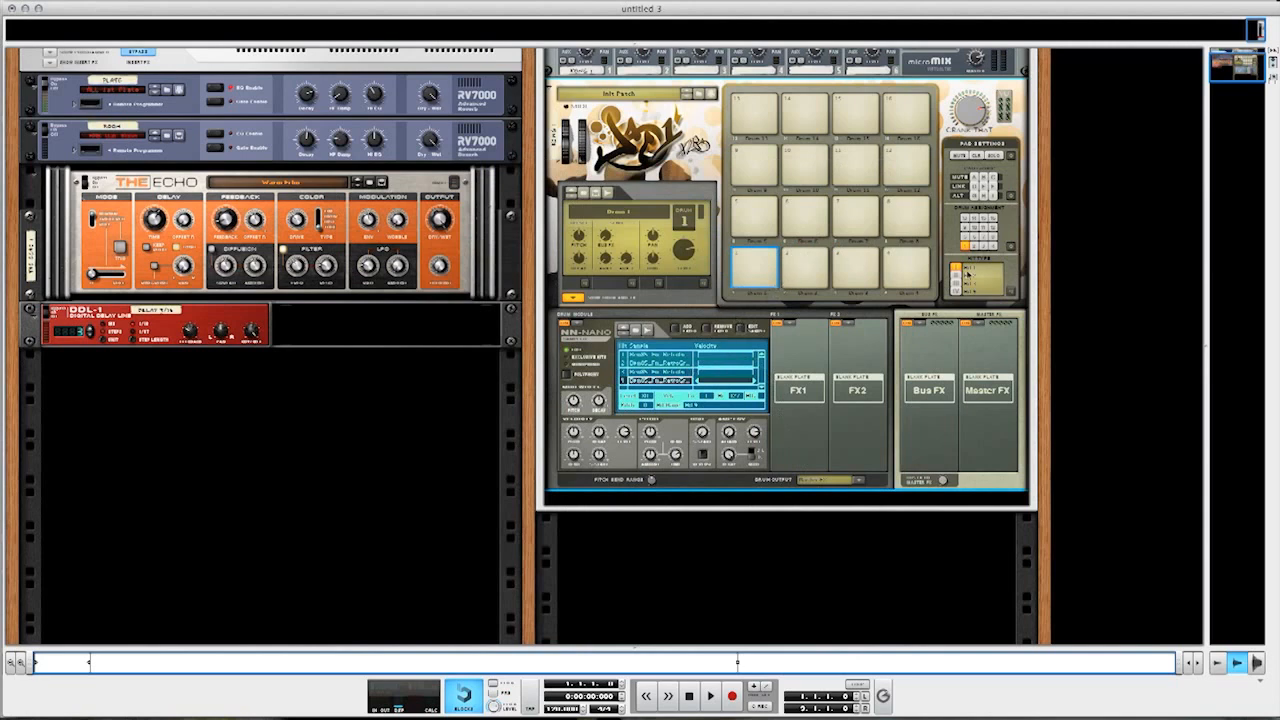
- Assign pads 2, 3 and 4 to Drum 1 in the pad drum assignment quick edit, and exit quick edit mode
left_click(1012, 247)
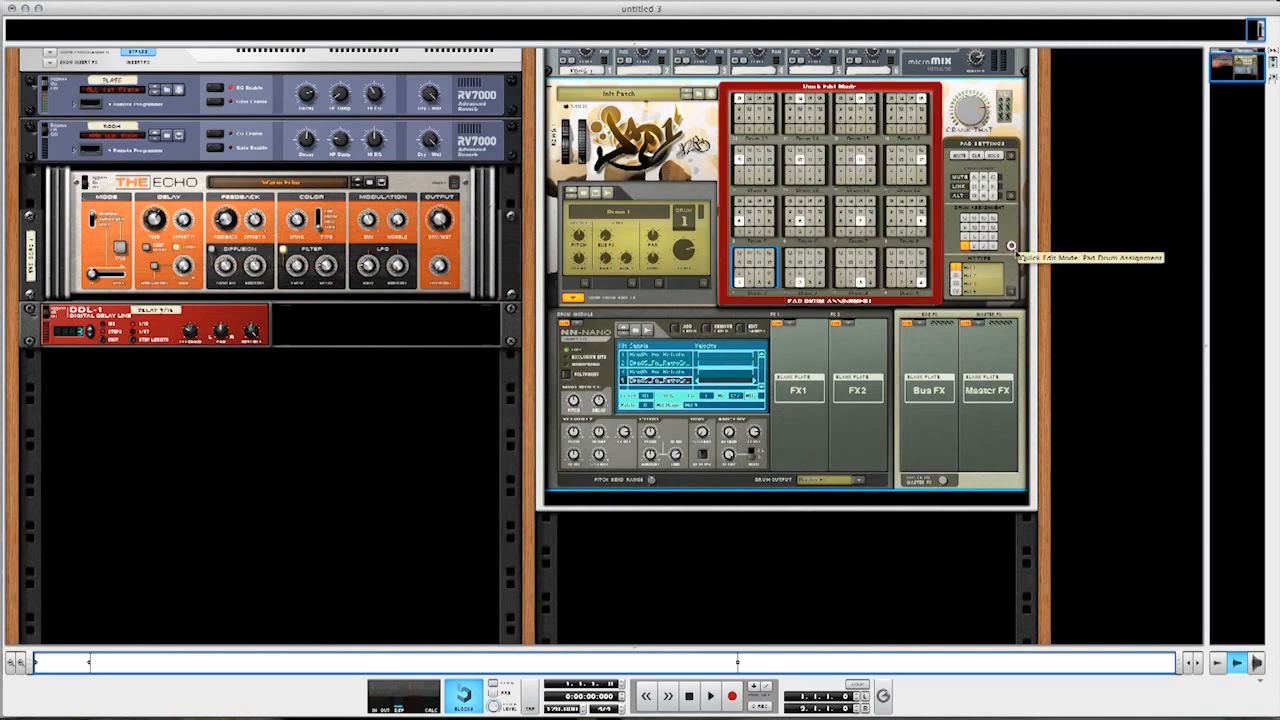
left_click(789, 283)
left_click(841, 283)
left_click(892, 283)
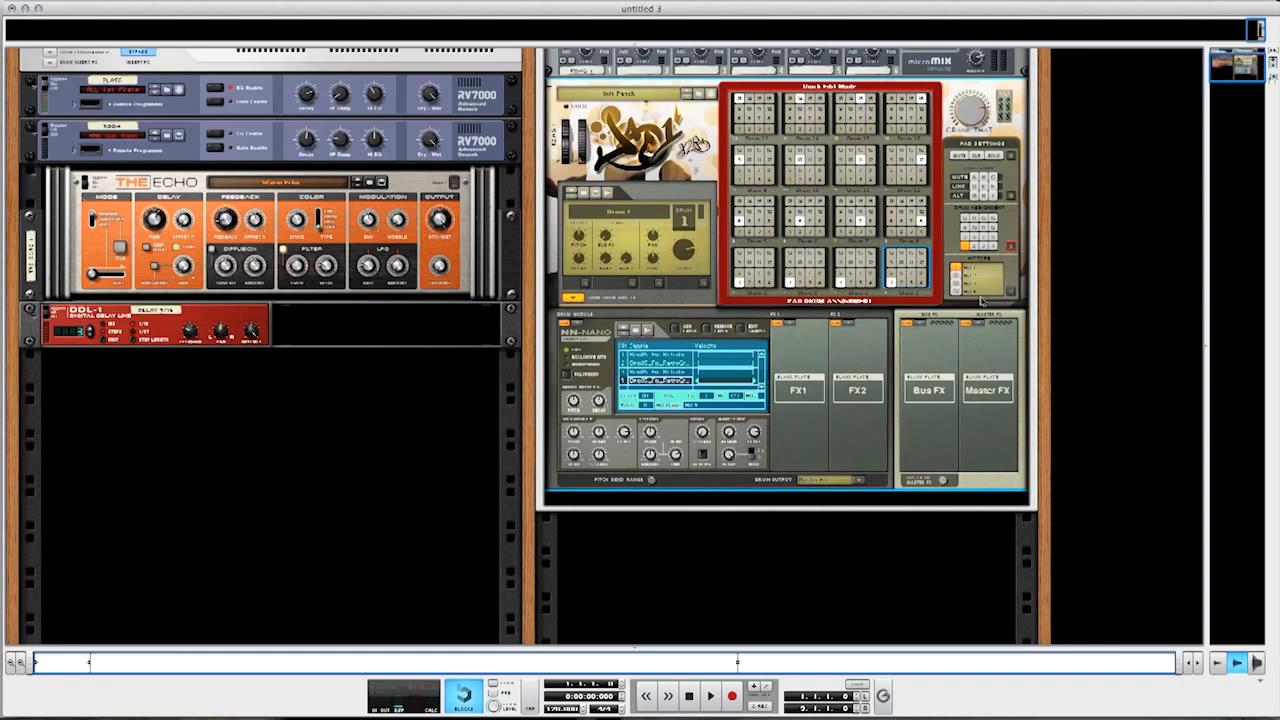
left_click(1011, 246)
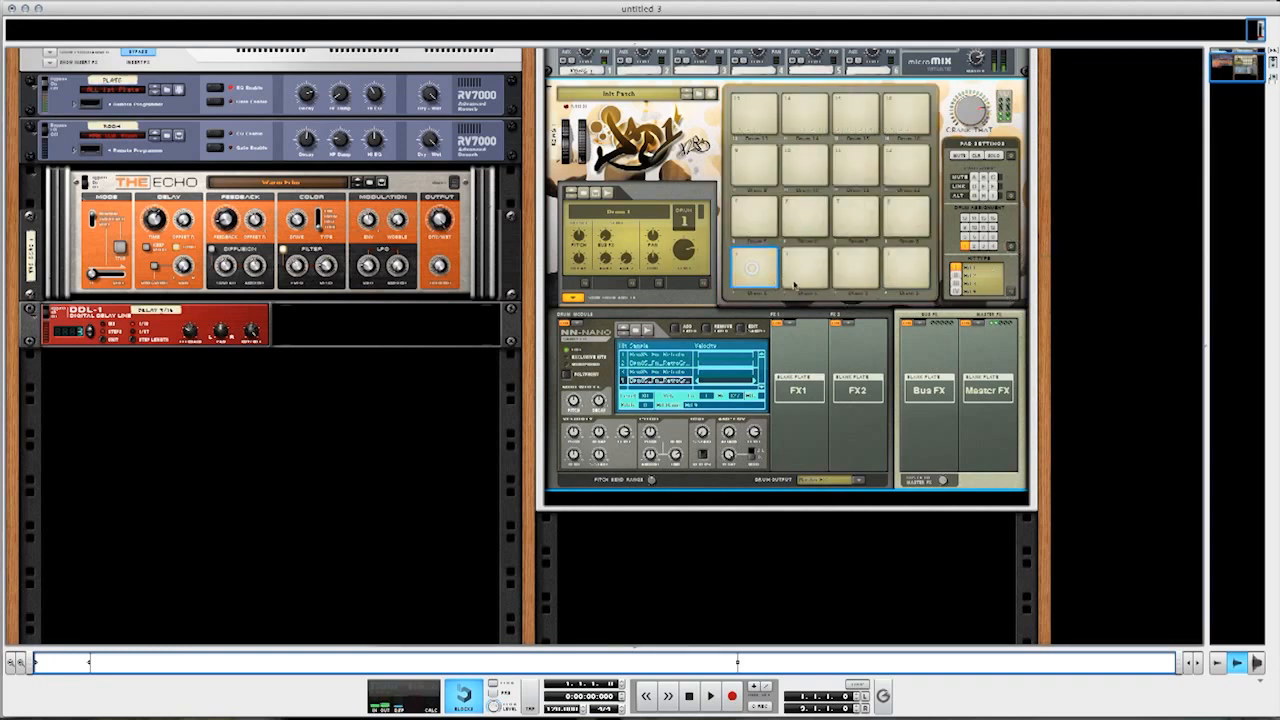
- Audition pads 1 to 4 to compare which slice each one triggers
left_click(825, 288)
left_click(852, 273)
left_click(911, 276)
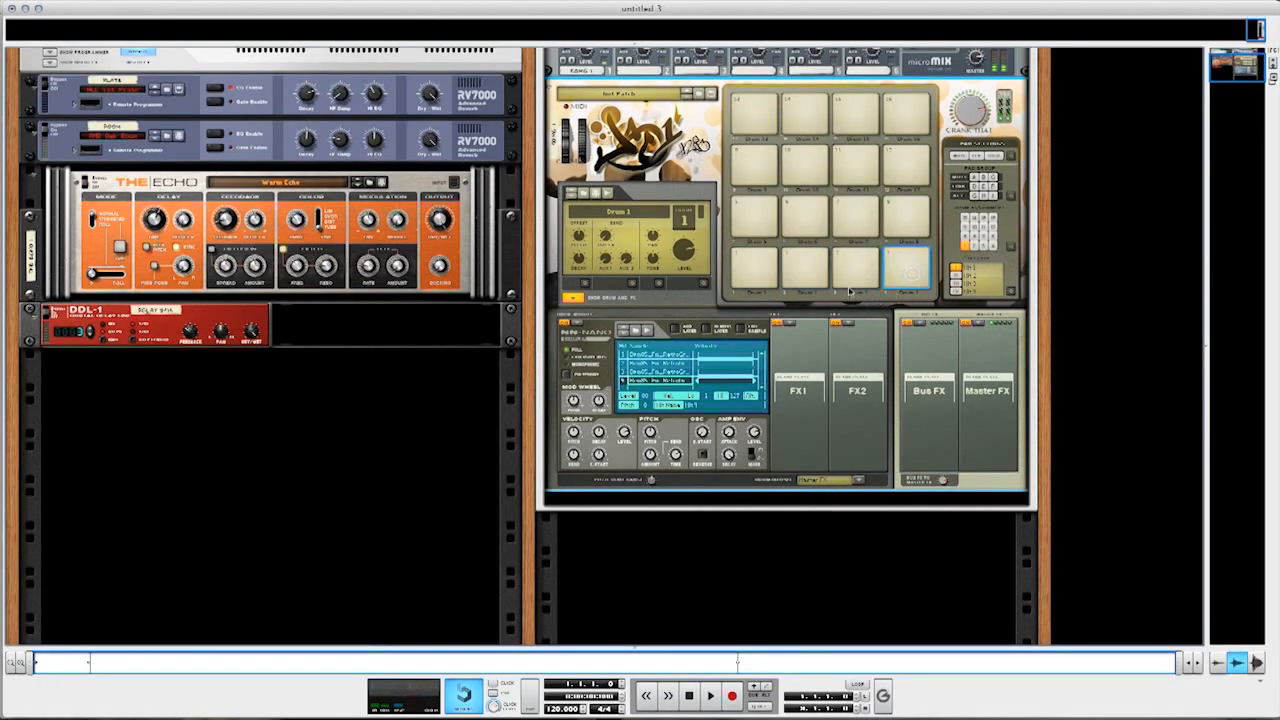
left_click(850, 279)
left_click(755, 273)
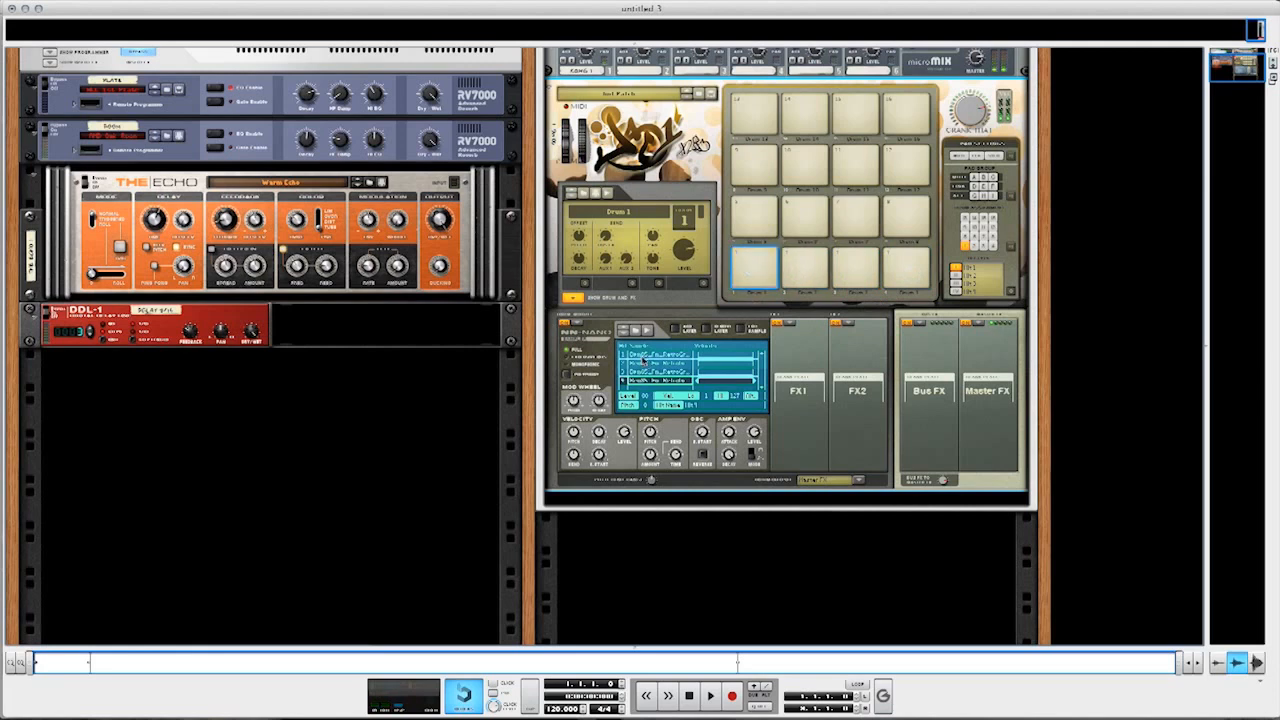
- Set pad 2's hit type to Hit 2 and pad 3's to Hit 3, matching NN-Nano slots 2 and 3
left_click(645, 364)
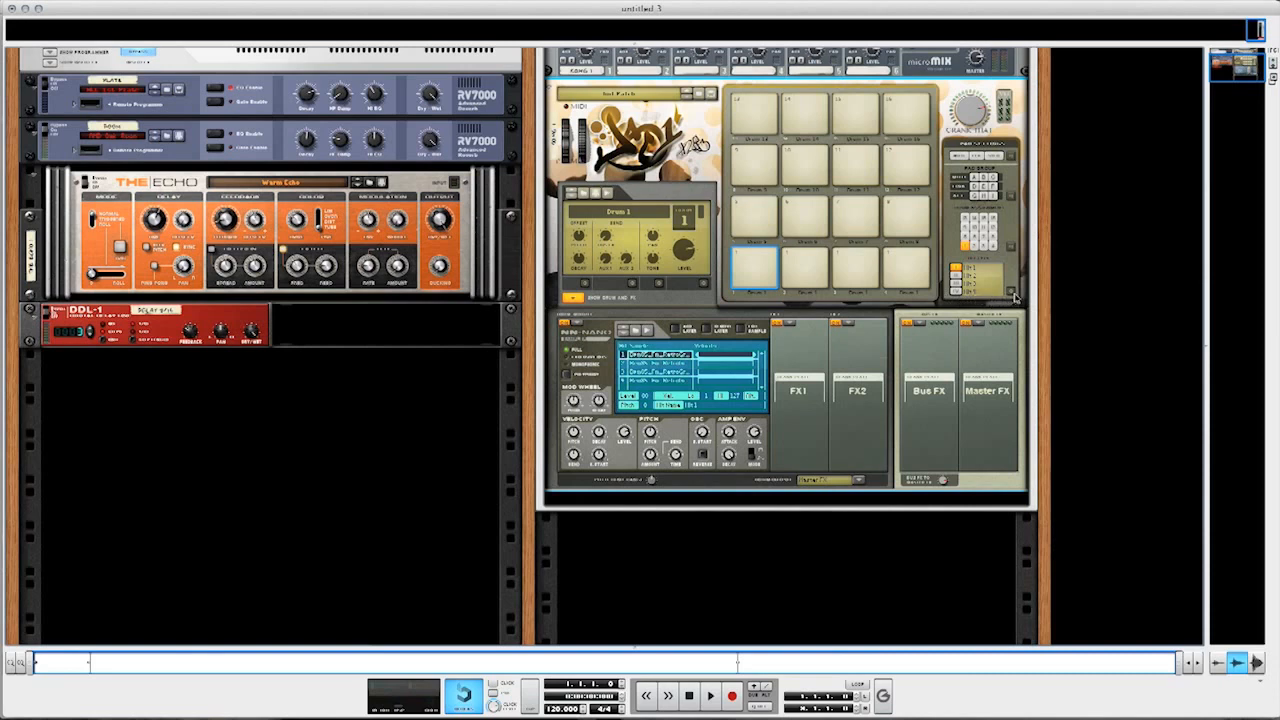
left_click(812, 272)
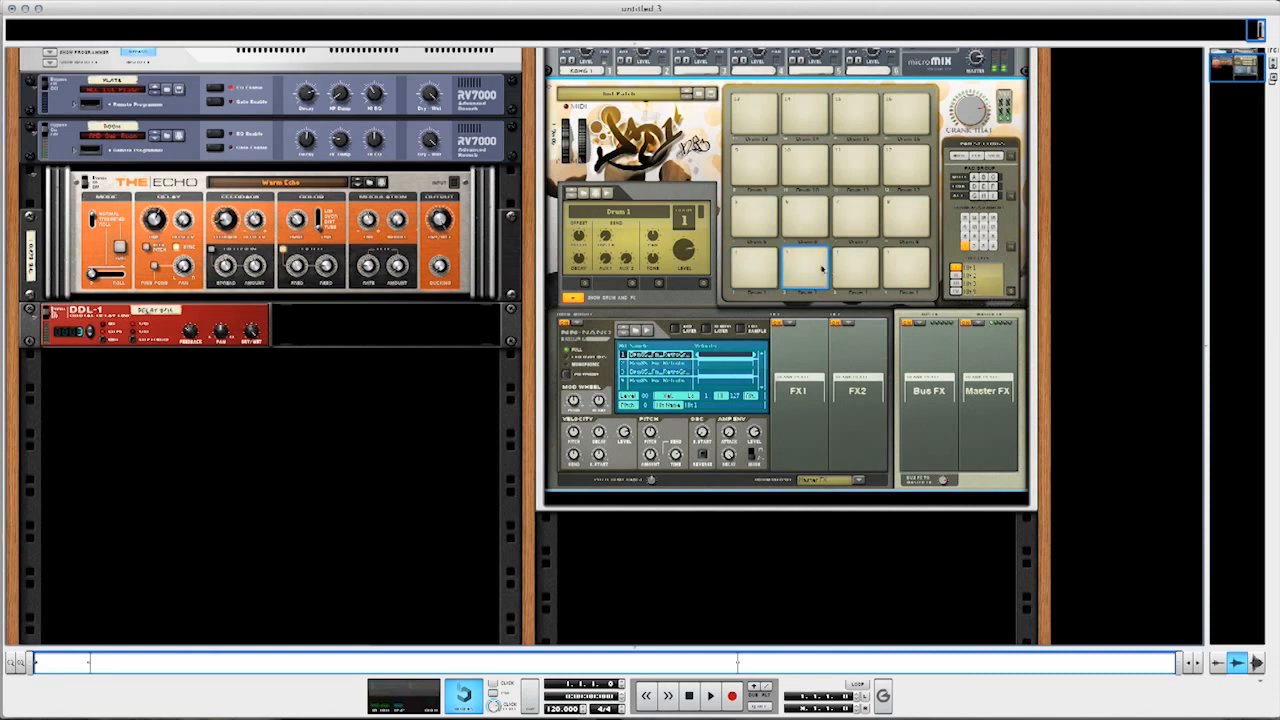
left_click(957, 285)
left_click(623, 363)
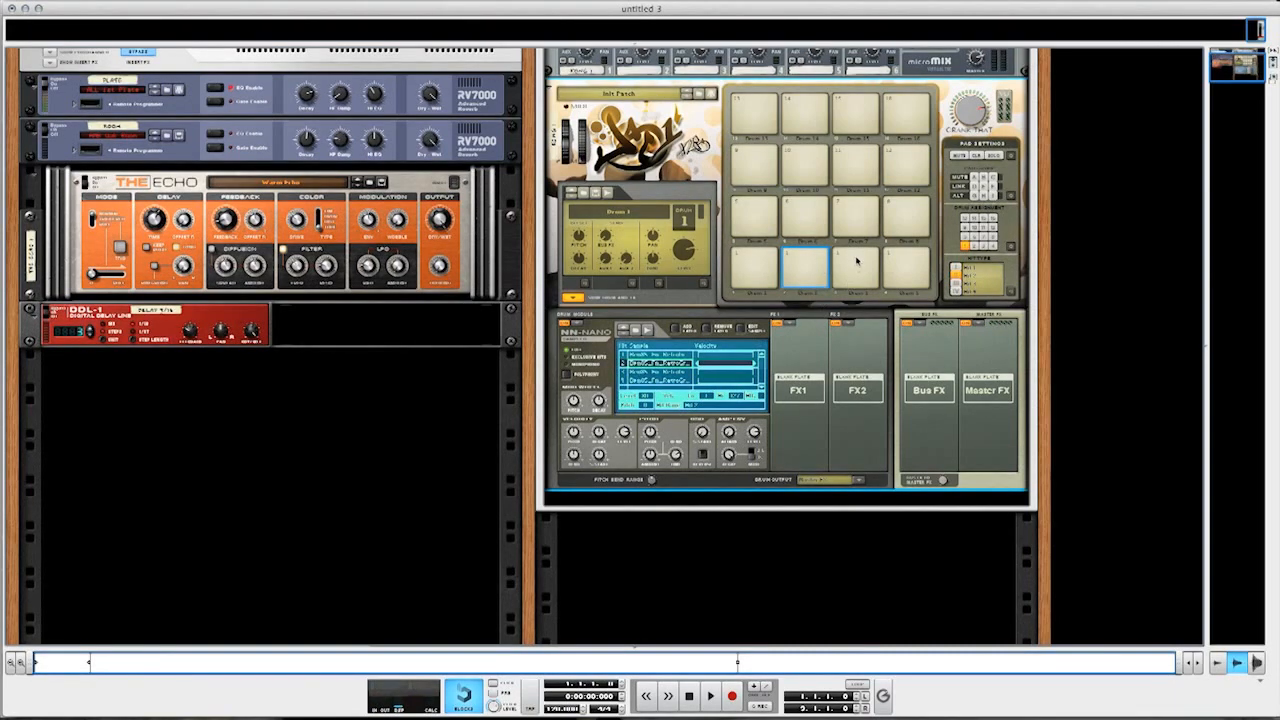
left_click(856, 284)
left_click(957, 286)
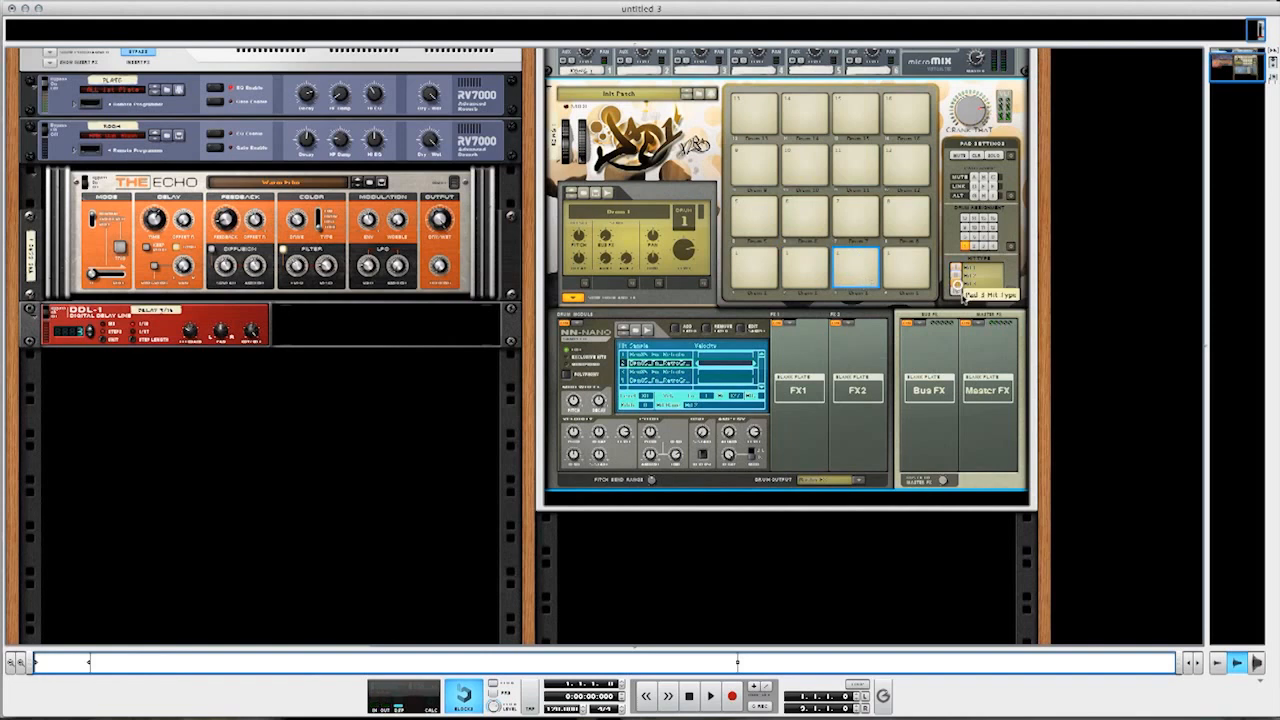
left_click(641, 372)
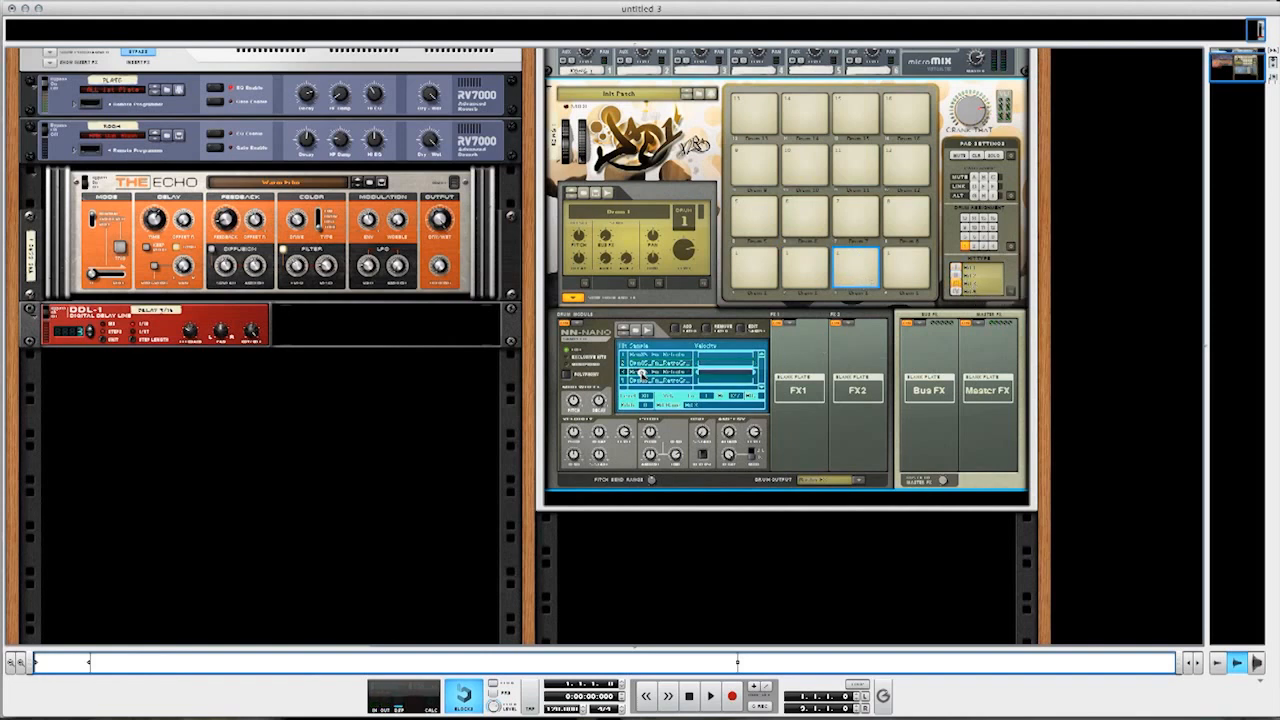
- Audition pads 1 to 3 and set pad 4's hit type to Hit 4
left_click(862, 281)
left_click(751, 273)
left_click(799, 270)
left_click(859, 273)
left_click(886, 277)
left_click(955, 292)
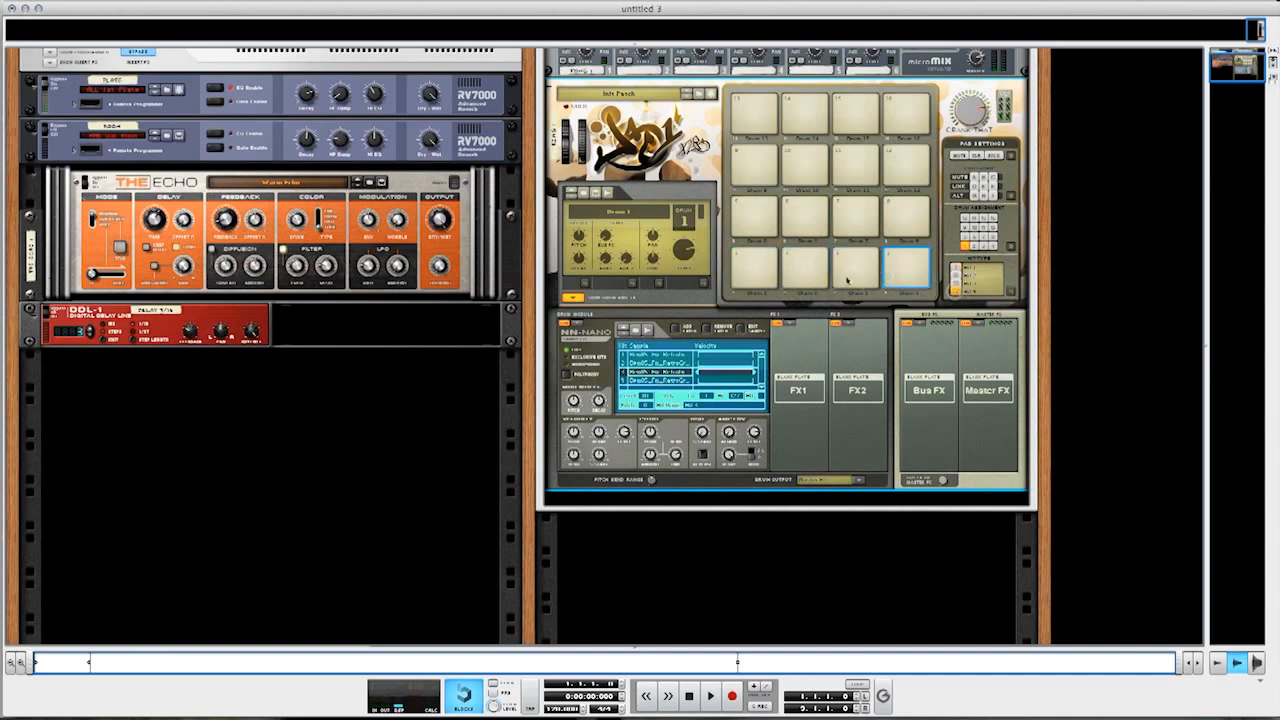
- Play pads 1 to 4 in sequence twice to check that each triggers its own slice
left_click(757, 268)
left_click(801, 269)
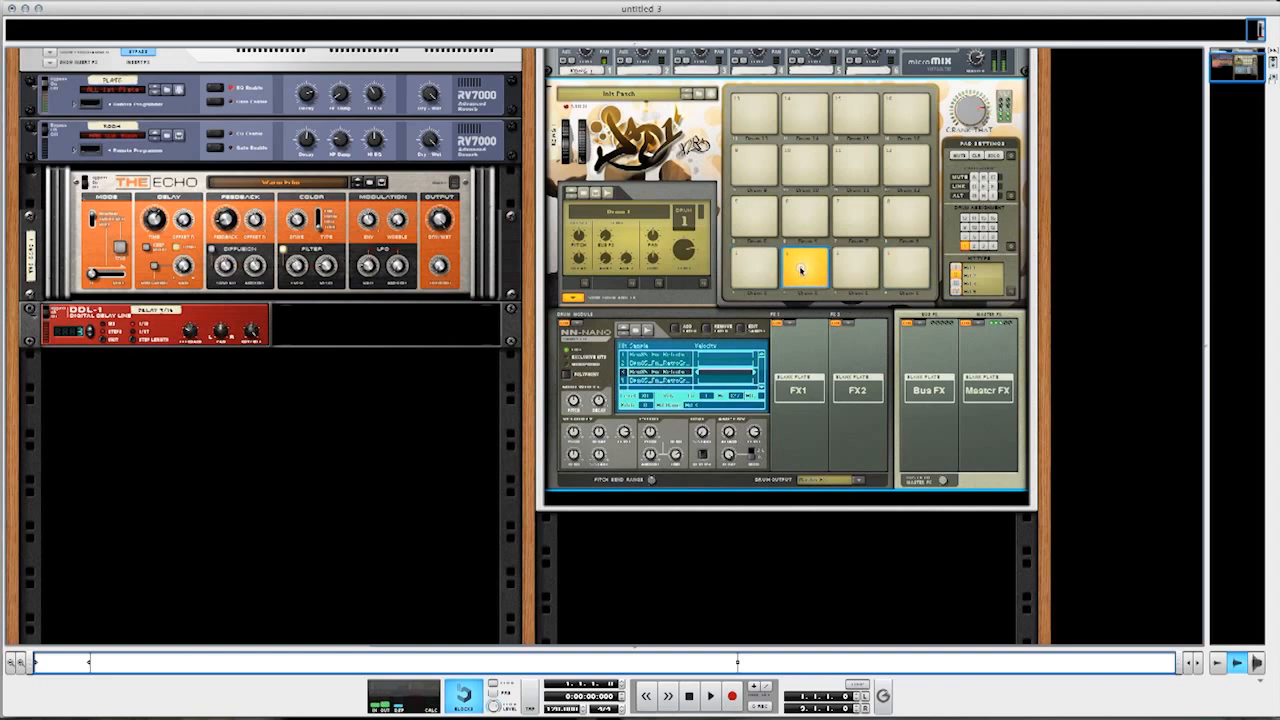
left_click(853, 272)
left_click(903, 270)
left_click(766, 268)
left_click(799, 272)
left_click(853, 272)
left_click(905, 272)
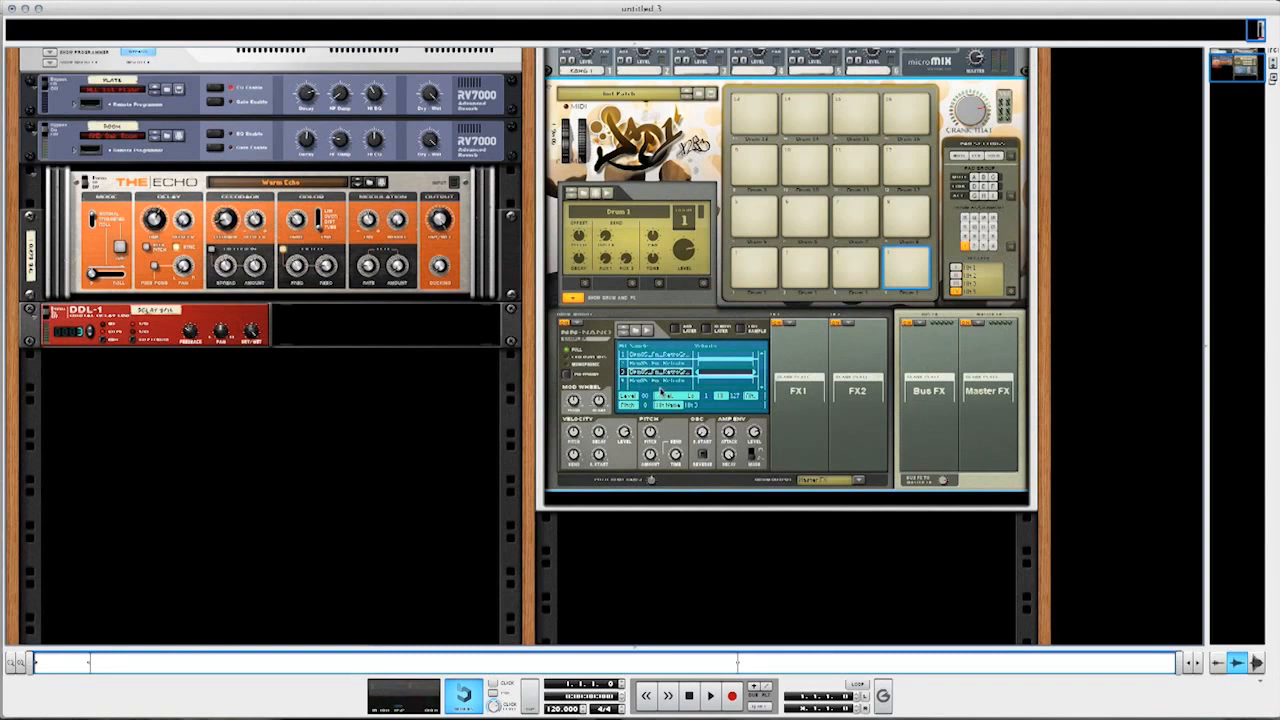
- Load an NN-Nano Sampler as the drum module for Drum 5, Drum 9 and Drum 13
left_click(760, 218)
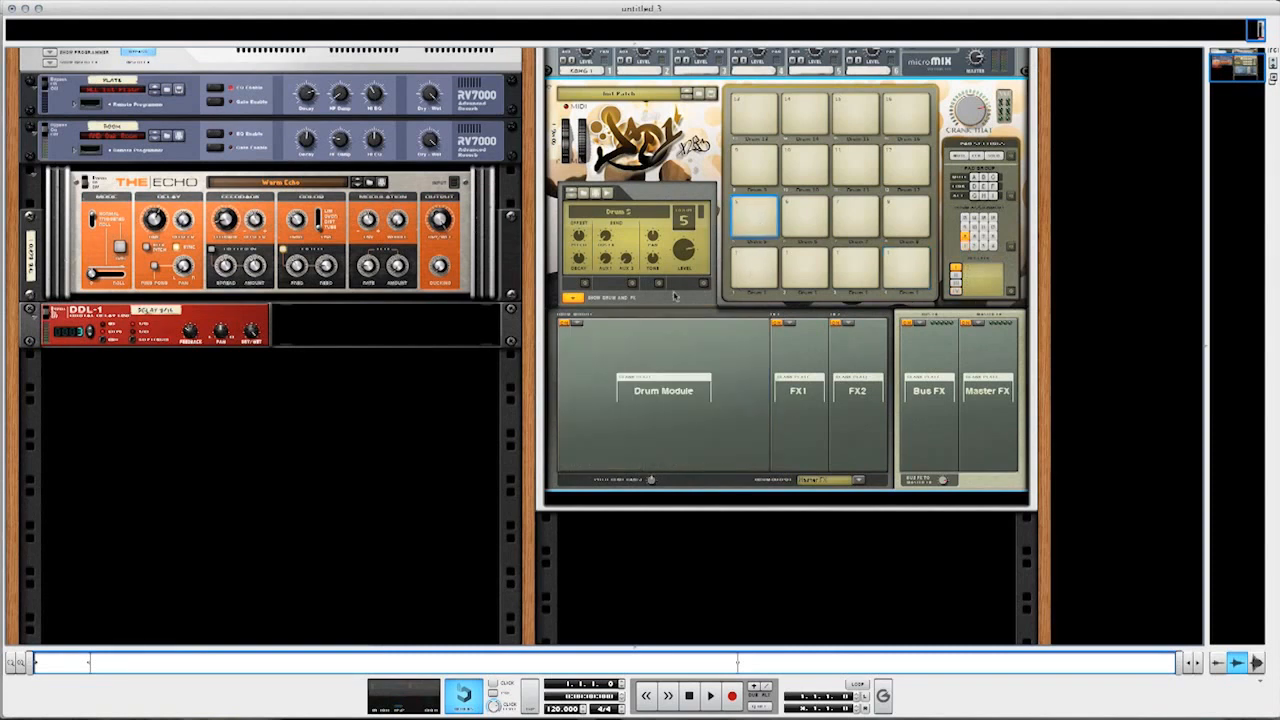
left_click(570, 323)
left_click(595, 347)
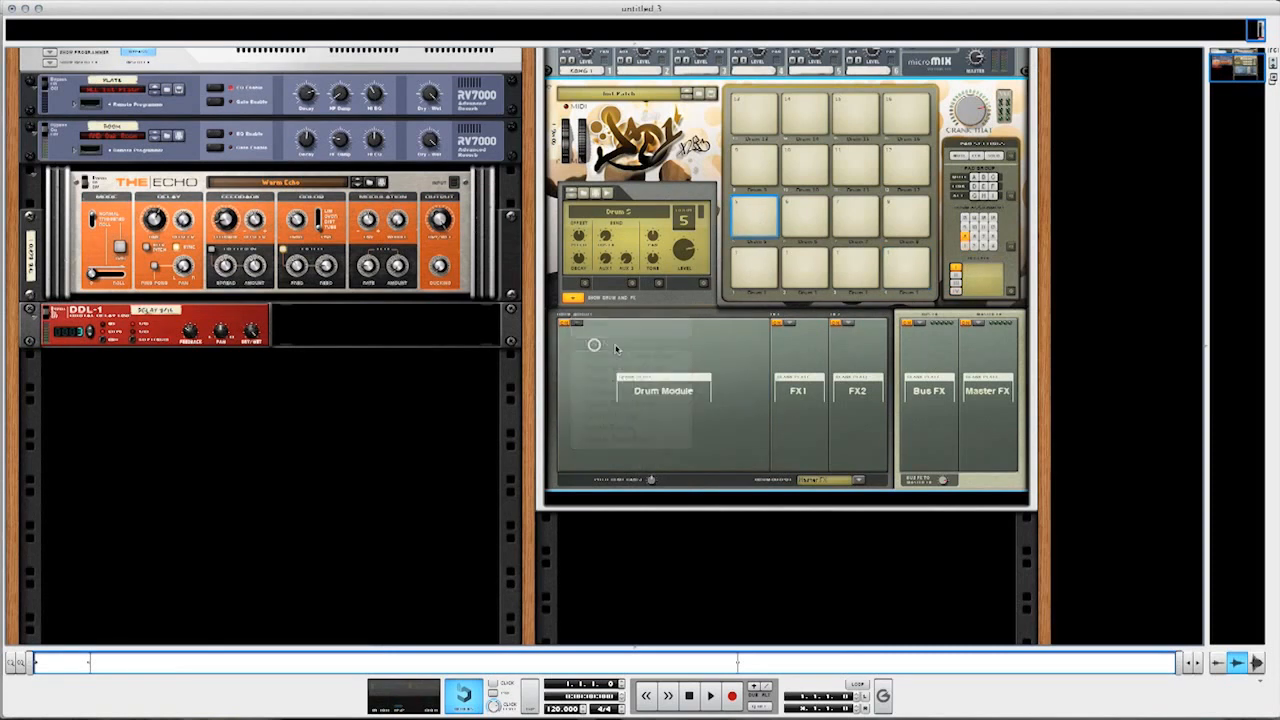
left_click(760, 175)
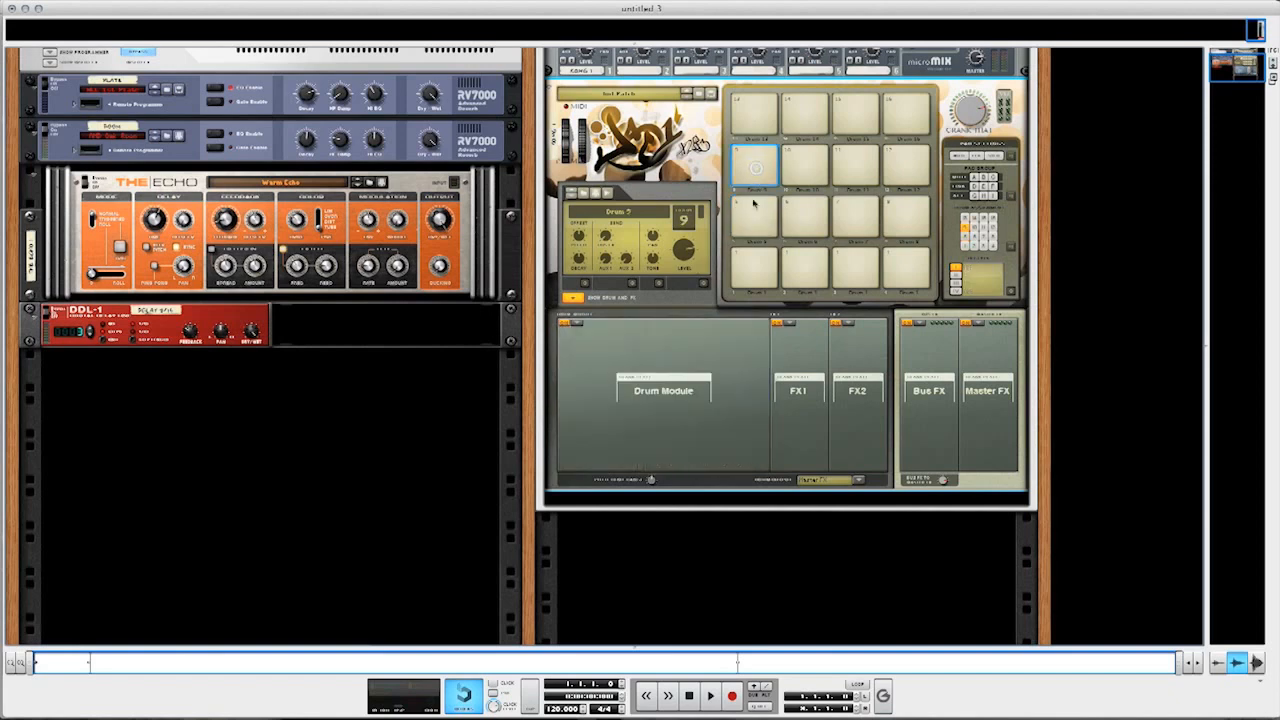
left_click(570, 323)
left_click(585, 343)
left_click(755, 113)
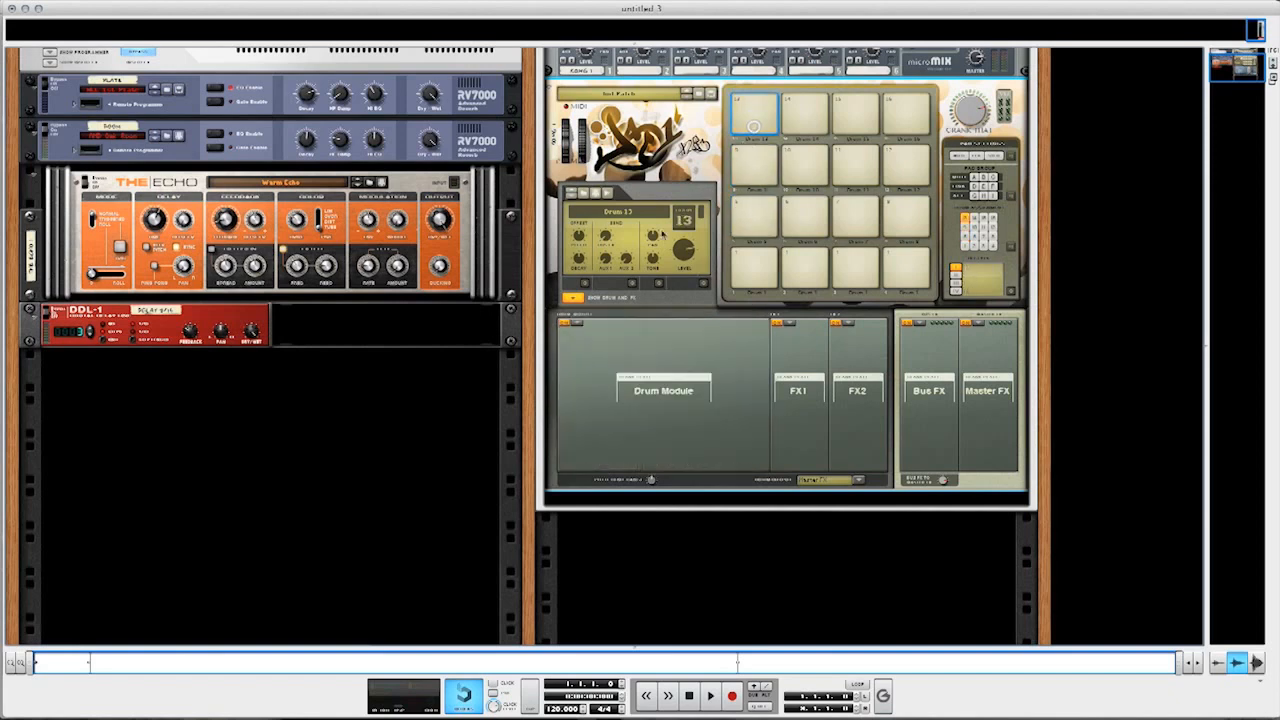
left_click(570, 323)
left_click(588, 345)
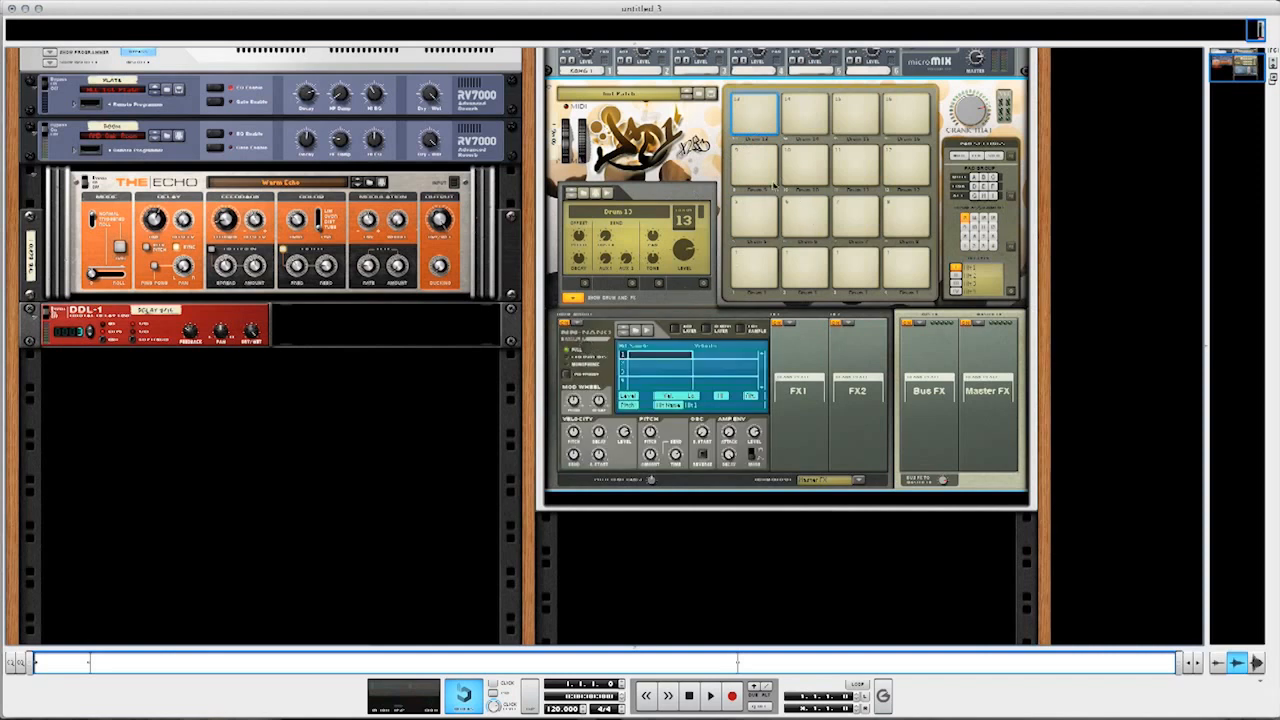
- Load Bpm85_Fm_RetroGroove_1 copy 4.aif, copy 5.aif, copy 6.aif and copy 7.aif into slots 1 to 4 of Drum 5's NN-Nano
left_click(756, 229)
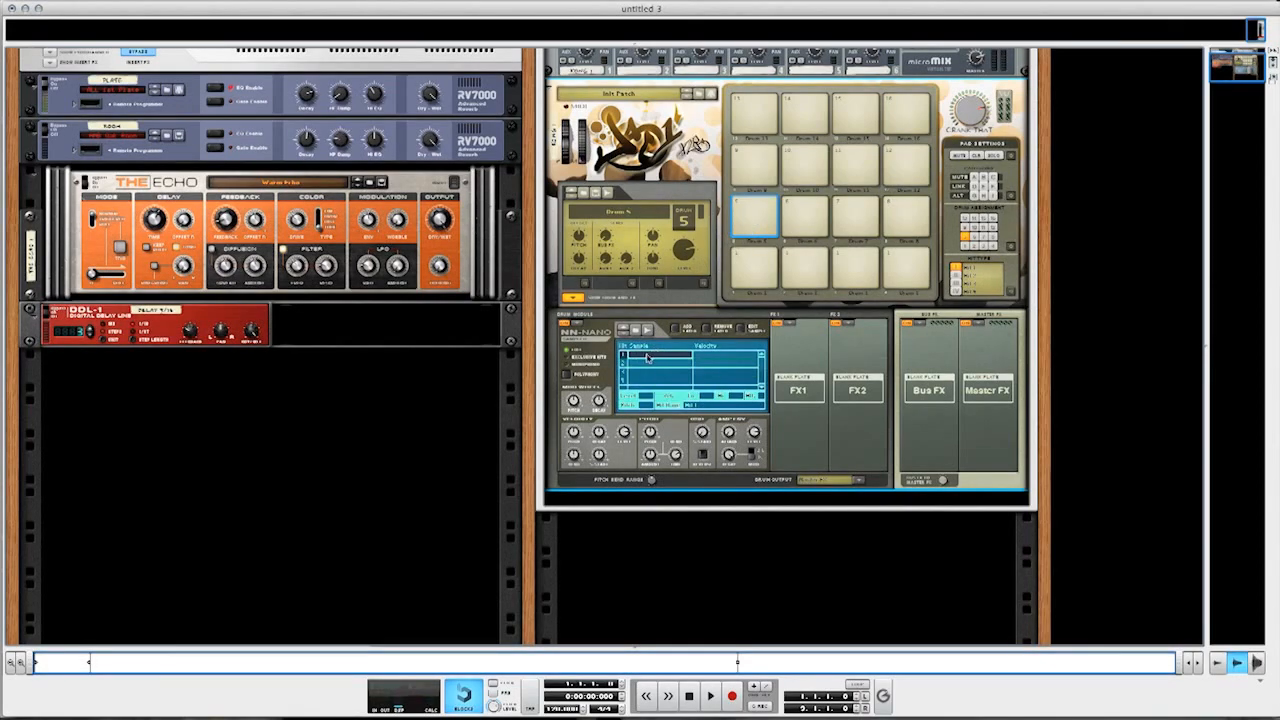
double_click(643, 358)
left_click(642, 263)
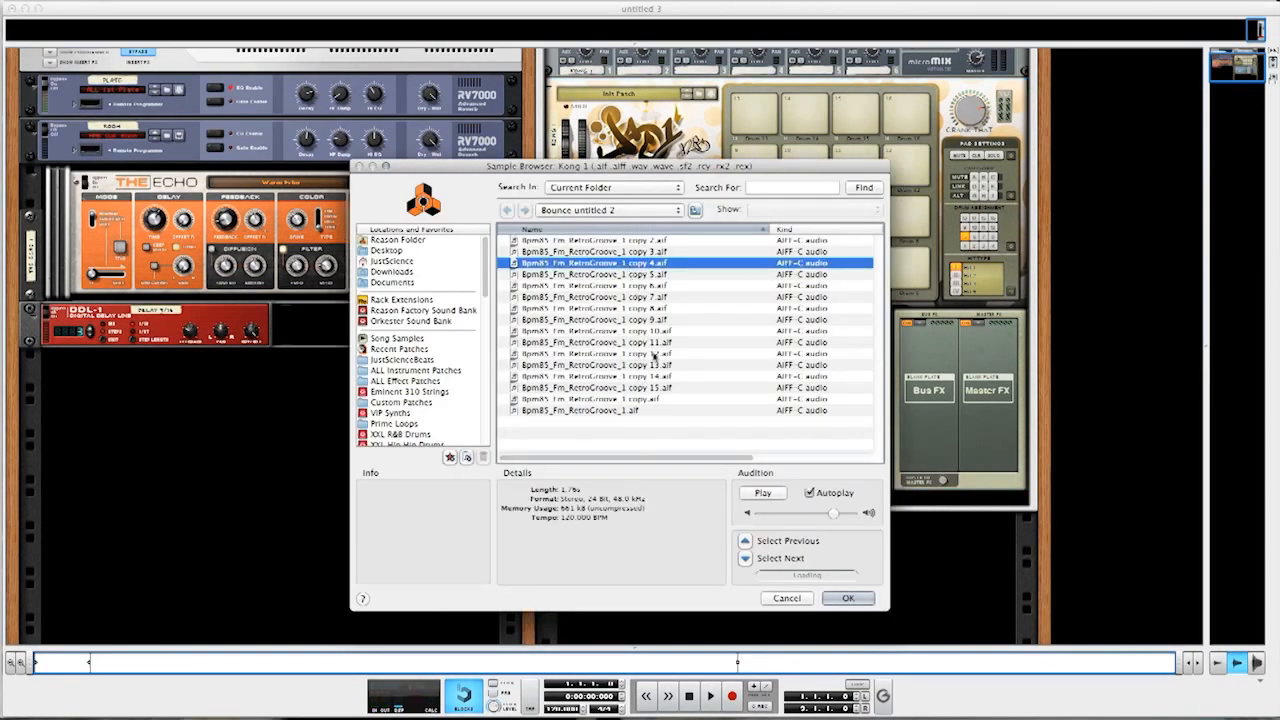
left_click(840, 598)
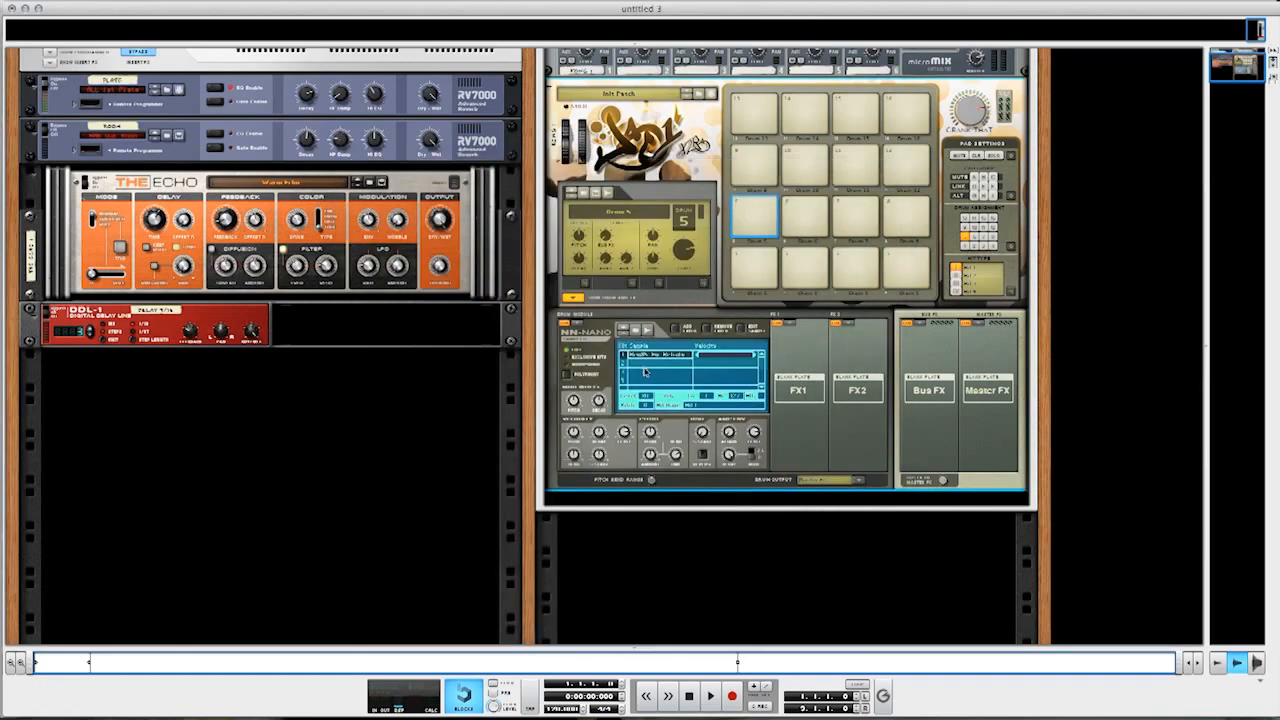
double_click(645, 360)
double_click(640, 274)
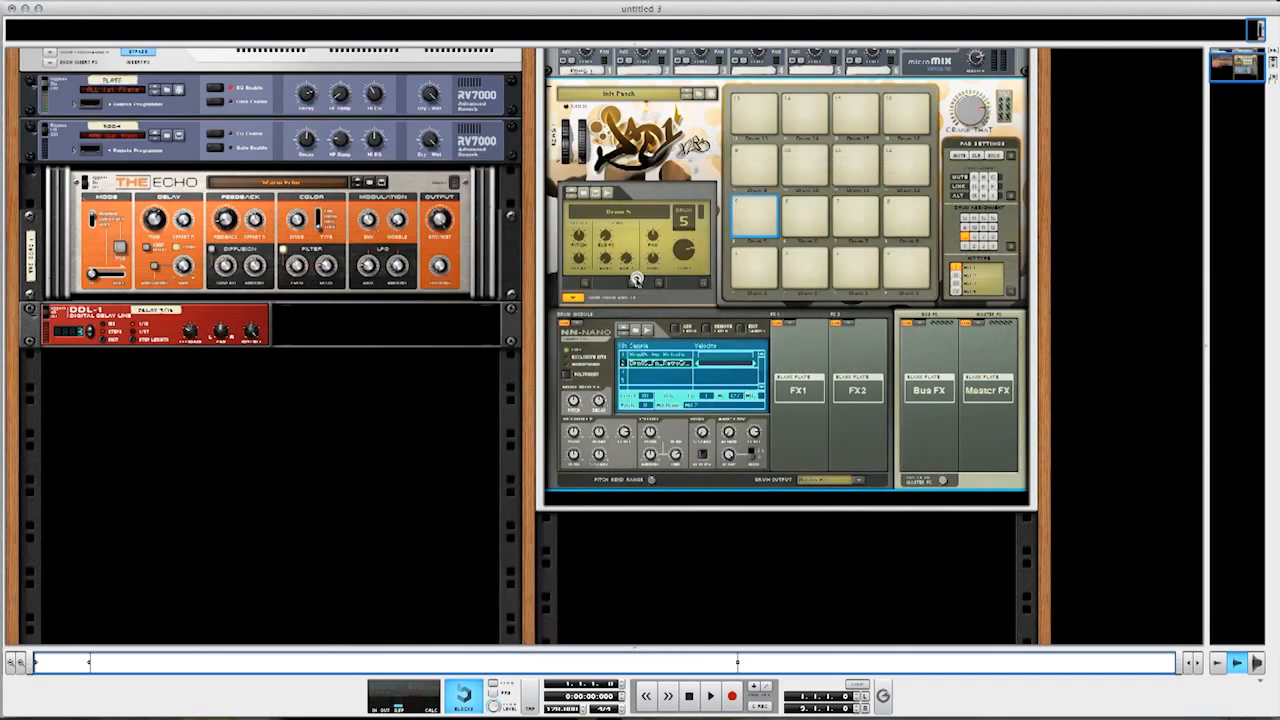
double_click(646, 370)
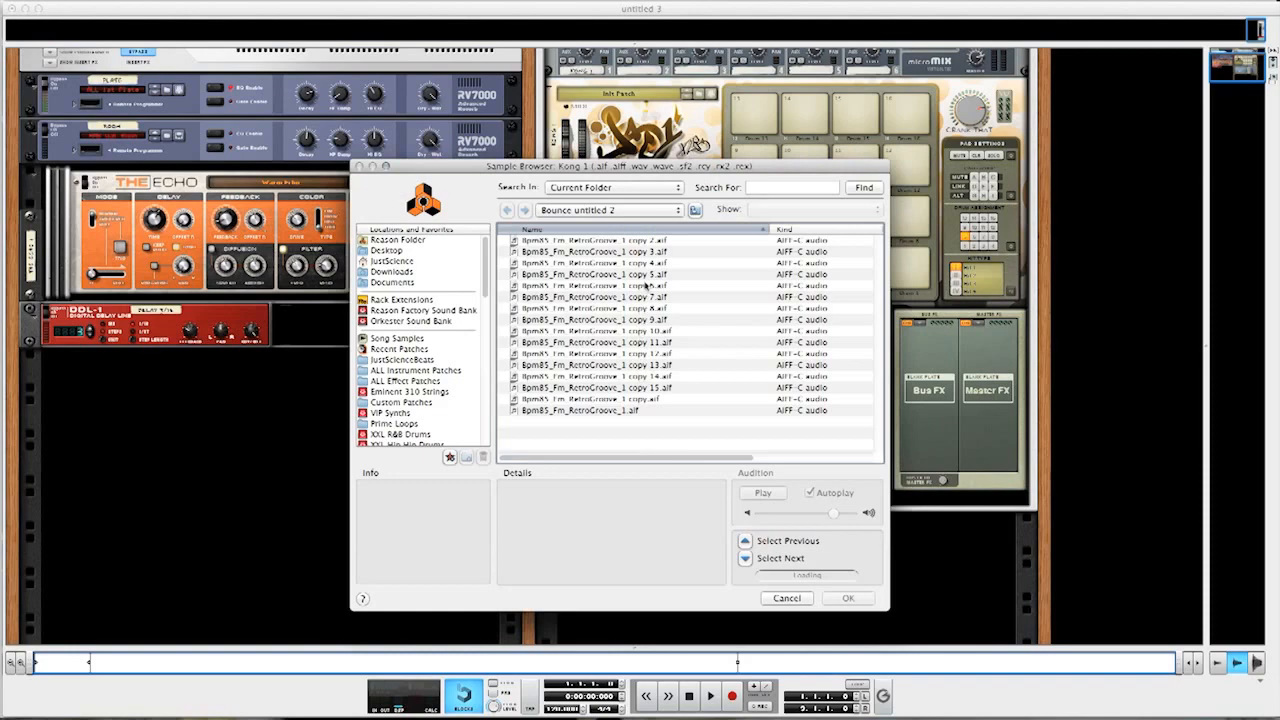
double_click(648, 290)
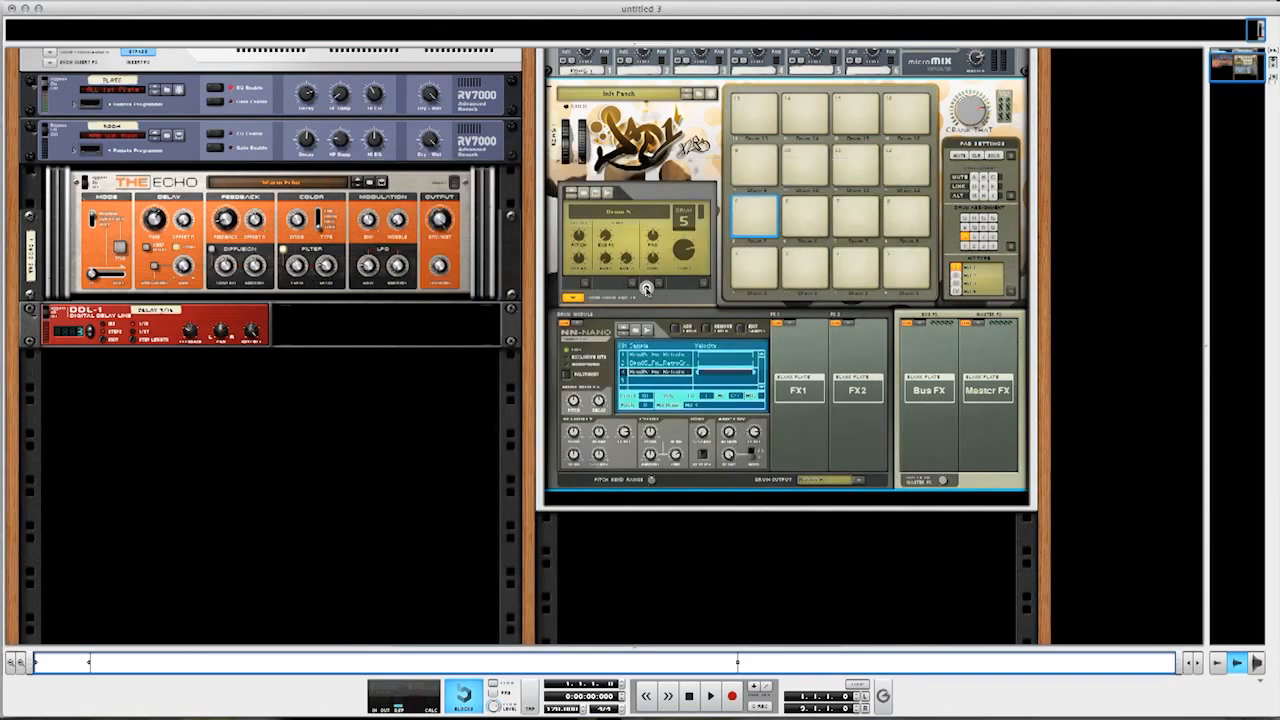
double_click(655, 383)
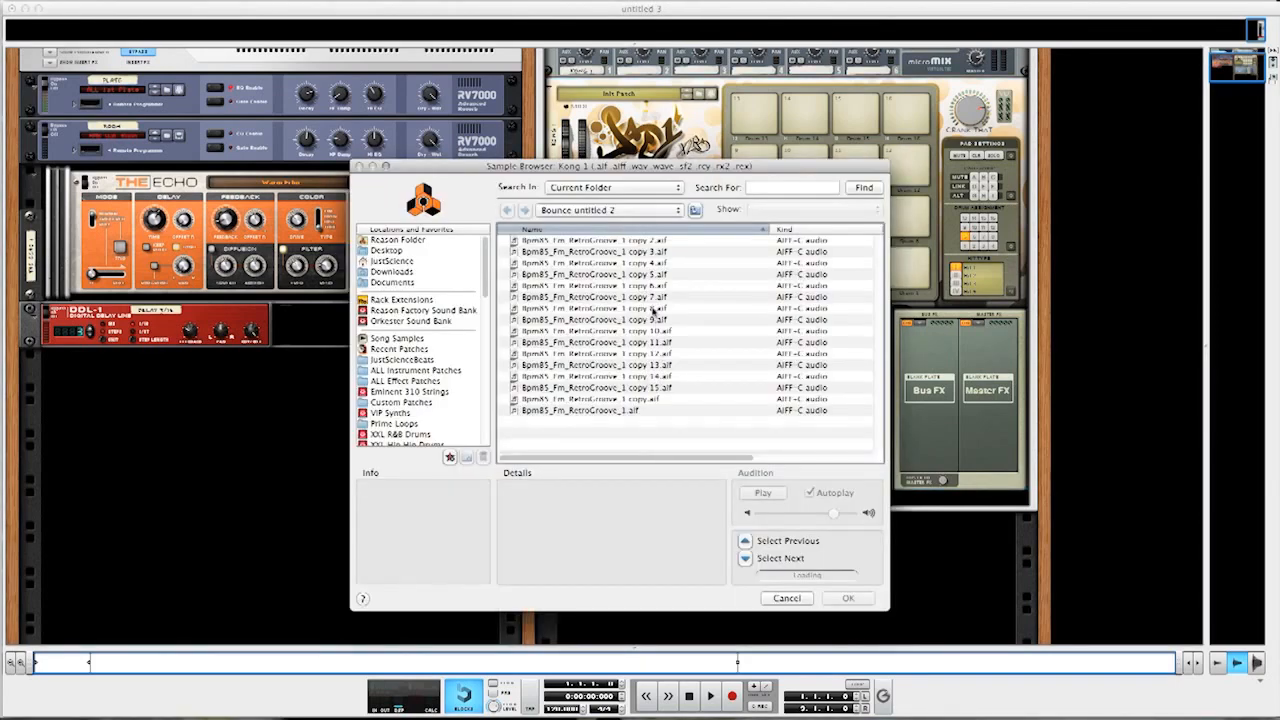
double_click(655, 300)
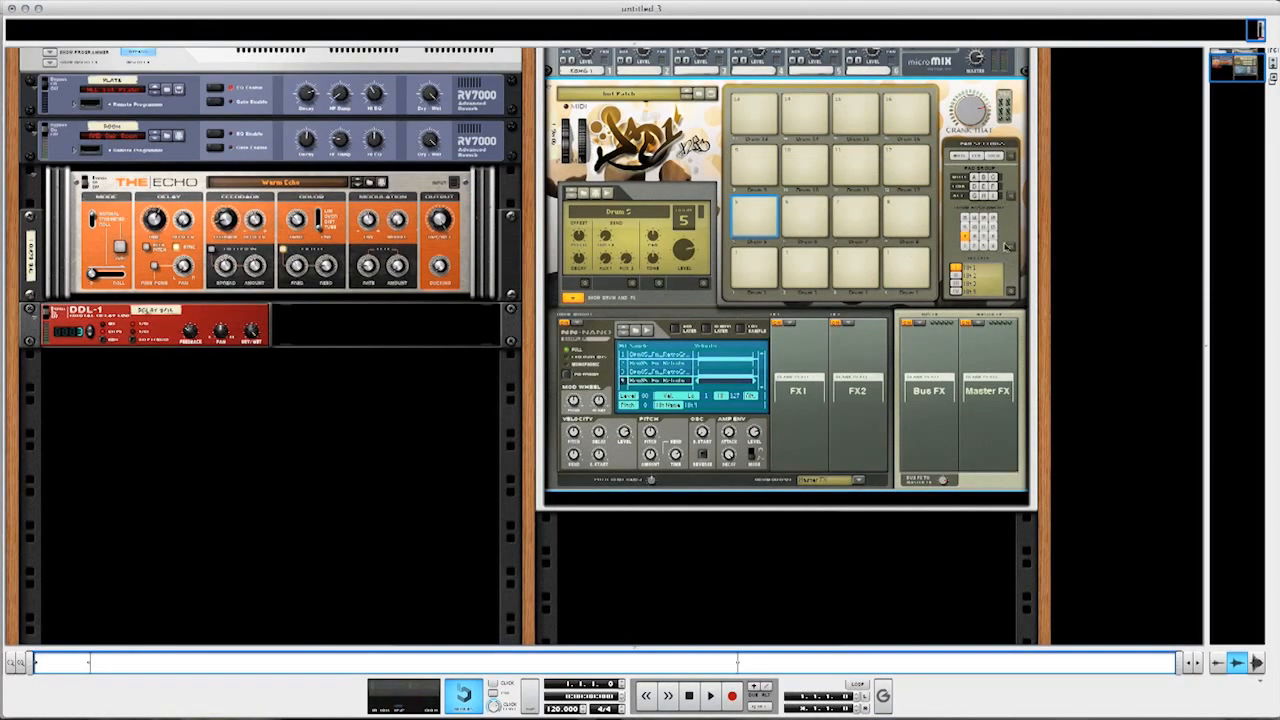
- Assign pads 6, 7 and 8 to Drum 5 in the pad drum assignment quick edit
left_click(1011, 249)
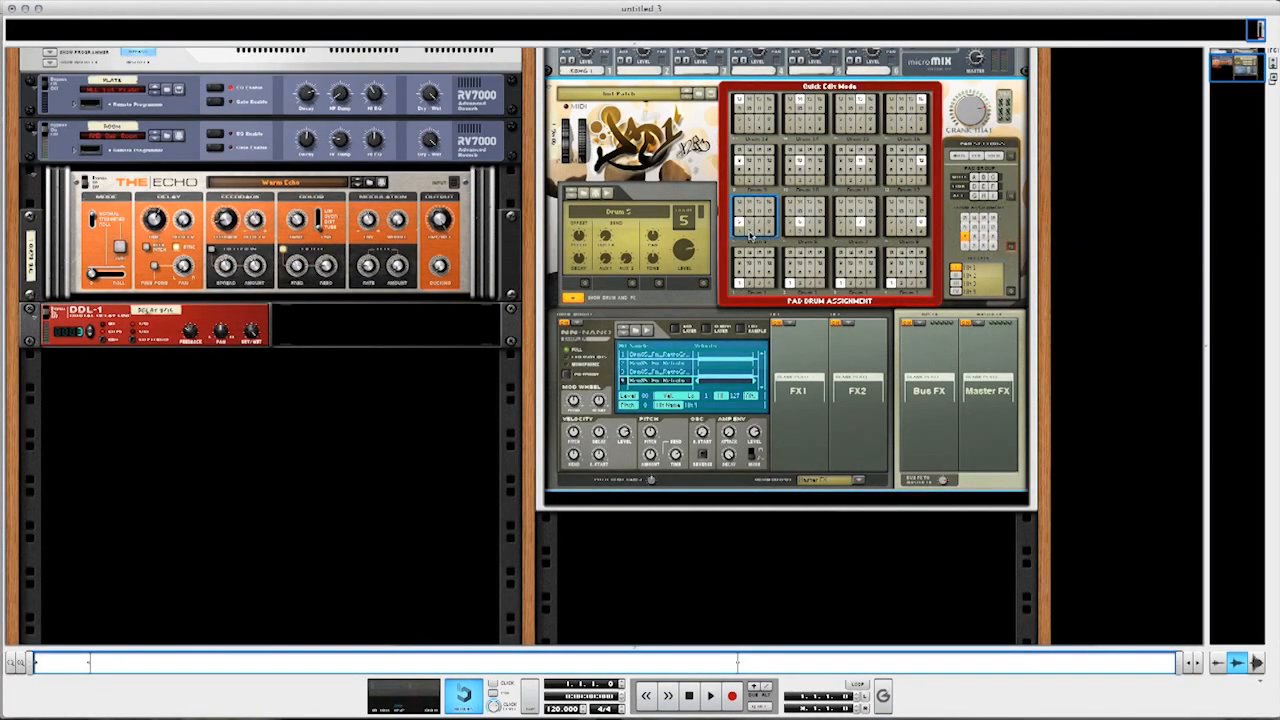
left_click(800, 225)
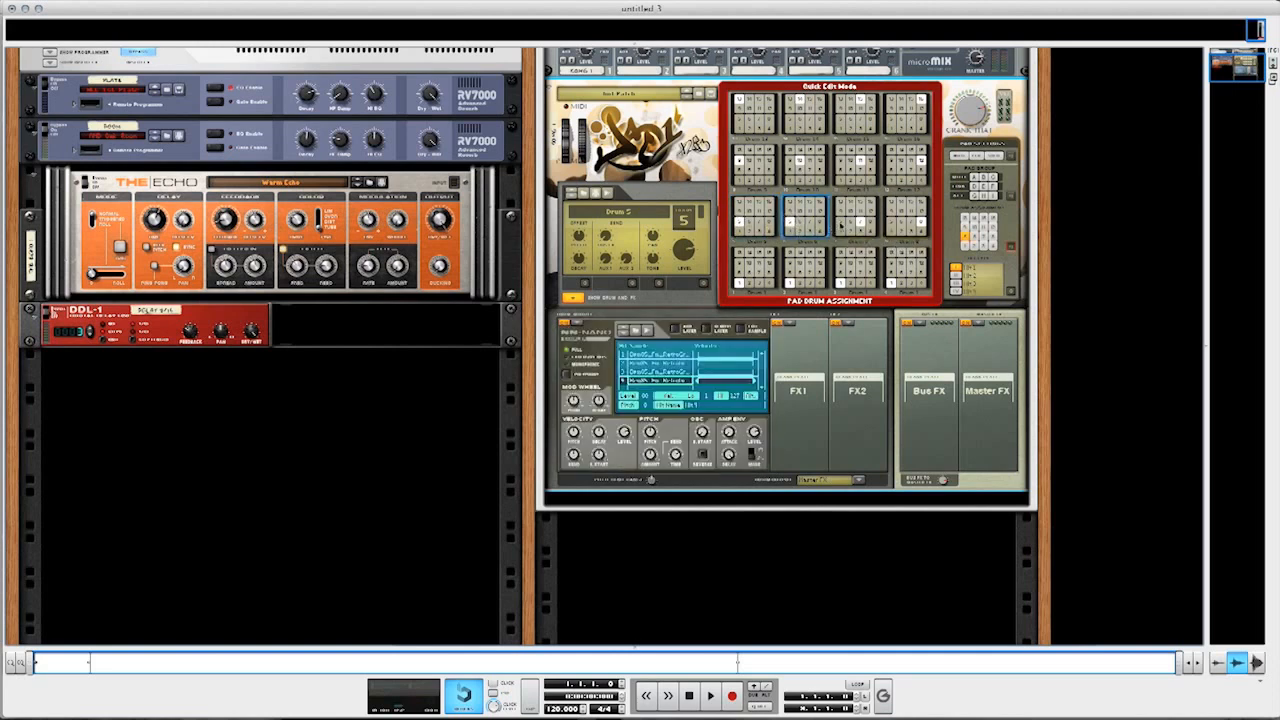
left_click(841, 225)
left_click(890, 225)
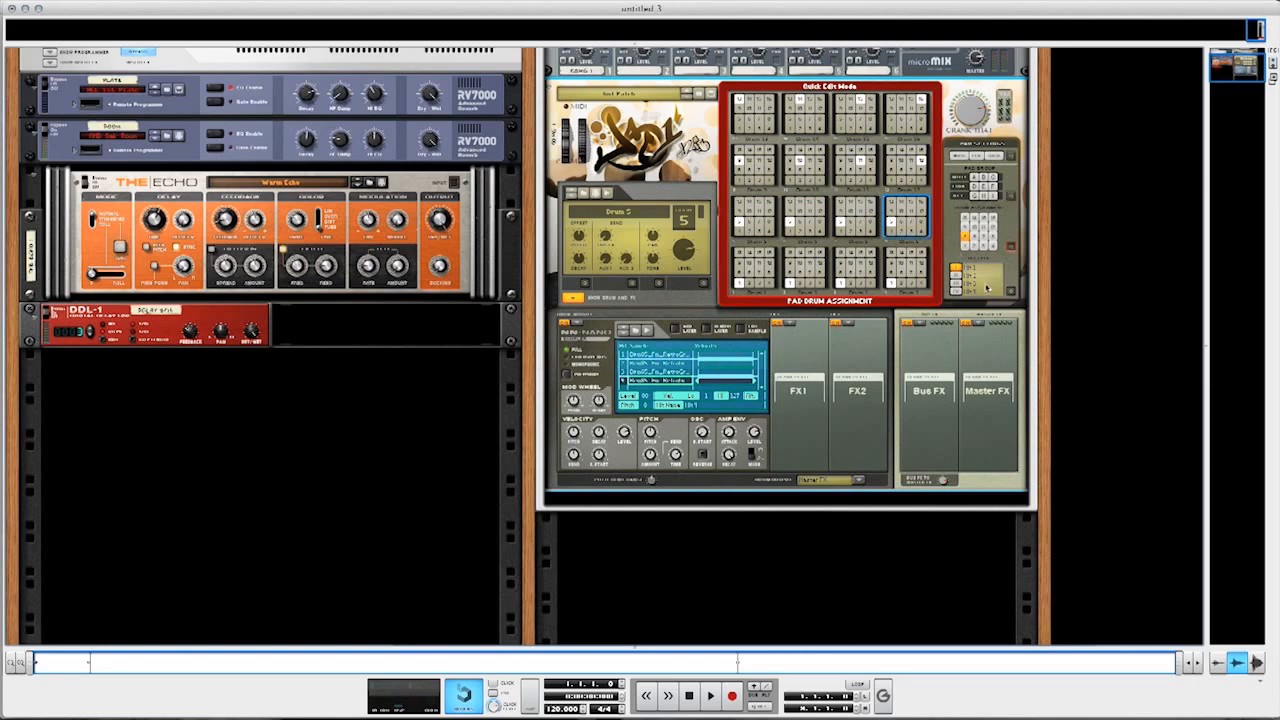
- Set the hit types of pads 6, 7 and 8 to Hit 2, Hit 3 and Hit 4
left_click(1012, 294)
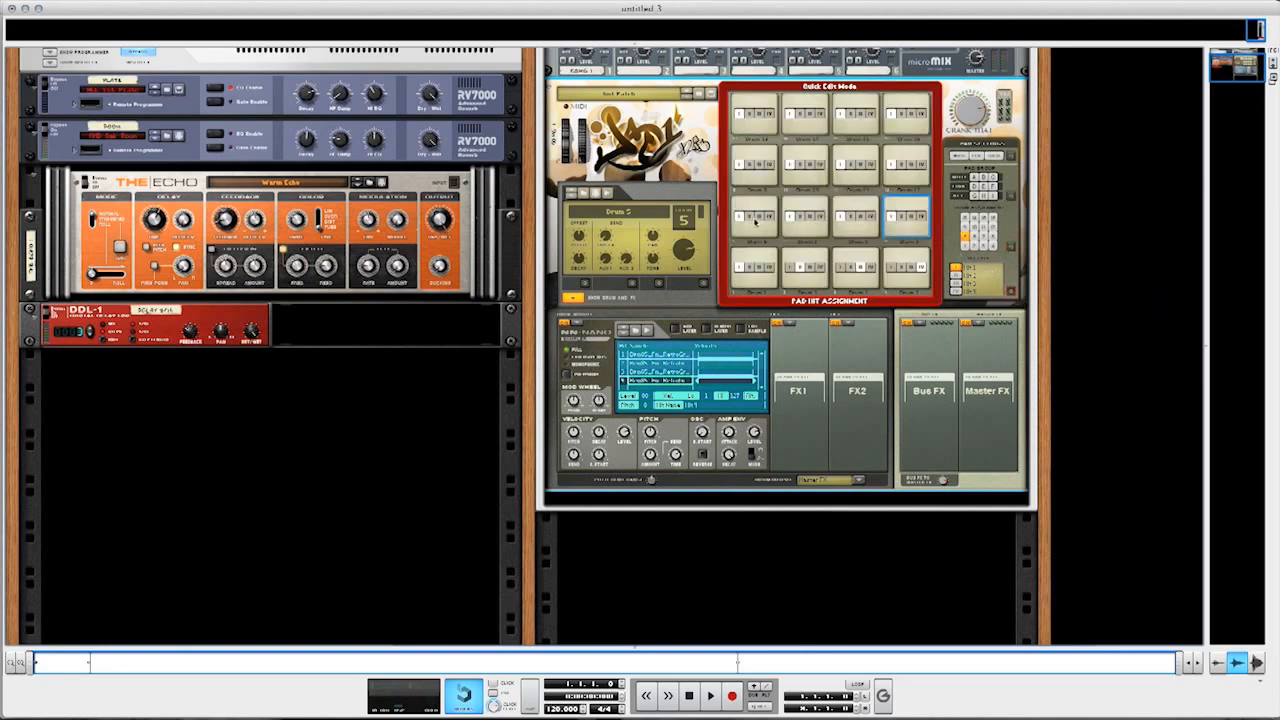
left_click(852, 220)
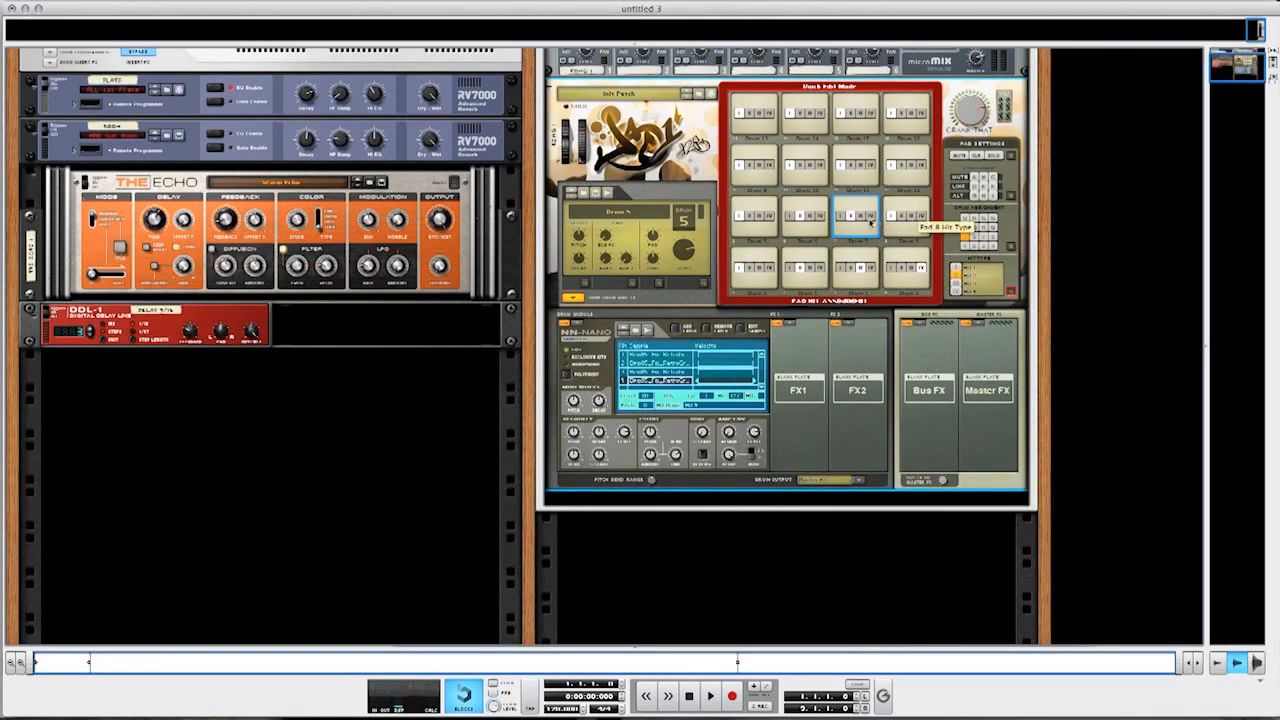
left_click(927, 224)
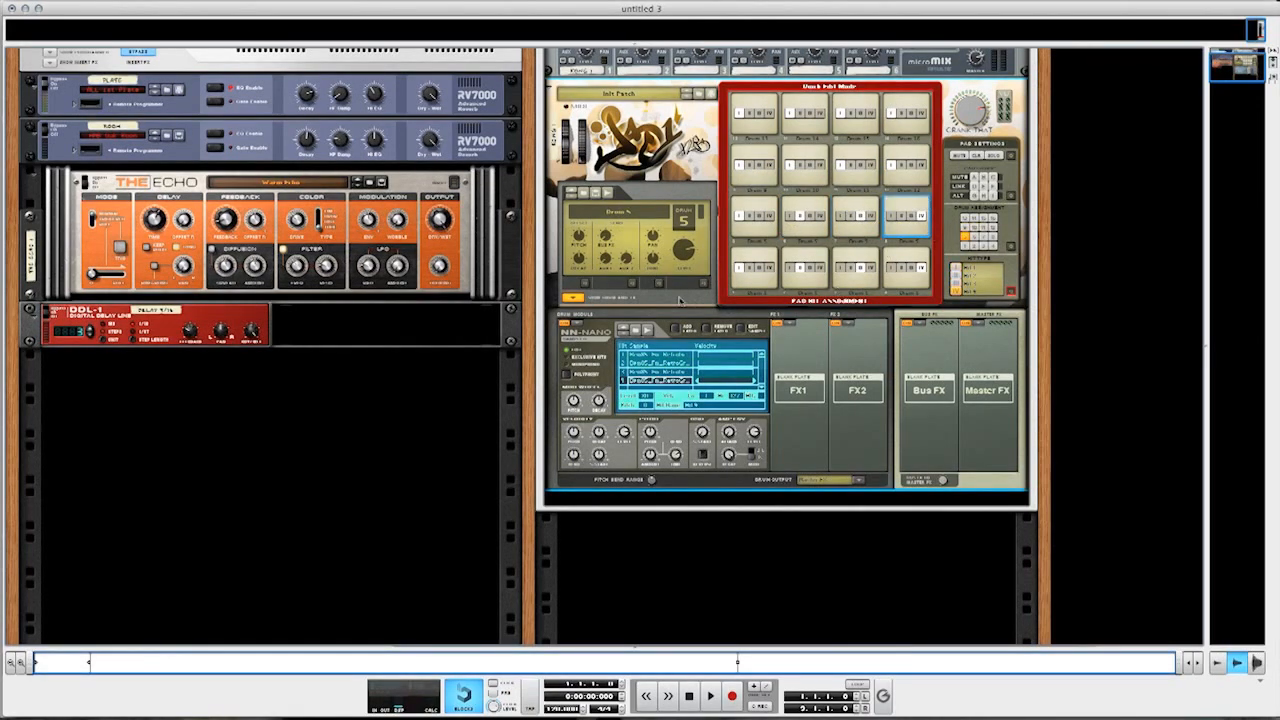
left_click(1012, 293)
- Play pads 1 to 8 in sequence to check that each triggers its own slice
left_click(754, 266)
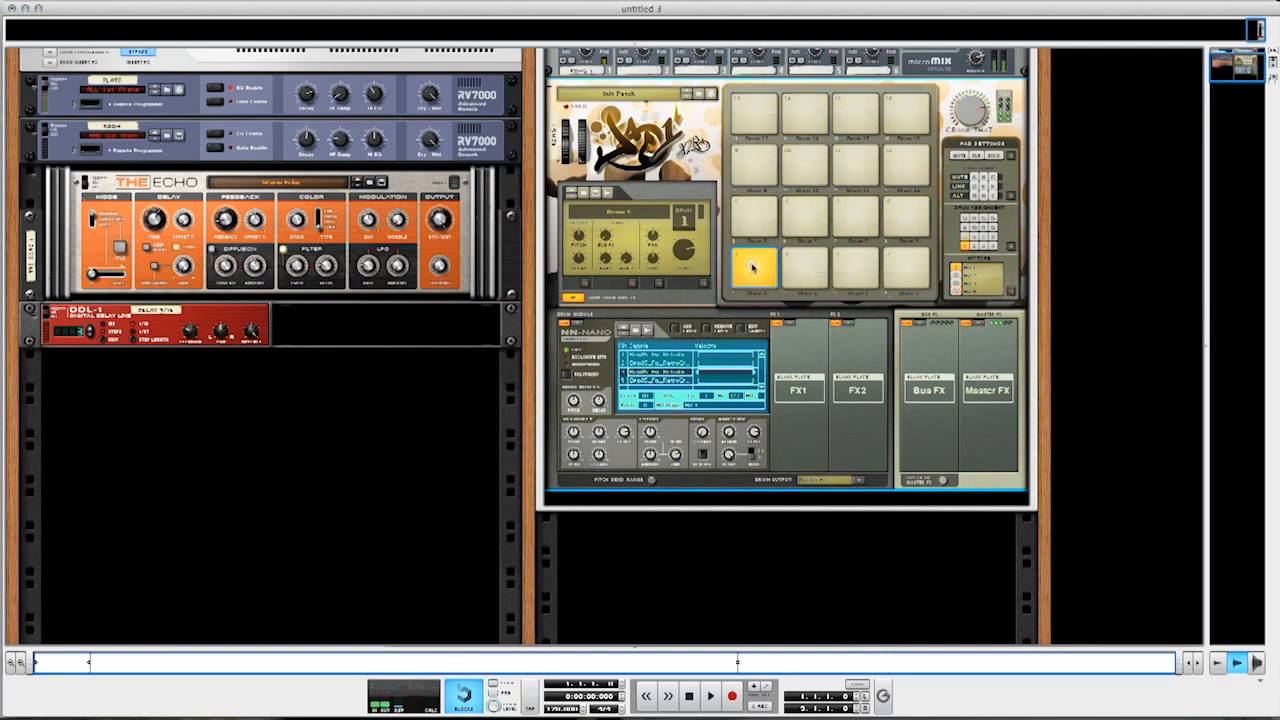
left_click(805, 268)
left_click(854, 268)
left_click(899, 278)
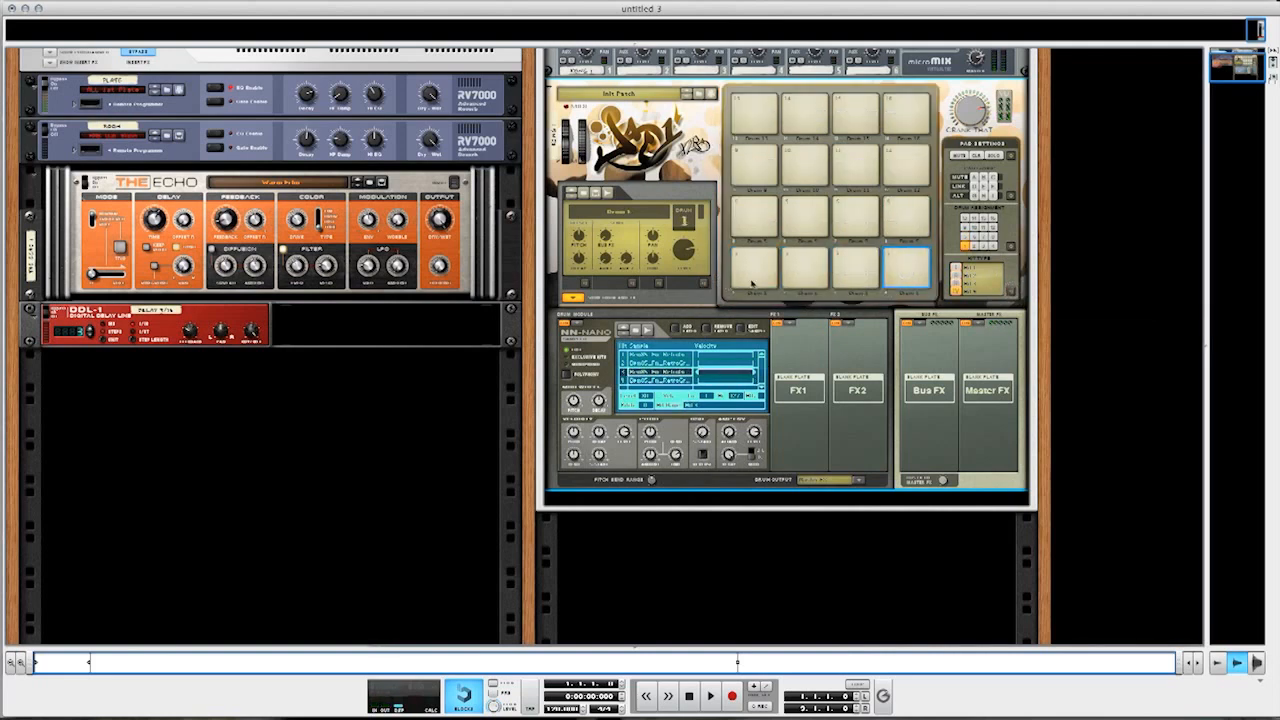
left_click(754, 216)
left_click(804, 216)
left_click(855, 218)
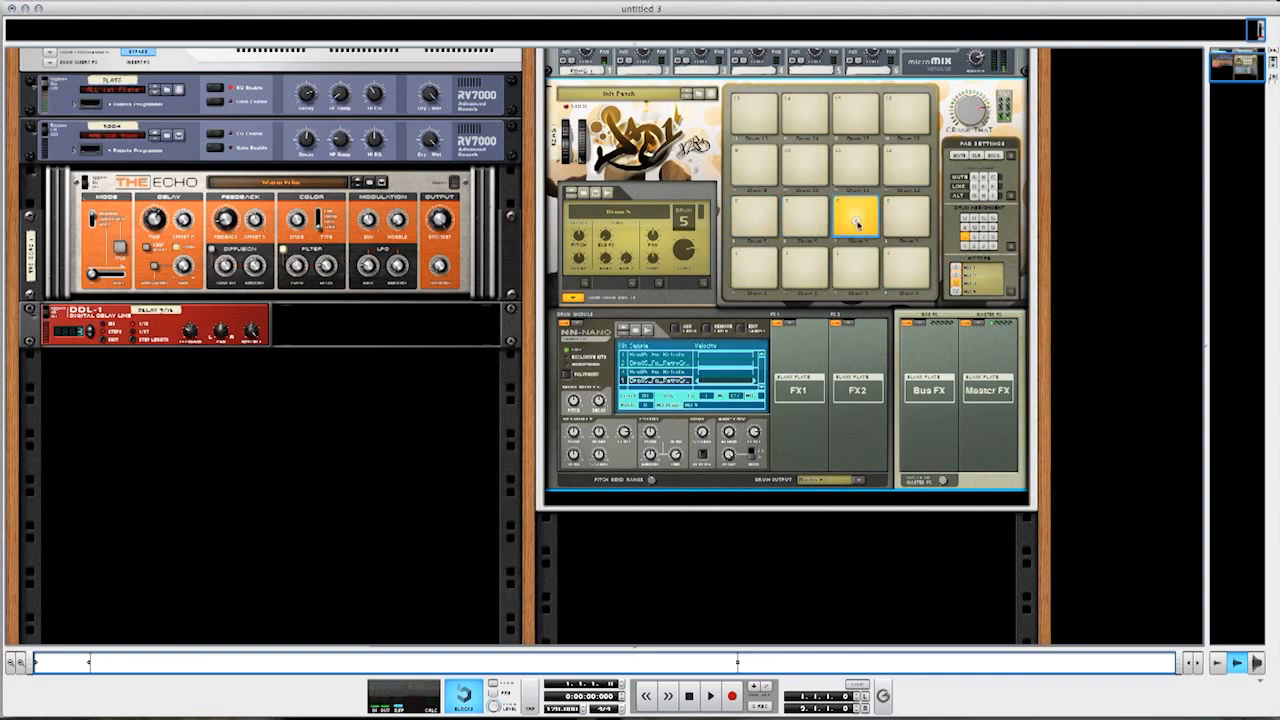
left_click(908, 224)
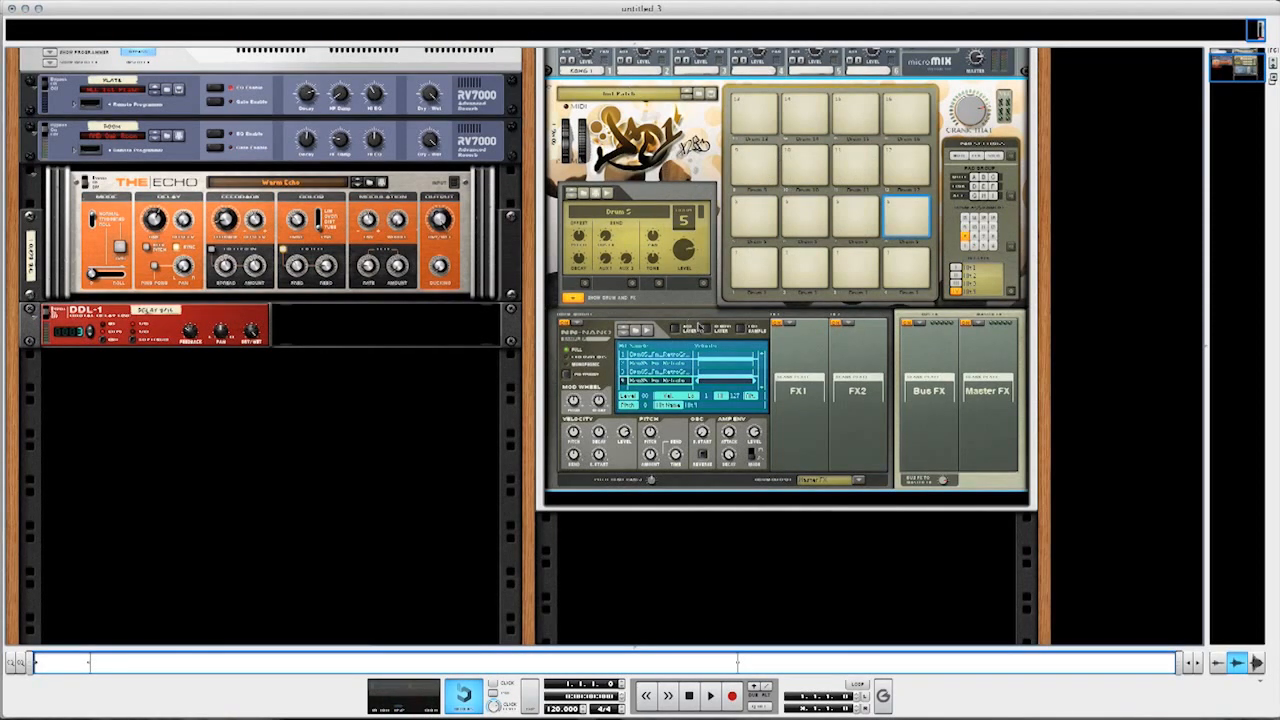
- Load Bpm85_Fm_RetroGroove_1 copy 8.aif into slot 1 of Drum 9's NN-Nano and trigger pad 9 to hear it
left_click(755, 161)
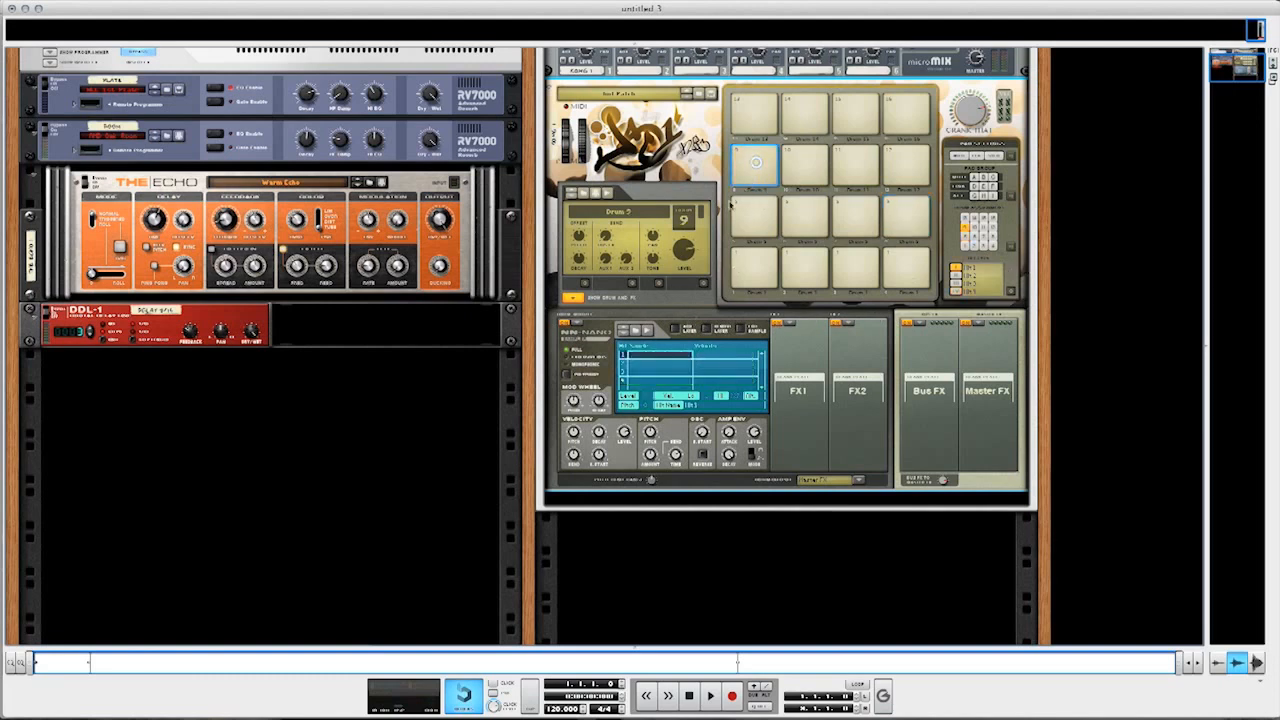
double_click(653, 362)
double_click(656, 309)
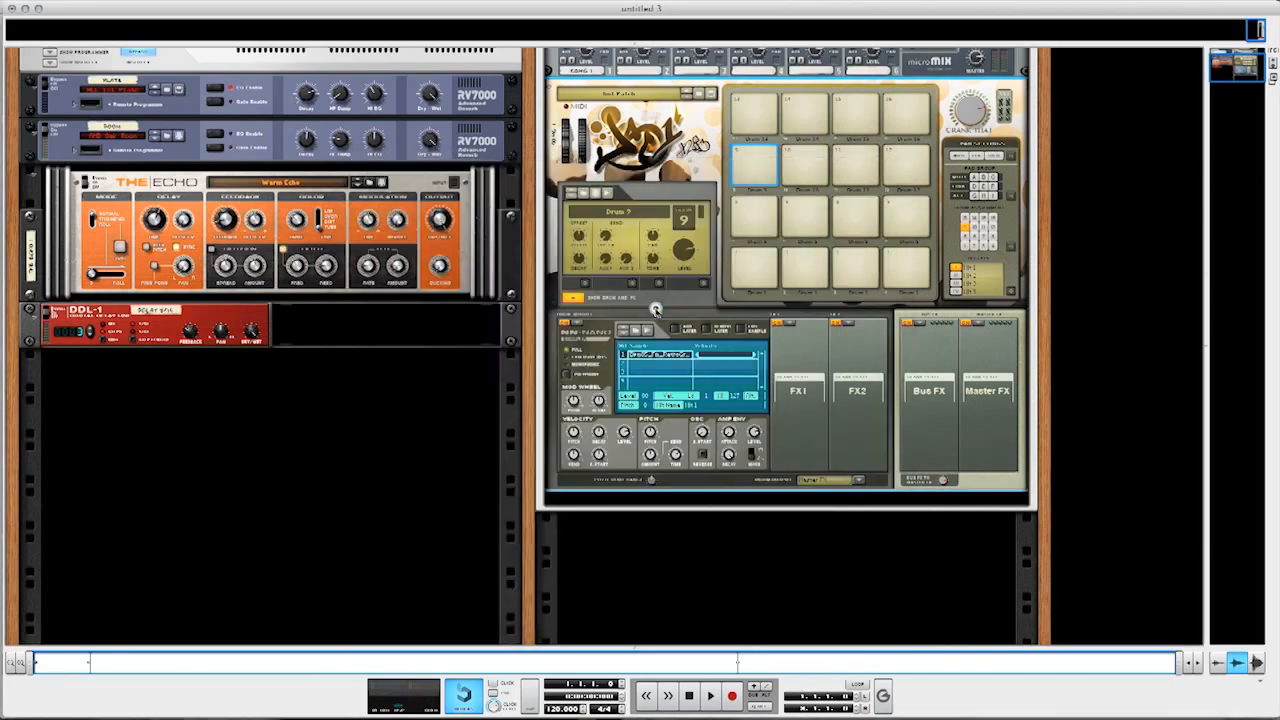
left_click(806, 166)
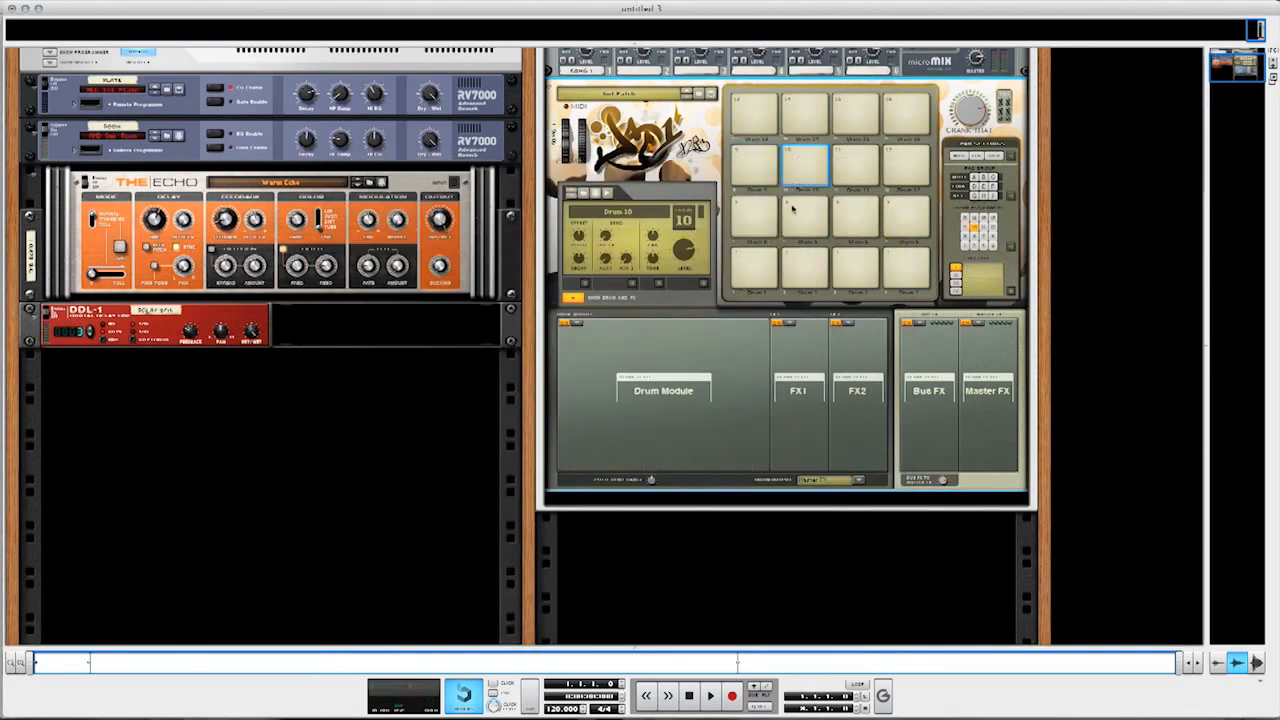
left_click(757, 168)
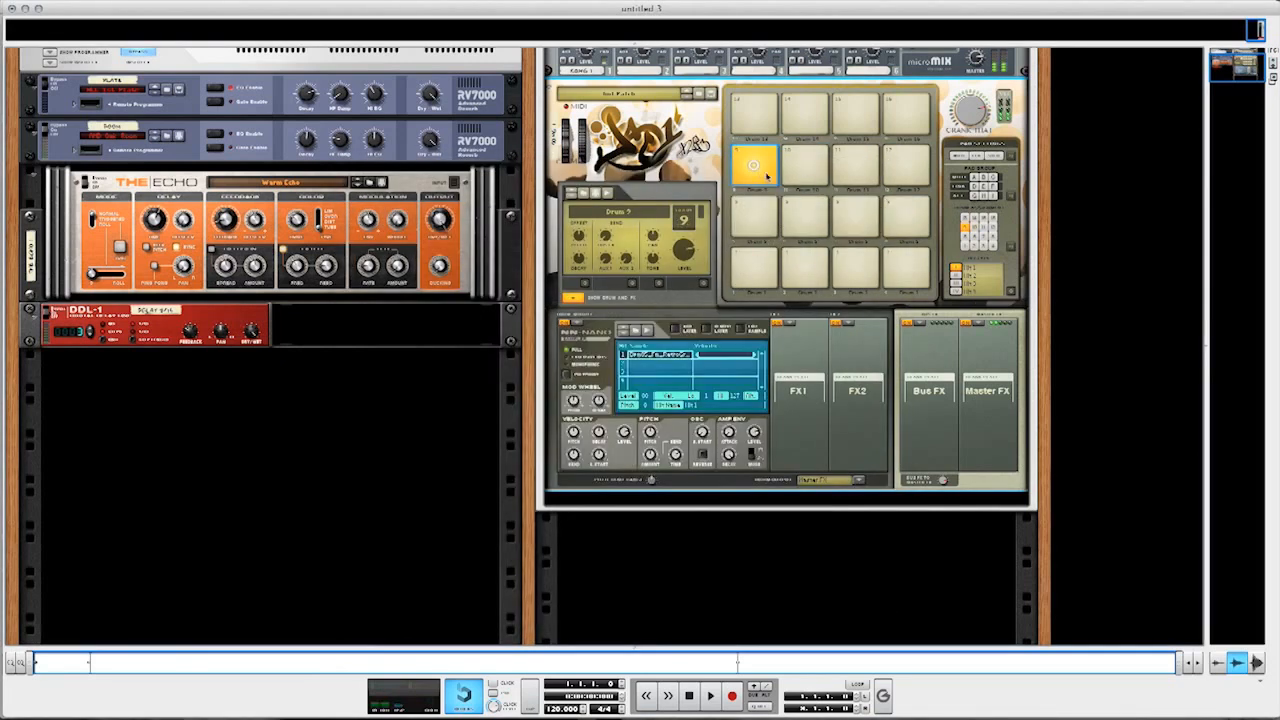
- Load Bpm85_Fm_RetroGroove_1 copy 9.aif, copy 10.aif and copy 11.aif into slots 2 to 4 of Drum 9's NN-Nano
double_click(650, 365)
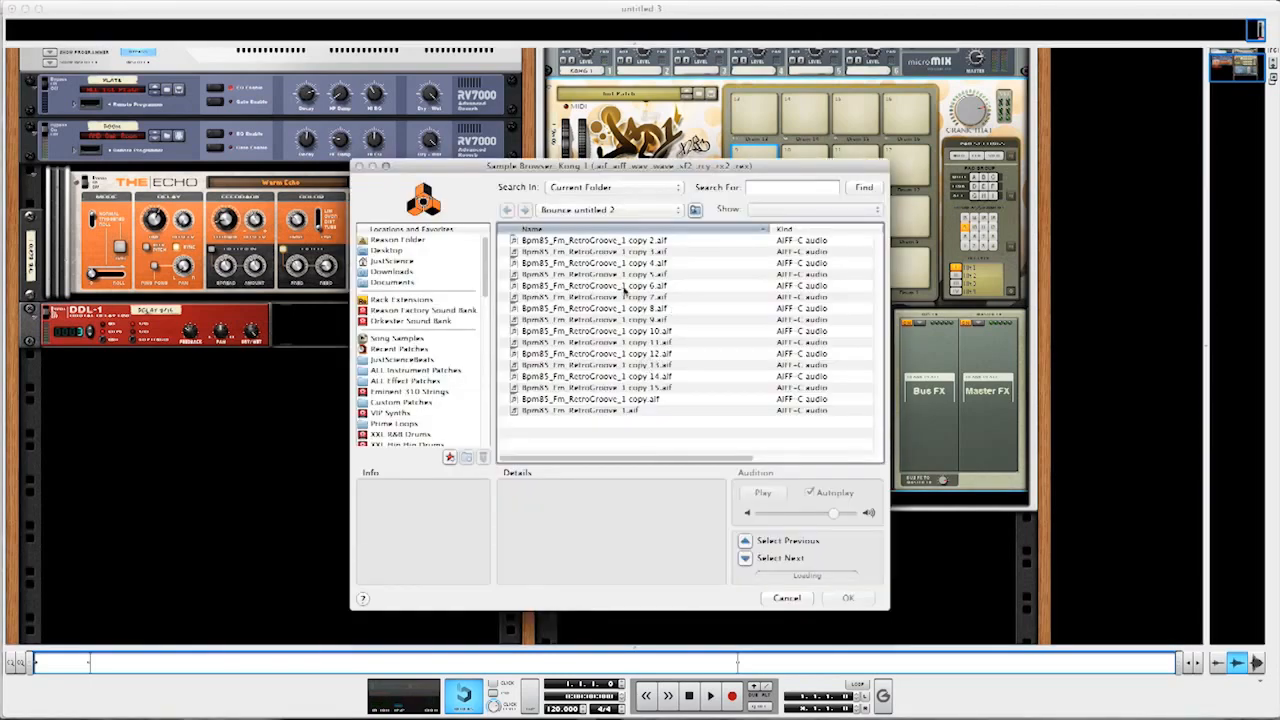
left_click(641, 321)
double_click(641, 321)
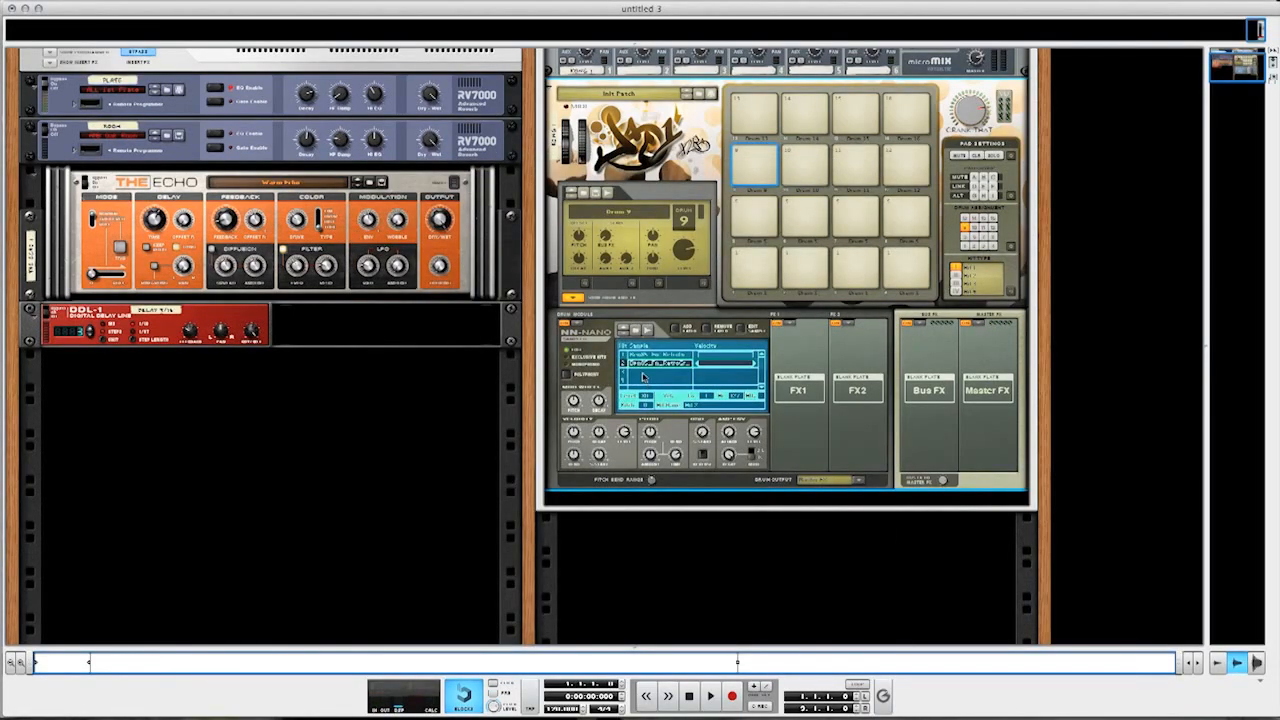
double_click(643, 372)
left_click(652, 330)
double_click(652, 330)
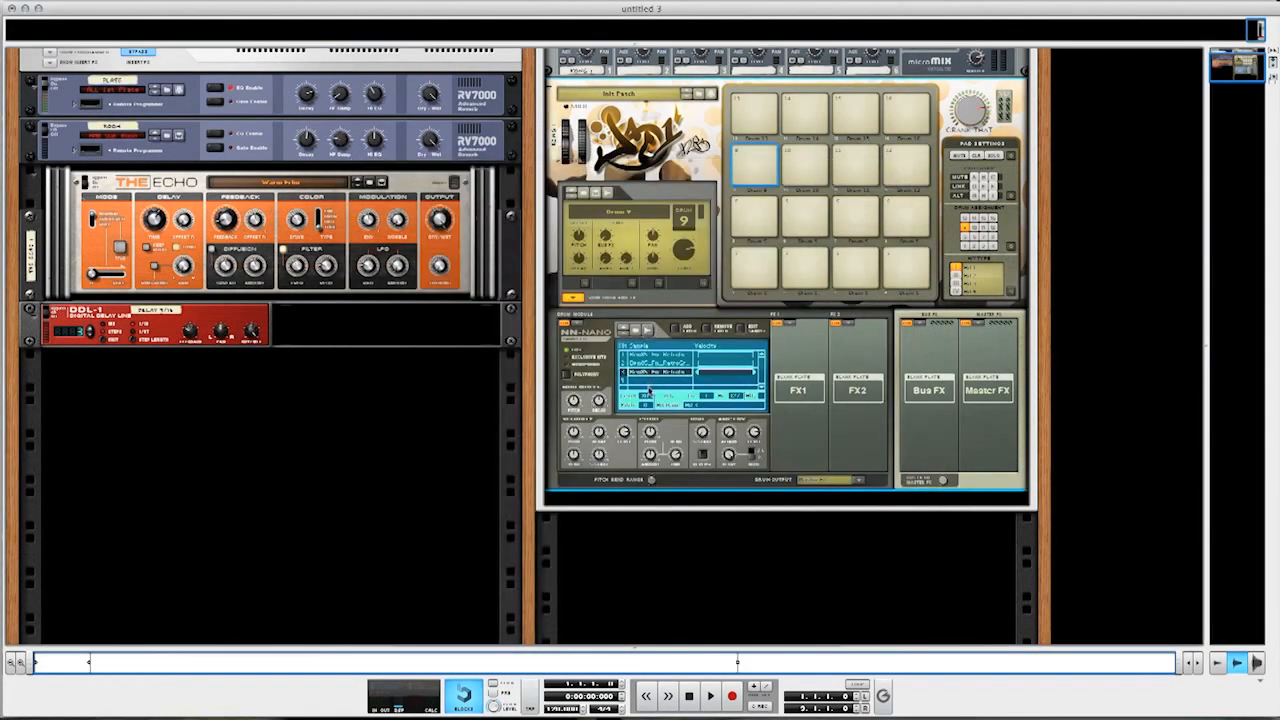
double_click(648, 378)
left_click(656, 342)
double_click(656, 342)
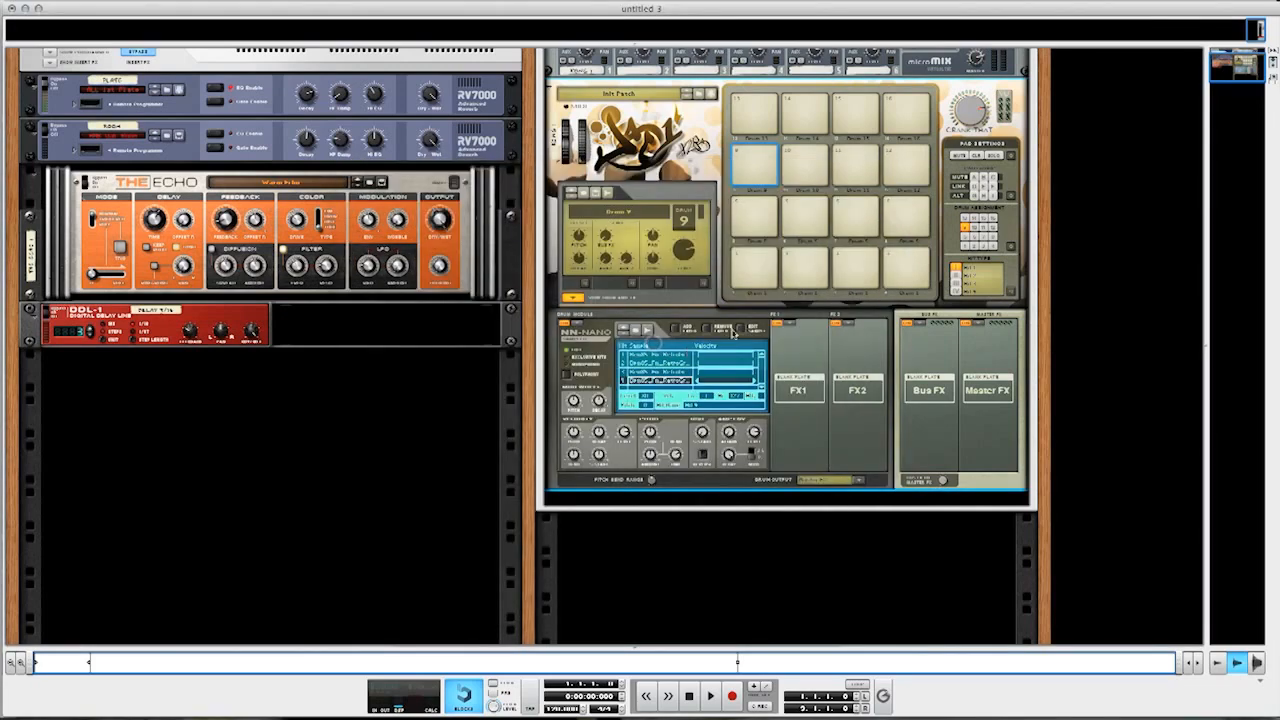
- Load Bpm85_Fm_RetroGroove_1 copy 12.aif, copy 13.aif, copy 14.aif and copy 15.aif into slots 1 to 4 of Drum 13's NN-Nano
left_click(759, 115)
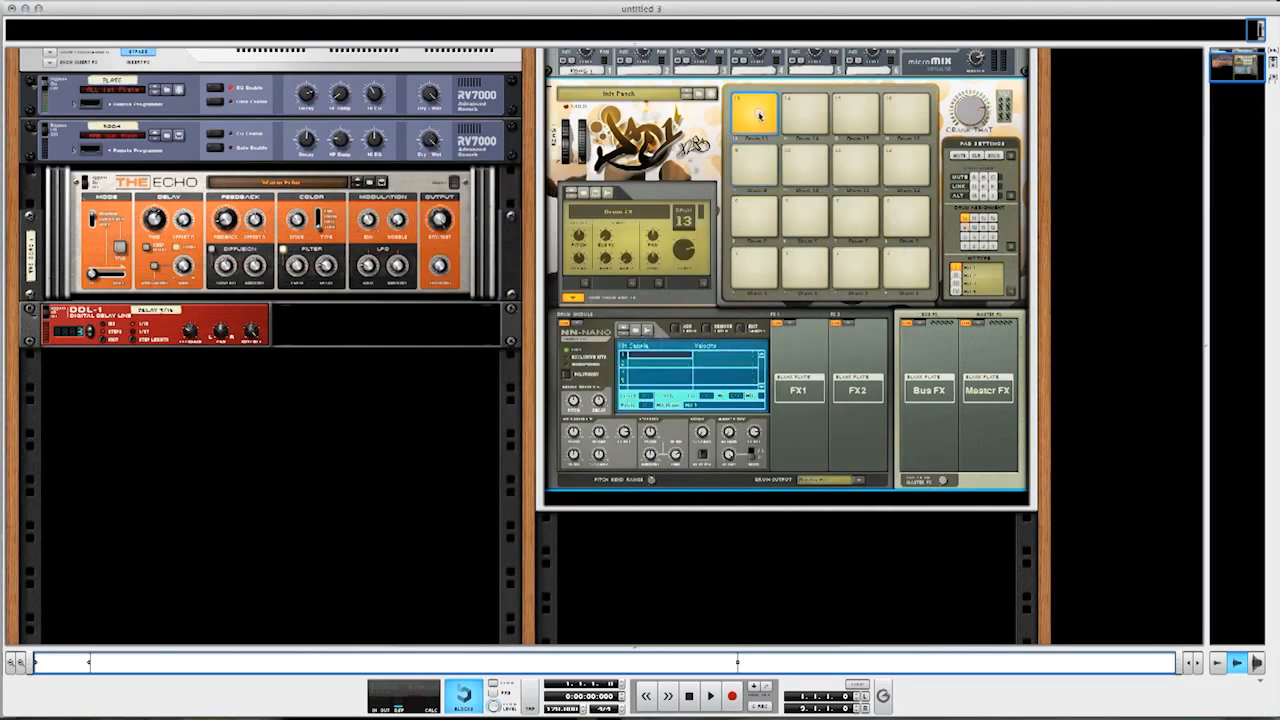
double_click(646, 358)
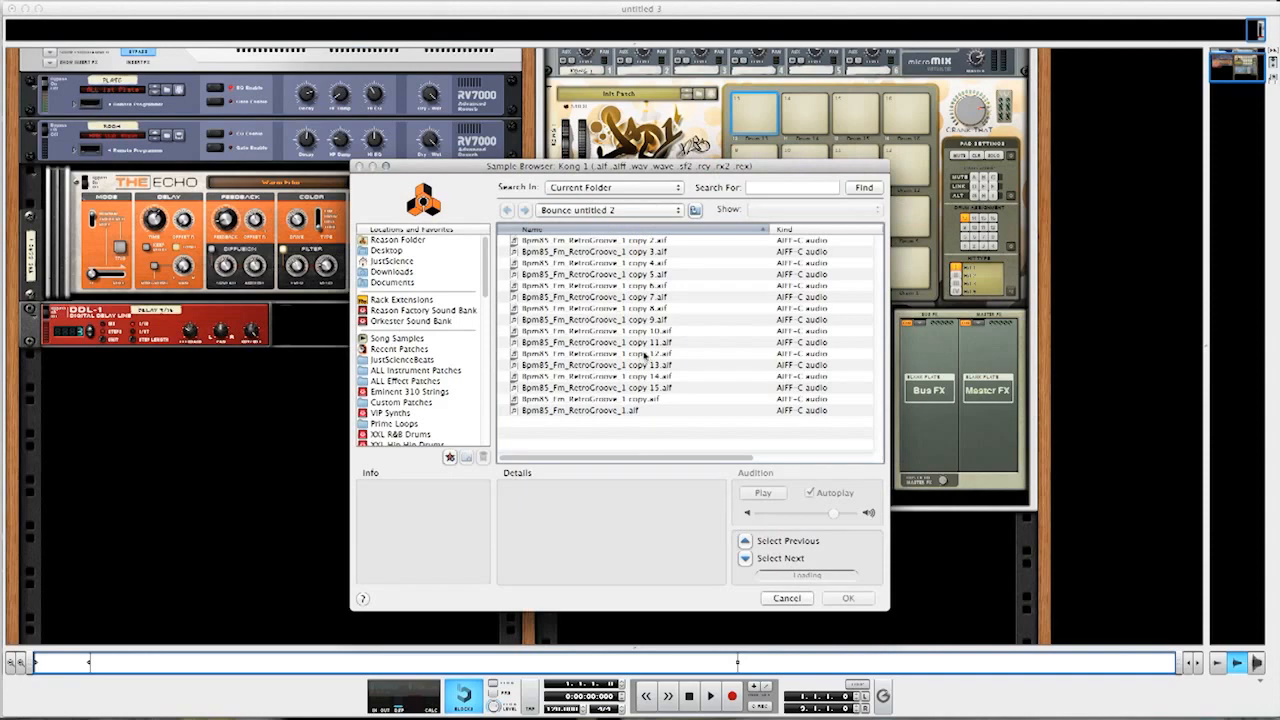
double_click(646, 354)
double_click(654, 366)
double_click(652, 366)
double_click(650, 372)
double_click(648, 374)
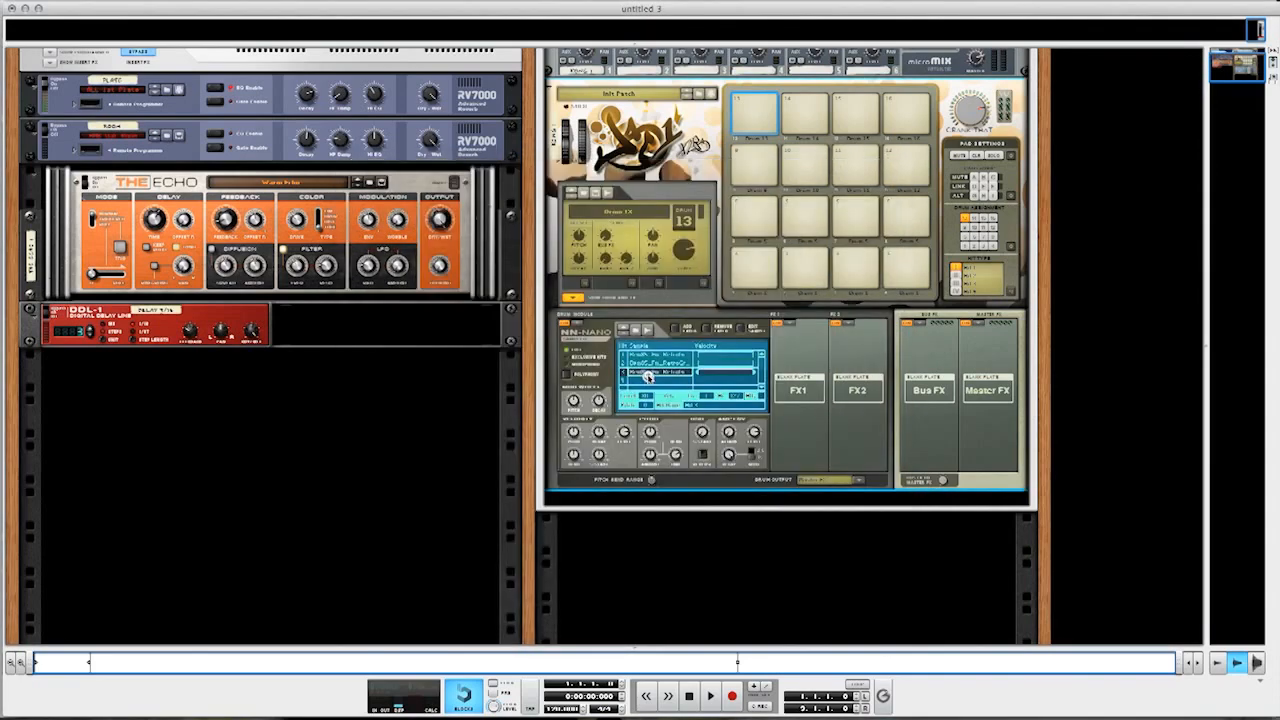
double_click(650, 384)
double_click(654, 388)
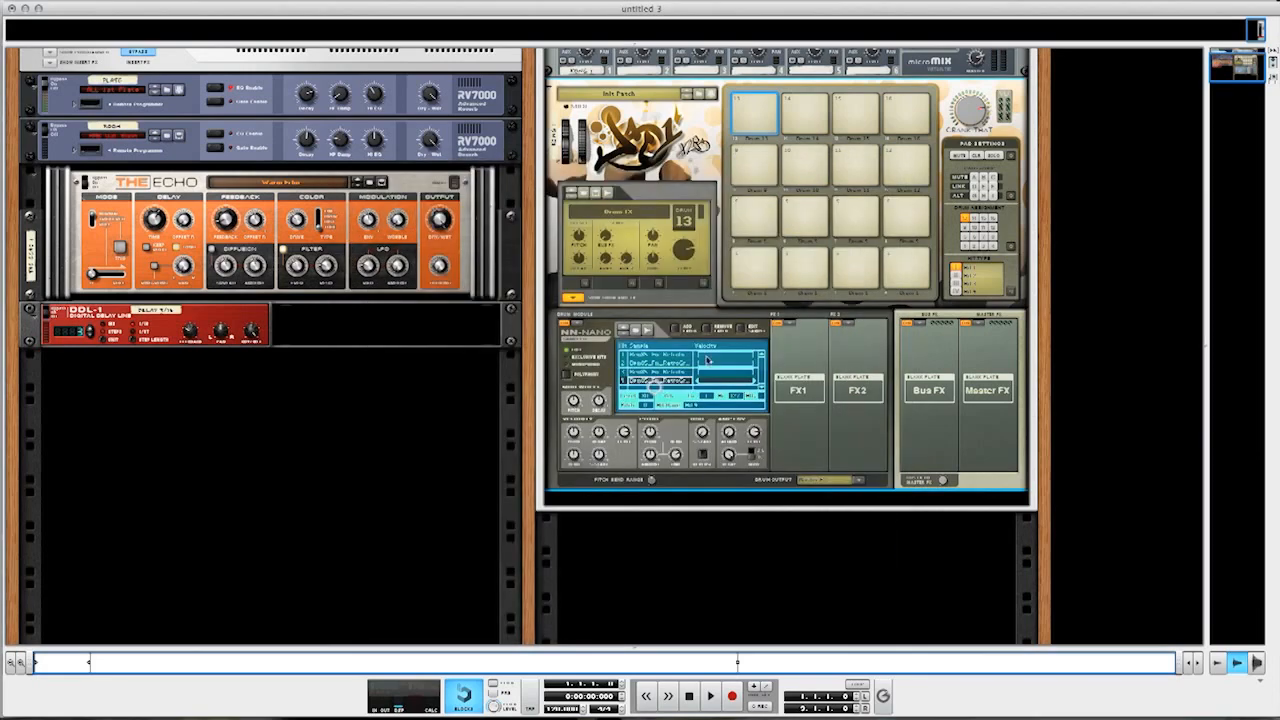
- Assign pads 10, 11 and 12 to Drum 9 and pads 14, 15 and 16 to Drum 13 in the pad drum assignment quick edit
left_click(754, 166)
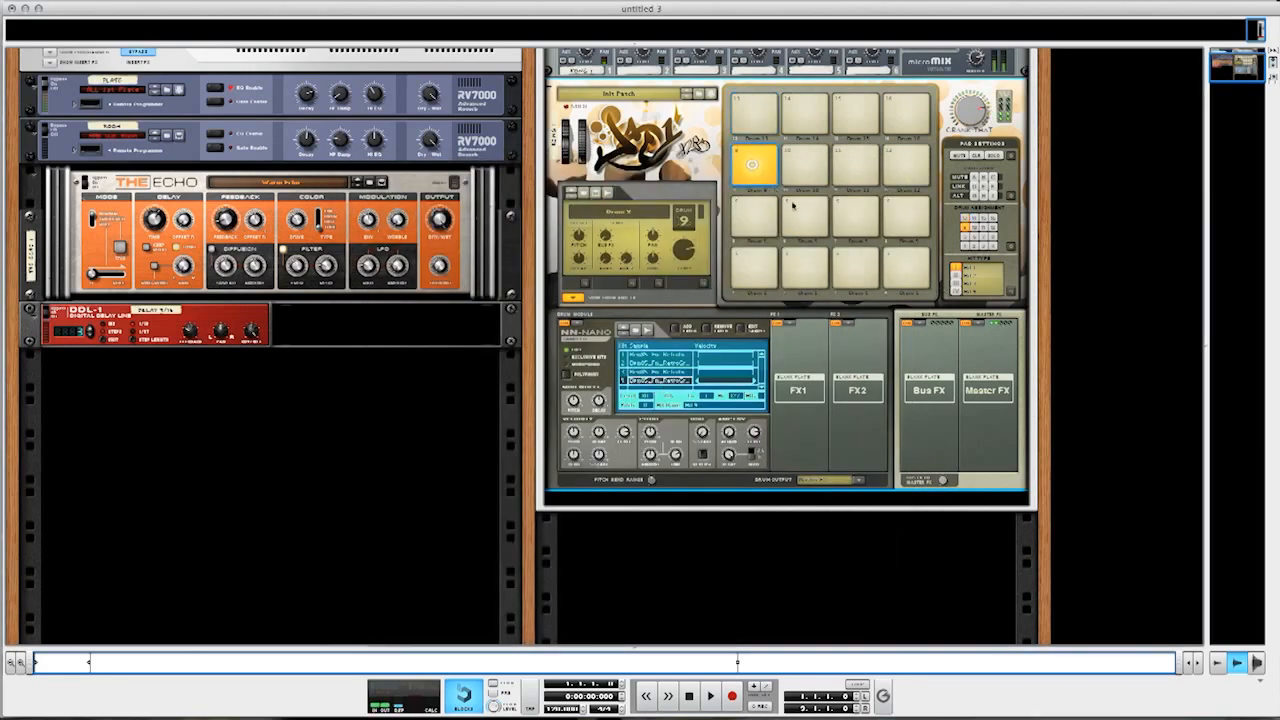
left_click(1011, 247)
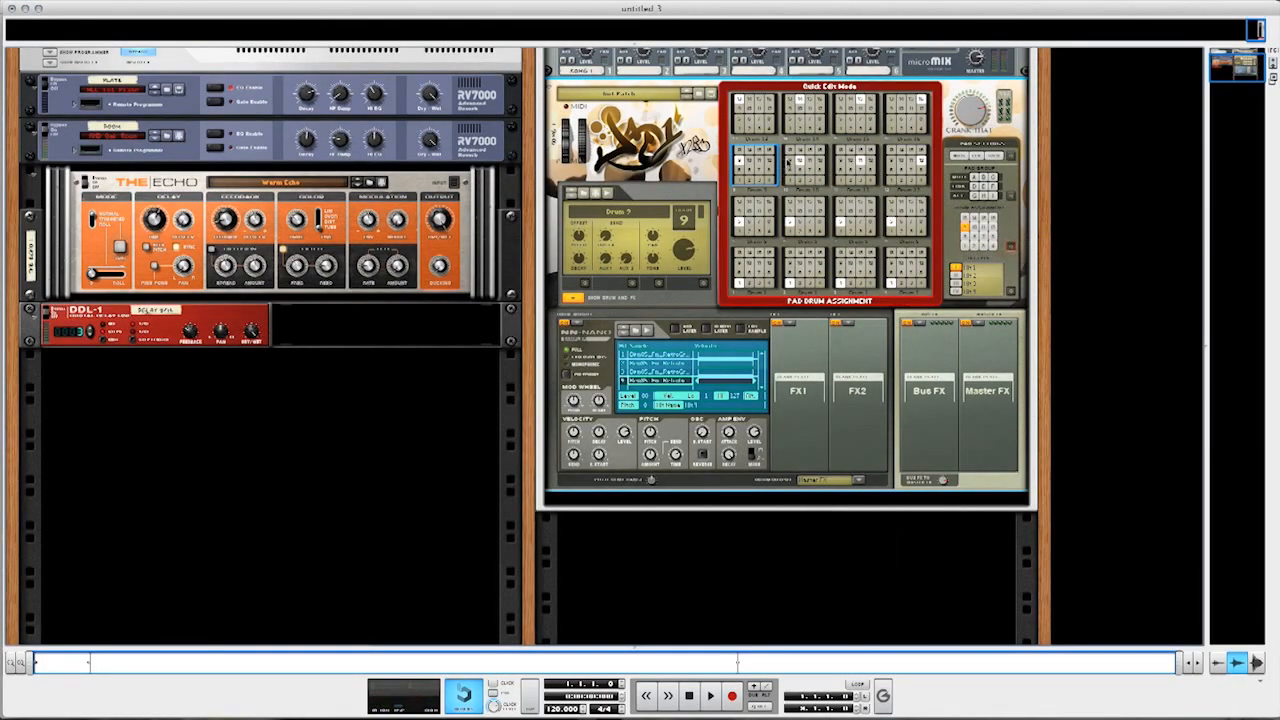
left_click(790, 161)
left_click(841, 161)
left_click(892, 161)
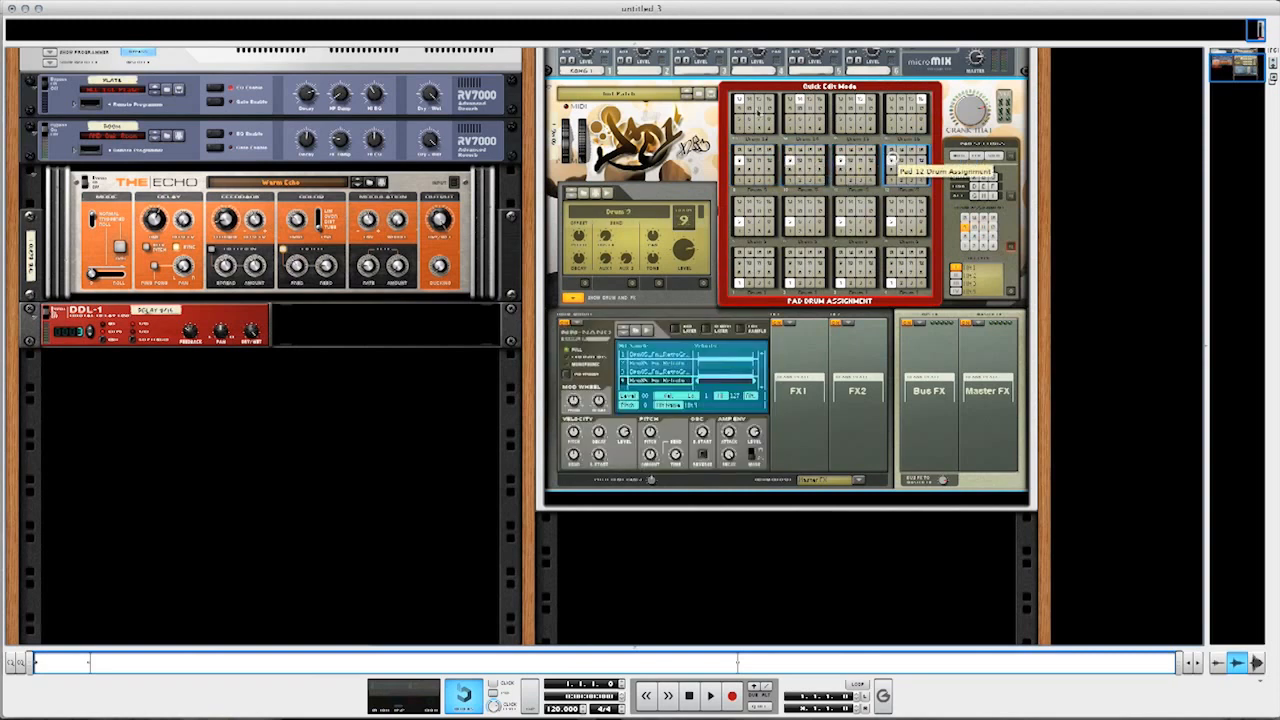
left_click(790, 100)
left_click(841, 100)
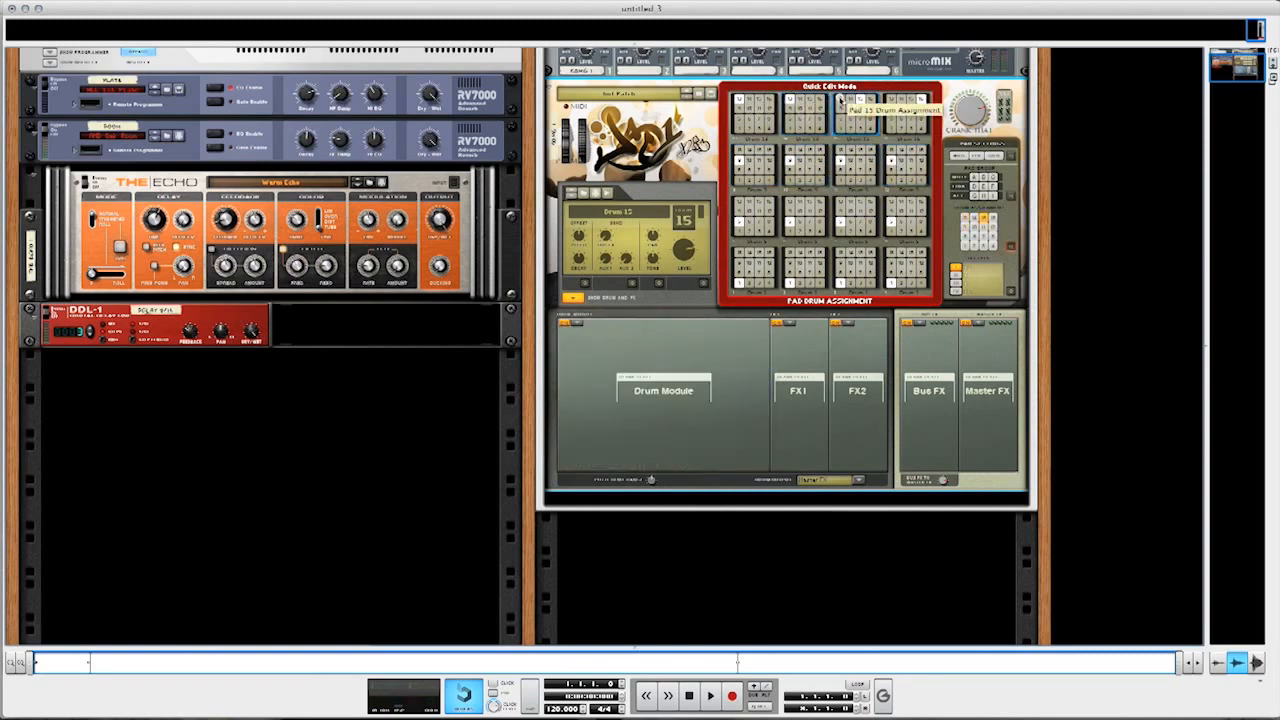
left_click(892, 100)
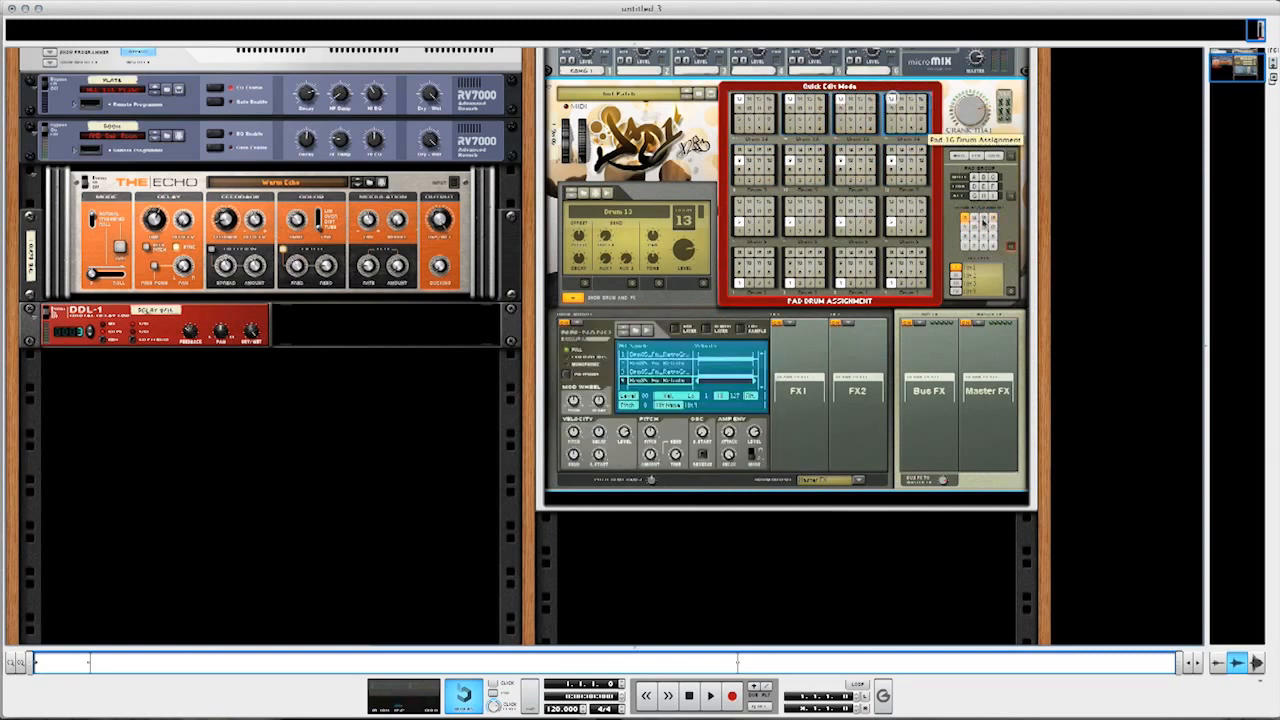
- Set the hit types of pads 10 to 12 and pads 14 to 16 to Hit 2, Hit 3 and Hit 4 respectively
left_click(1012, 292)
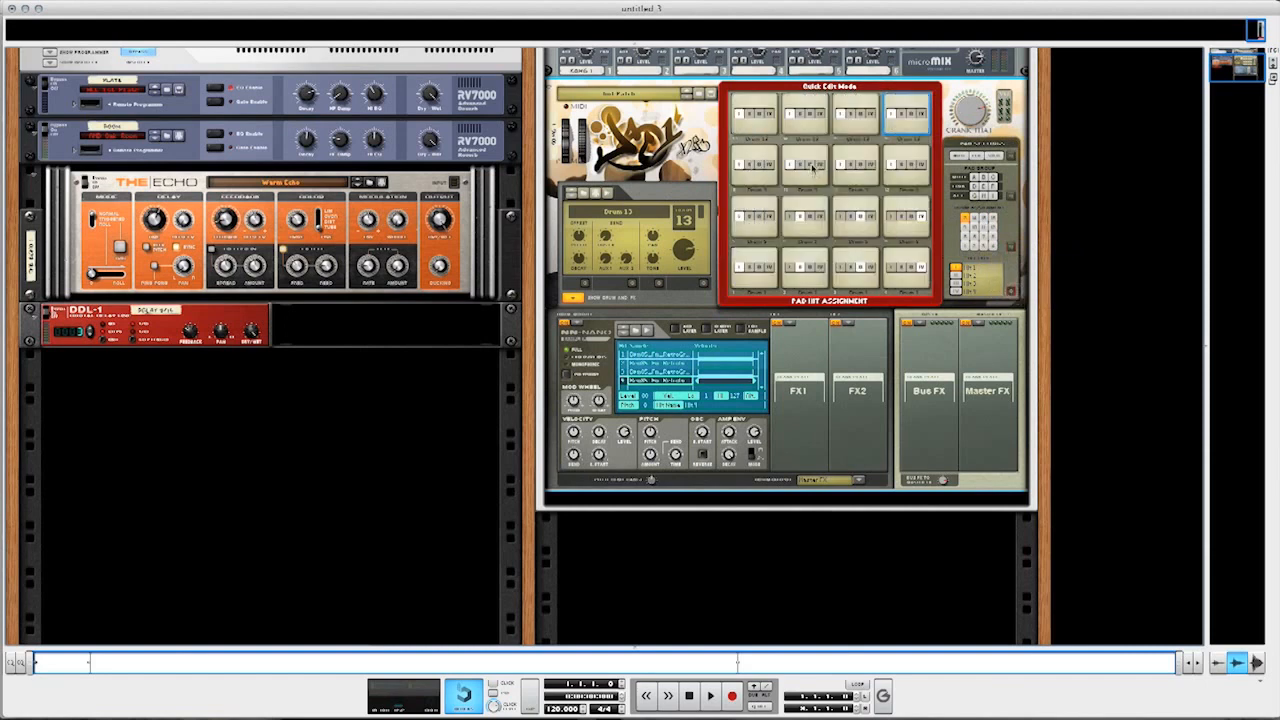
left_click(802, 165)
left_click(861, 165)
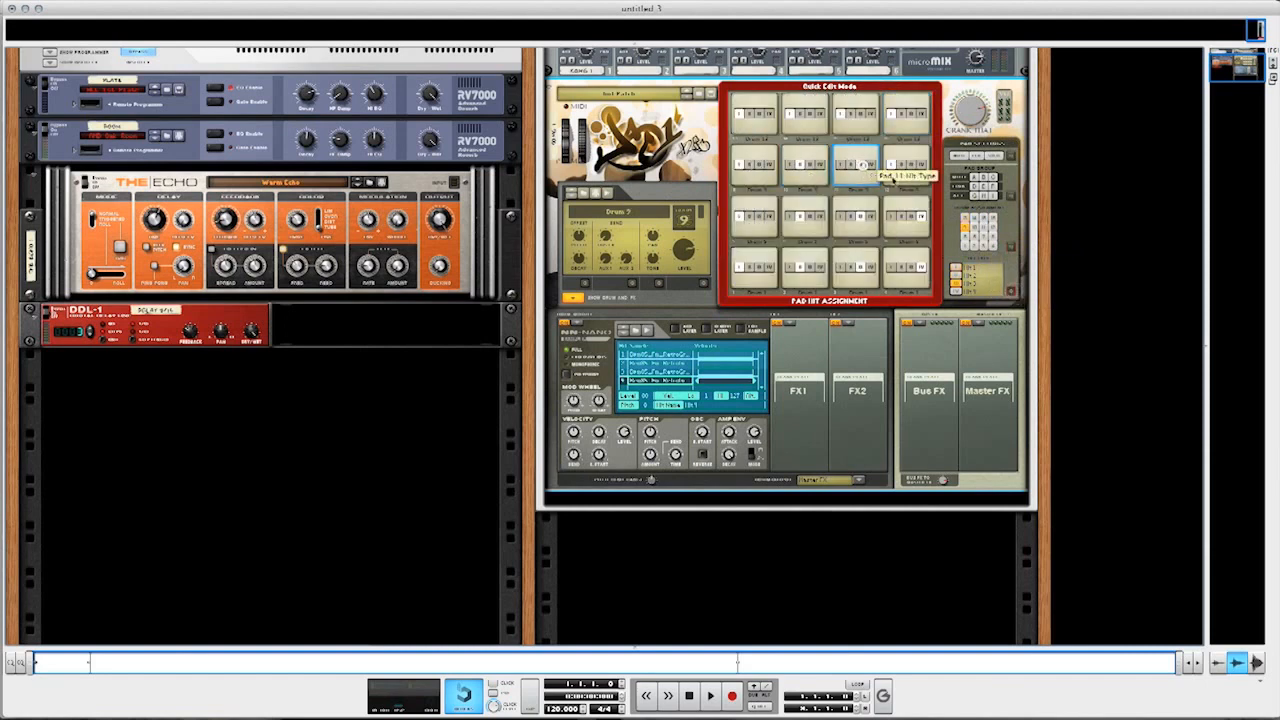
left_click(921, 165)
left_click(921, 113)
left_click(866, 117)
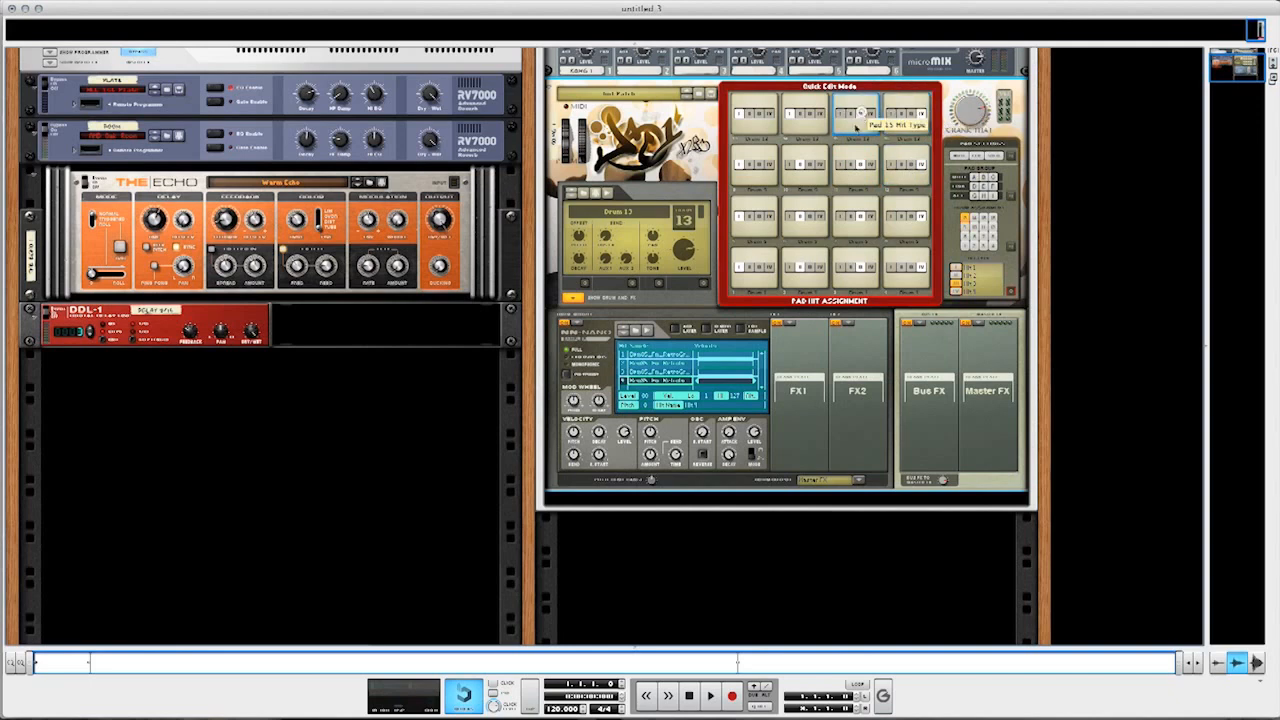
left_click(806, 116)
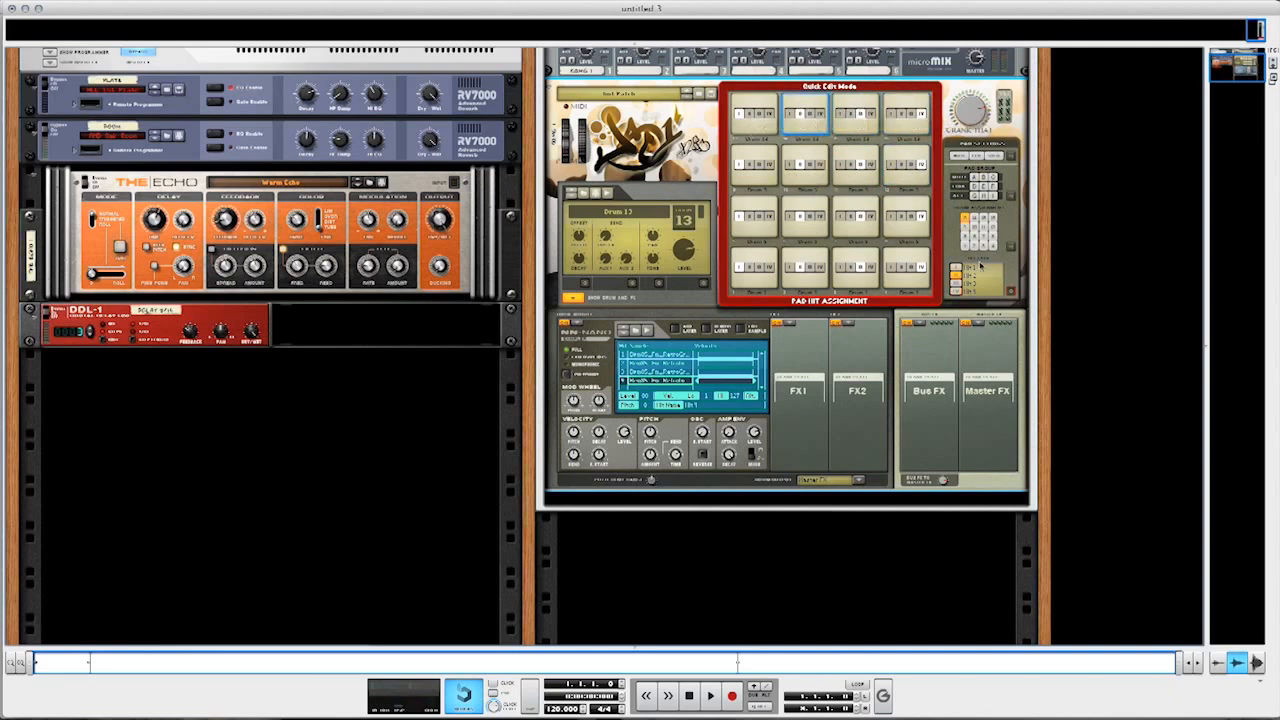
left_click(1008, 293)
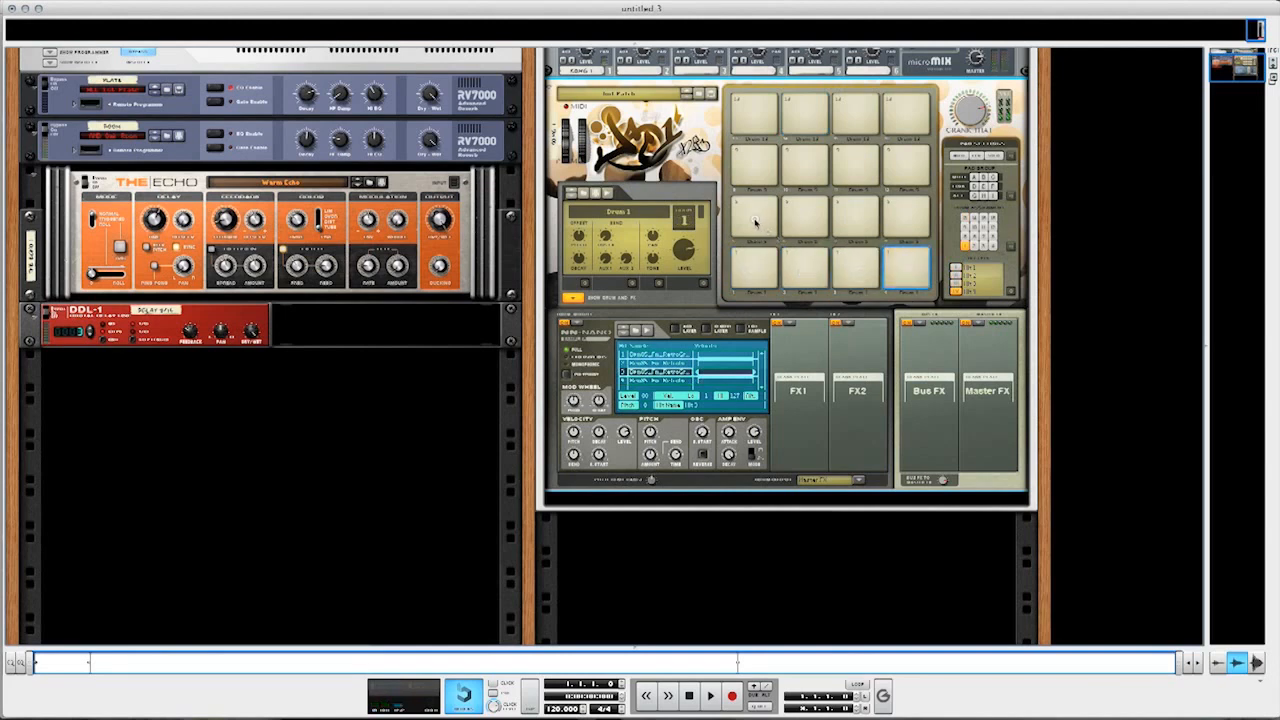
- Play pads 9 to 12 in sequence to check that each triggers its own slice
left_click(753, 165)
left_click(806, 165)
left_click(858, 170)
left_click(901, 171)
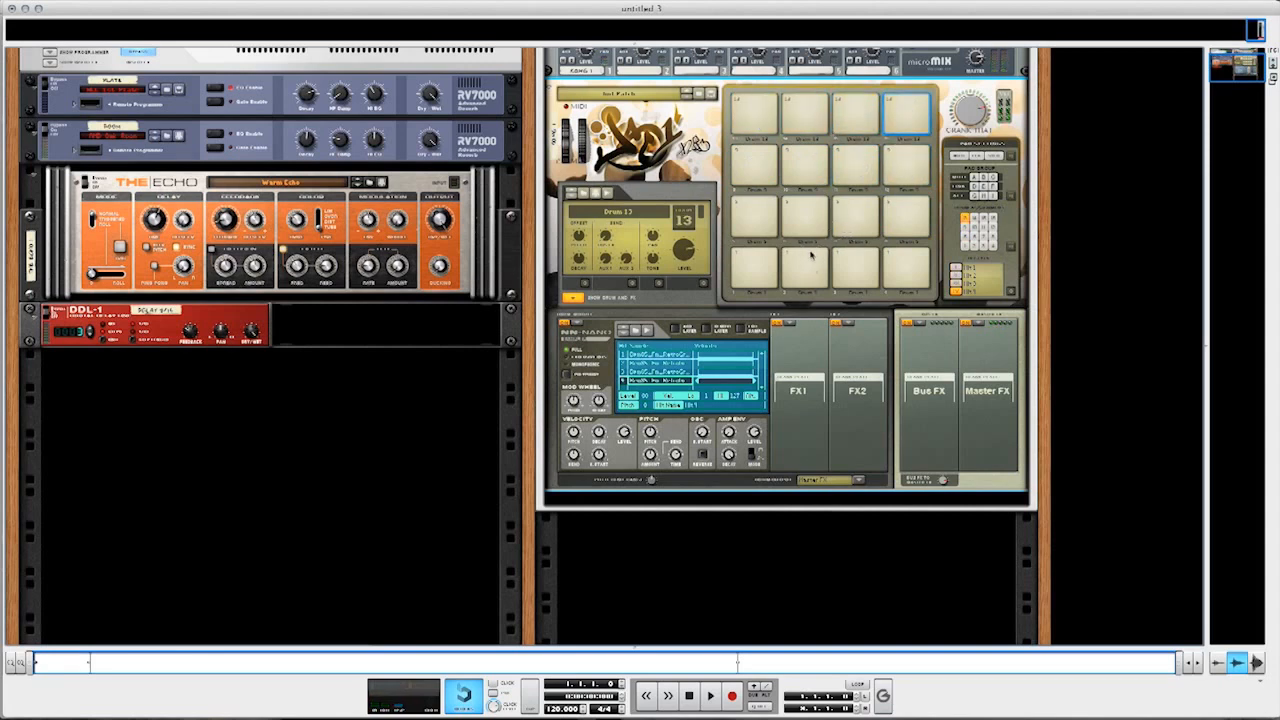
- Save the combinator patch as Blank Vinyl MPC in the Kong Drum Kits folder
left_click_drag(1227, 72, 1225, 61)
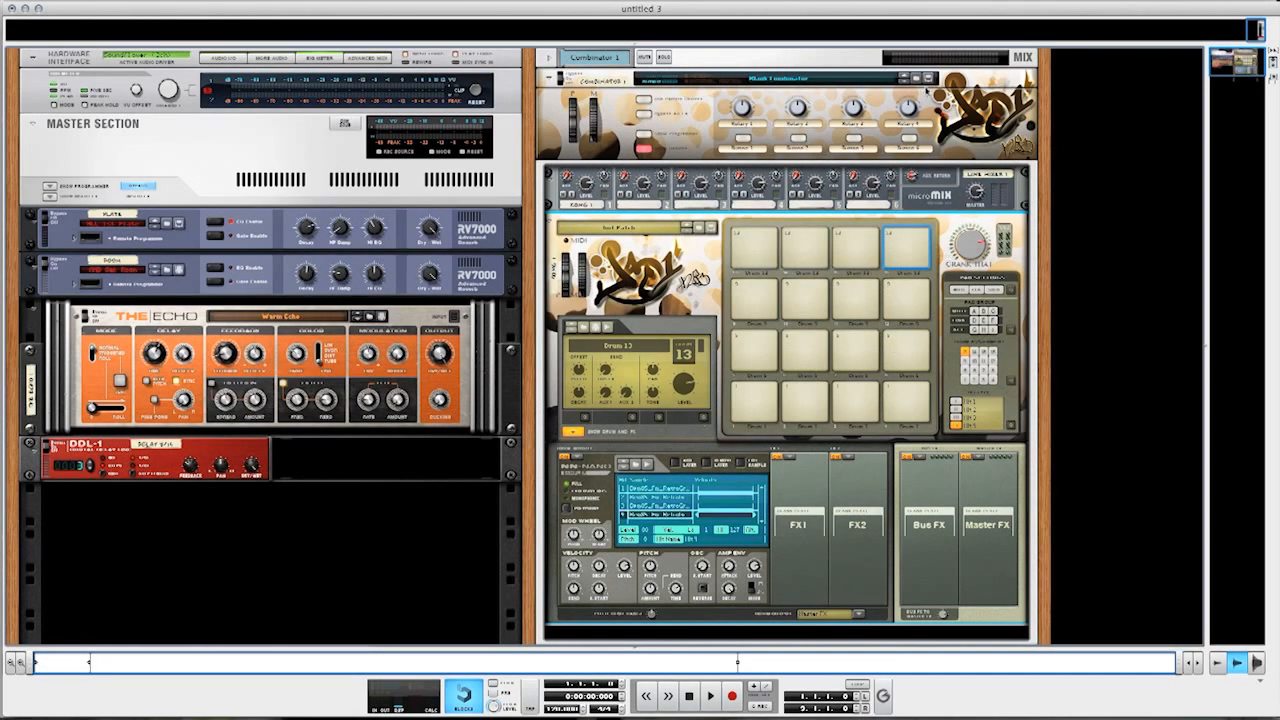
left_click(930, 78)
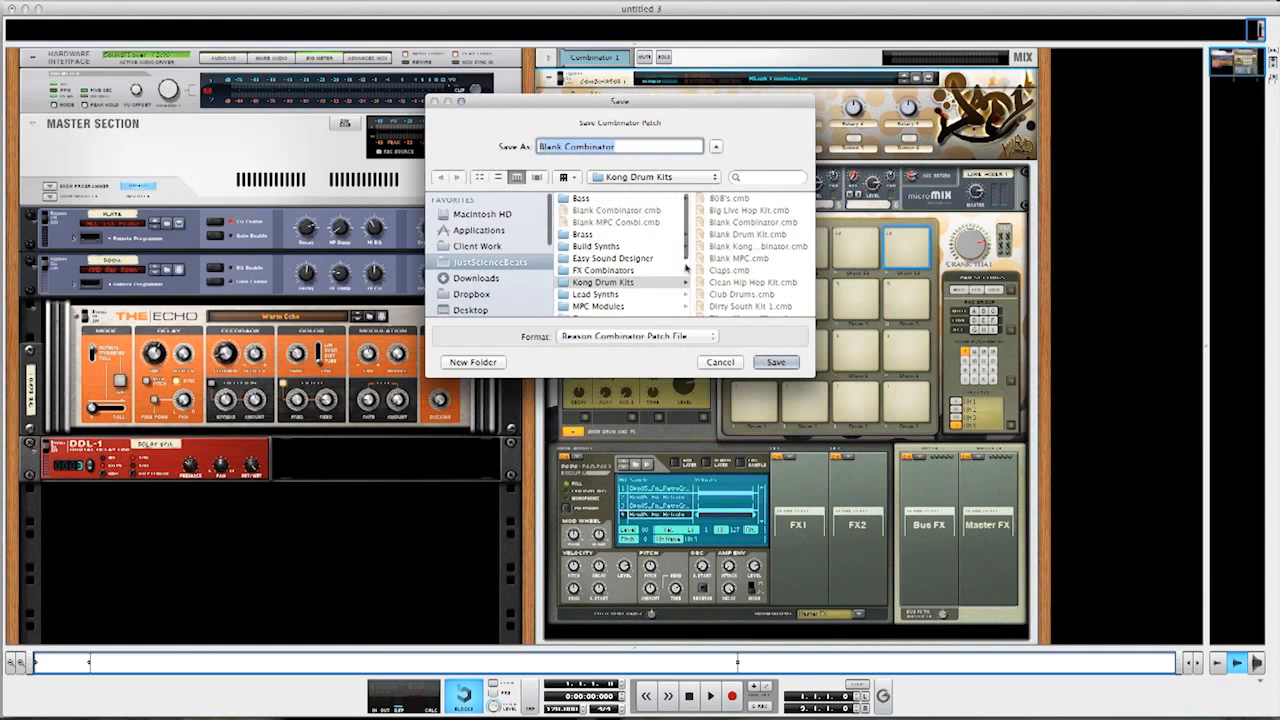
left_click(622, 143)
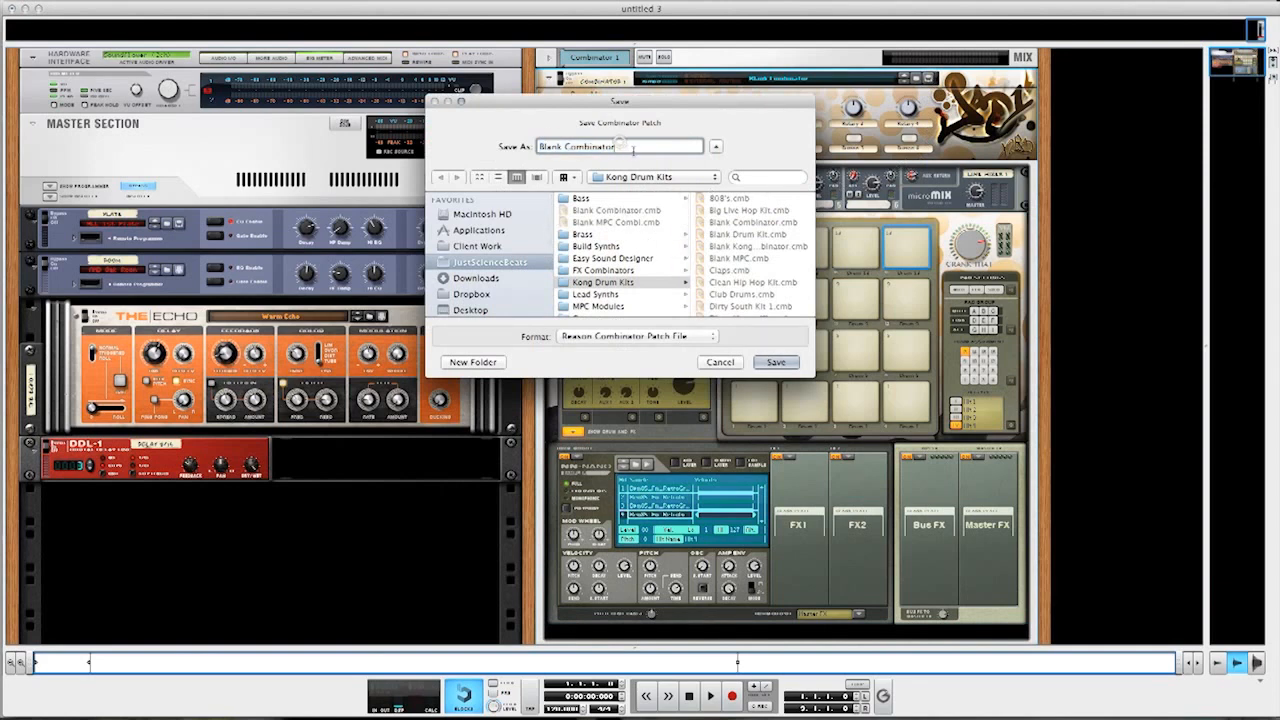
key("BackSpace")
key("BackSpace")
key("BackSpace")
key("BackSpace")
key("BackSpace")
key("BackSpace")
key("BackSpace")
key("BackSpace")
key("BackSpace")
key("BackSpace")
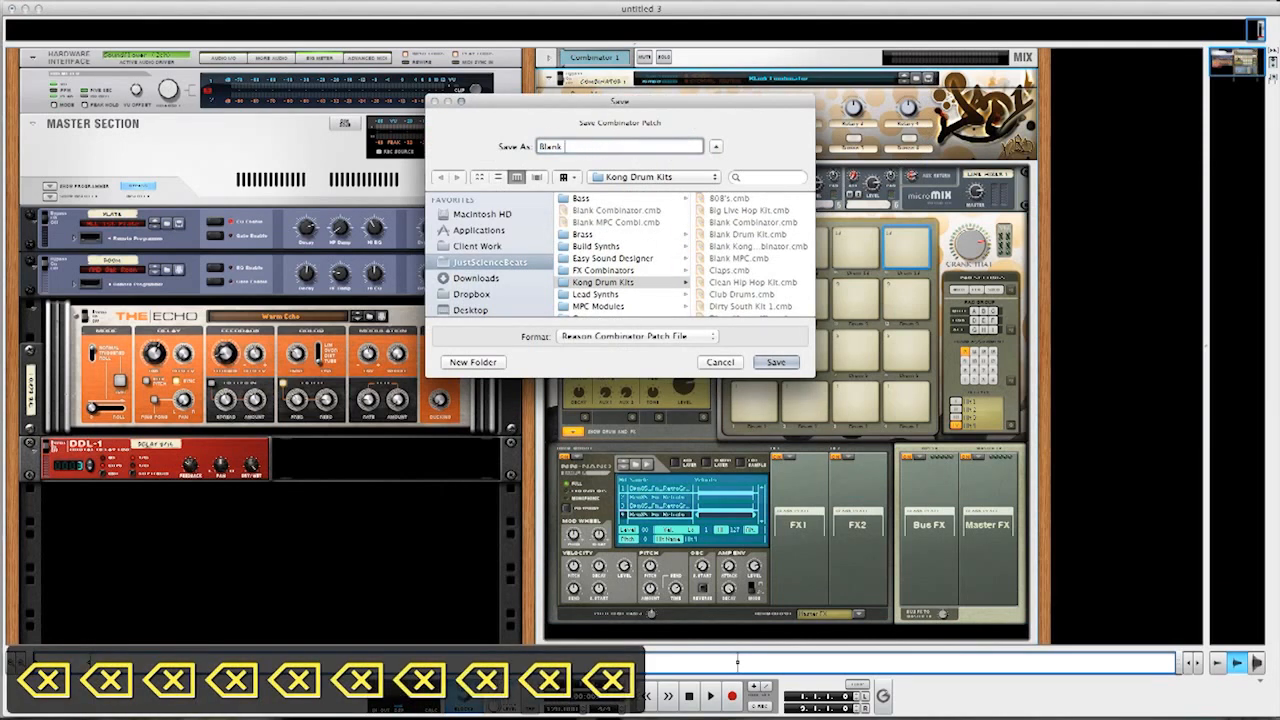
type("Vinyl ")
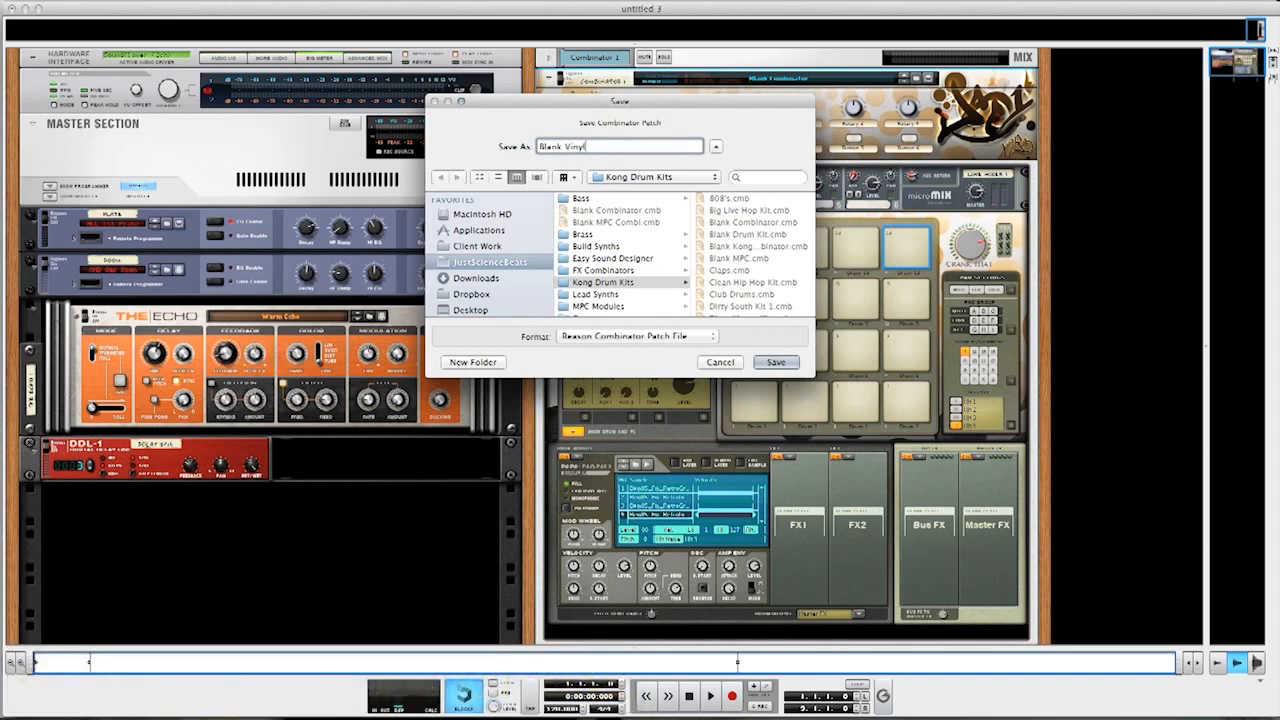
type("MPC")
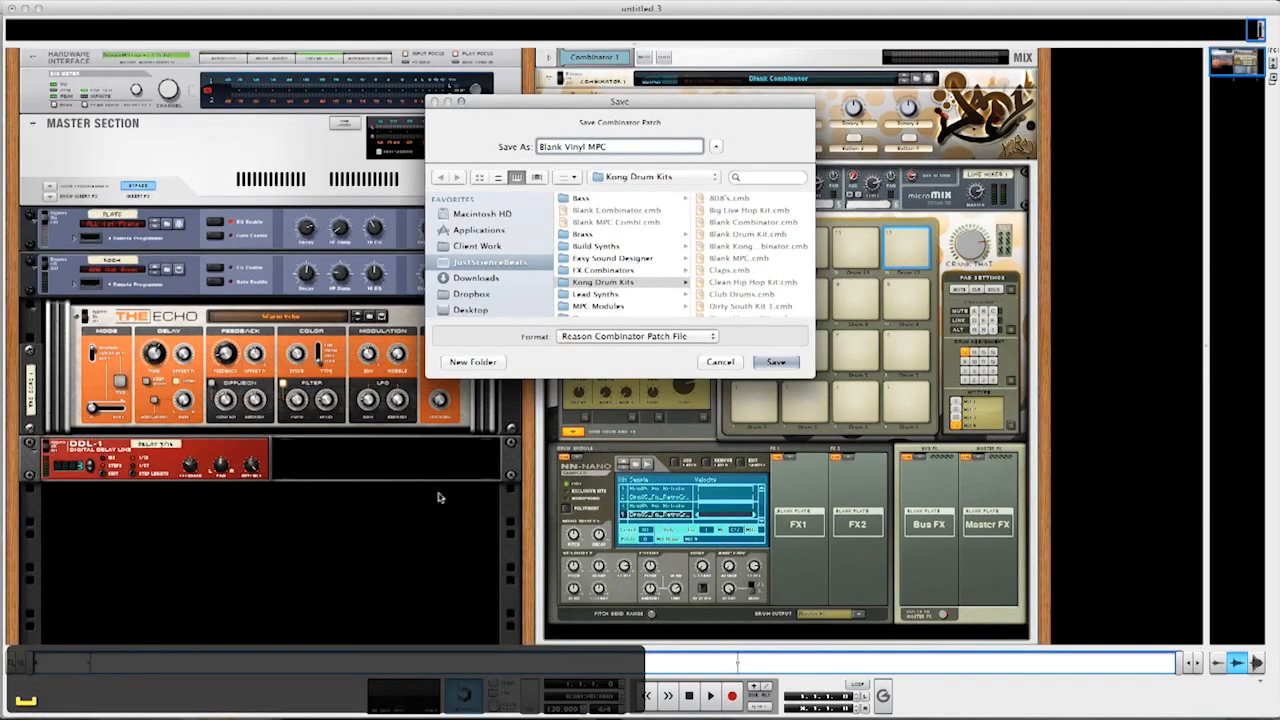
left_click(776, 362)
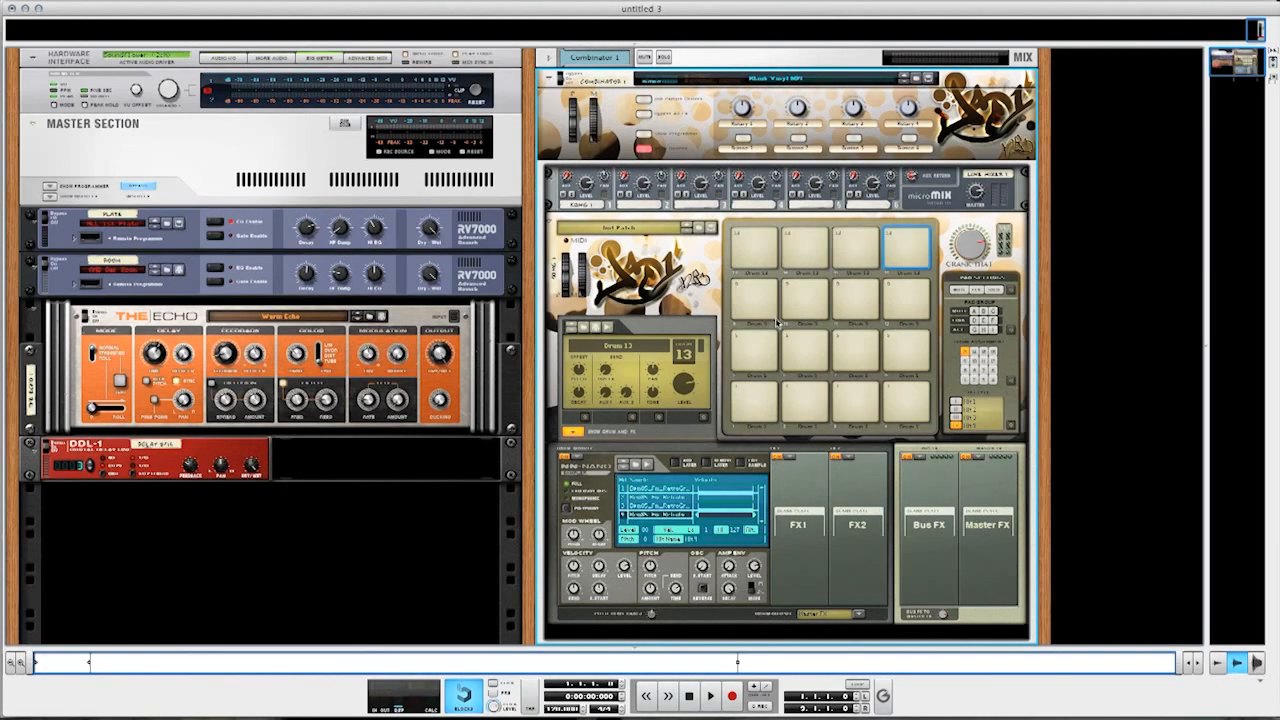
- Switch to the untitled song and look over its rack columns, from the master section and stem channels to the synth combinators
left_click(18, 1)
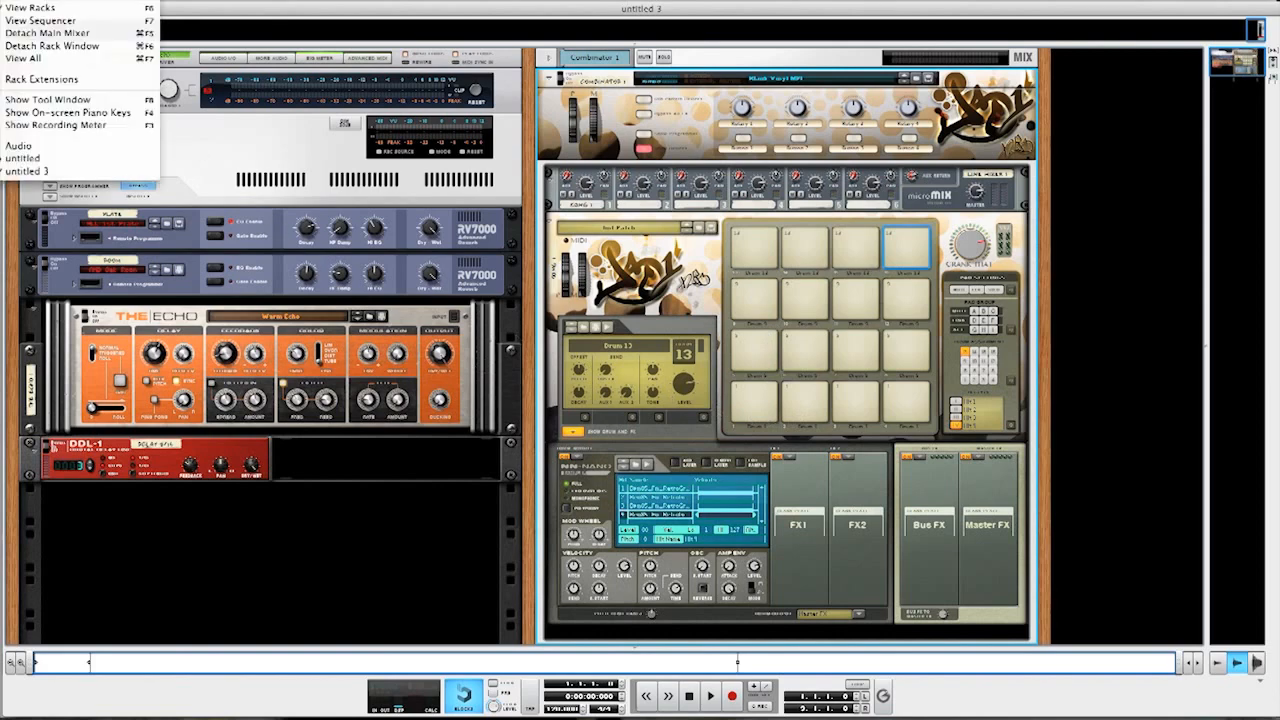
left_click(22, 158)
scroll(338, 298, "up", 5)
scroll(340, 301, "left", 10)
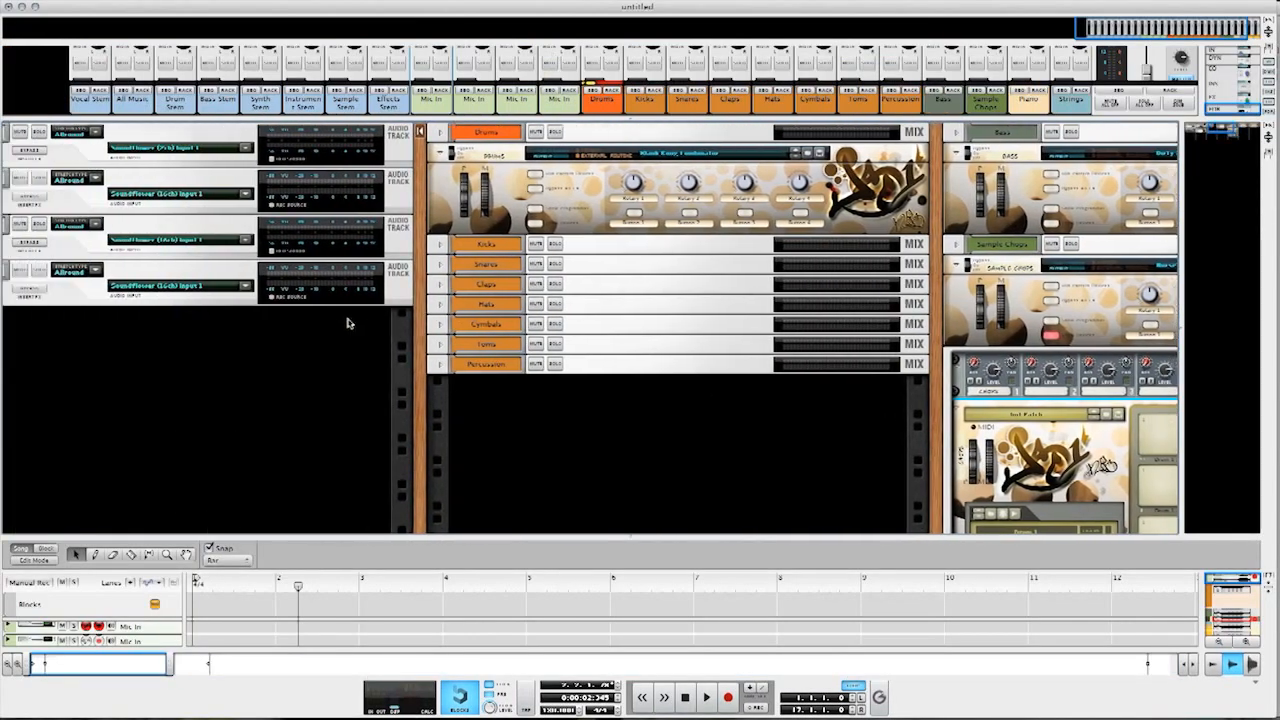
scroll(356, 334, "left", 10)
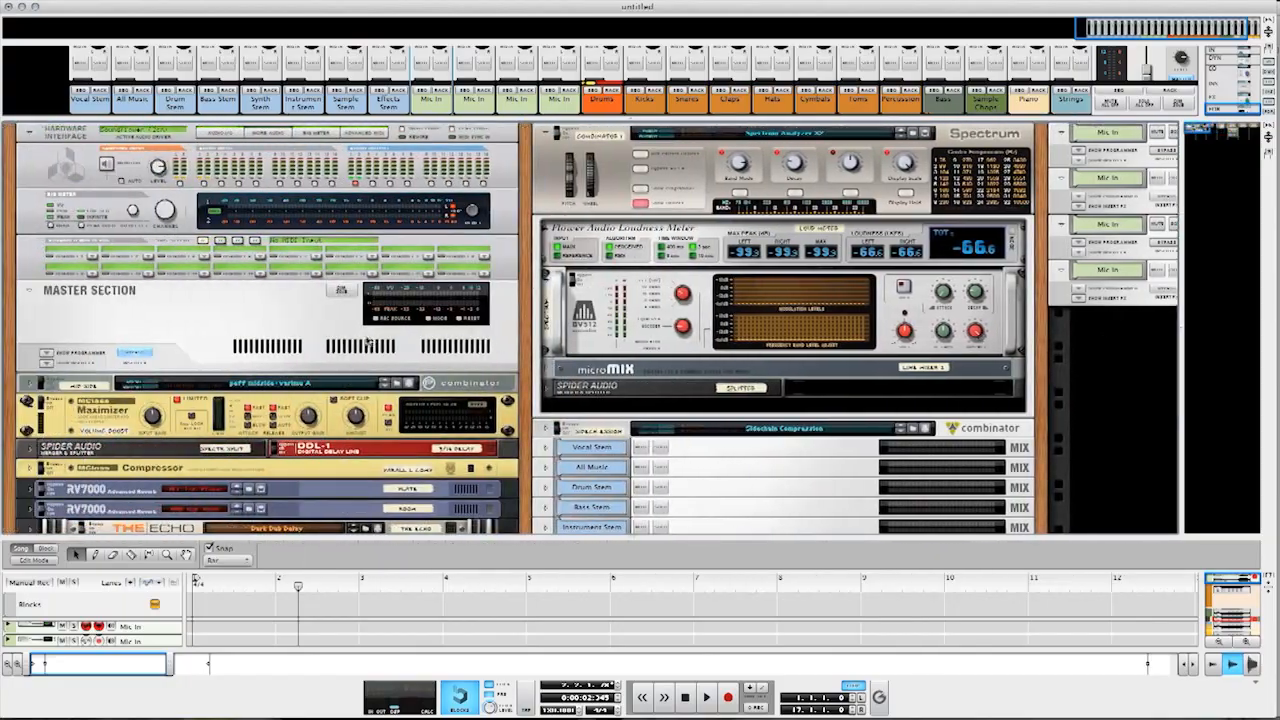
scroll(260, 390, "down", 5)
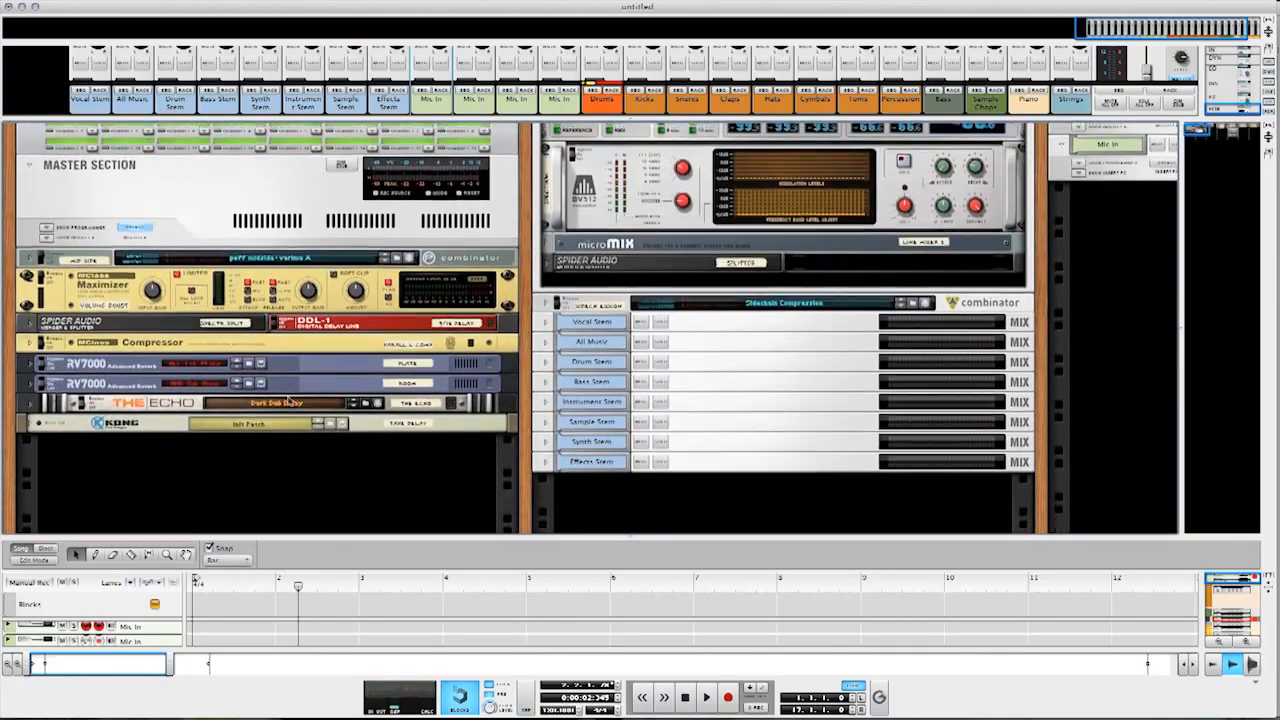
scroll(400, 405, "up", 3)
scroll(453, 408, "up", 3)
scroll(600, 330, "right", 6)
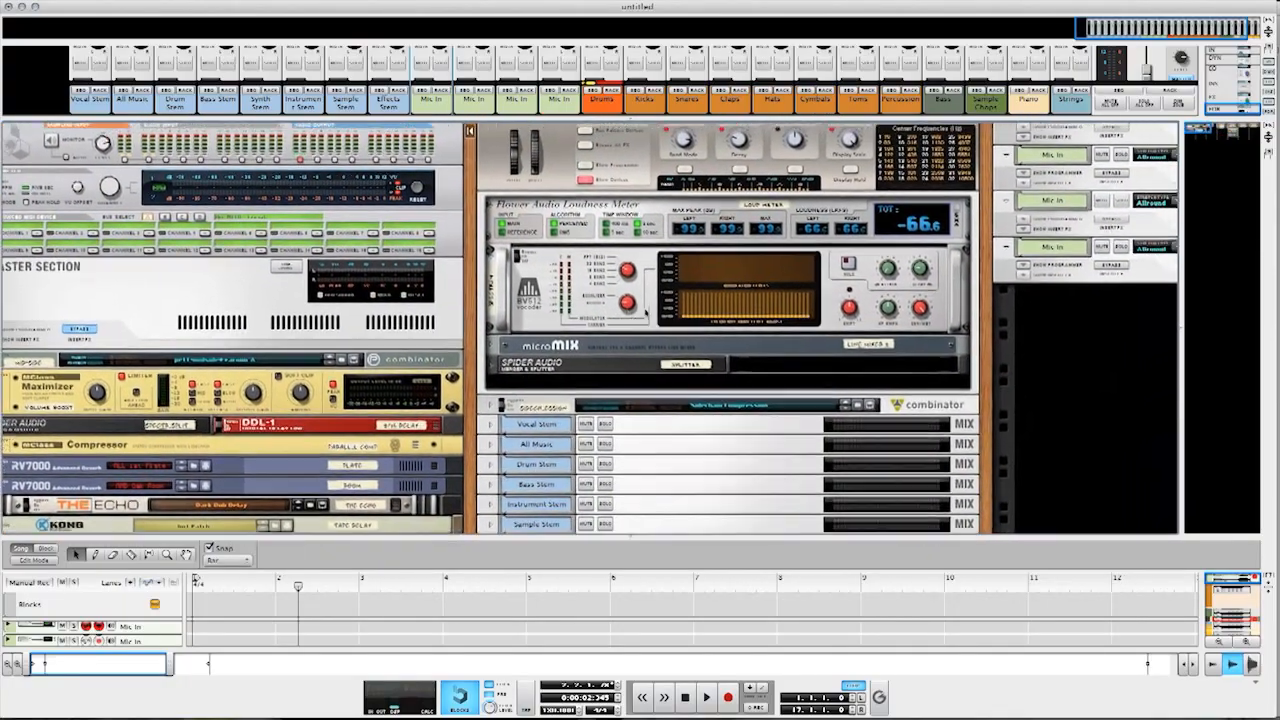
scroll(660, 308, "right", 10)
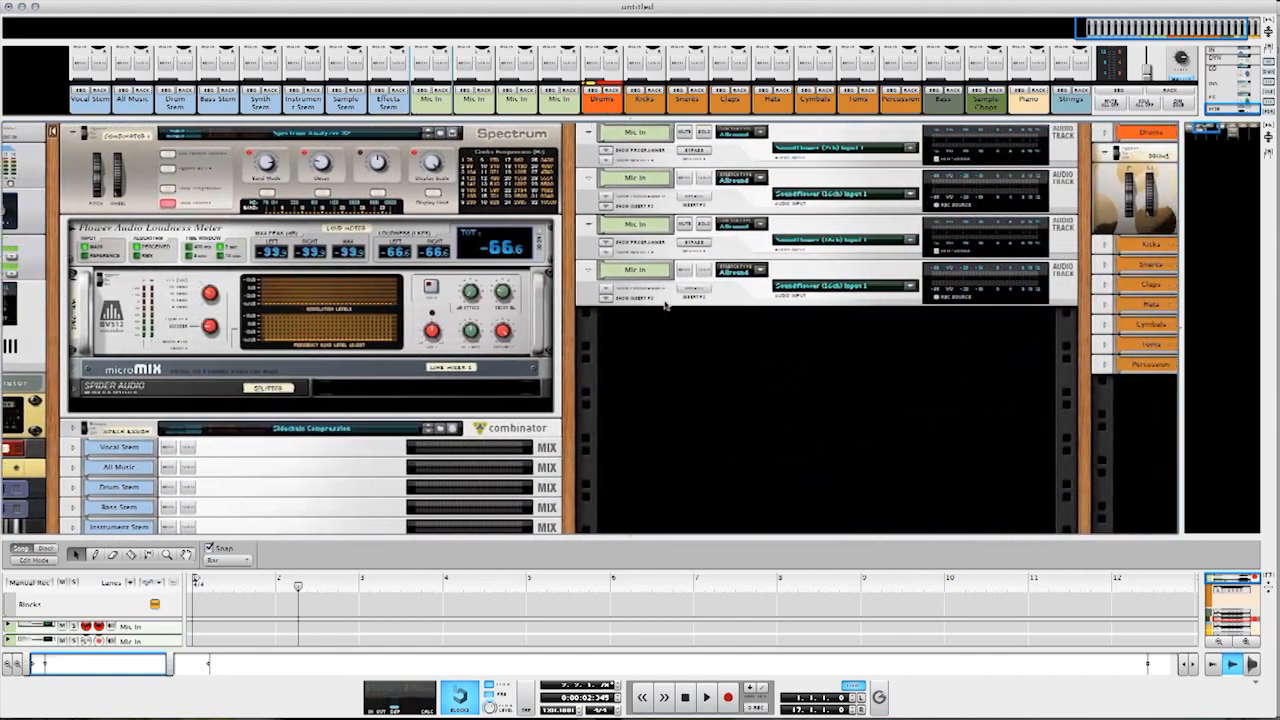
scroll(676, 310, "right", 20)
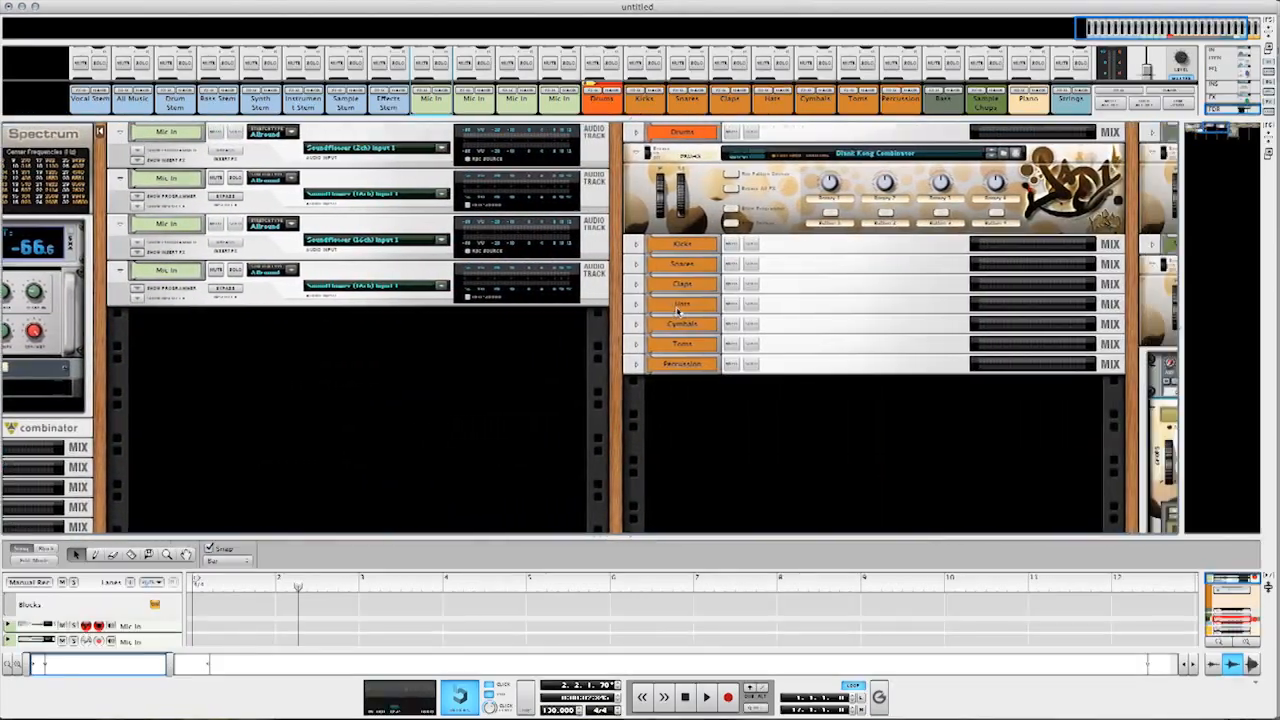
scroll(676, 310, "right", 20)
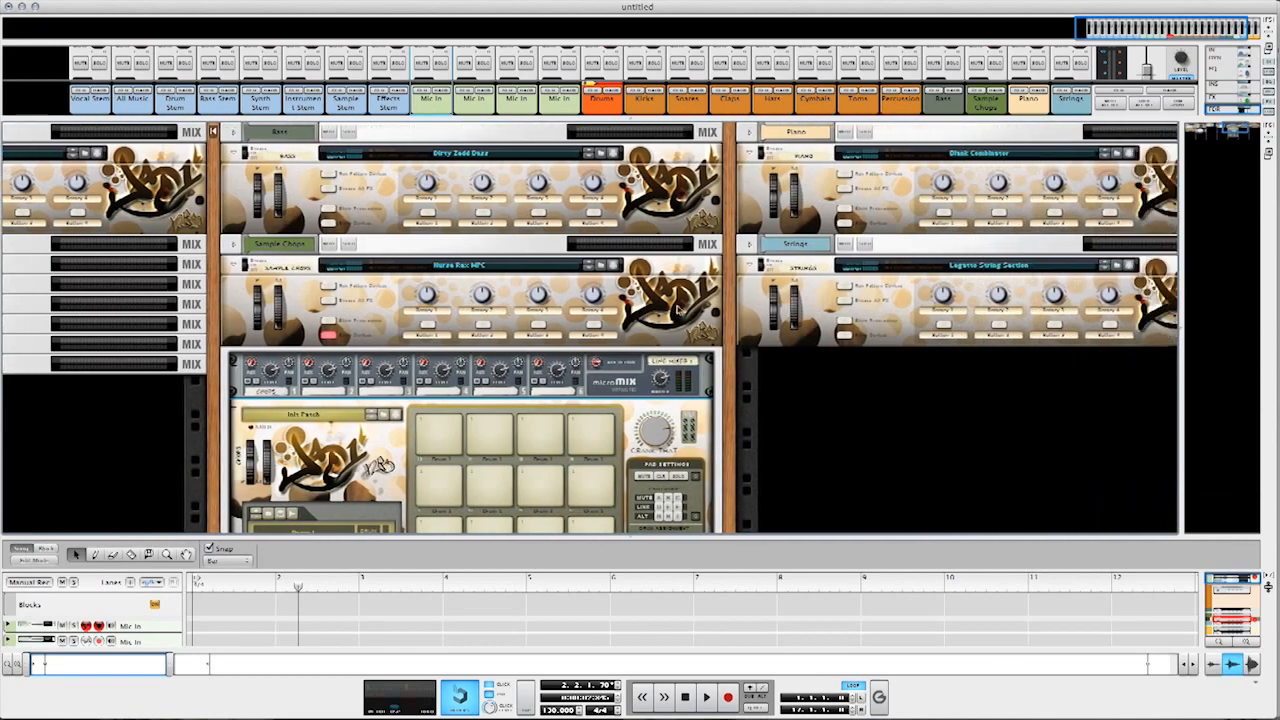
scroll(702, 316, "right", 17)
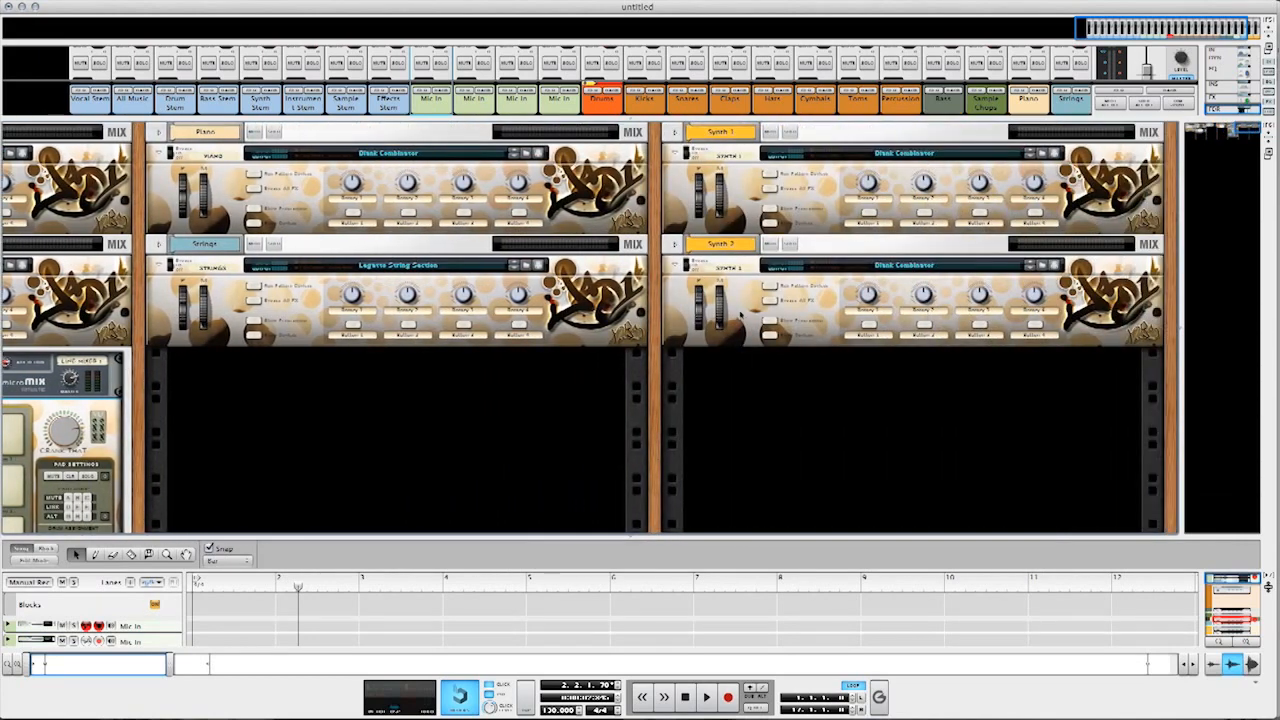
scroll(740, 316, "left", 20)
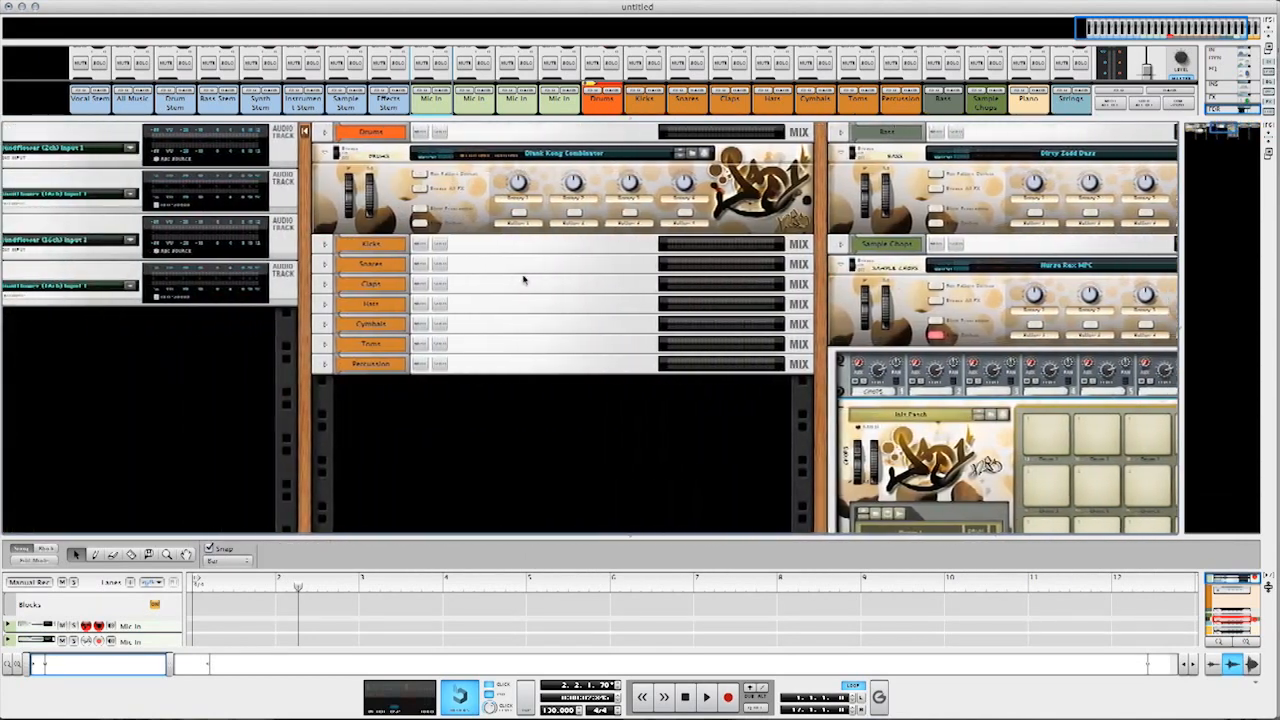
scroll(523, 281, "left", 20)
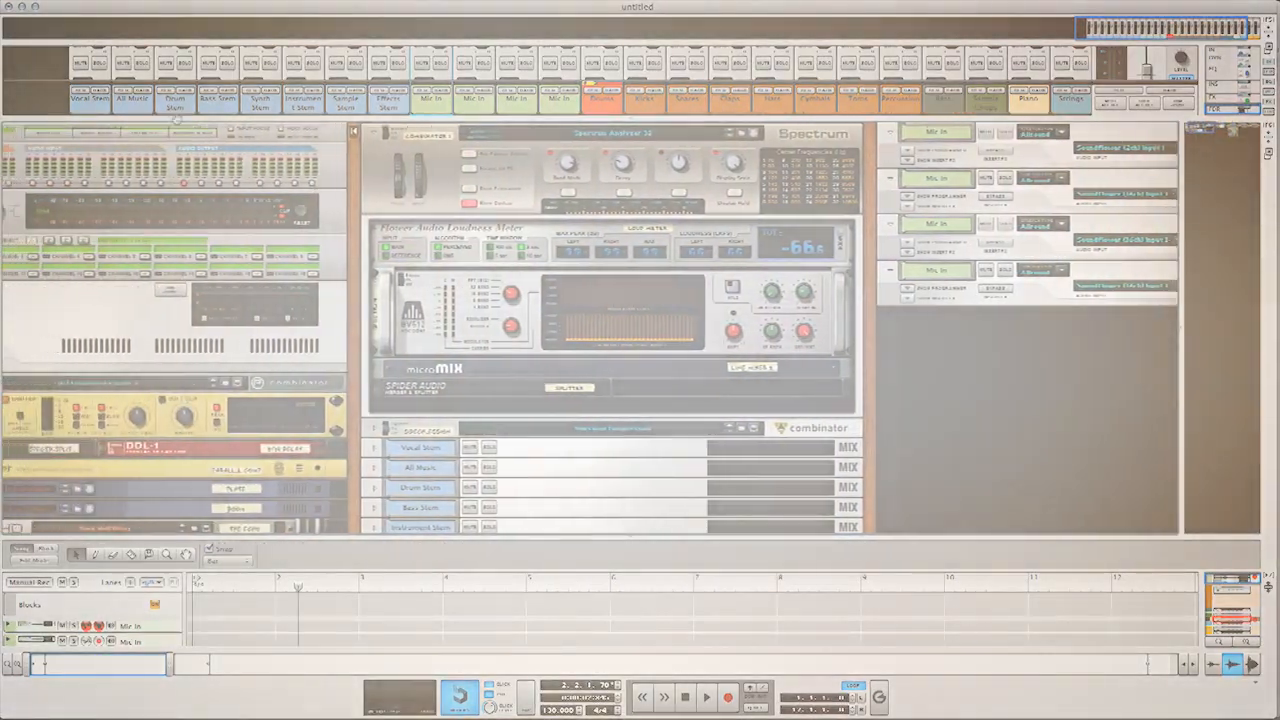